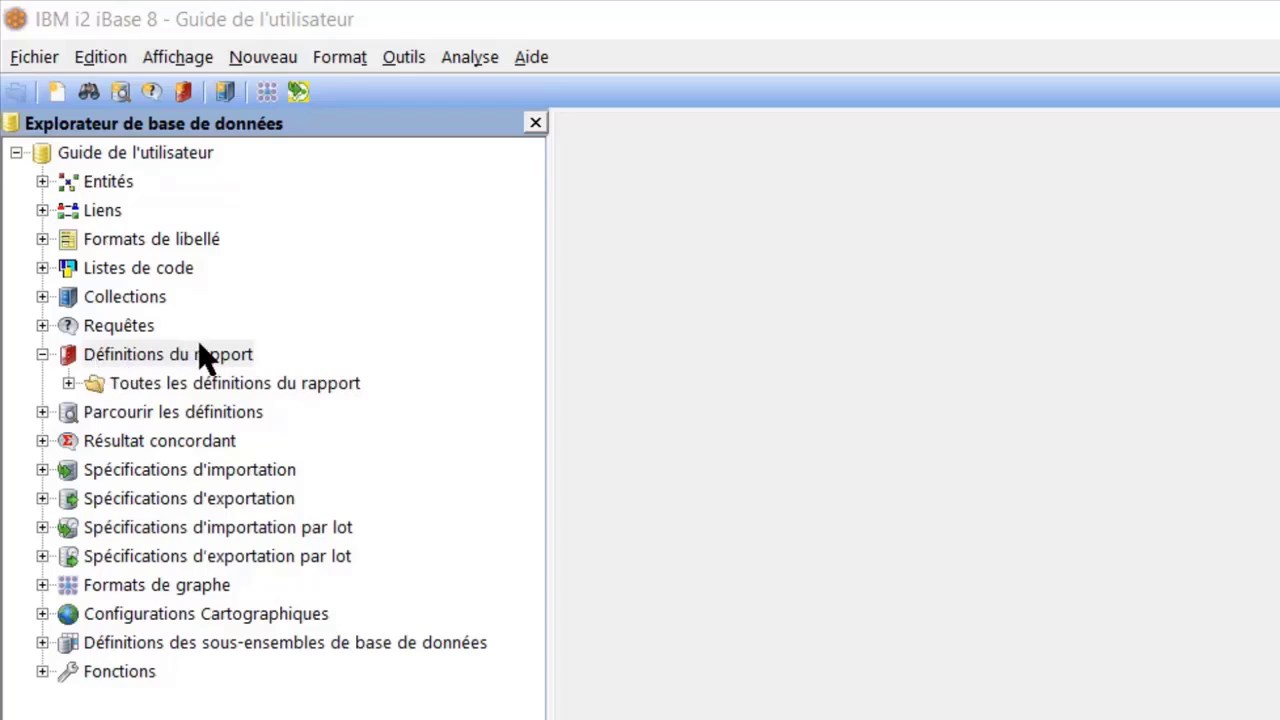
# List the existing report definitions, view those in the exemples folder, and close the list
pyautogui.click(183, 95)
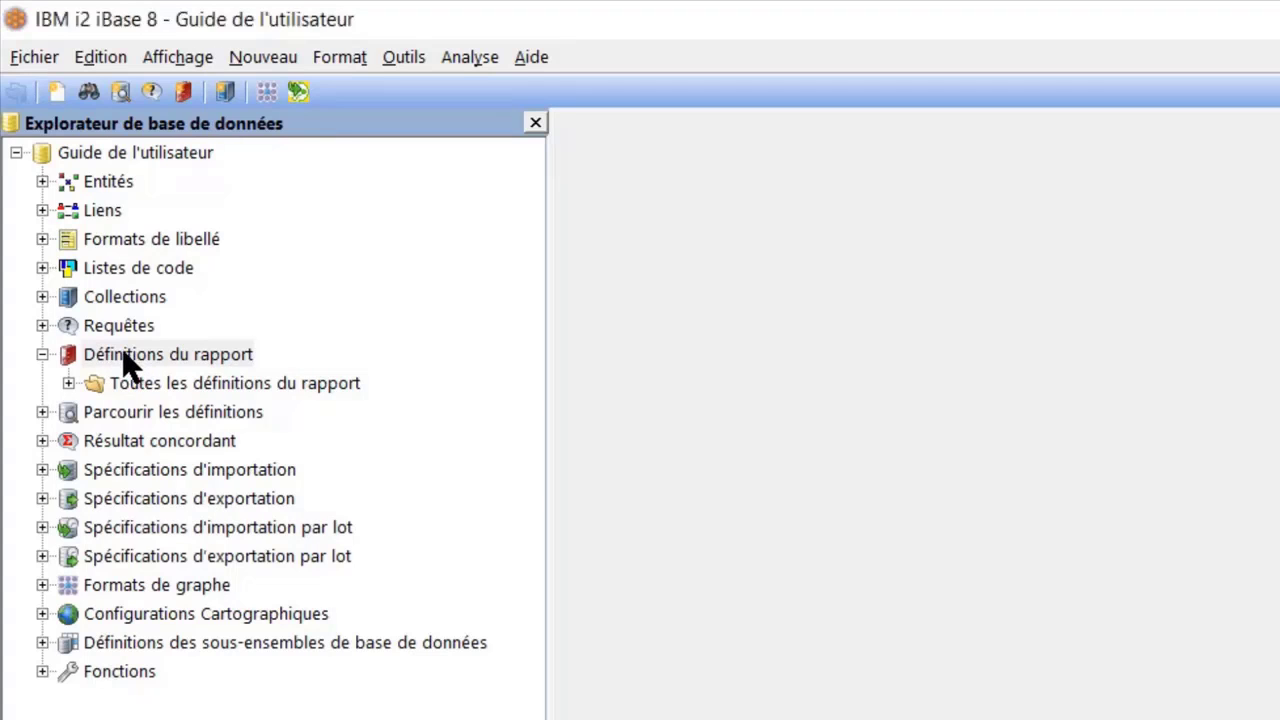
pyautogui.rightClick(123, 352)
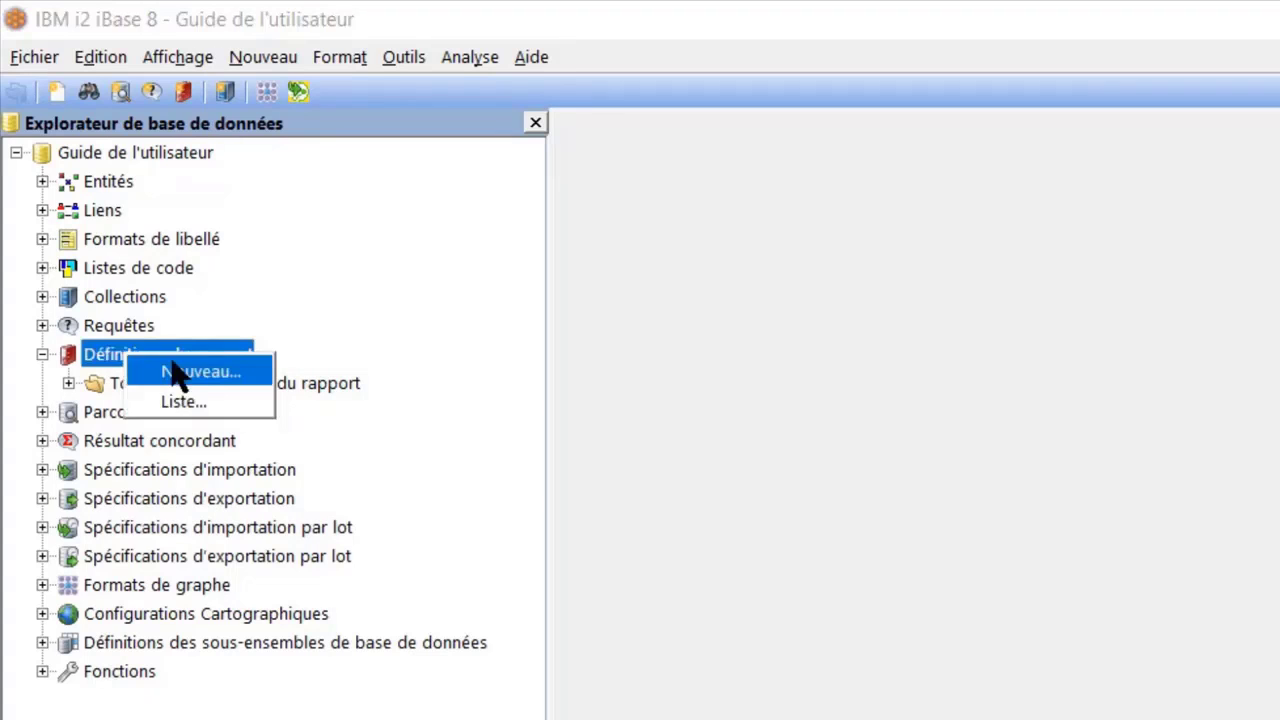
pyautogui.click(222, 404)
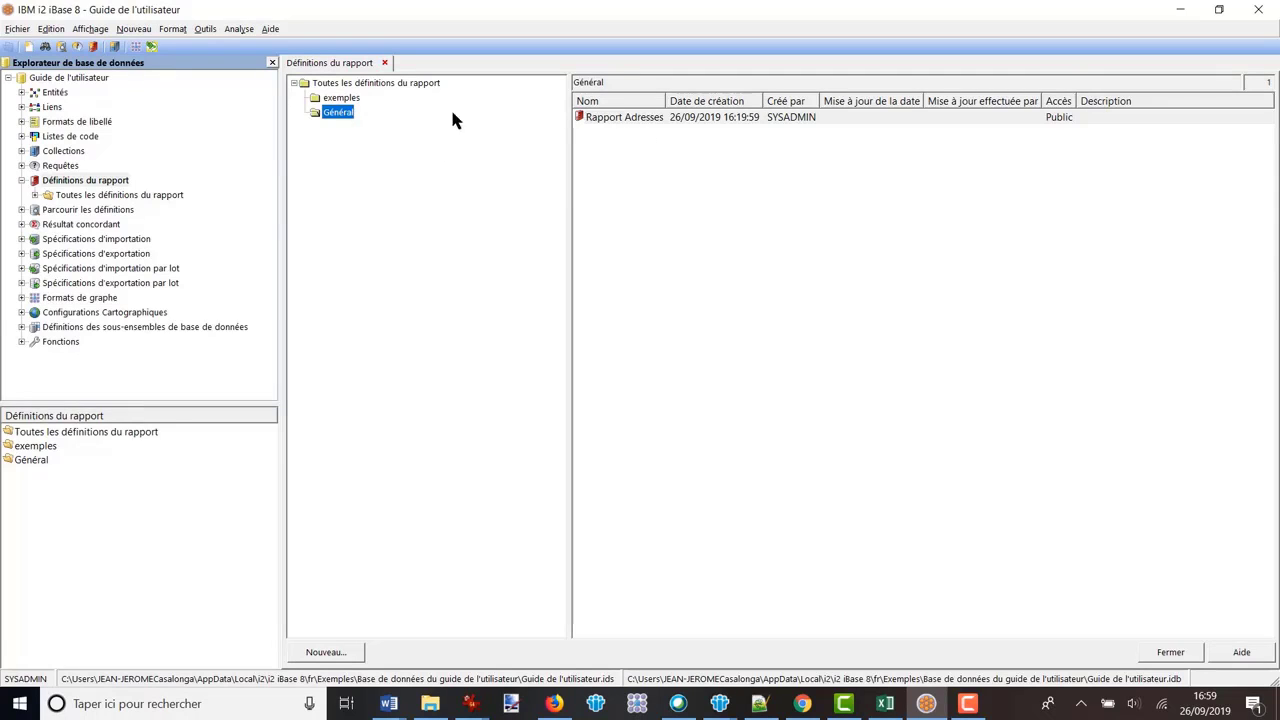
pyautogui.click(340, 98)
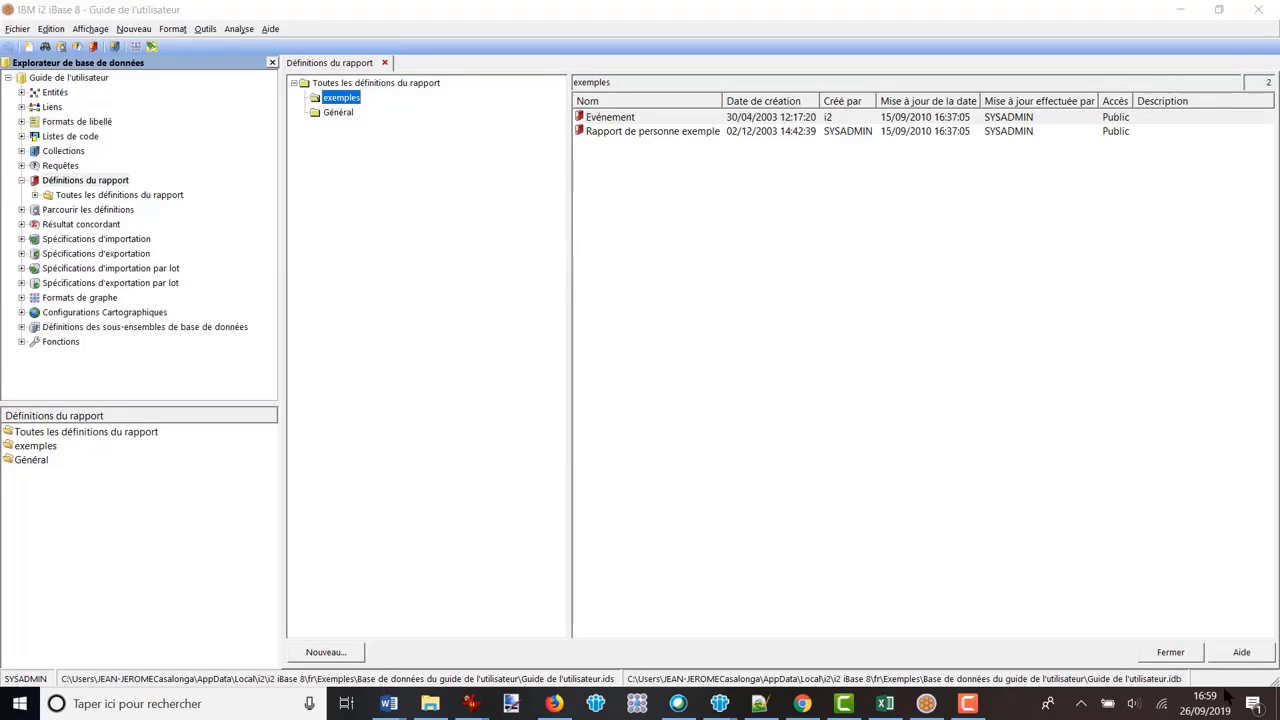
pyautogui.click(1172, 652)
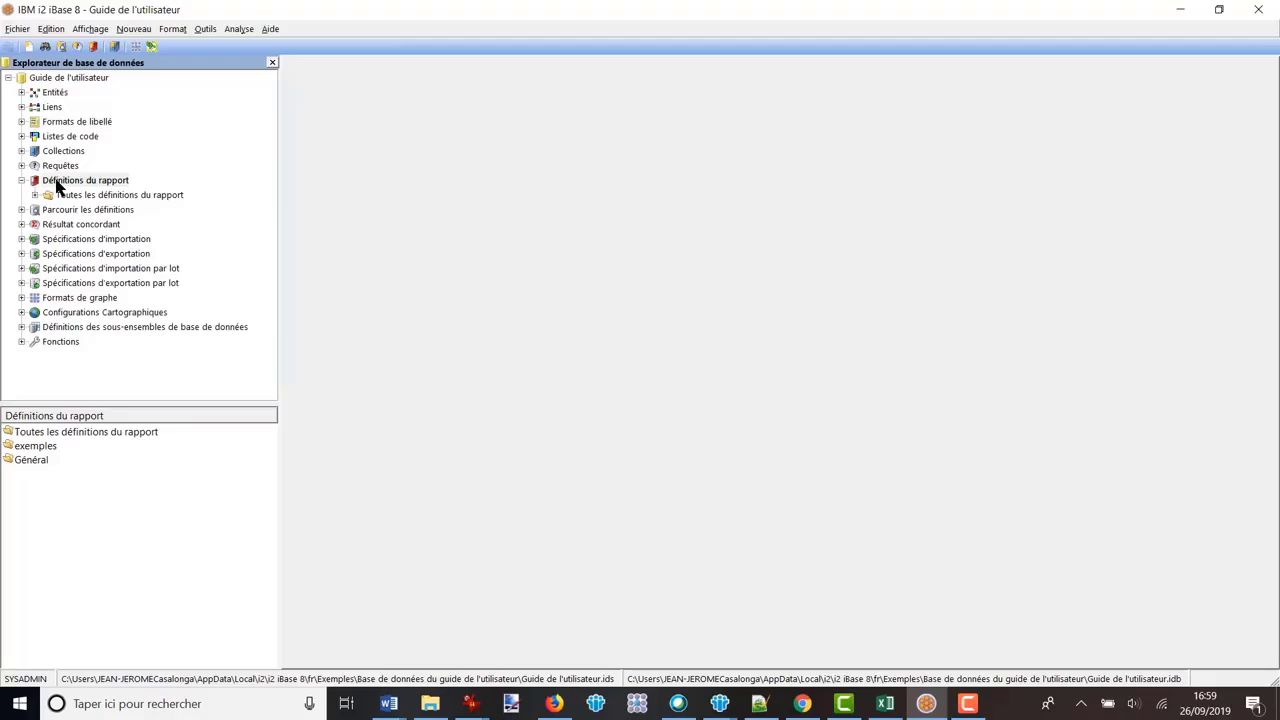
# Create a new report definition based on the Personne entity
pyautogui.rightClick(57, 184)
pyautogui.click(98, 195)
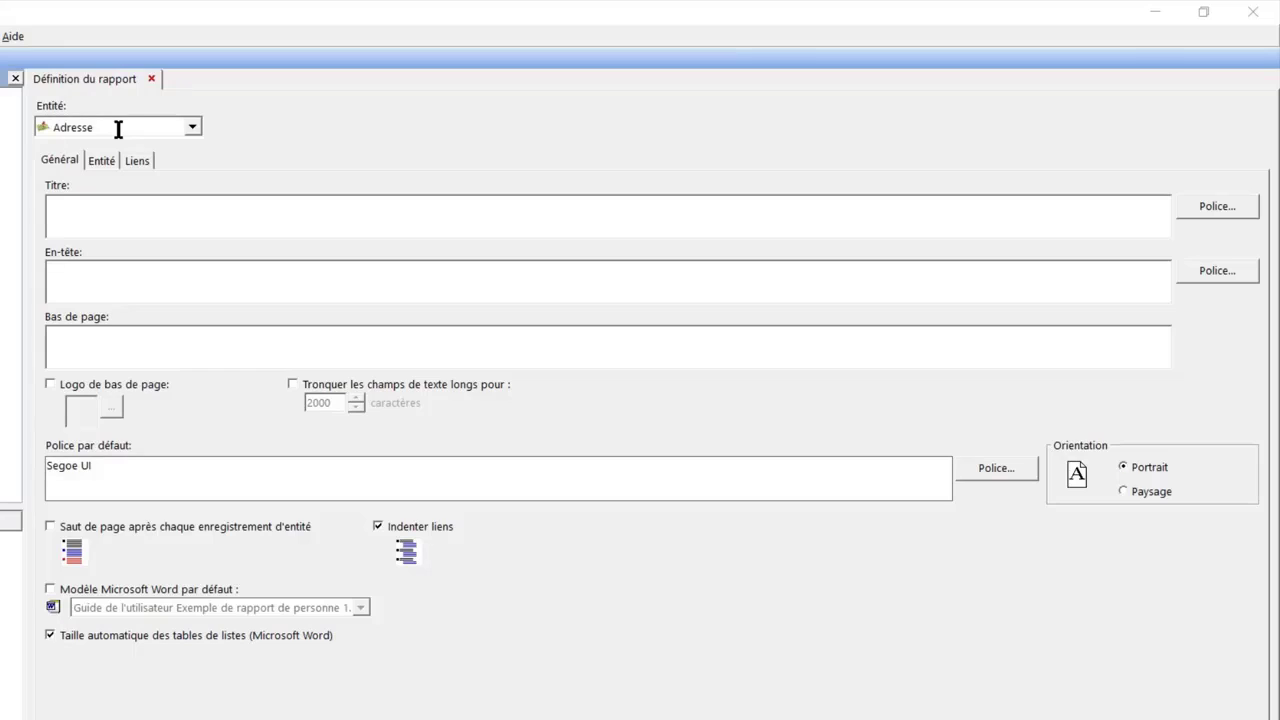
pyautogui.click(192, 127)
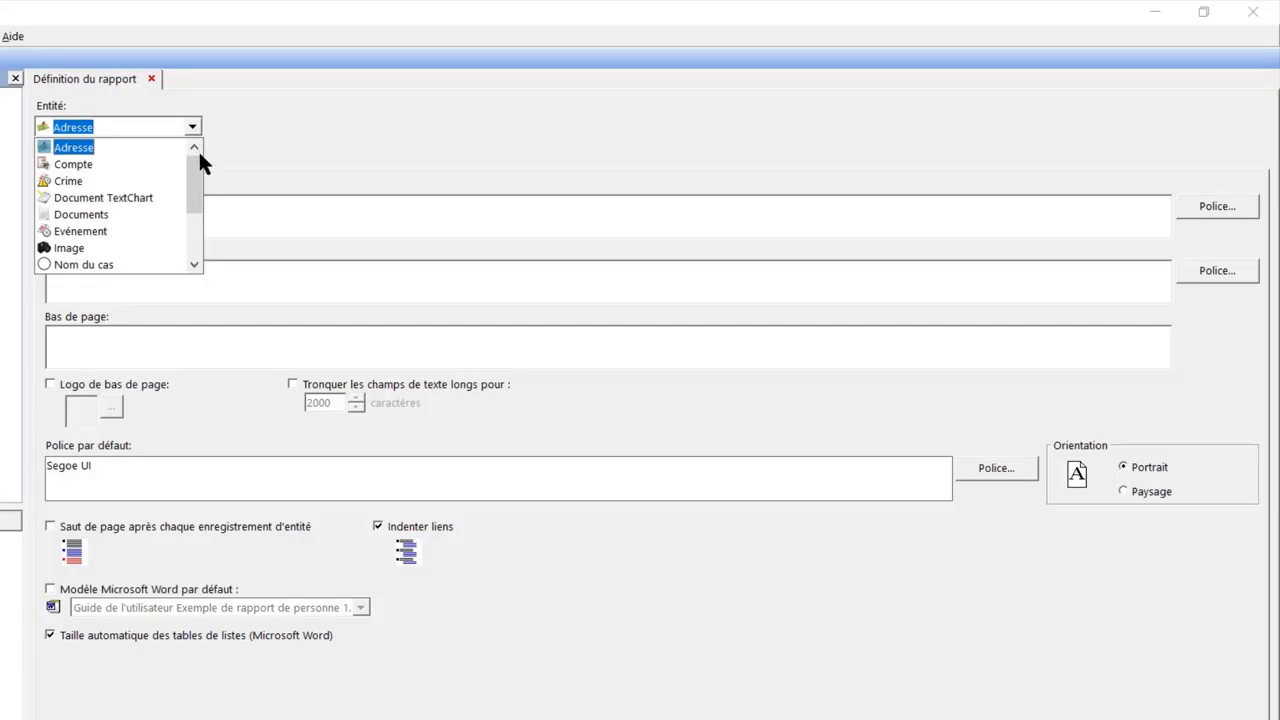
pyautogui.moveTo(195, 168); pyautogui.dragTo(194, 196)
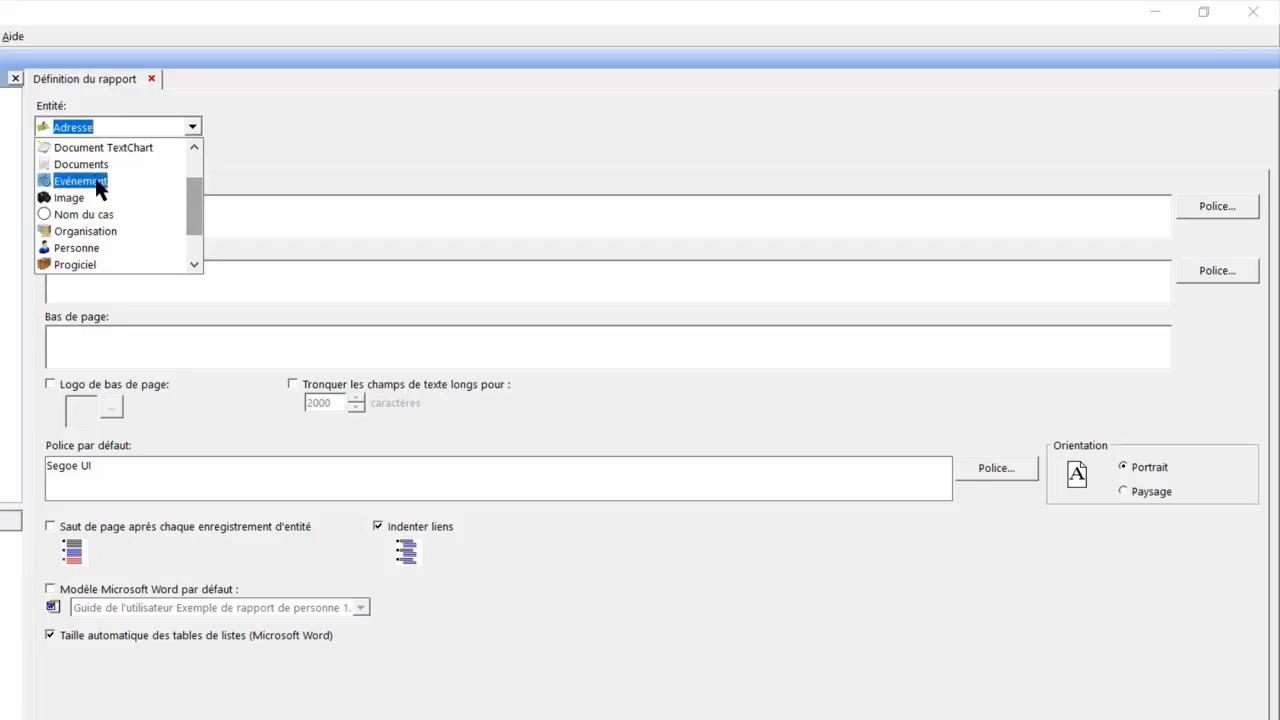
pyautogui.click(83, 247)
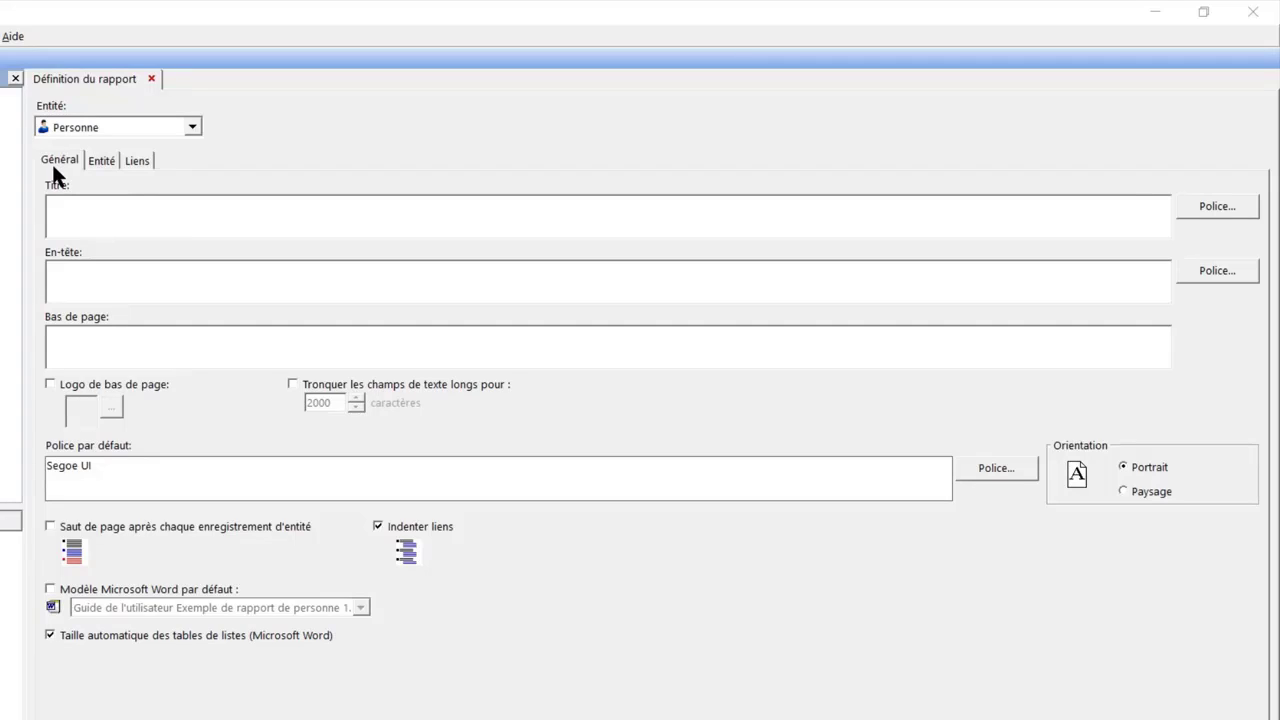
# Enter the report title "Rapport généréal sur les Personnes" and format it in Segoe UI, Italique gras, size 16
pyautogui.click(95, 219)
pyautogui.write('Rapport généréal sur les Personnes')
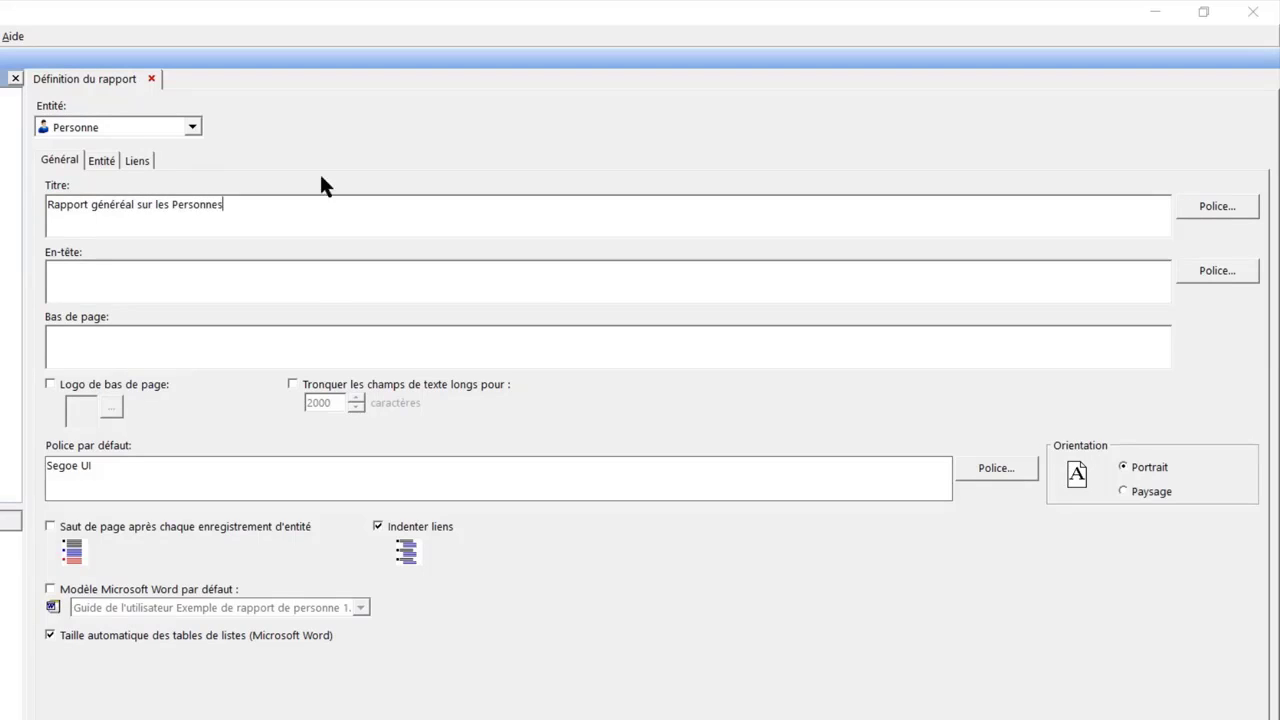
pyautogui.click(1206, 205)
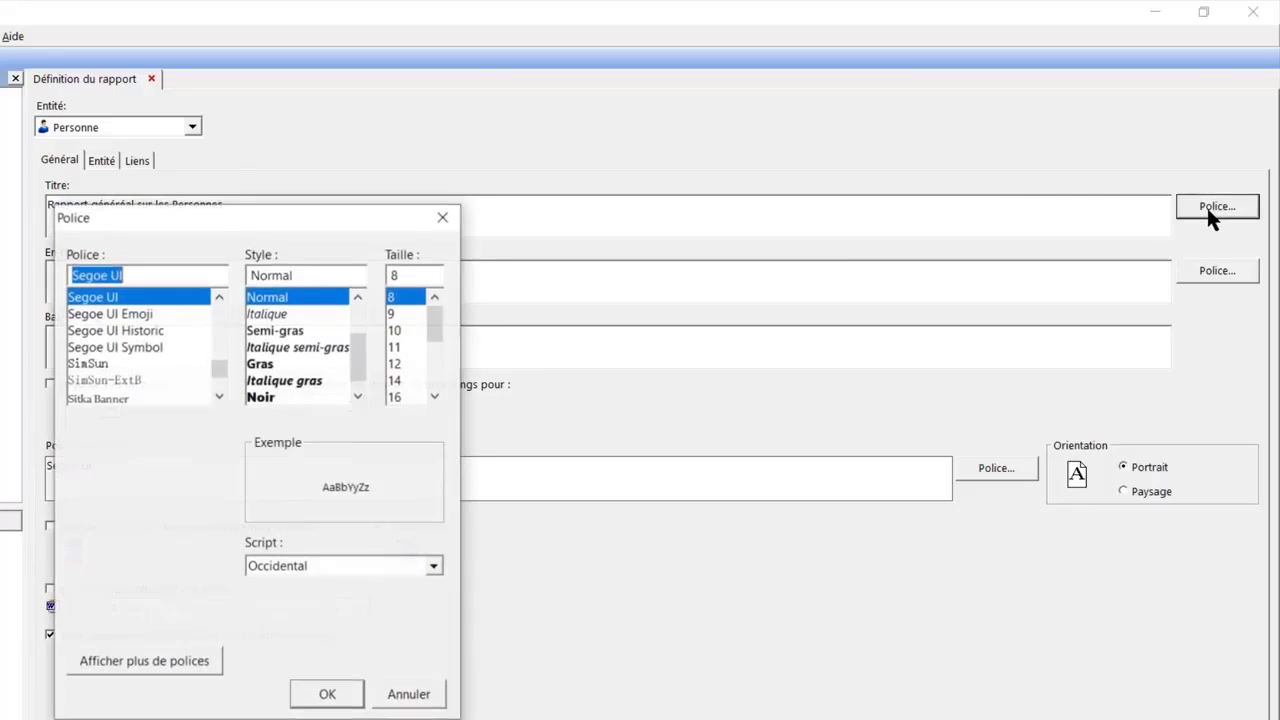
pyautogui.click(273, 385)
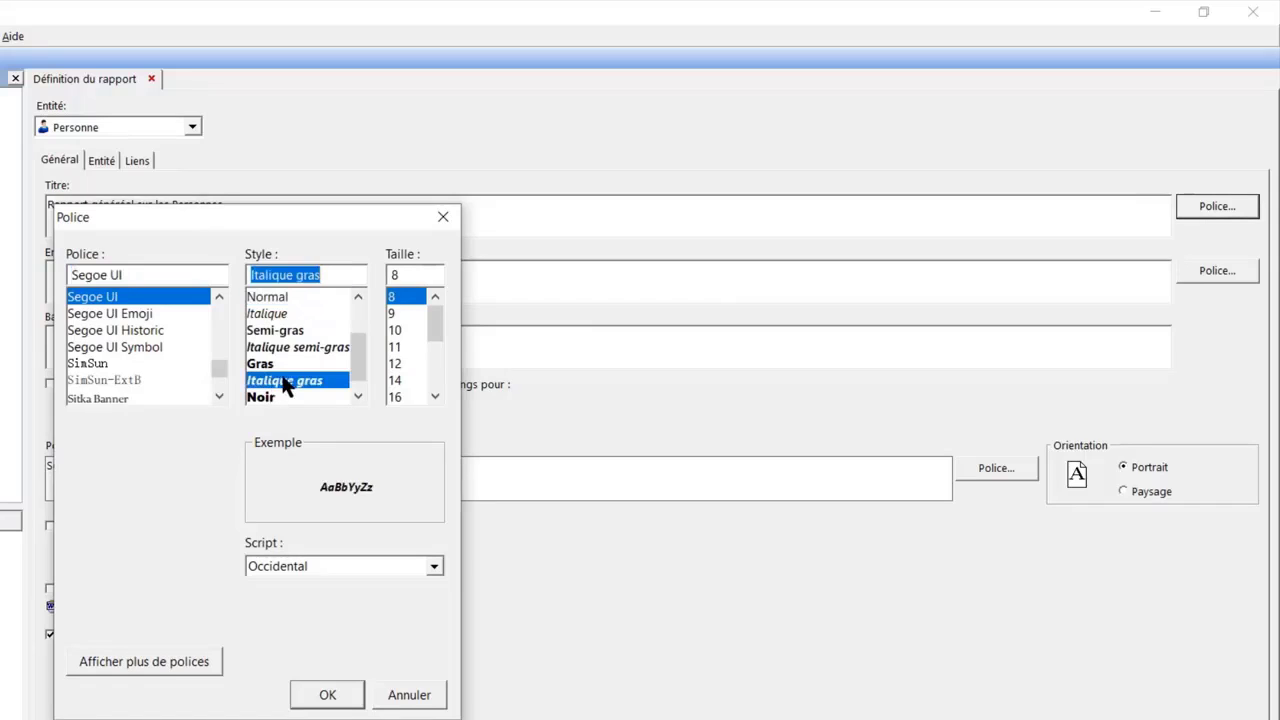
pyautogui.click(407, 380)
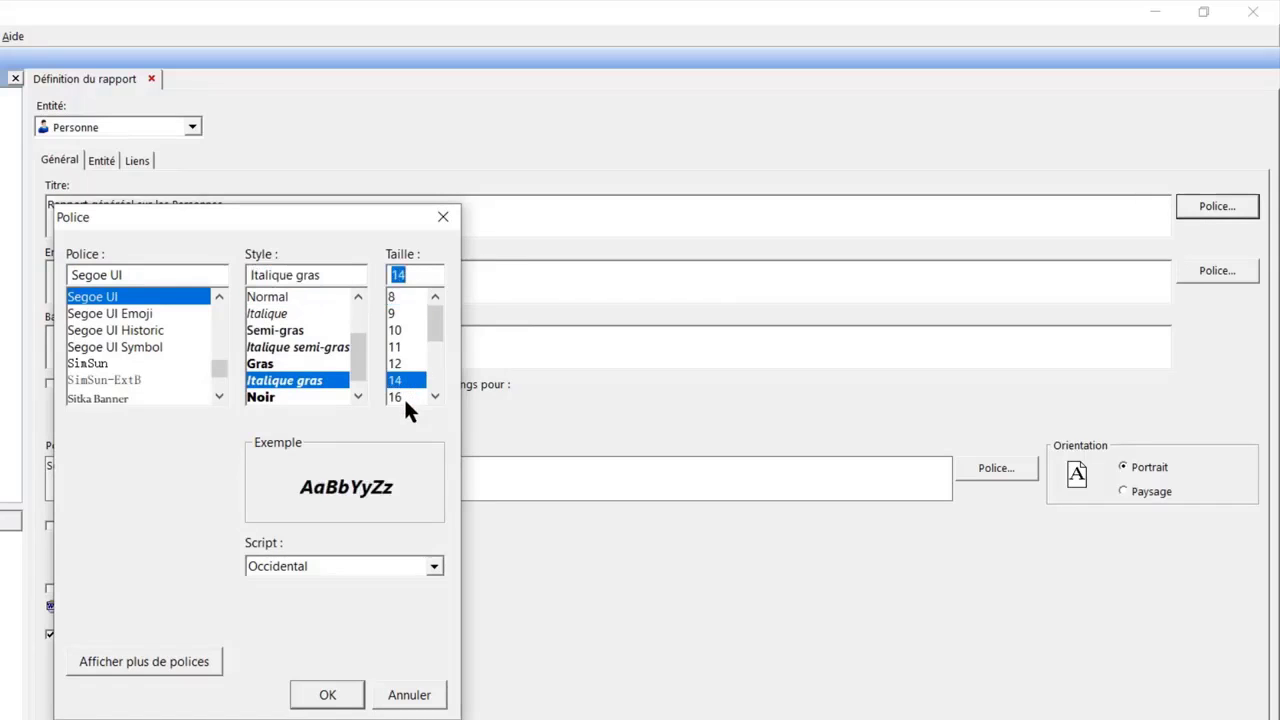
pyautogui.click(400, 397)
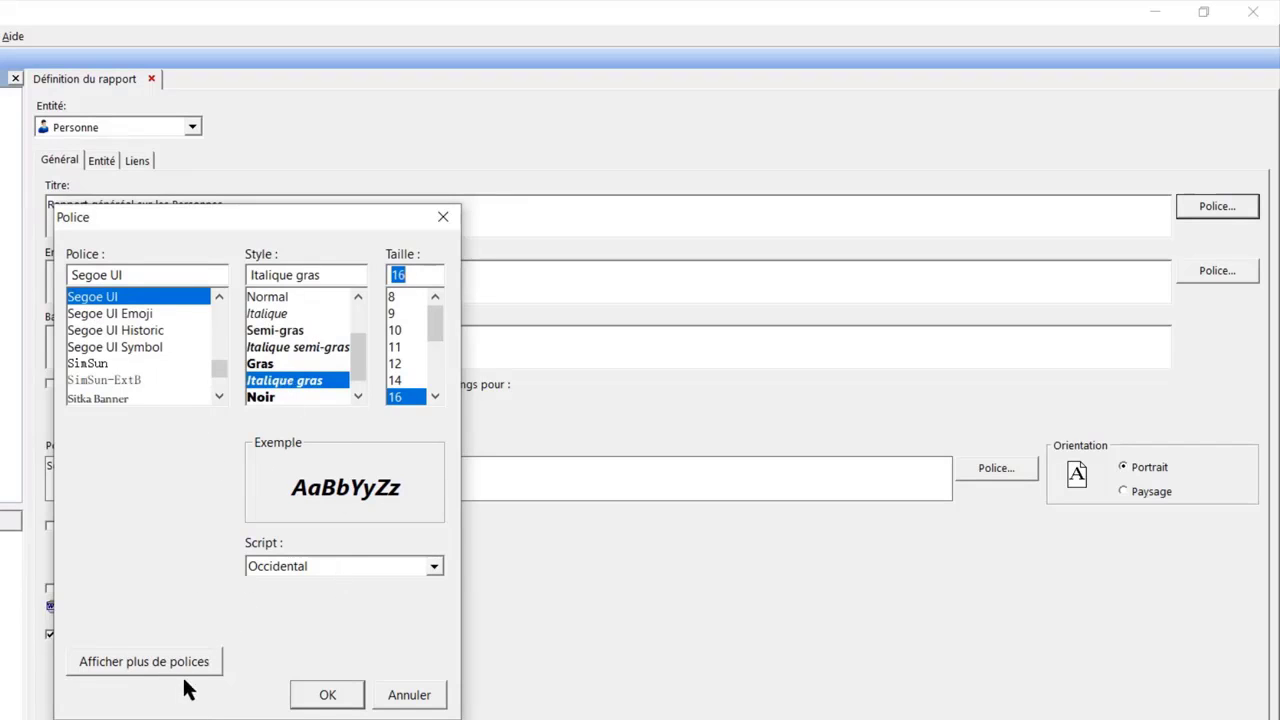
pyautogui.click(328, 700)
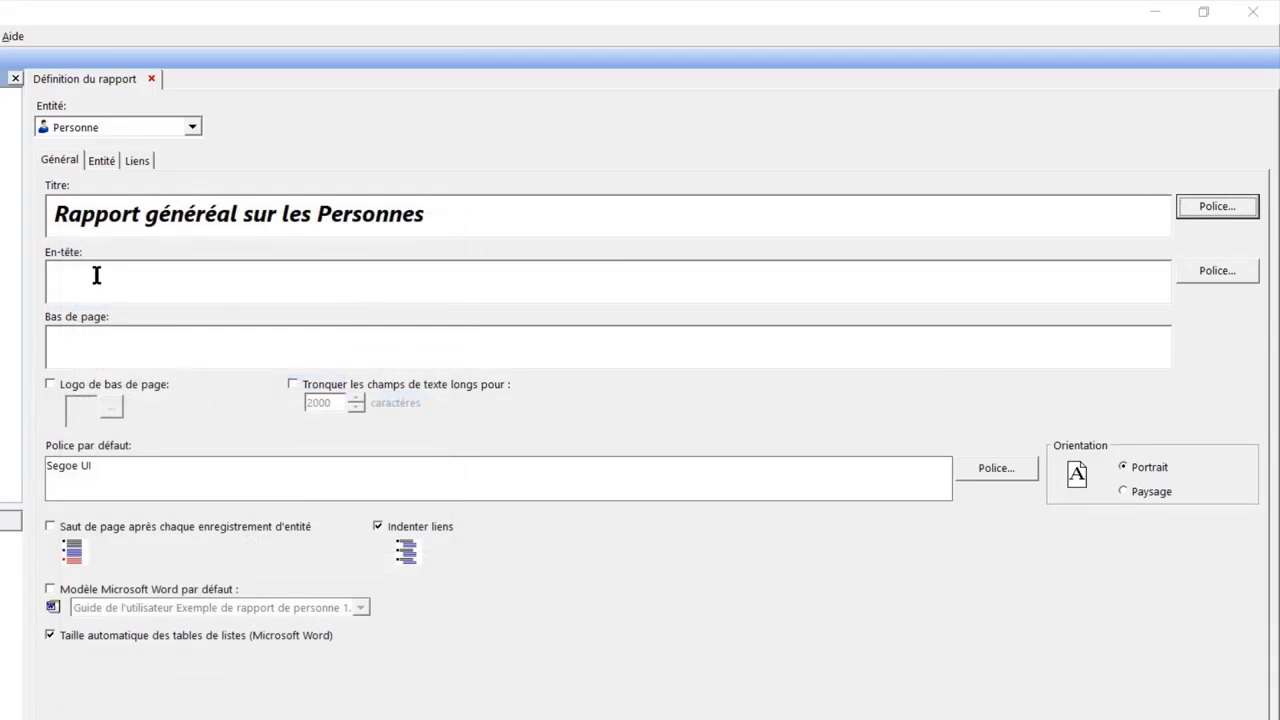
# Enter the header "Rapport Général sur les Personnes" and format it in Segoe UI, Gras, size 12
pyautogui.click(95, 273)
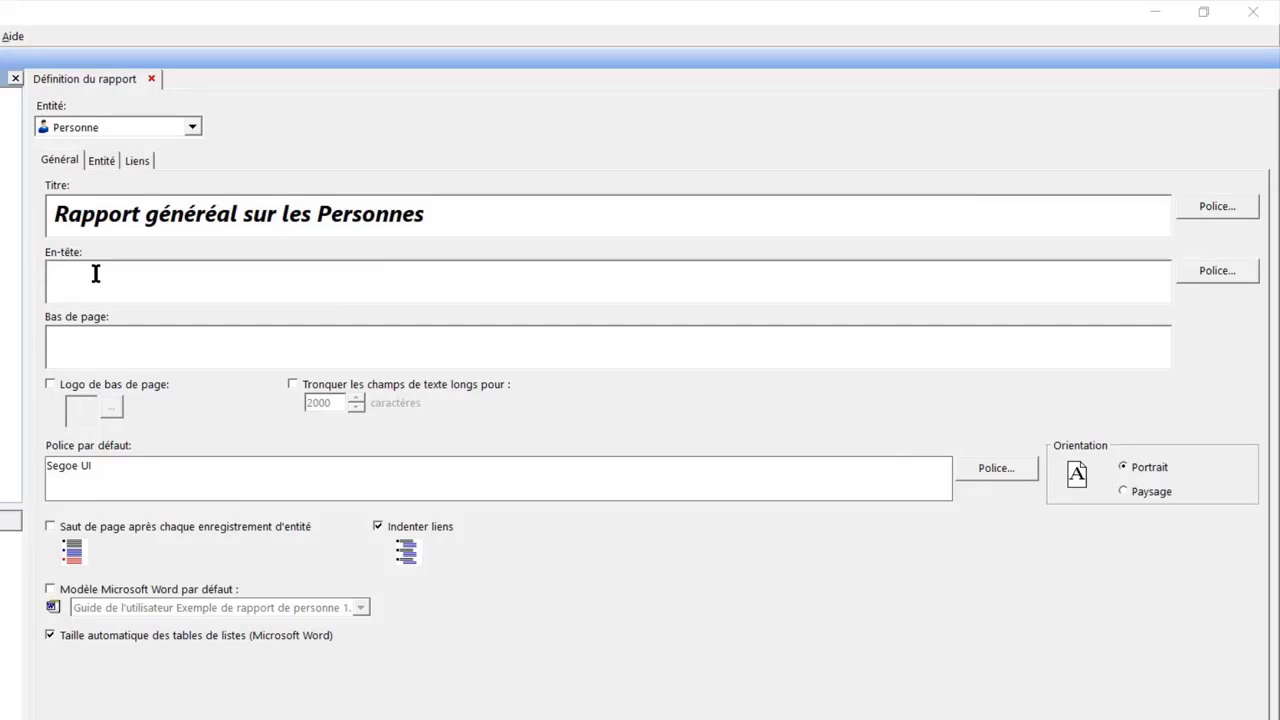
pyautogui.write('Rapport Général sur les Personnes')
pyautogui.click(1208, 268)
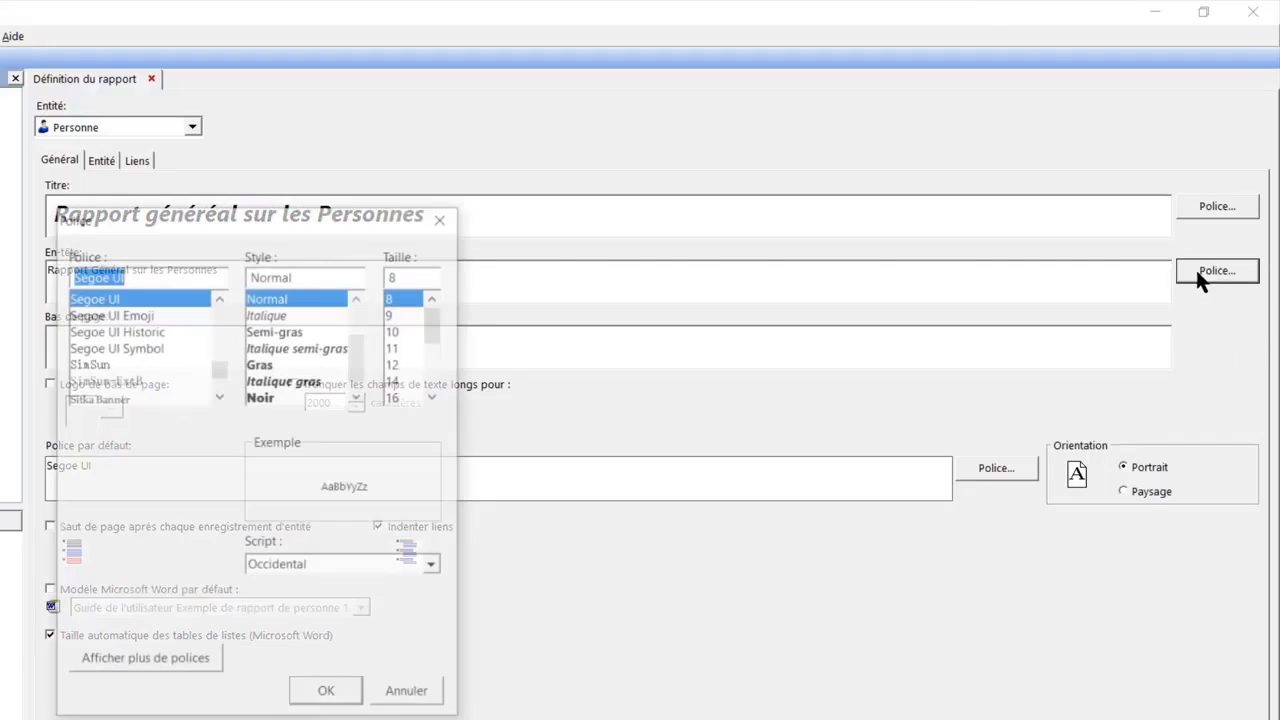
pyautogui.click(265, 365)
pyautogui.click(401, 363)
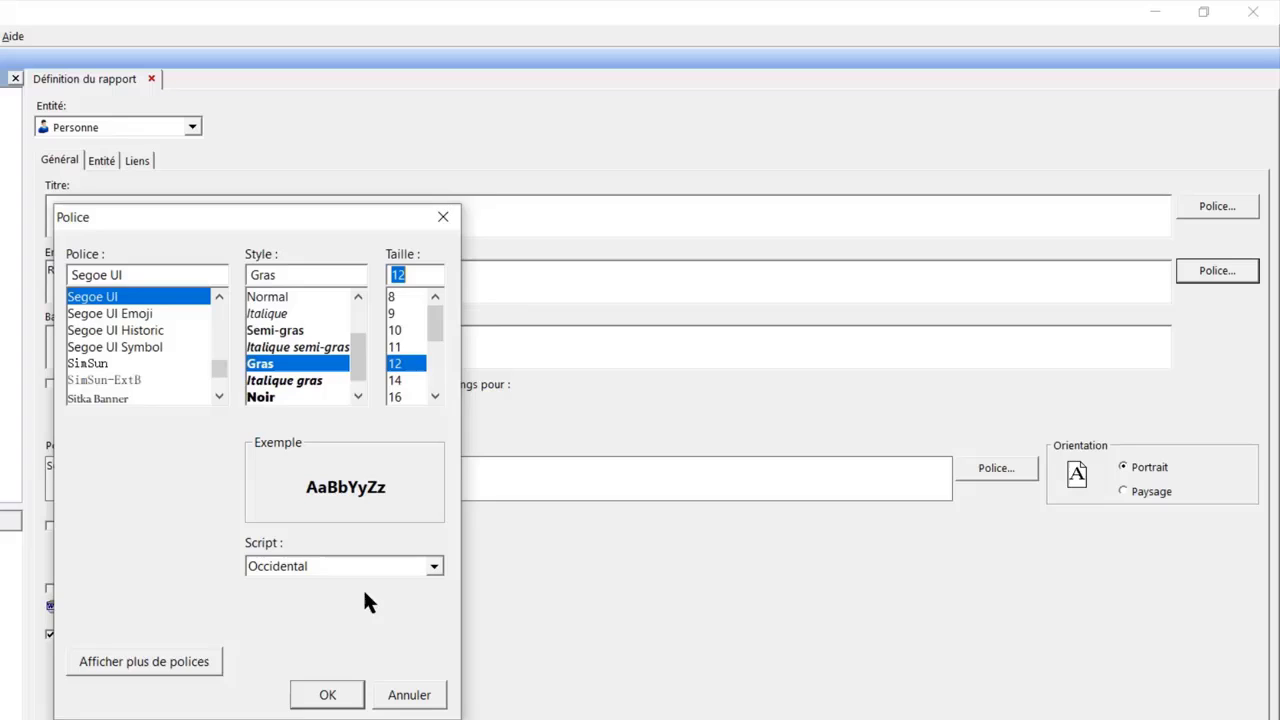
pyautogui.click(333, 695)
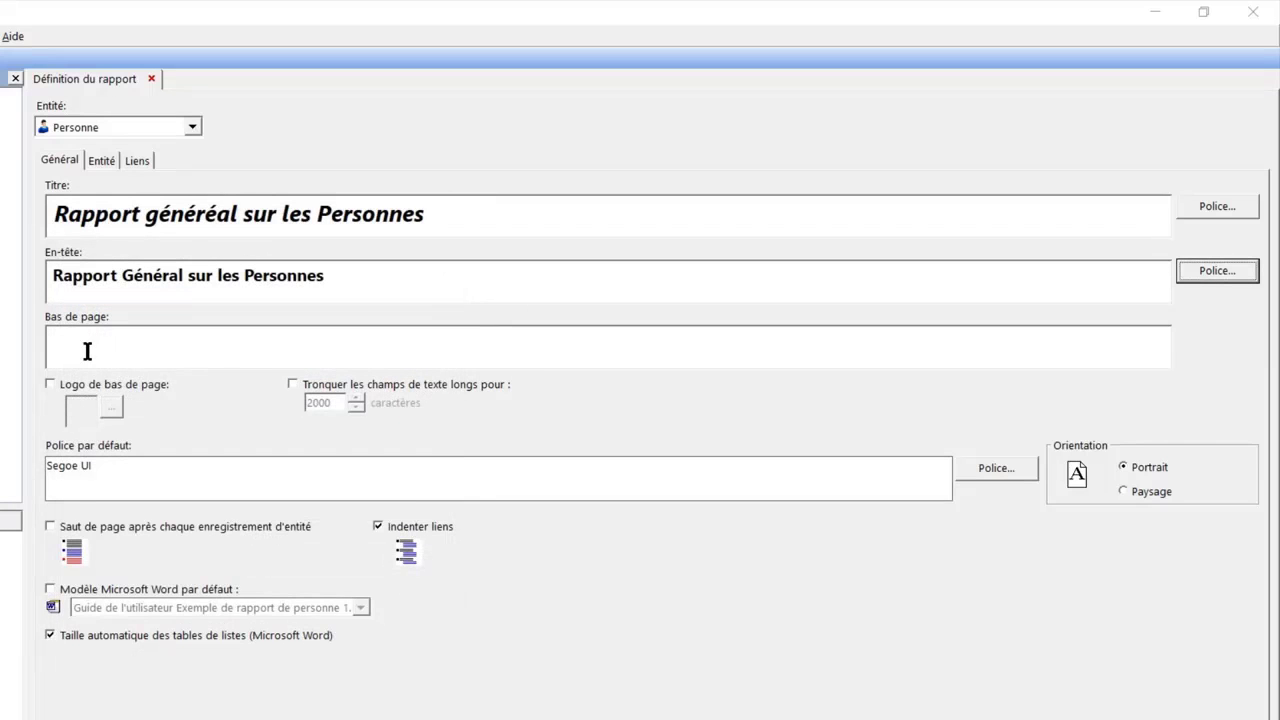
# Enter "== IBM ==" as the report's footer text
pyautogui.click(139, 340)
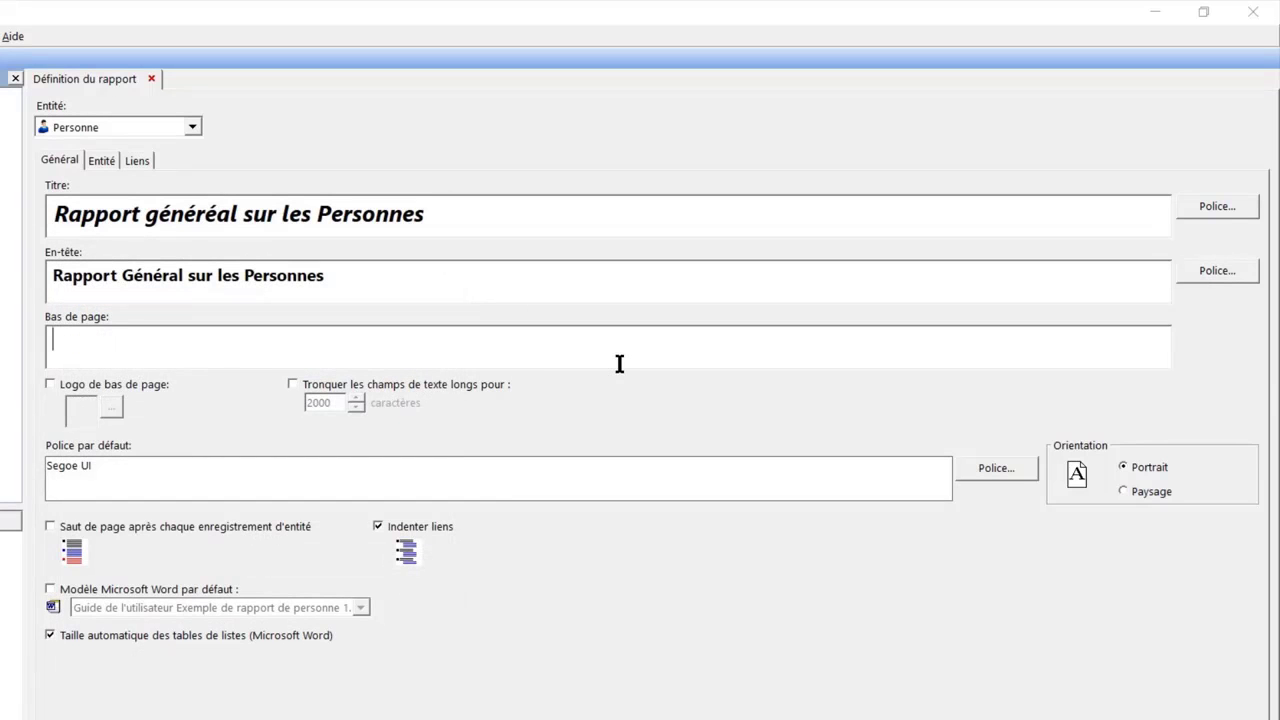
pyautogui.write('IBM')
pyautogui.press('Left')
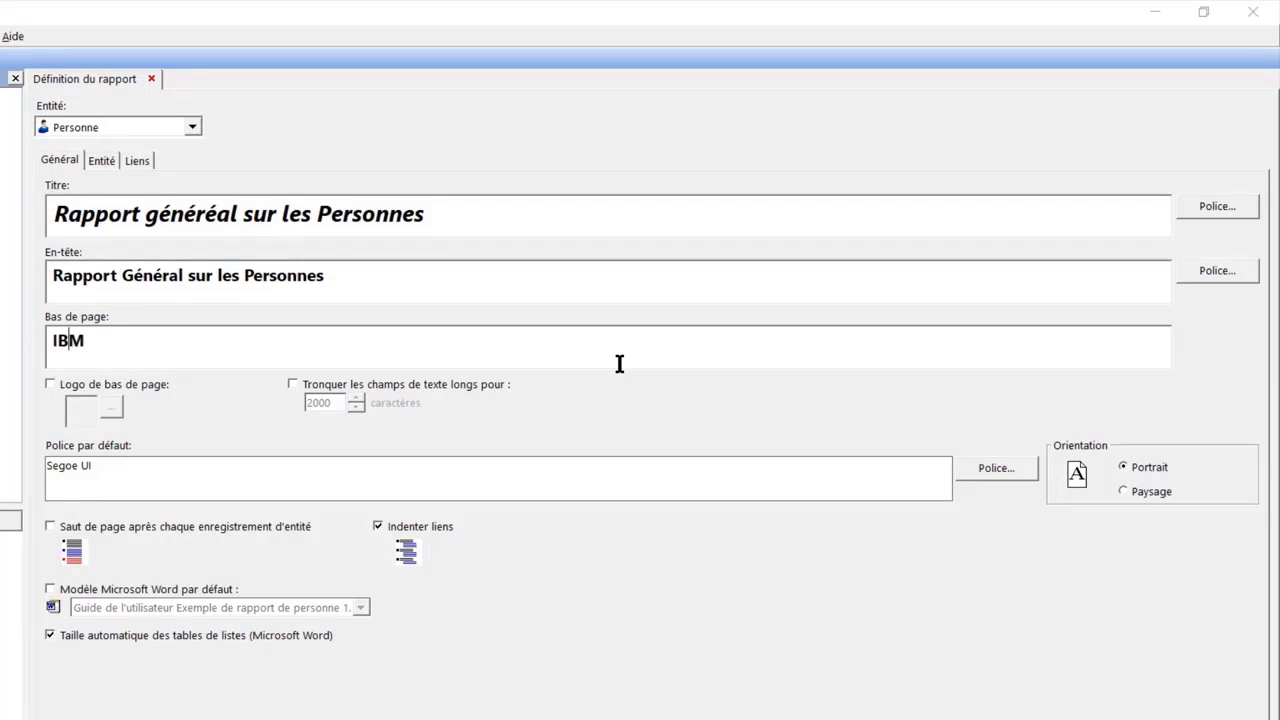
pyautogui.press('Home')
pyautogui.write('==')
pyautogui.press('End')
pyautogui.write('==')
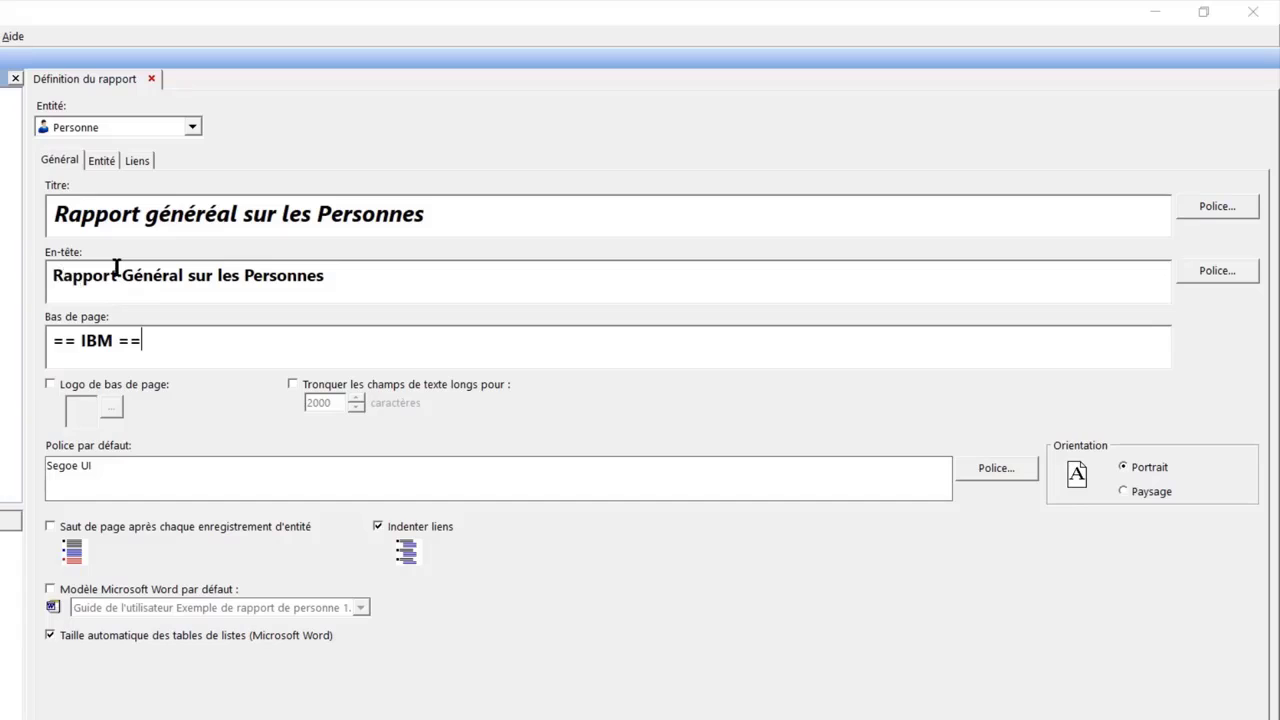
# Add IBM Logo.jpg as the footer logo and enable truncation of long text fields at 2000 characters
pyautogui.click(50, 384)
pyautogui.click(111, 407)
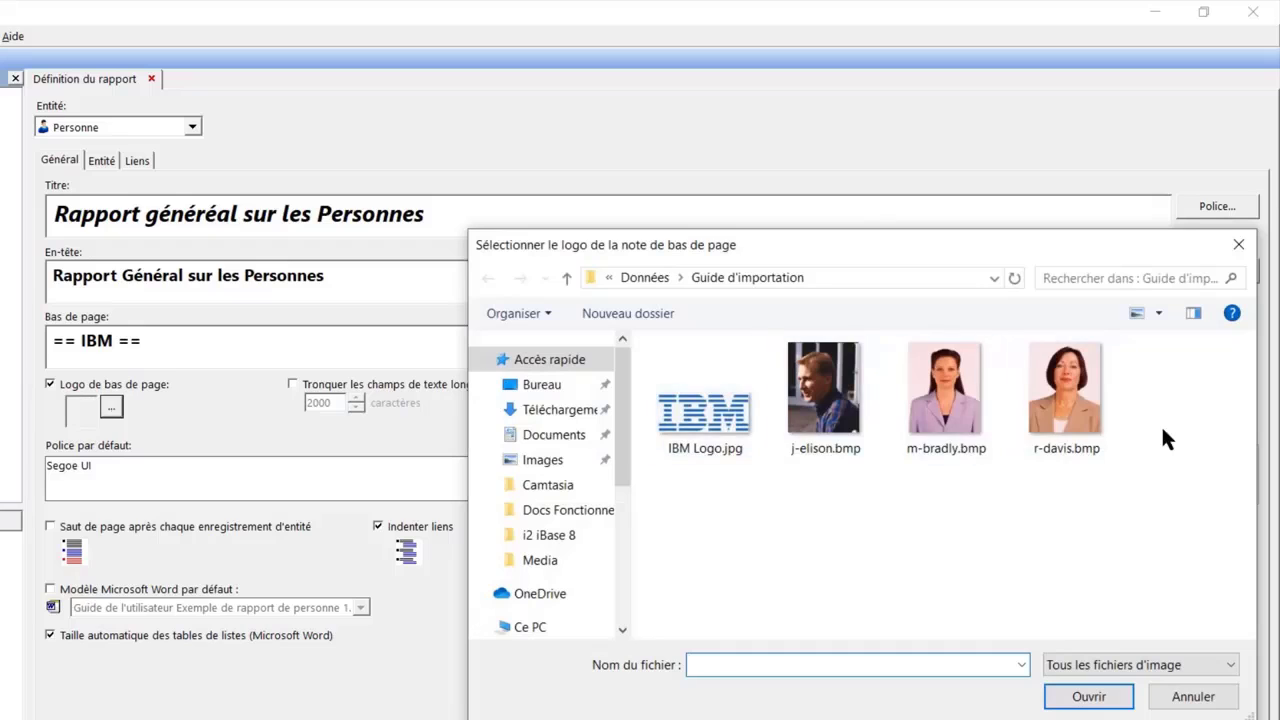
pyautogui.click(705, 400)
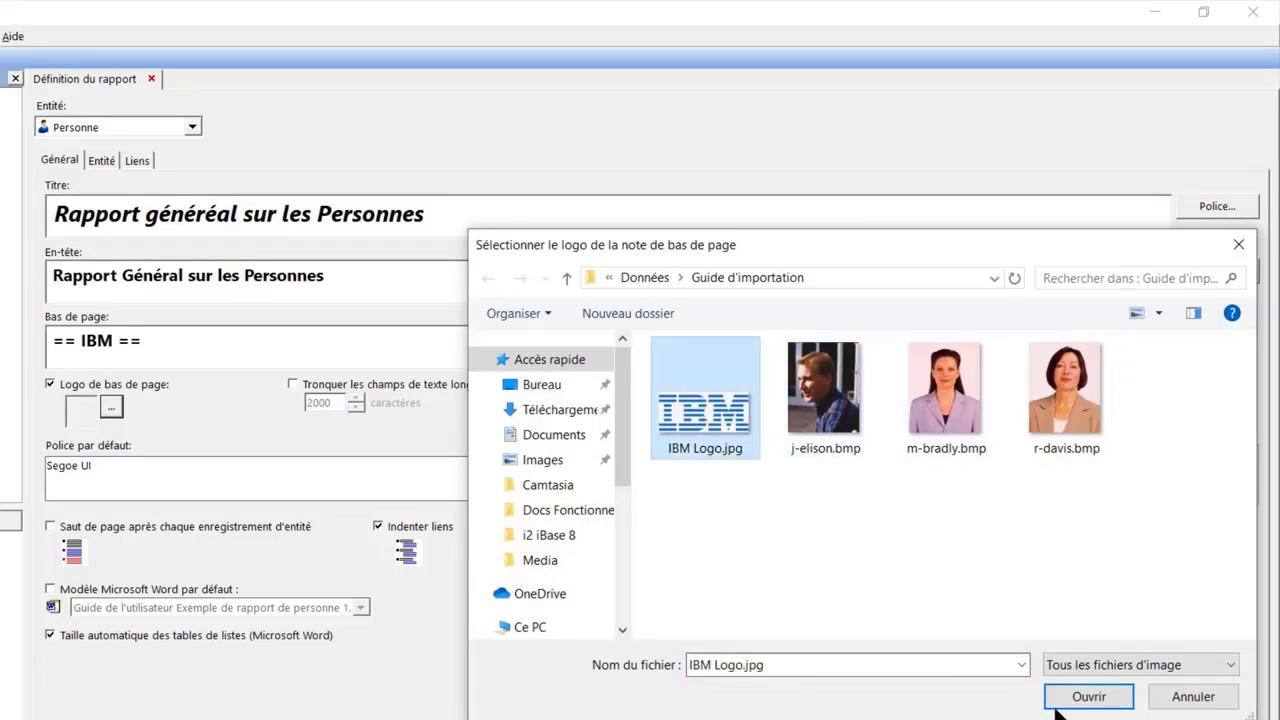
pyautogui.click(1088, 696)
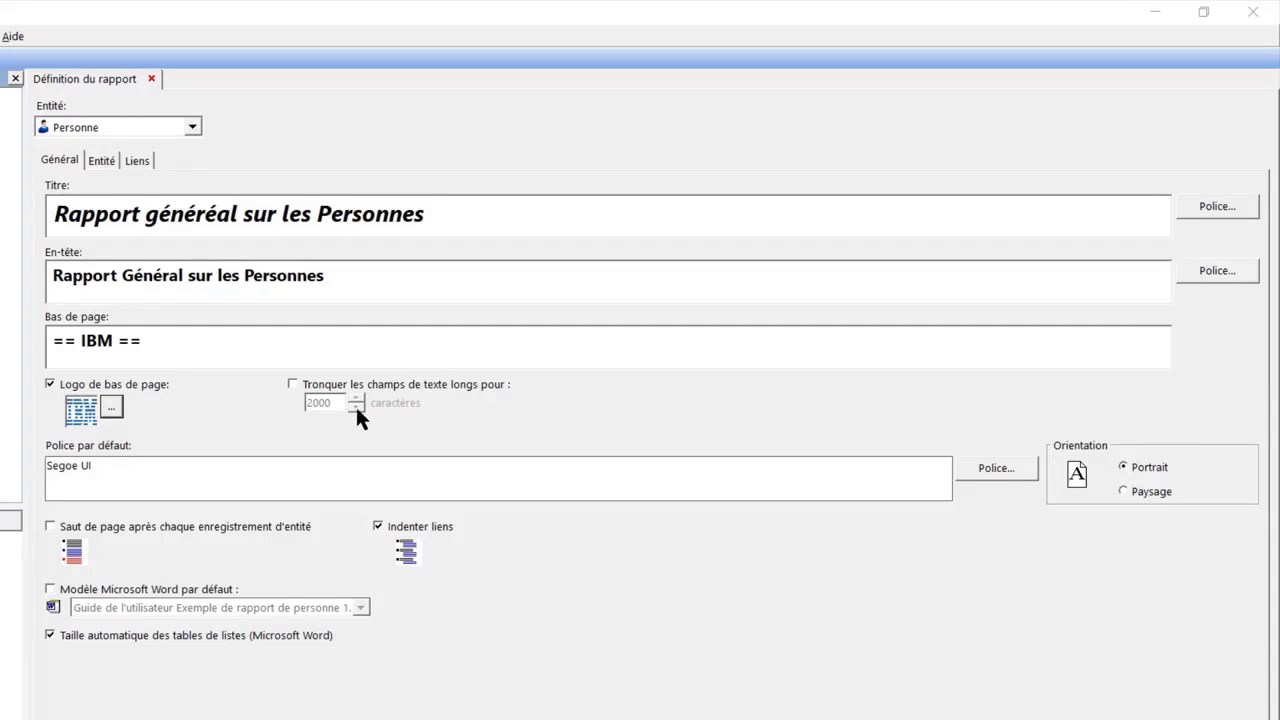
pyautogui.click(292, 385)
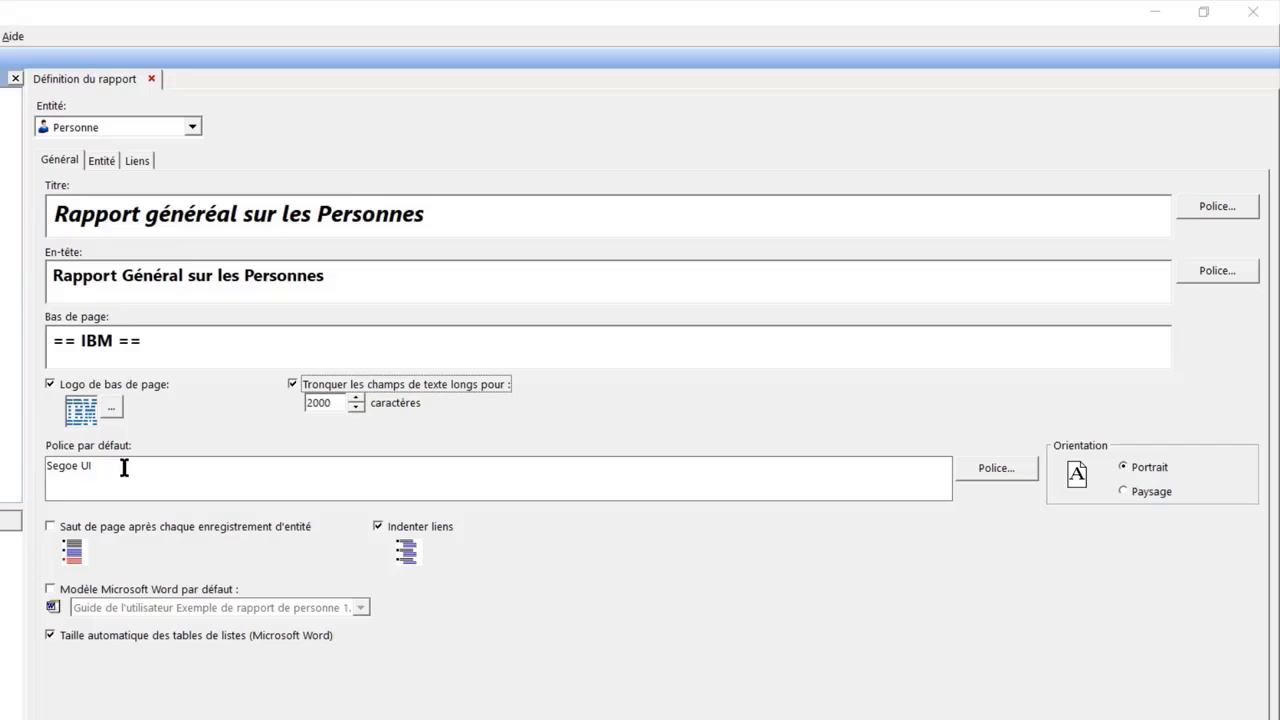
# Set the report's default font to Times New Roman, Normal, size 10
pyautogui.click(985, 472)
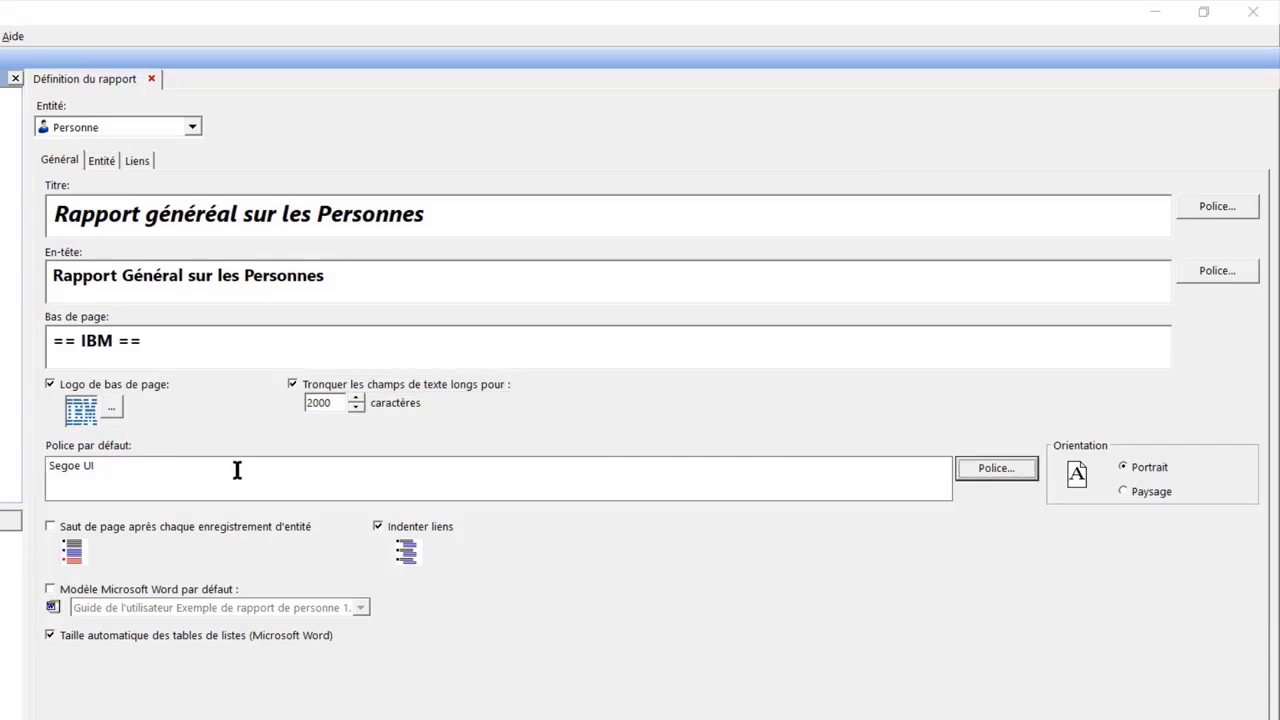
pyautogui.click(987, 470)
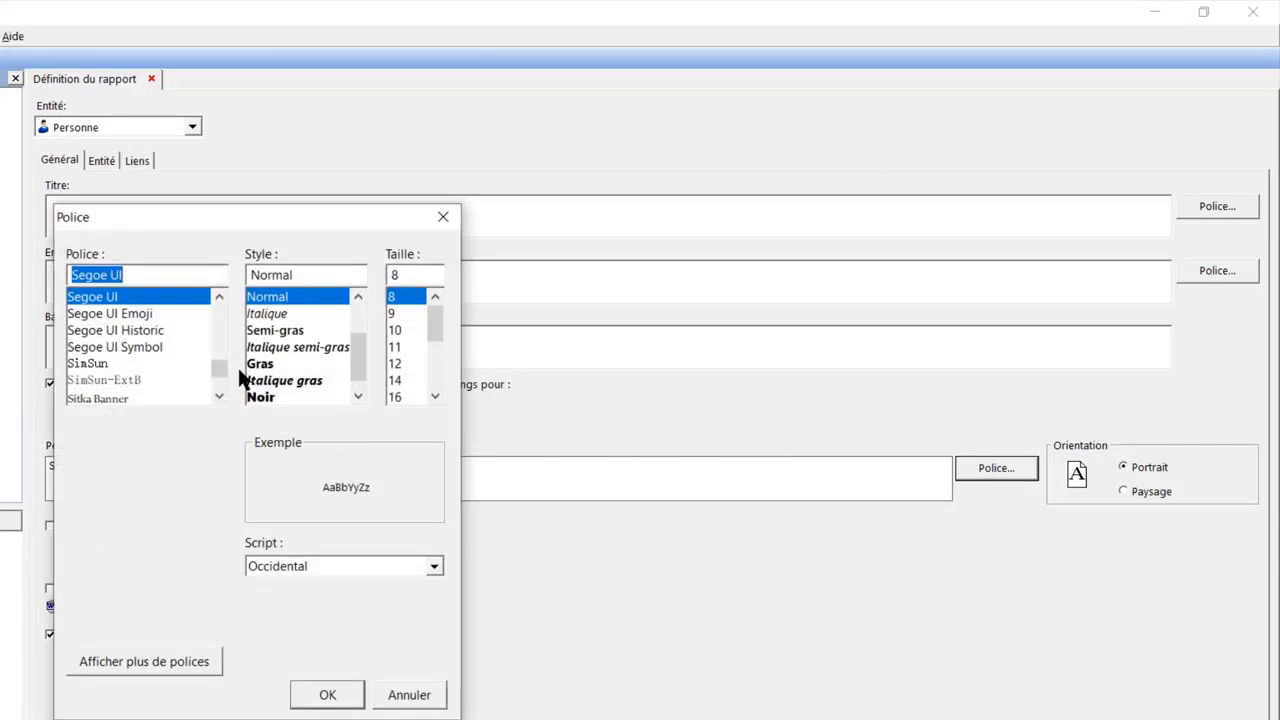
pyautogui.moveTo(219, 370); pyautogui.dragTo(220, 376)
pyautogui.click(183, 380)
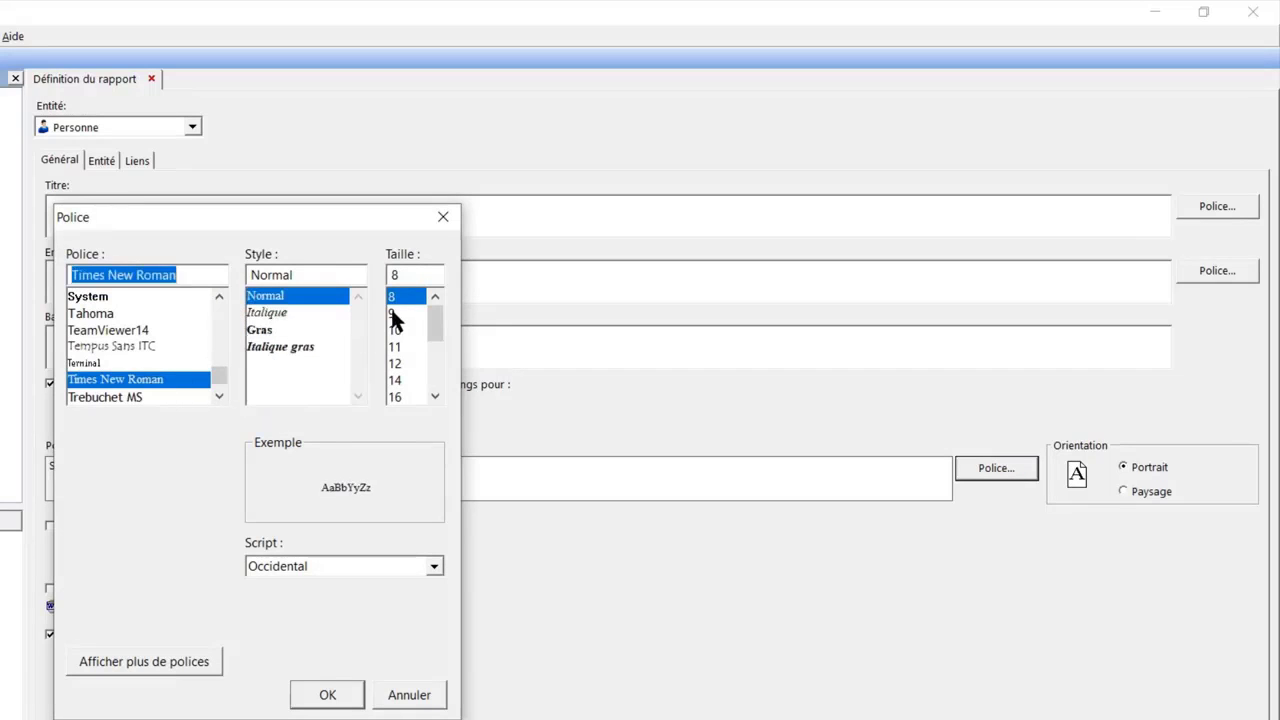
pyautogui.click(404, 331)
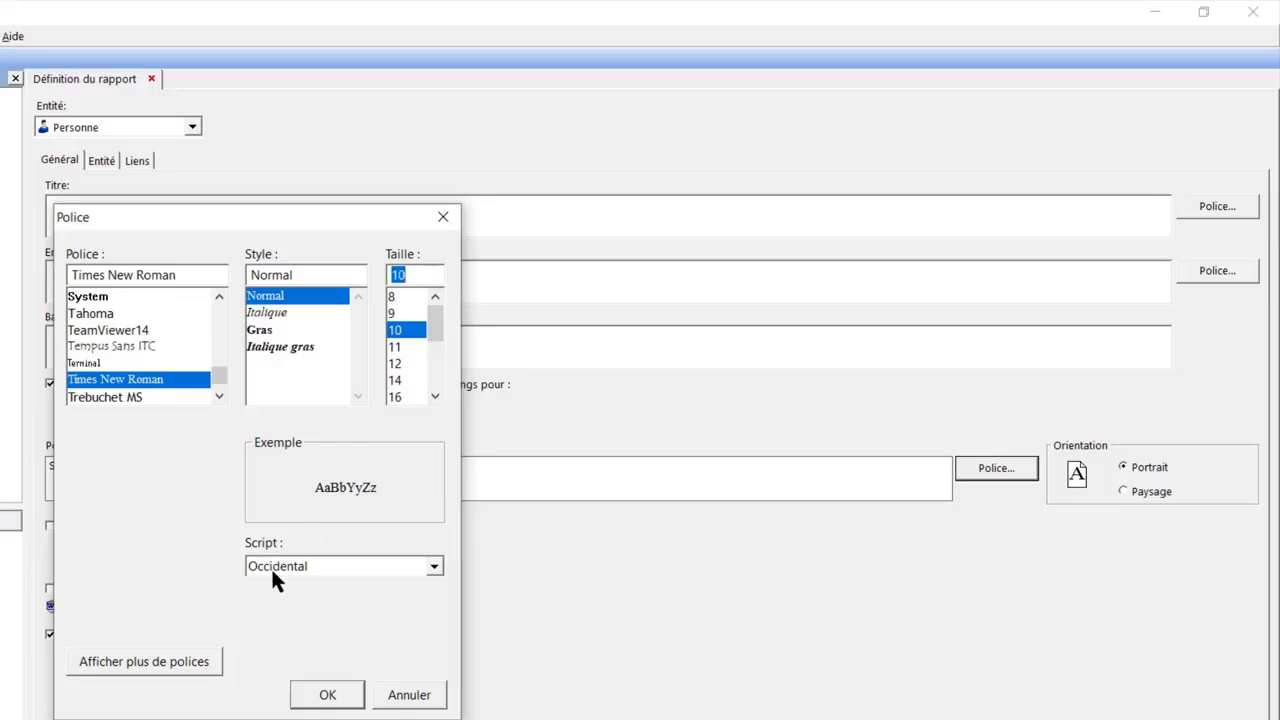
pyautogui.click(328, 700)
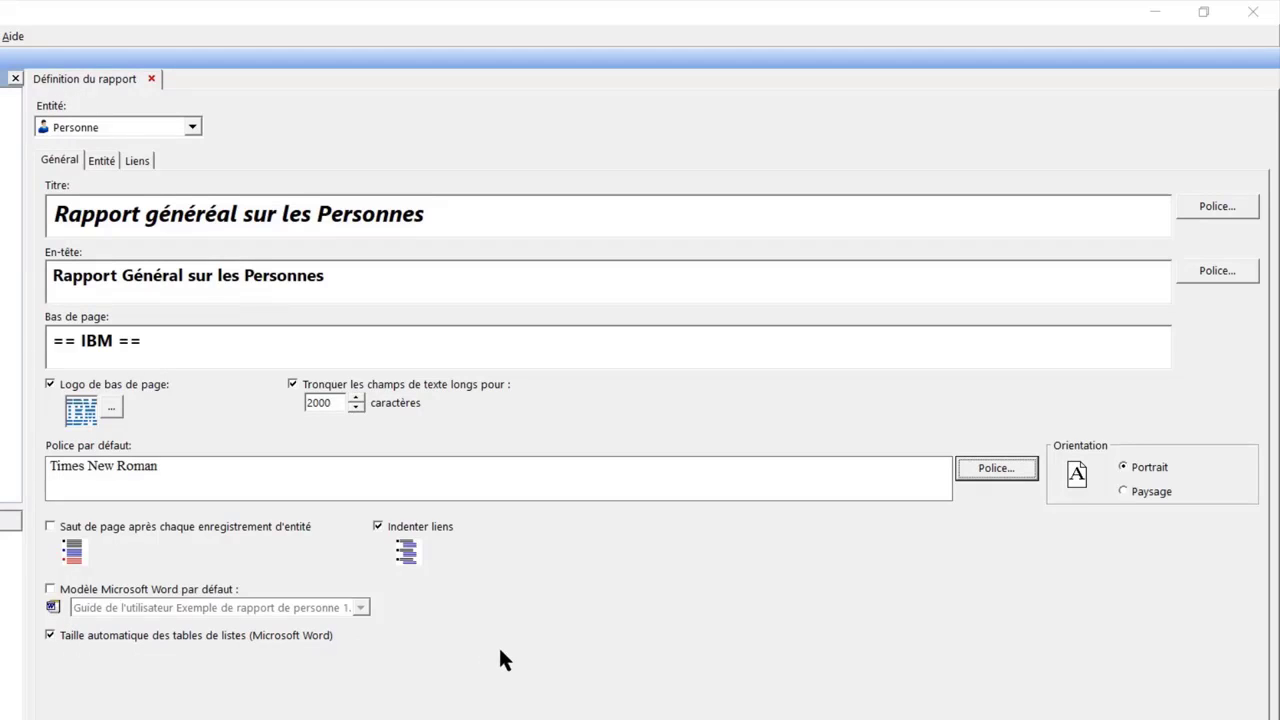
# Show the entity record labels in the report and set their font to Arial, Normal, size 12
pyautogui.click(101, 161)
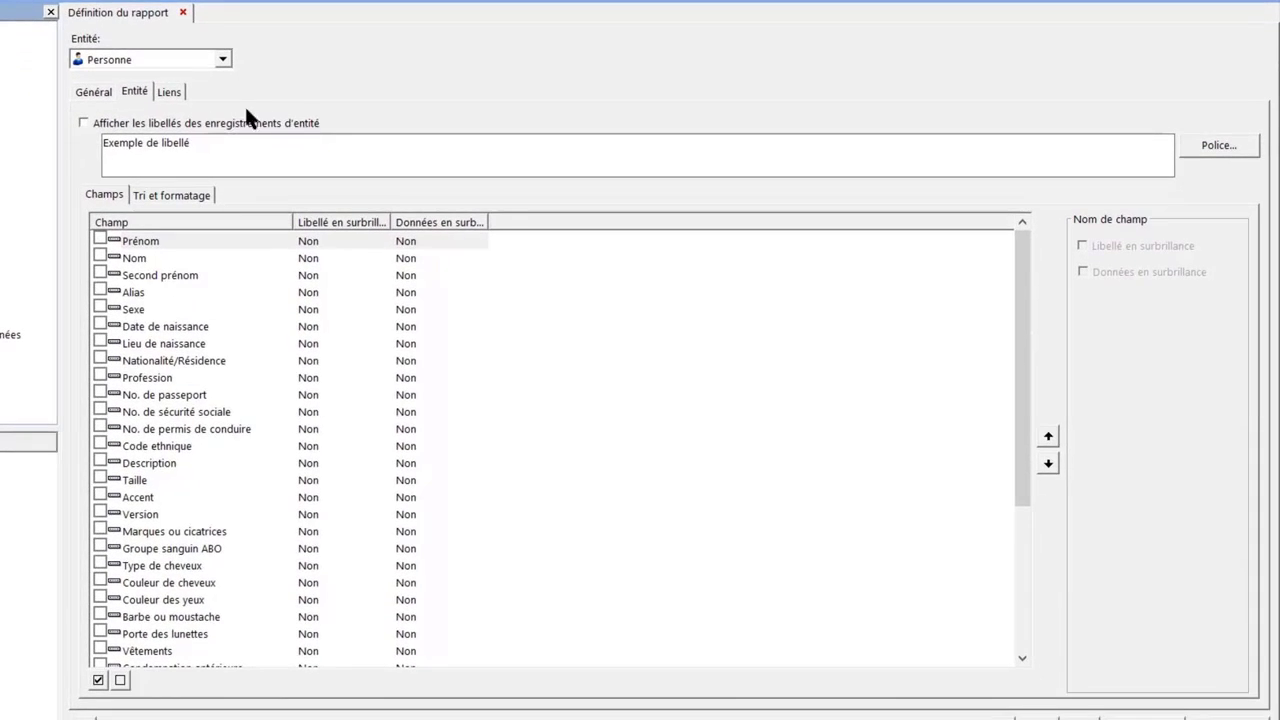
pyautogui.click(82, 123)
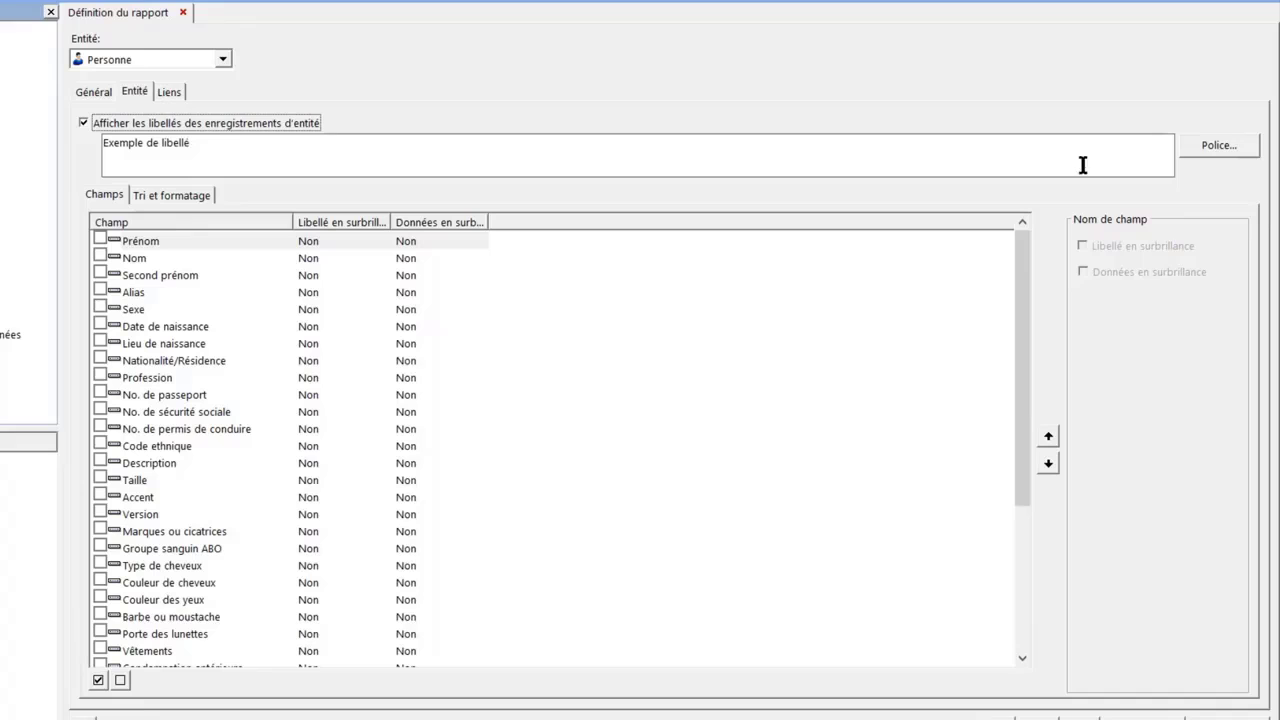
pyautogui.click(1218, 147)
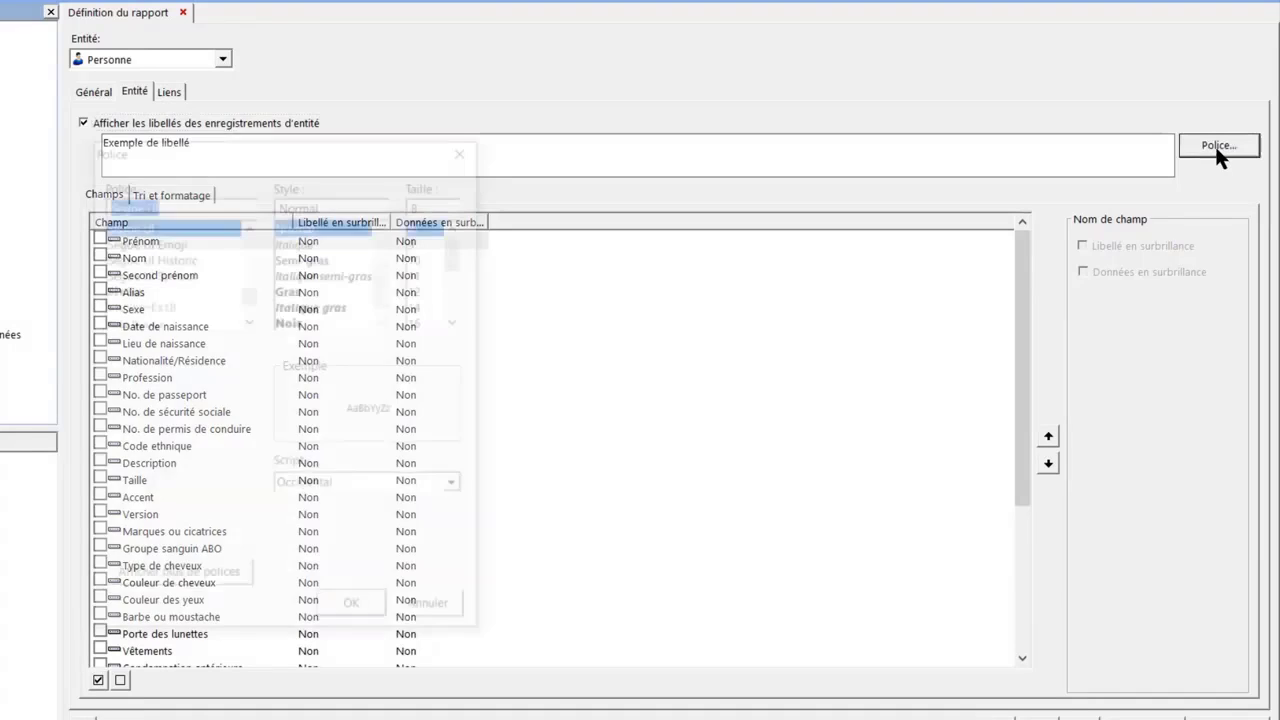
pyautogui.moveTo(248, 294); pyautogui.dragTo(250, 258)
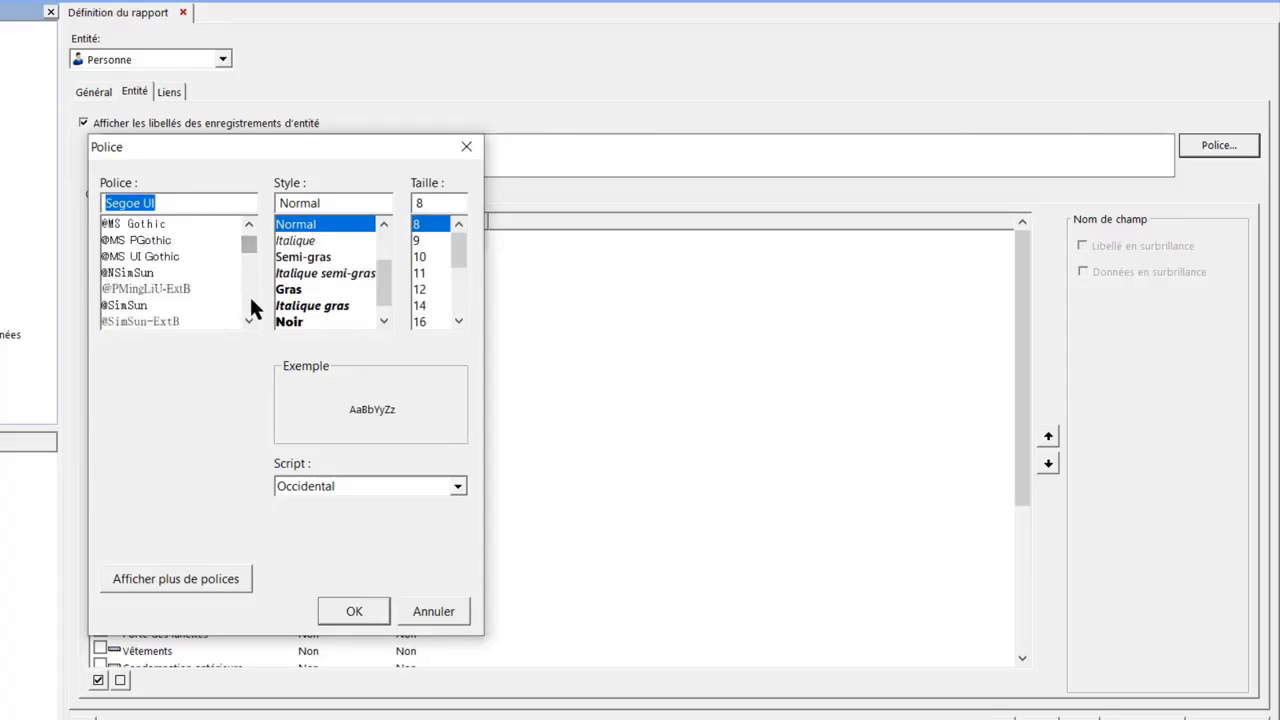
pyautogui.click(249, 294)
pyautogui.click(120, 289)
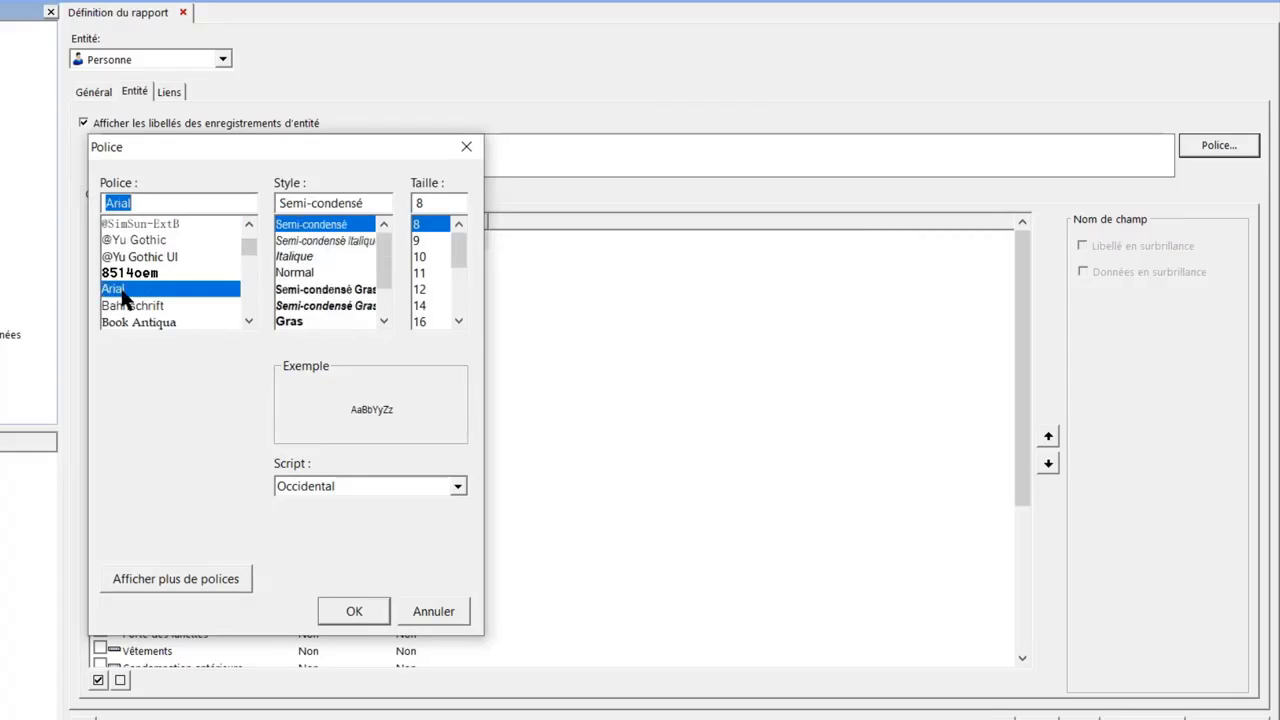
pyautogui.click(297, 274)
pyautogui.click(421, 272)
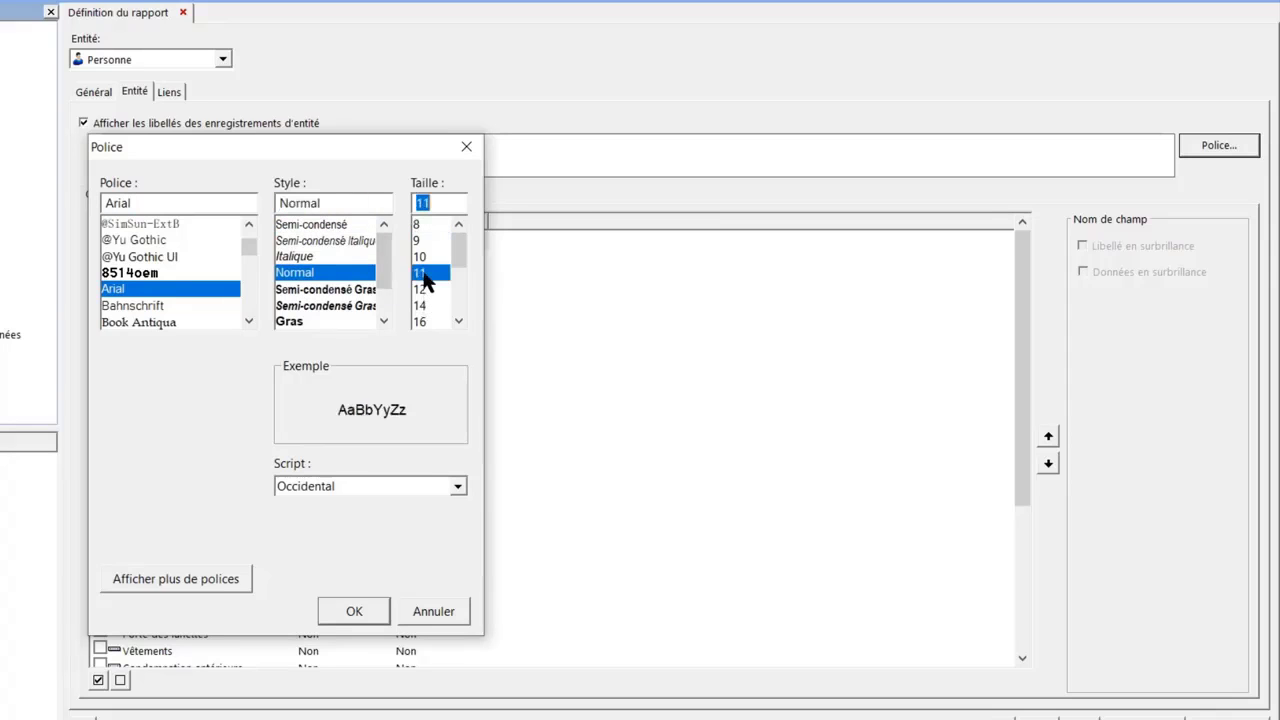
pyautogui.click(421, 289)
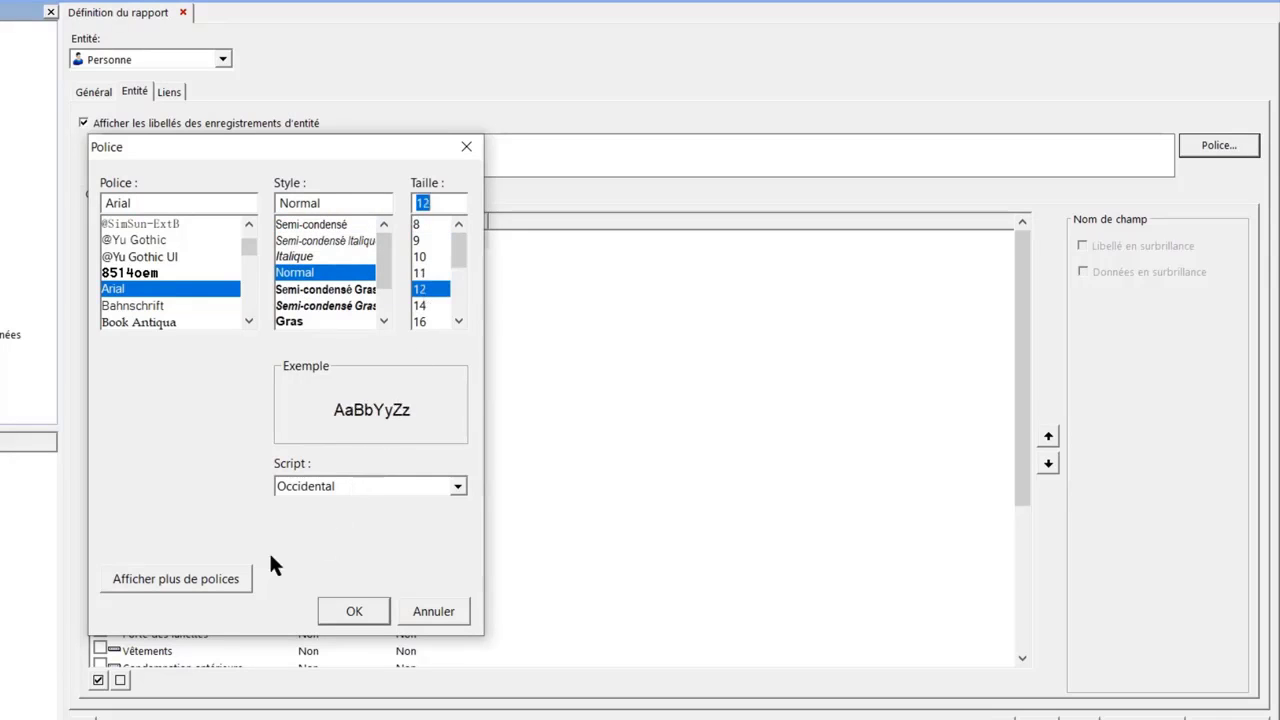
pyautogui.click(350, 610)
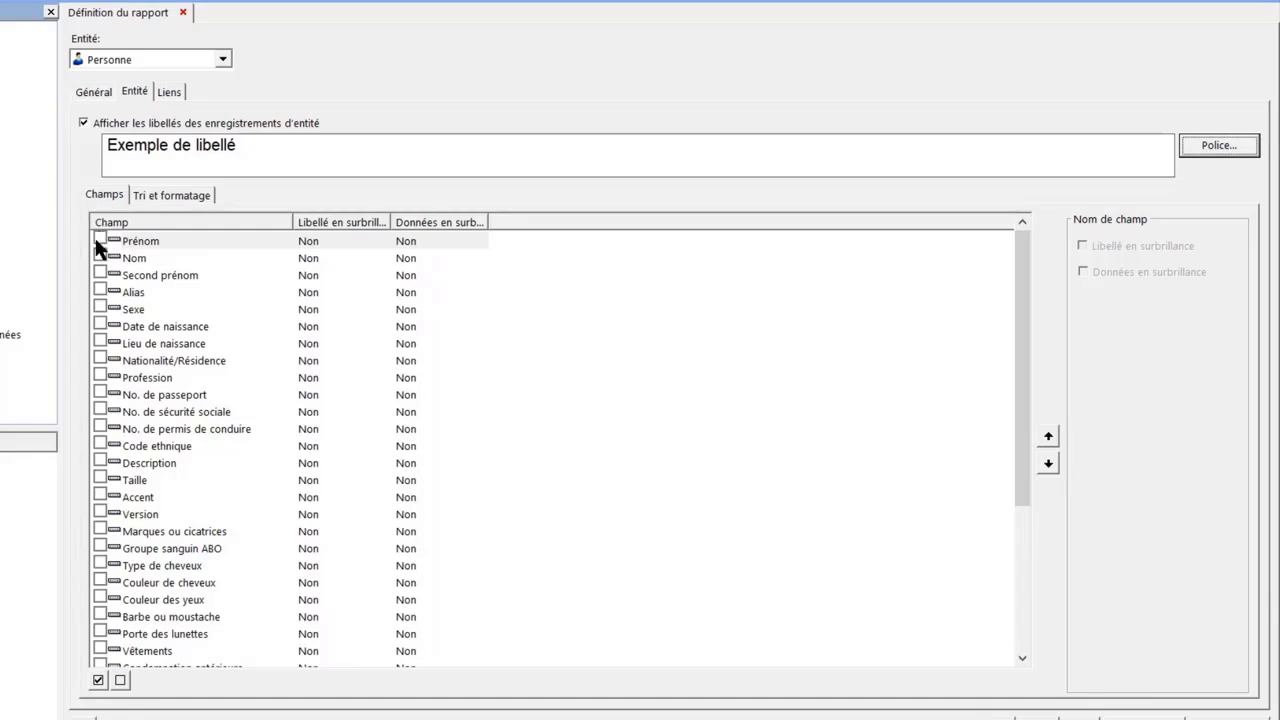
# Include only the fields Prénom, Nom, Alias, Sexe, Date de naissance, Lieu de naissance, Nationalité/Résidence and Profession in the entity section
pyautogui.click(98, 680)
pyautogui.click(120, 680)
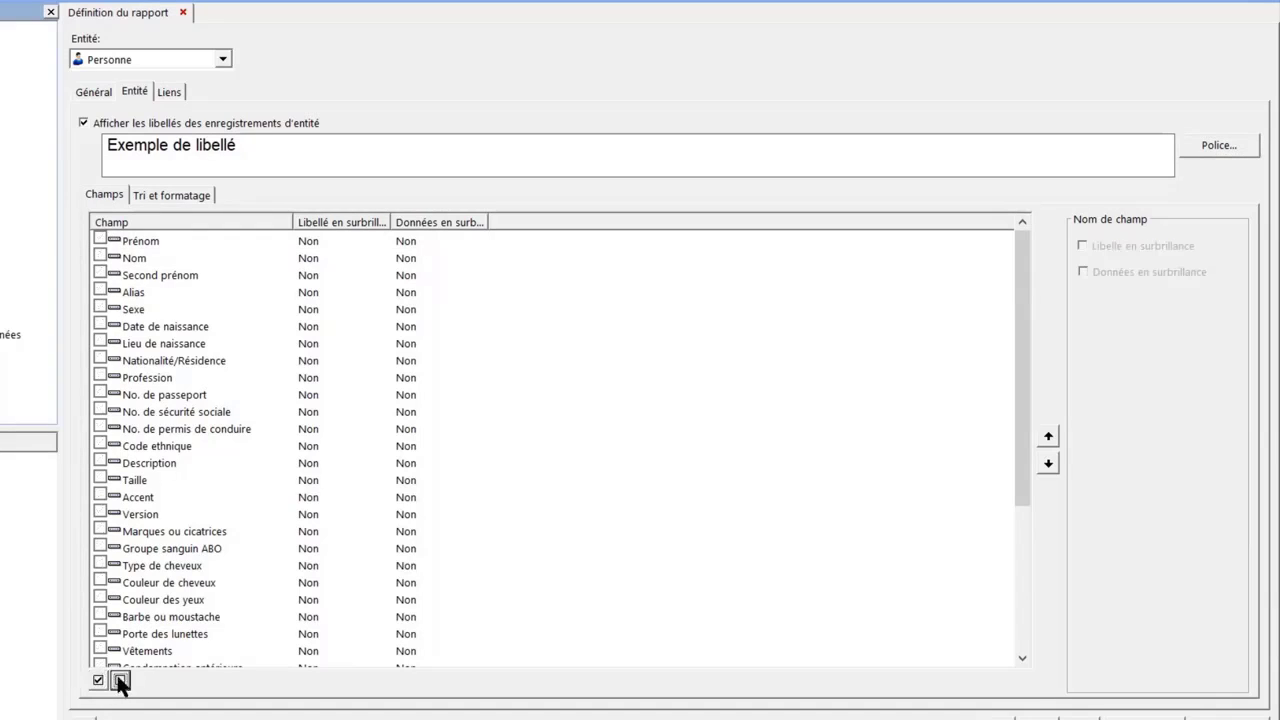
pyautogui.click(101, 239)
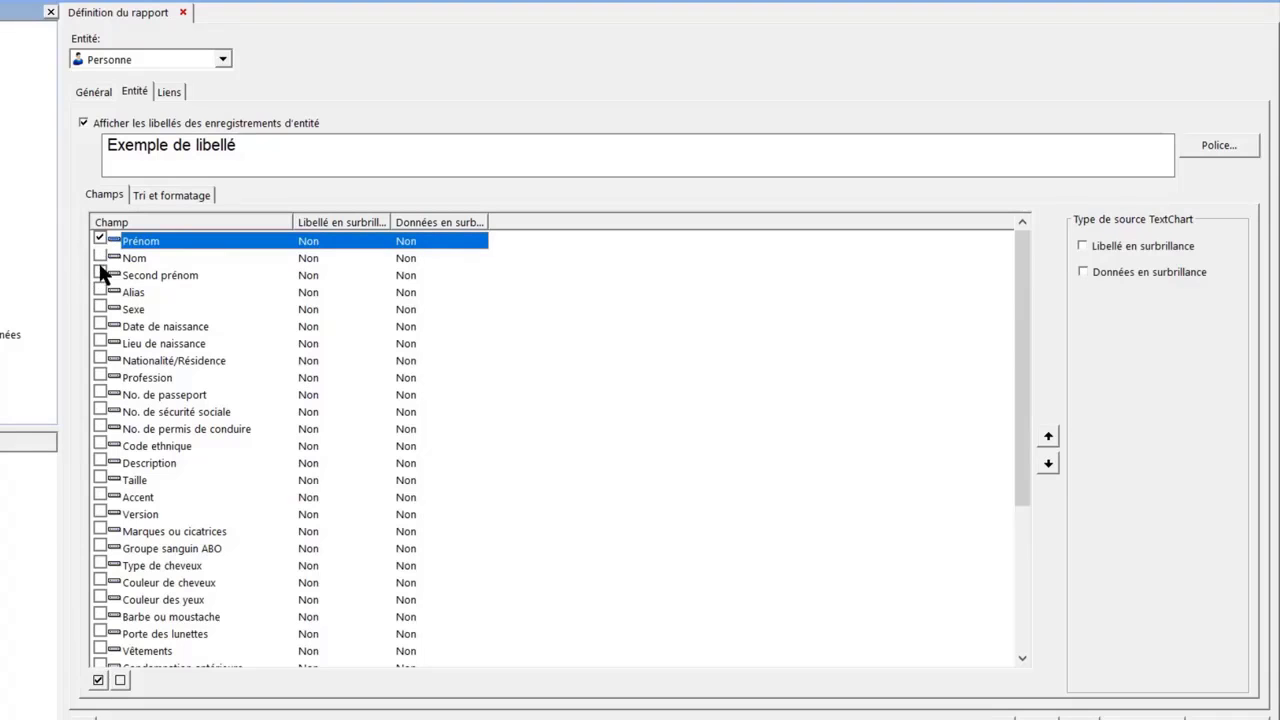
pyautogui.click(100, 255)
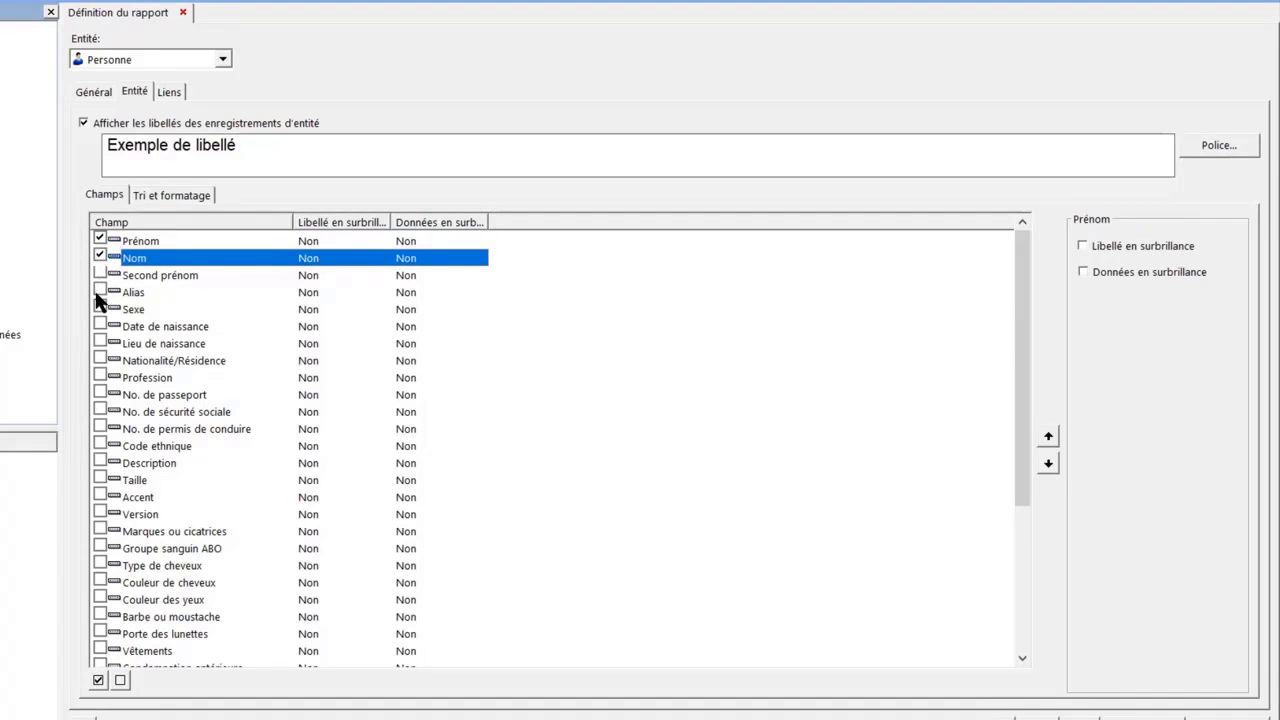
pyautogui.click(100, 289)
pyautogui.click(100, 306)
pyautogui.click(100, 324)
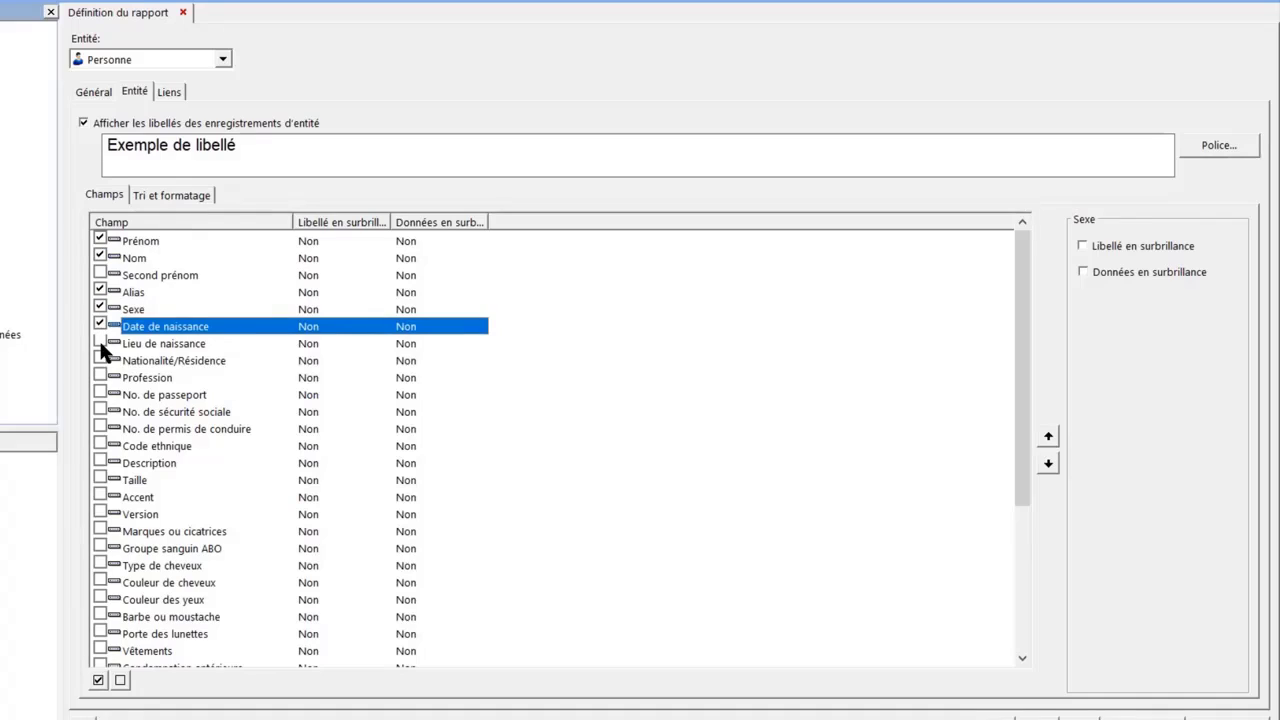
pyautogui.click(100, 341)
pyautogui.click(100, 358)
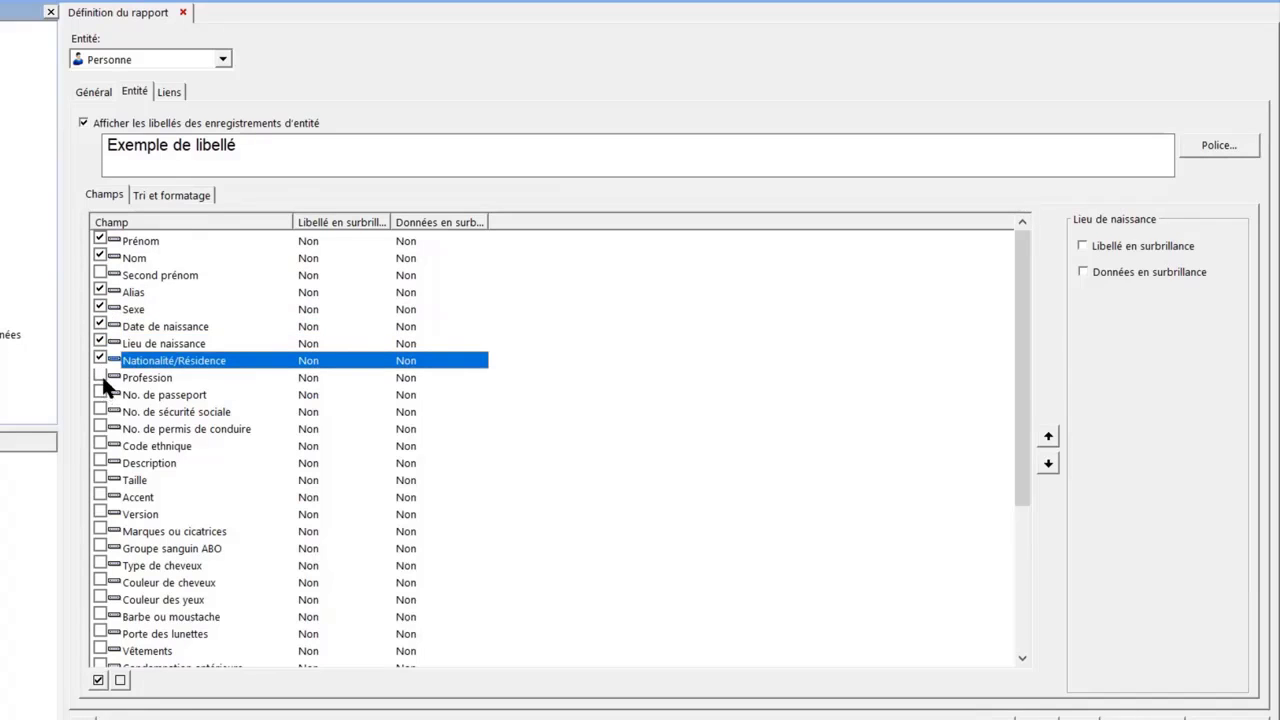
pyautogui.click(100, 375)
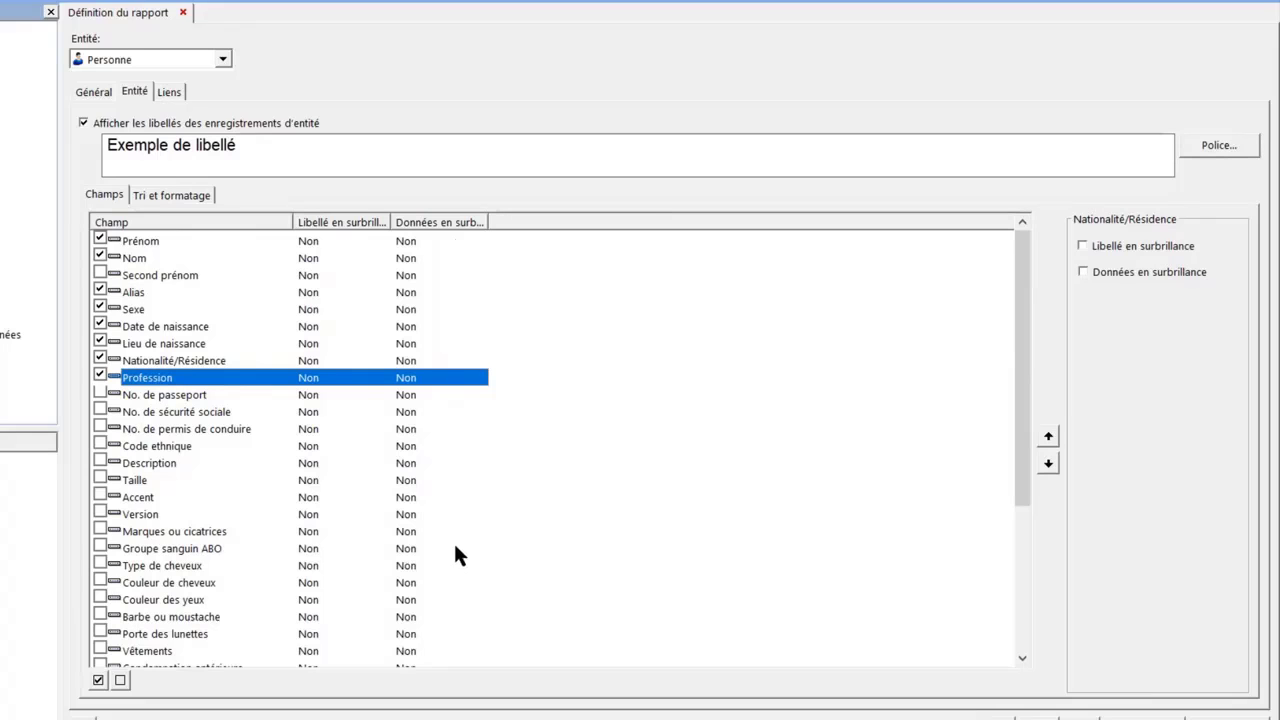
# Highlight the label of Nom, the data of Prénom, and both the label and data of Sexe
pyautogui.moveTo(391, 222); pyautogui.dragTo(428, 222)
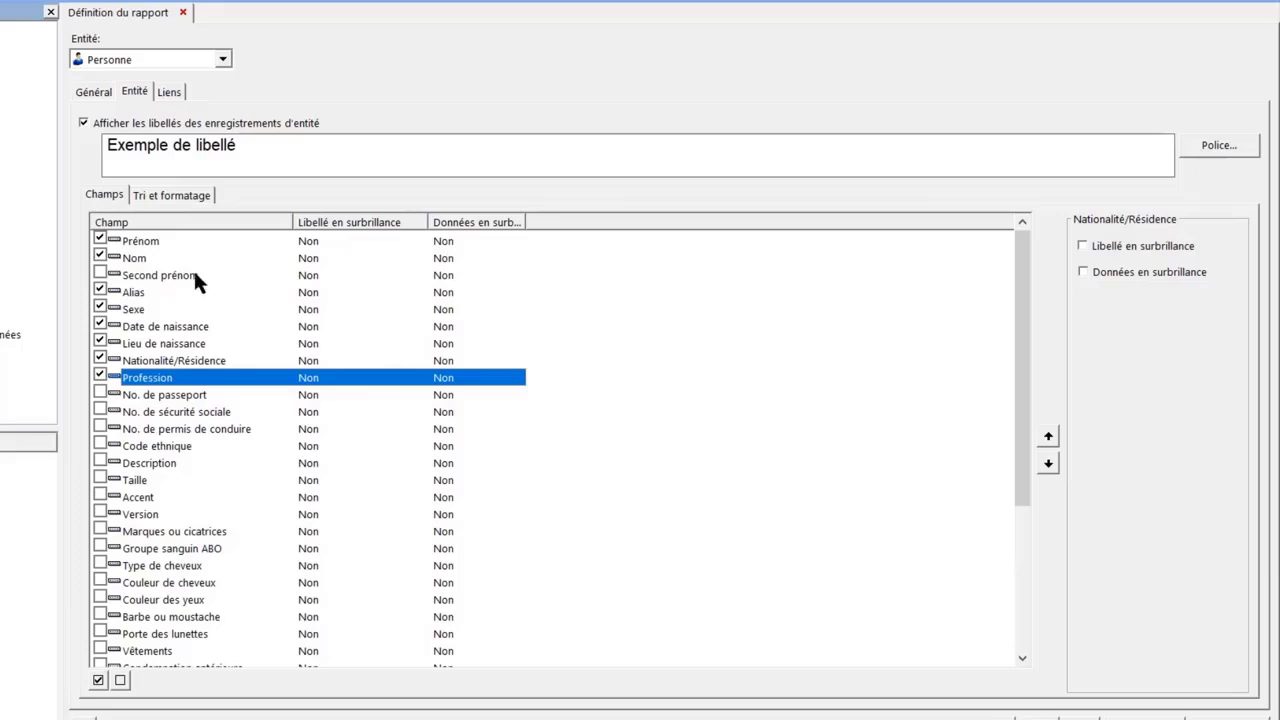
pyautogui.click(132, 260)
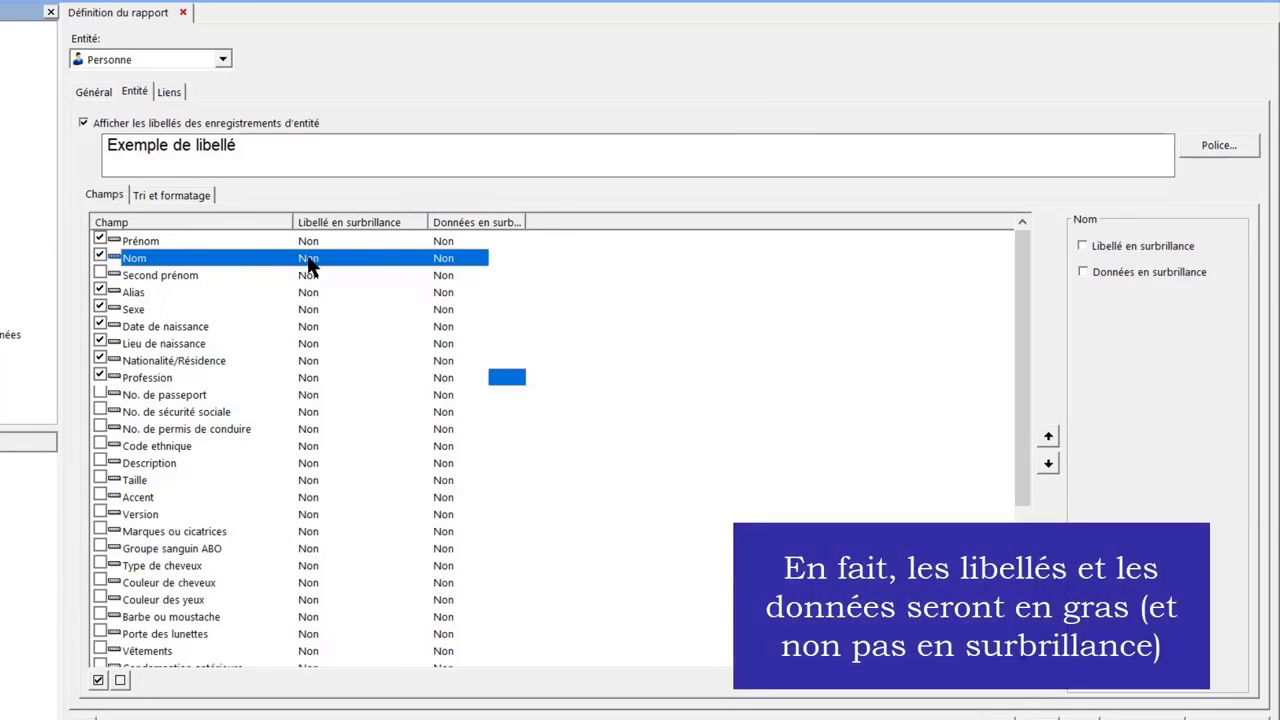
pyautogui.click(1081, 246)
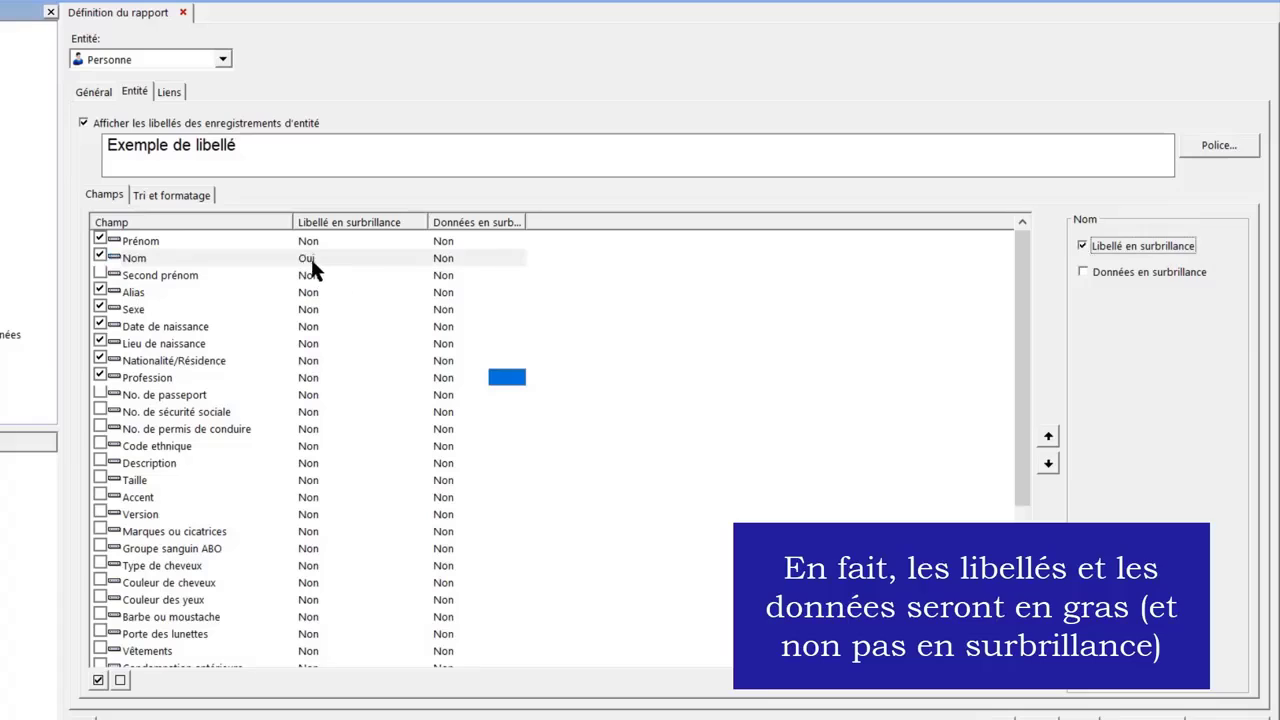
pyautogui.click(150, 242)
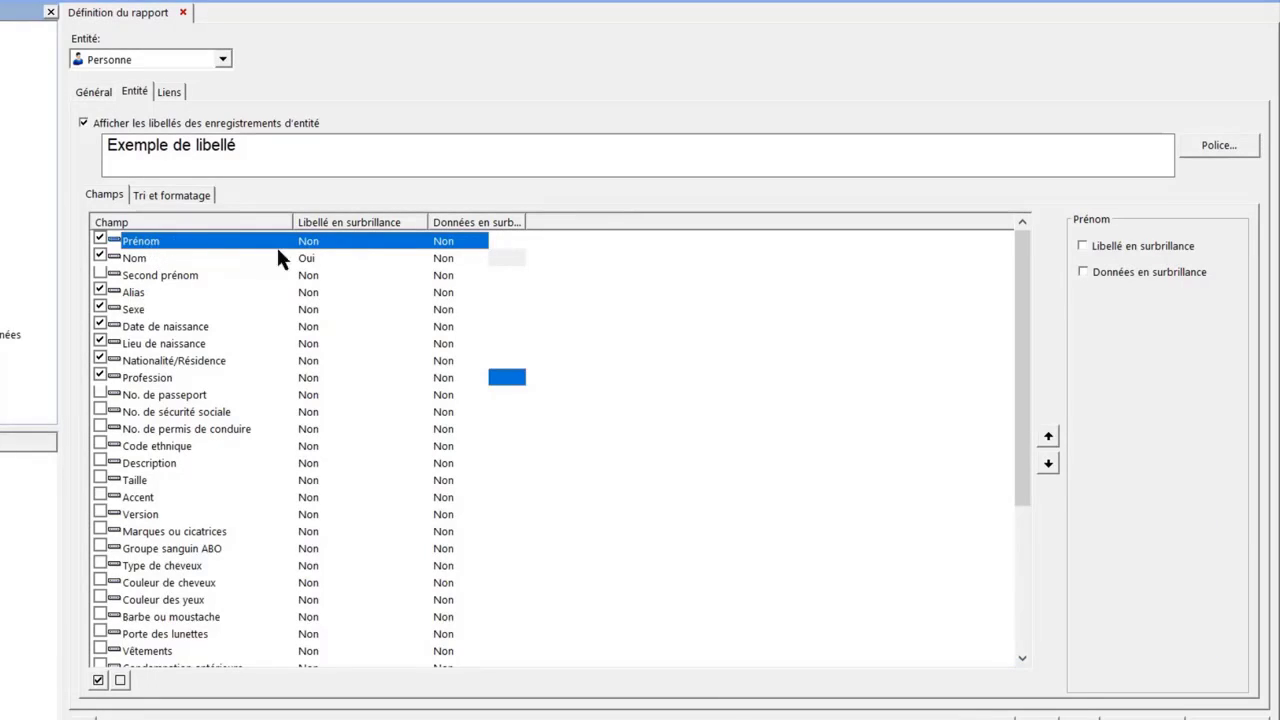
pyautogui.click(1083, 272)
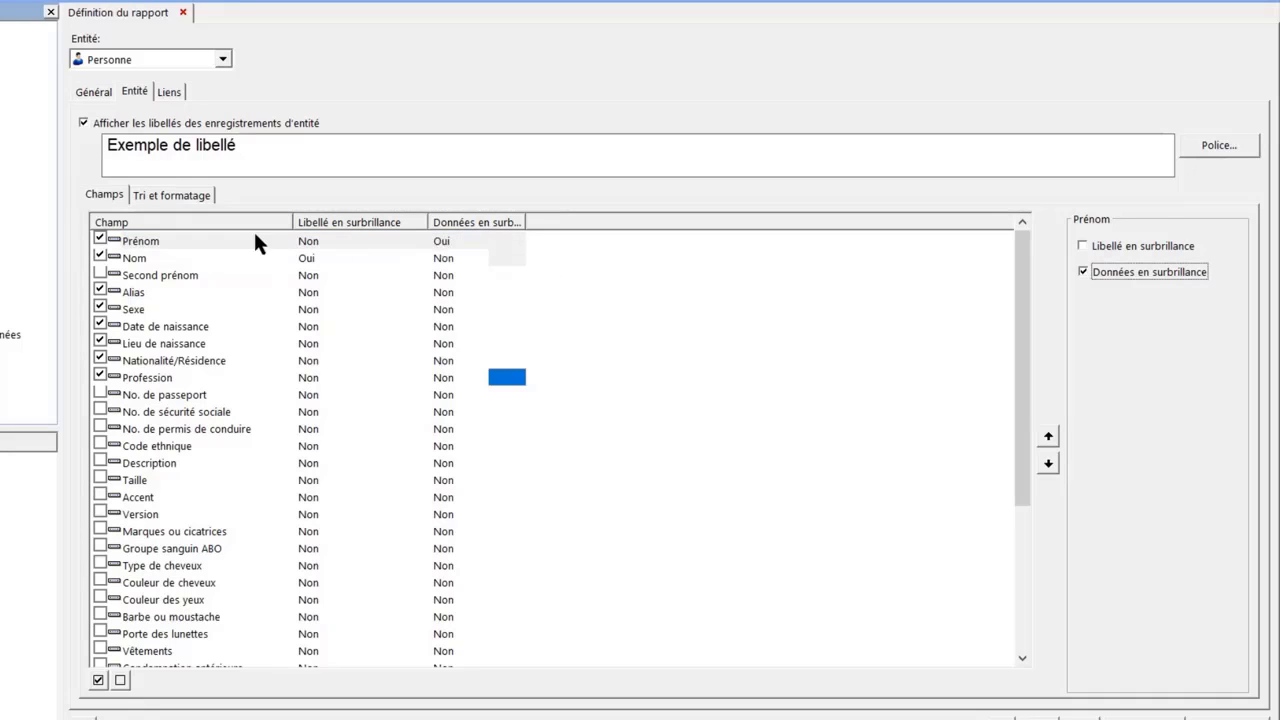
pyautogui.click(130, 312)
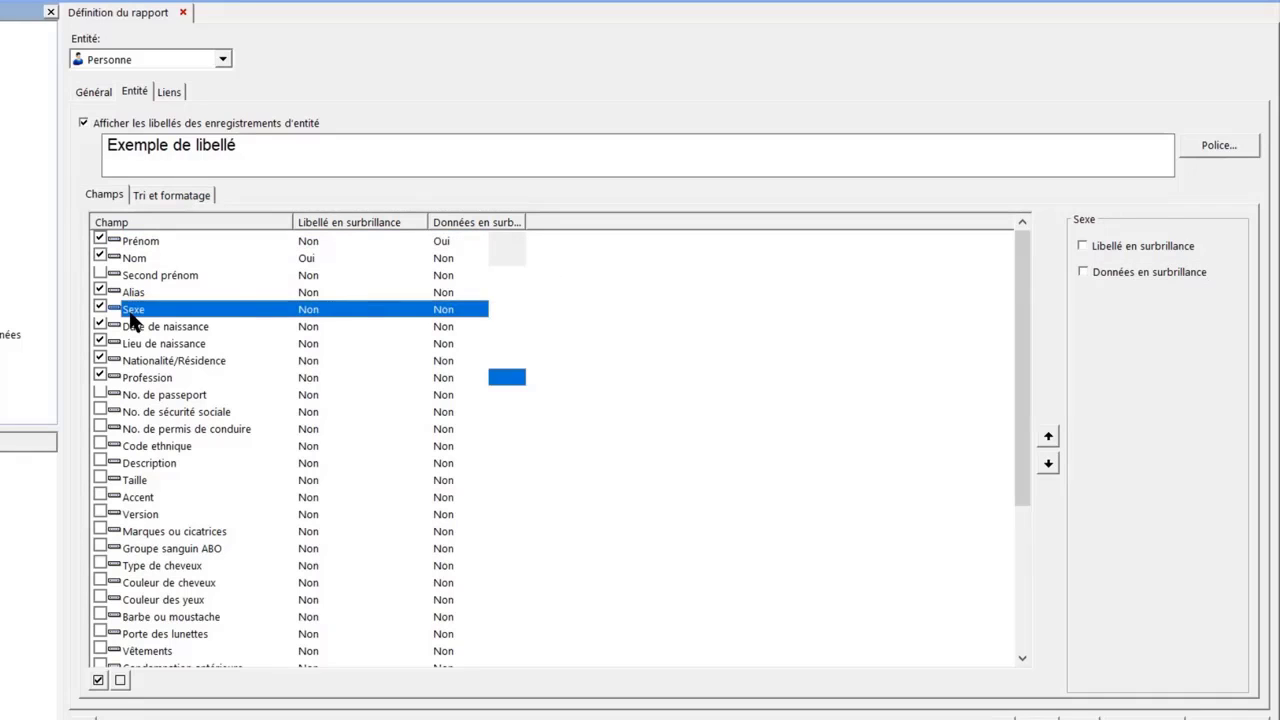
pyautogui.click(1083, 246)
pyautogui.click(1083, 270)
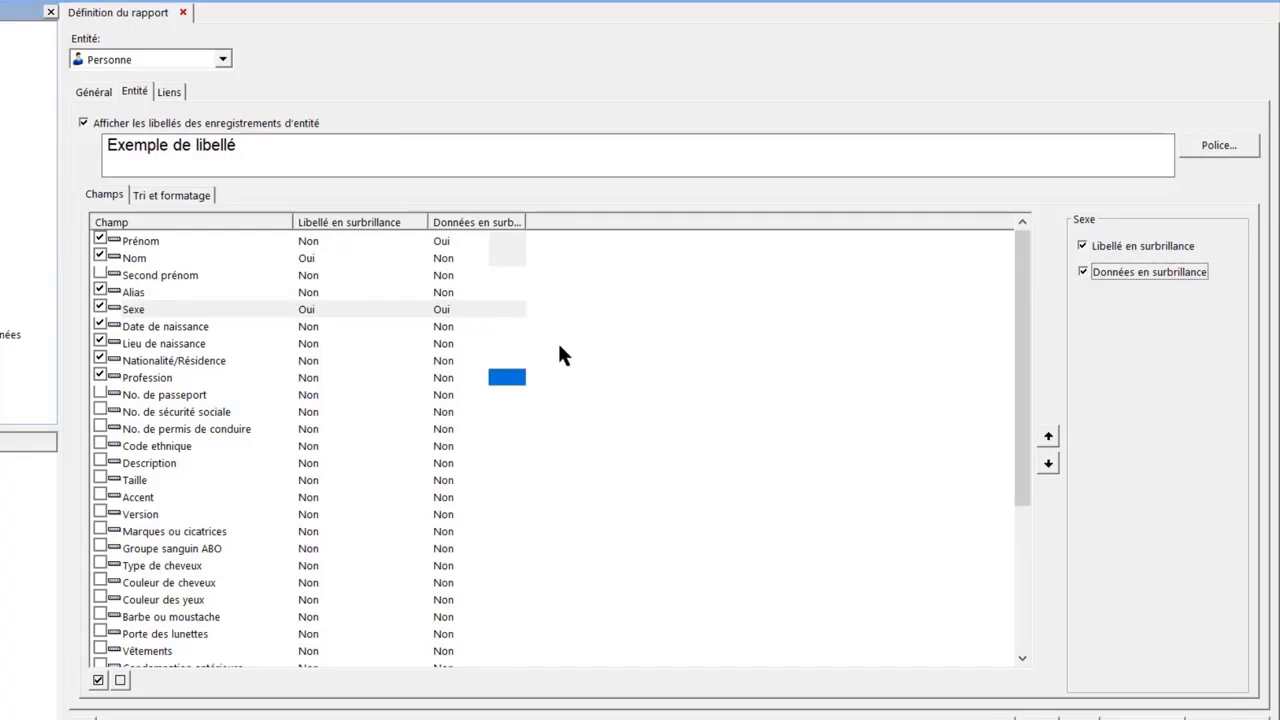
# Sort the entity records by Nom, then Prénom, in ascending order, and use the Liste format with the icon included
pyautogui.click(172, 196)
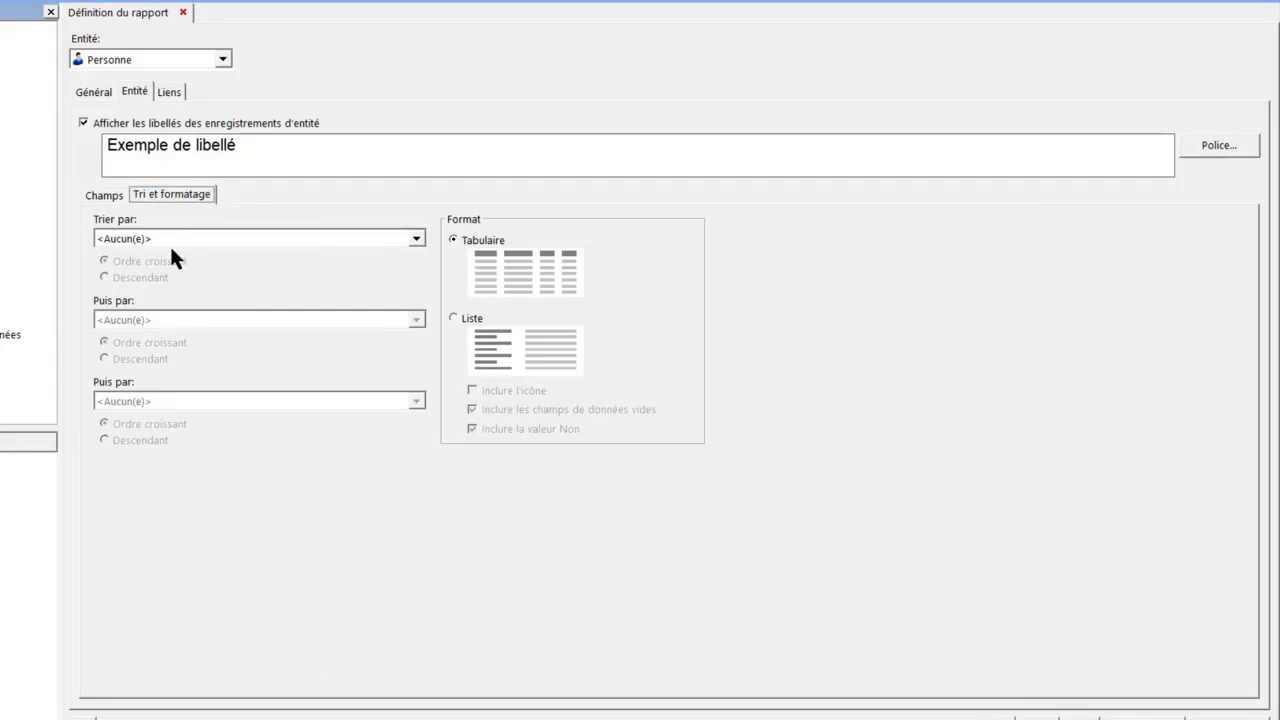
pyautogui.click(416, 241)
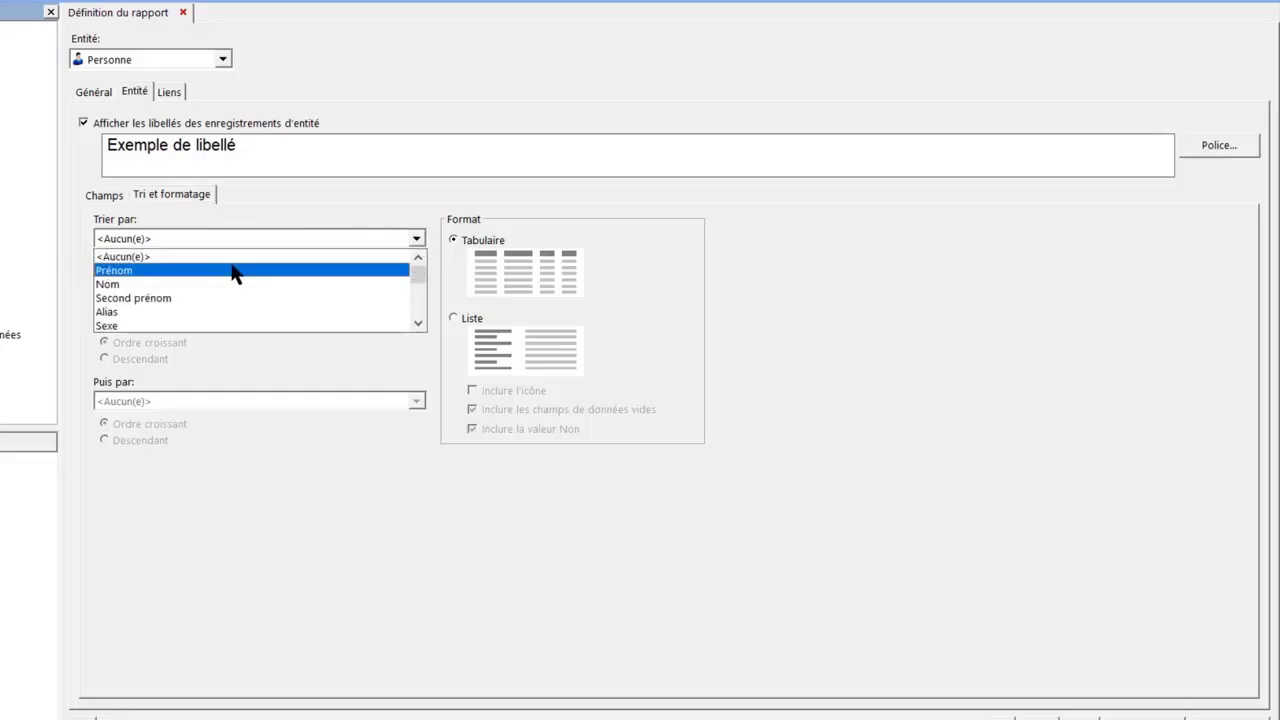
pyautogui.click(110, 284)
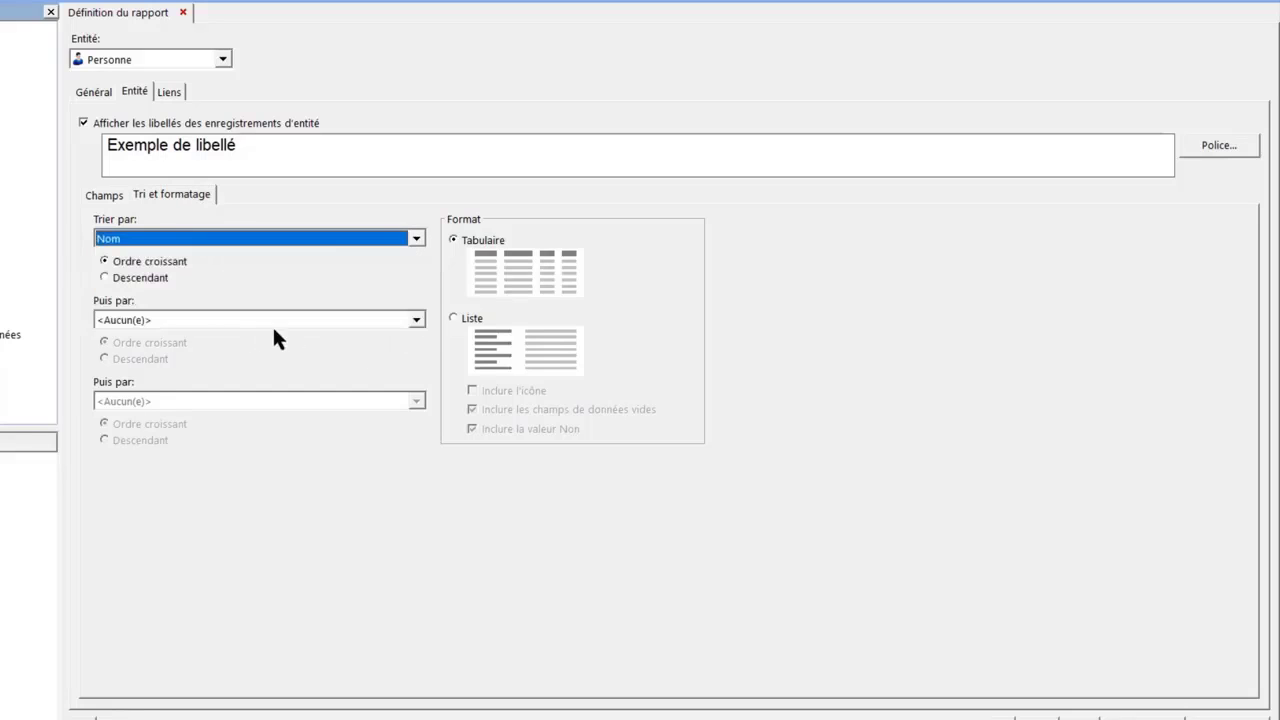
pyautogui.click(416, 320)
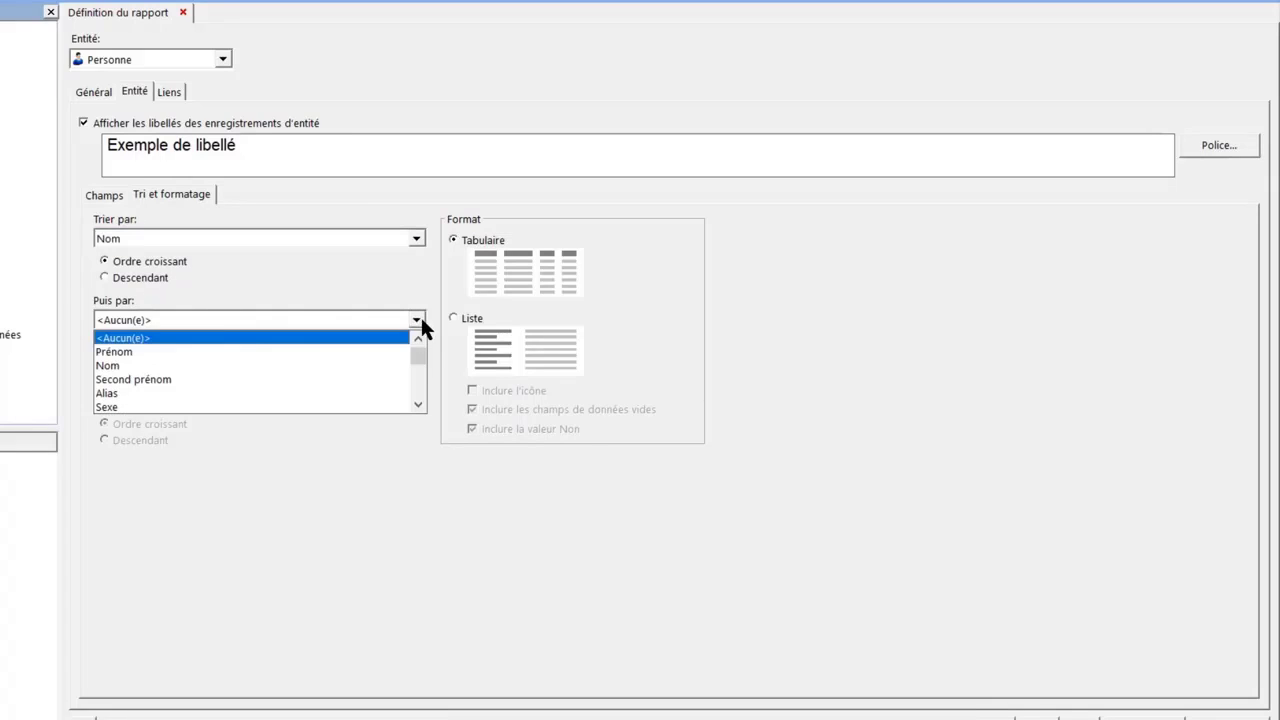
pyautogui.click(131, 355)
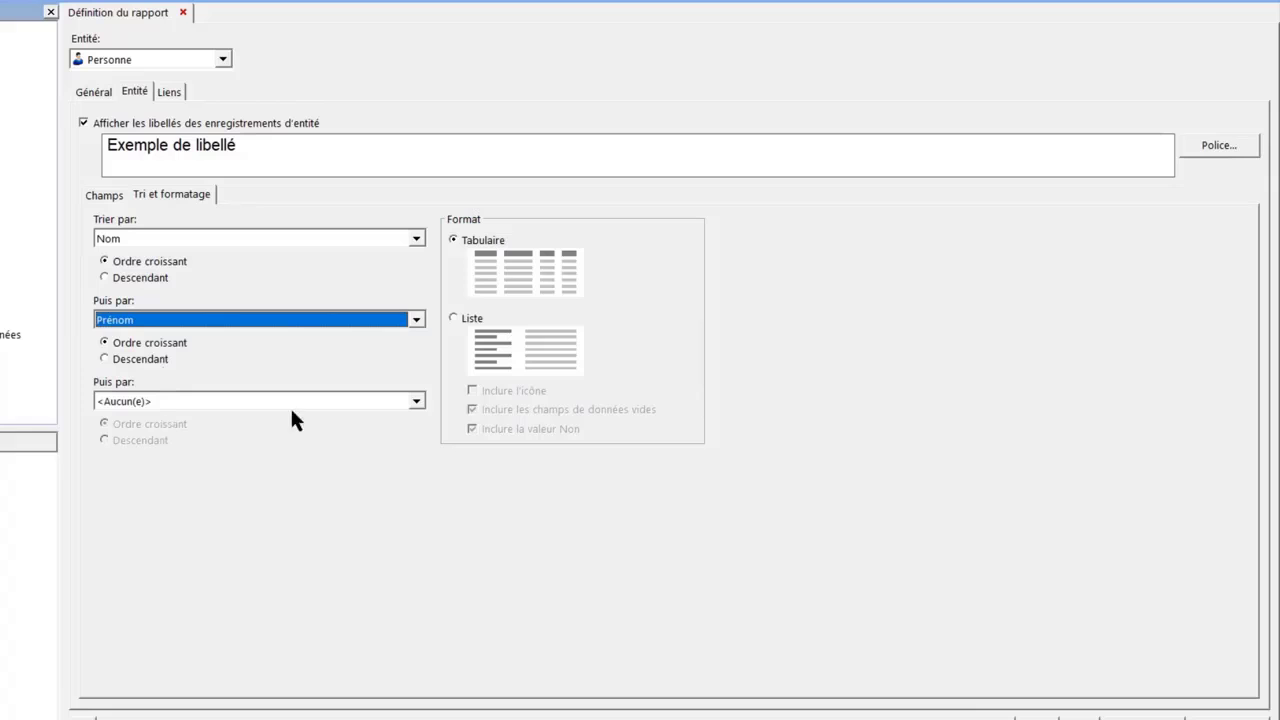
pyautogui.click(413, 401)
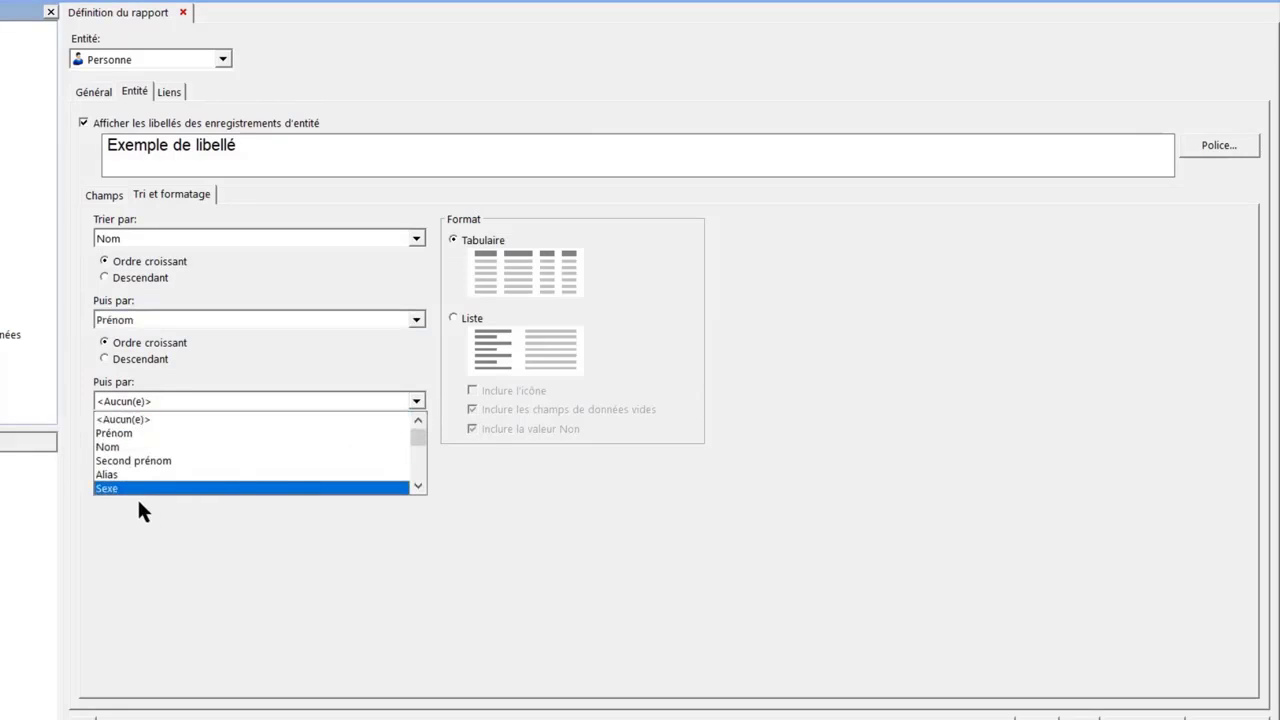
pyautogui.click(456, 557)
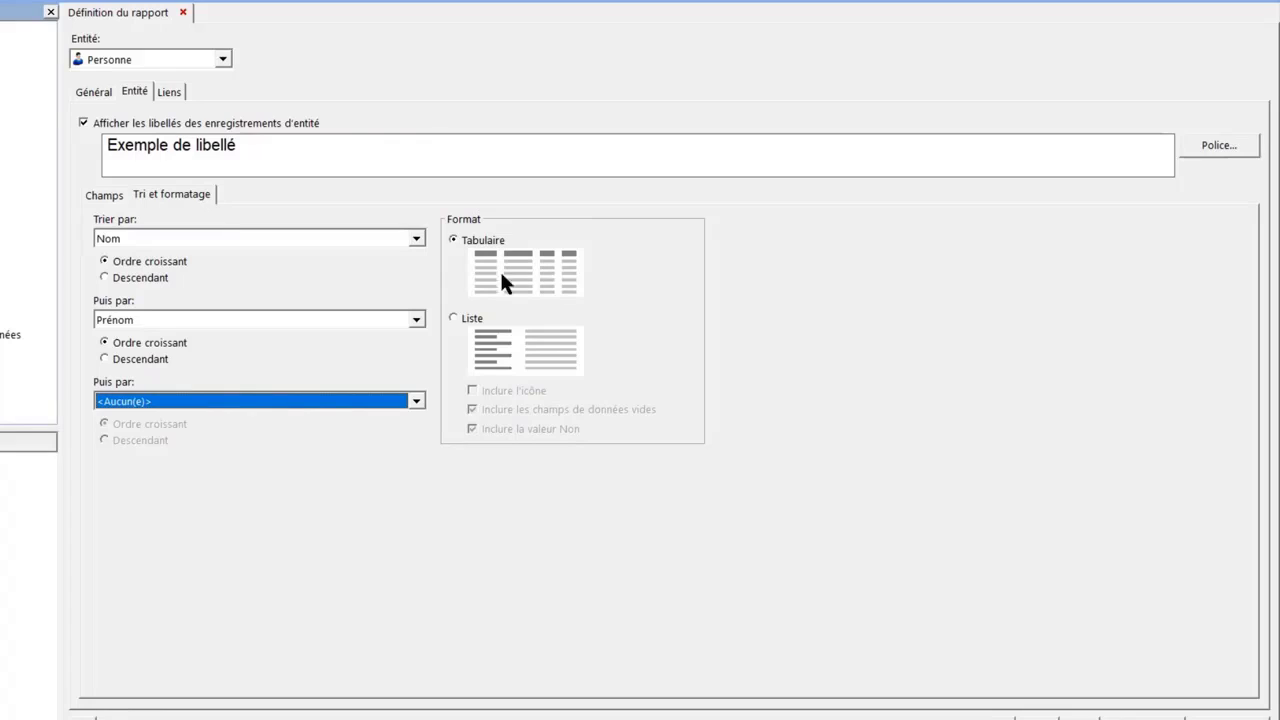
pyautogui.click(455, 318)
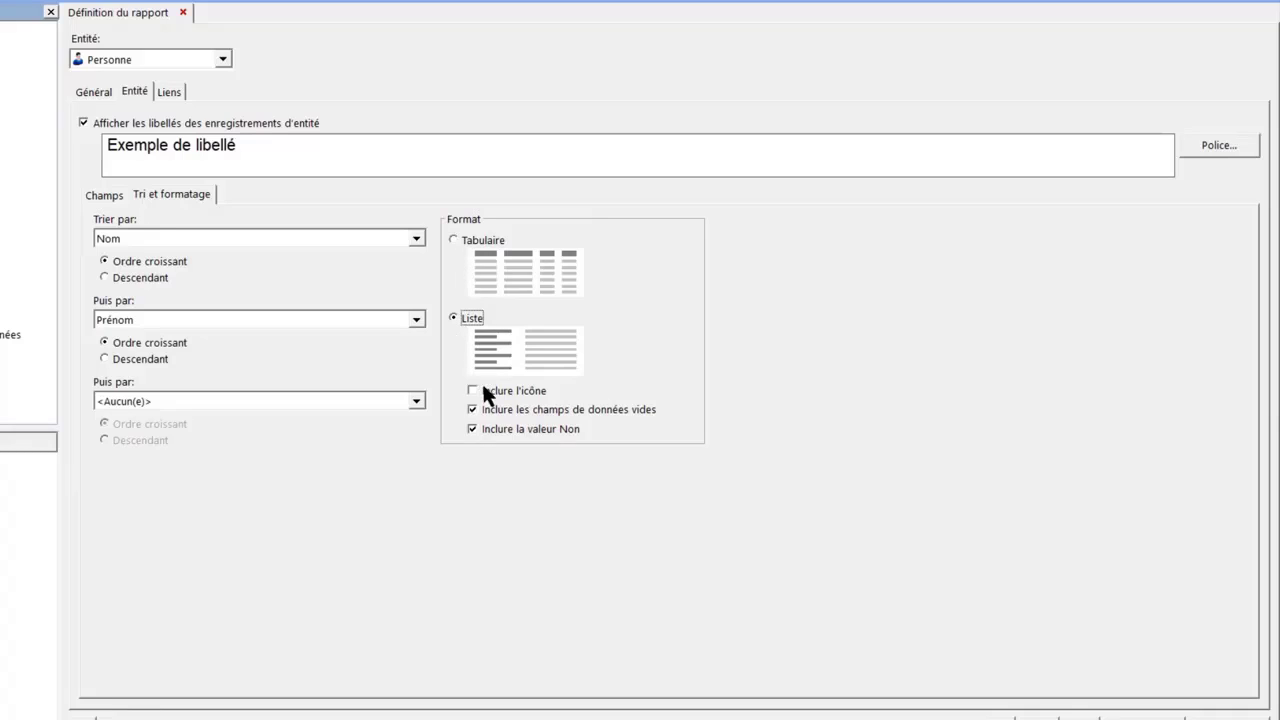
pyautogui.click(514, 392)
# Start adding a link to the report with type Actionnaire, link end Organisation and the initial title "Liens Personne -"
pyautogui.click(168, 91)
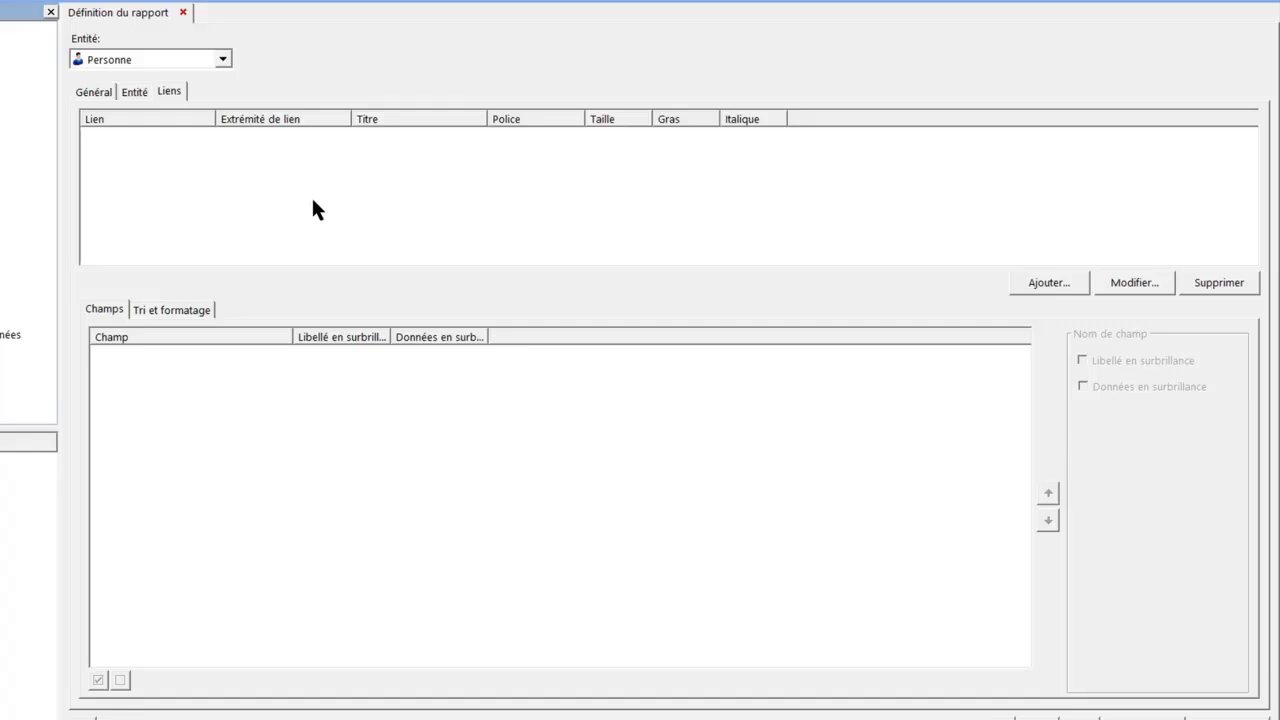
pyautogui.click(1057, 281)
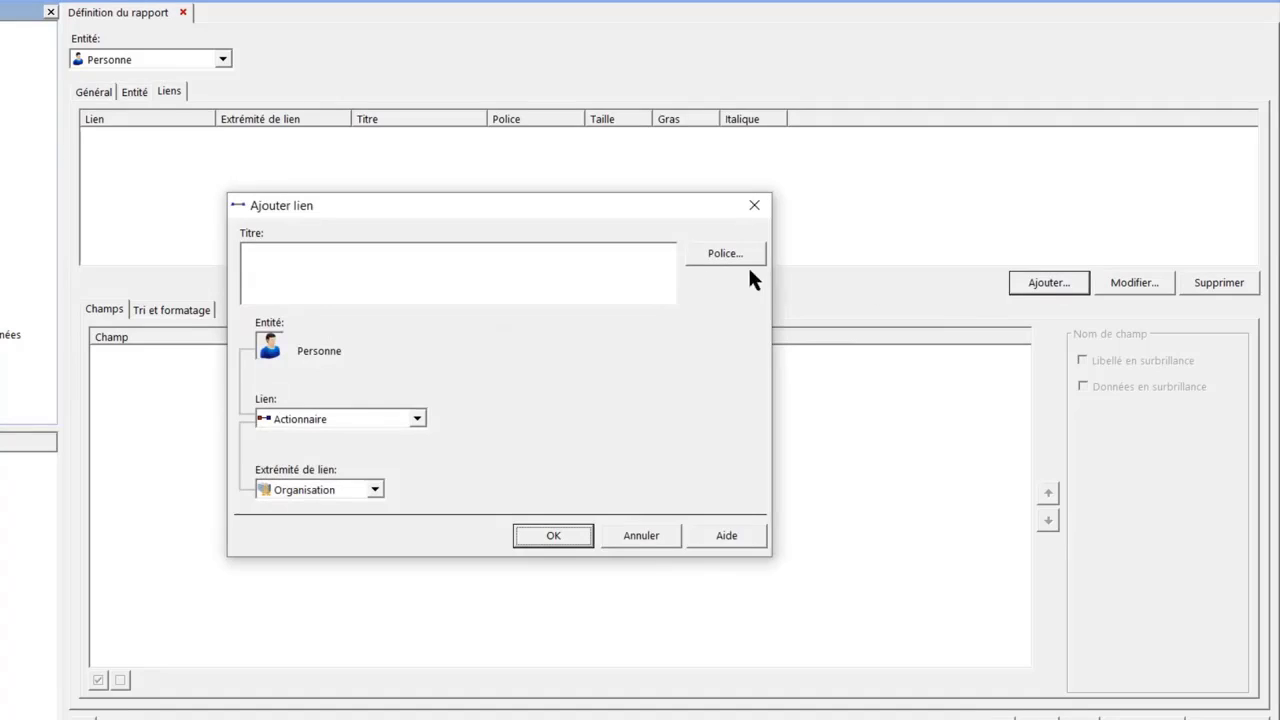
pyautogui.click(308, 264)
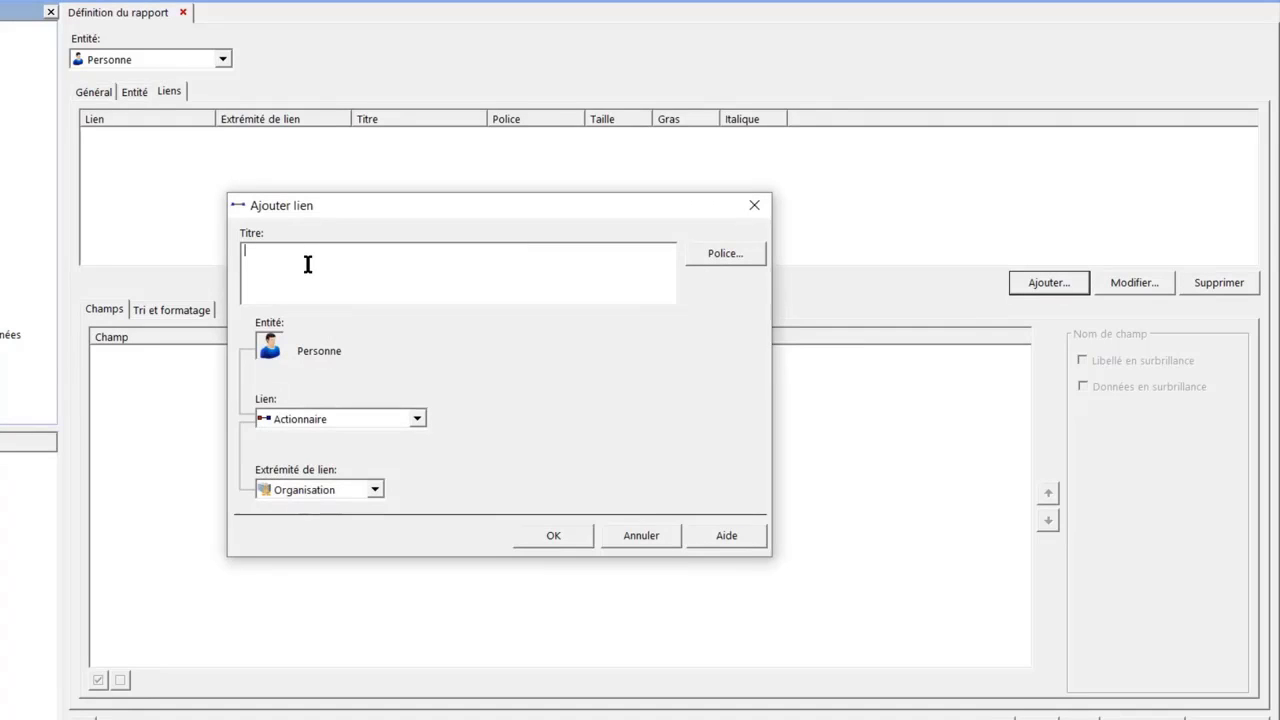
pyautogui.write('Liens Personne')
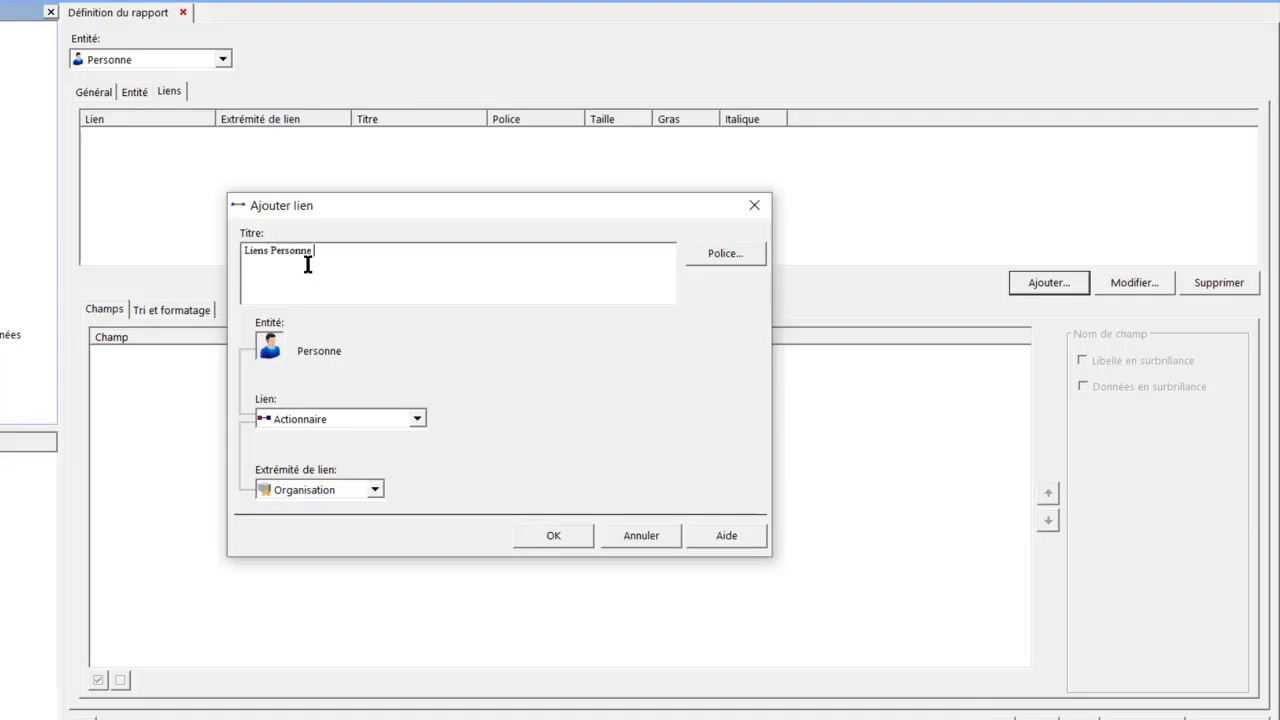
pyautogui.write(' -')
pyautogui.click(416, 419)
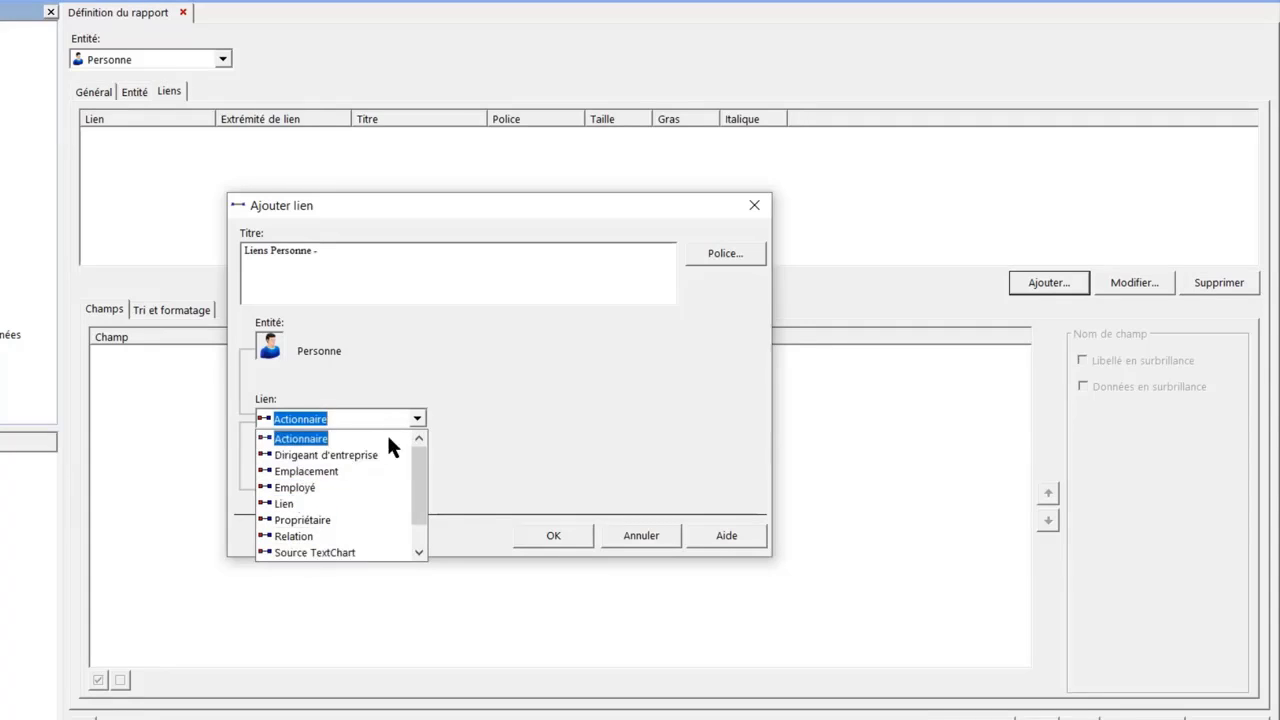
pyautogui.click(416, 419)
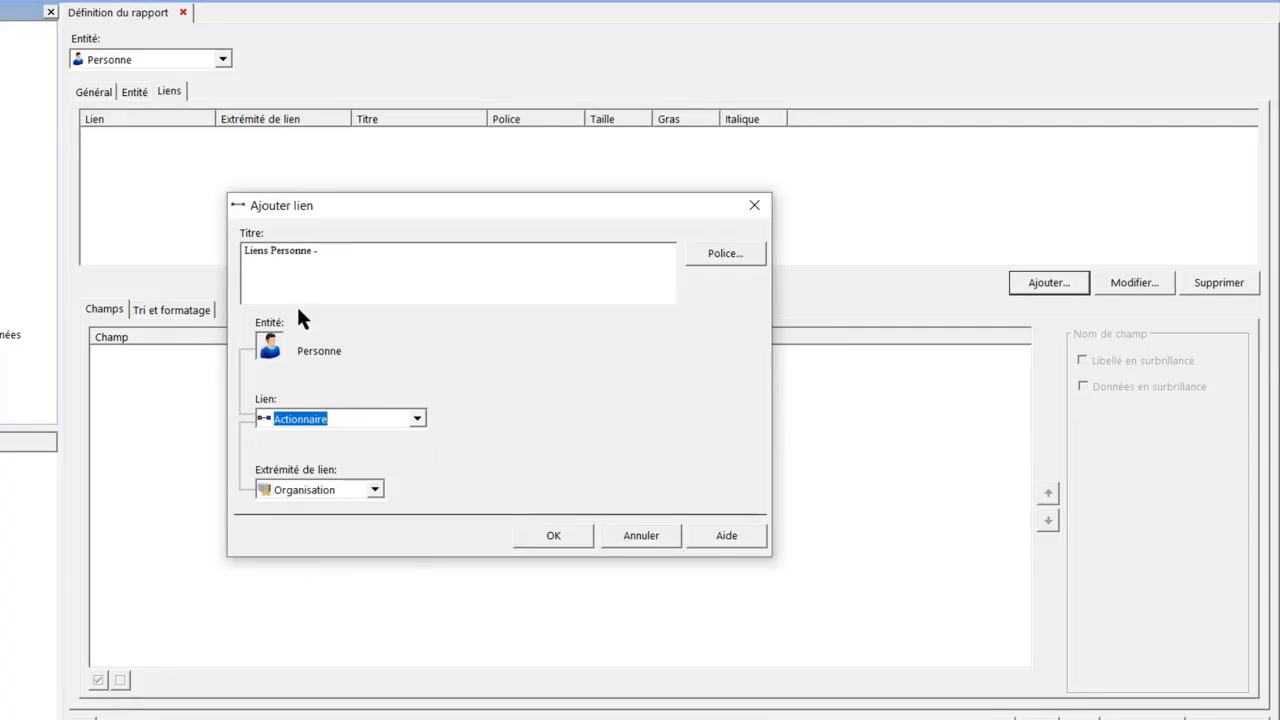
pyautogui.click(375, 488)
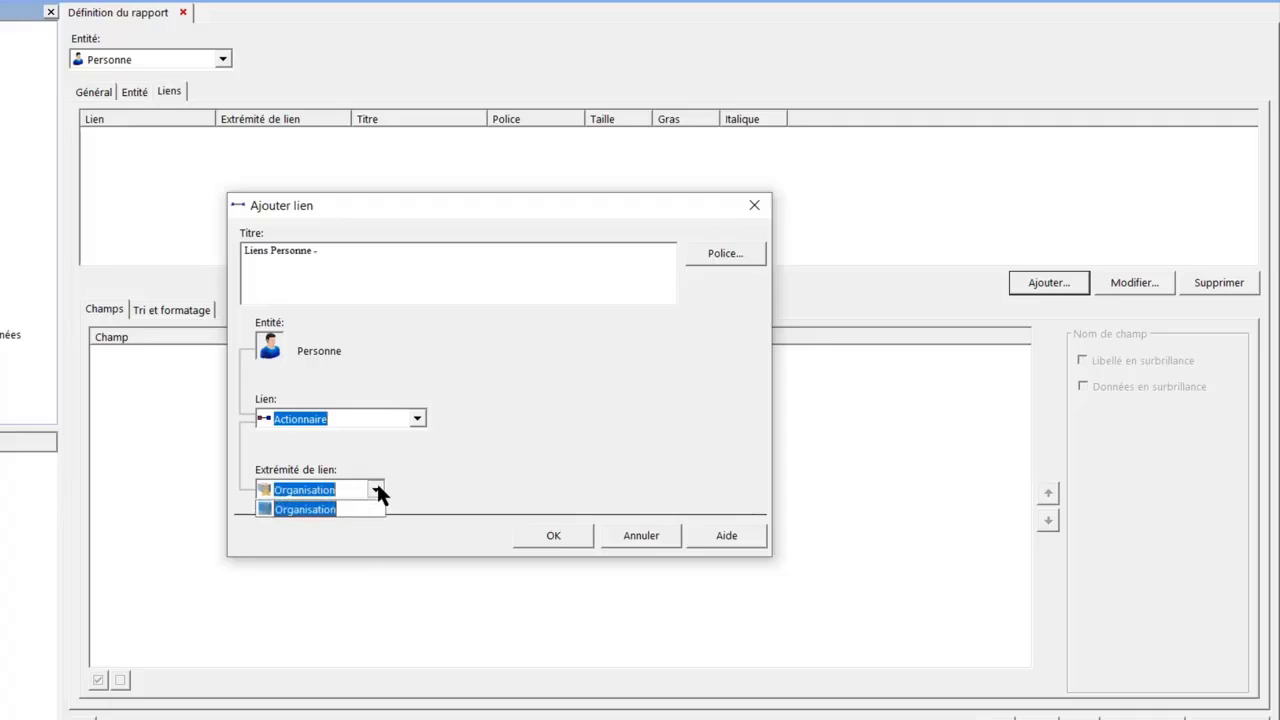
pyautogui.click(509, 421)
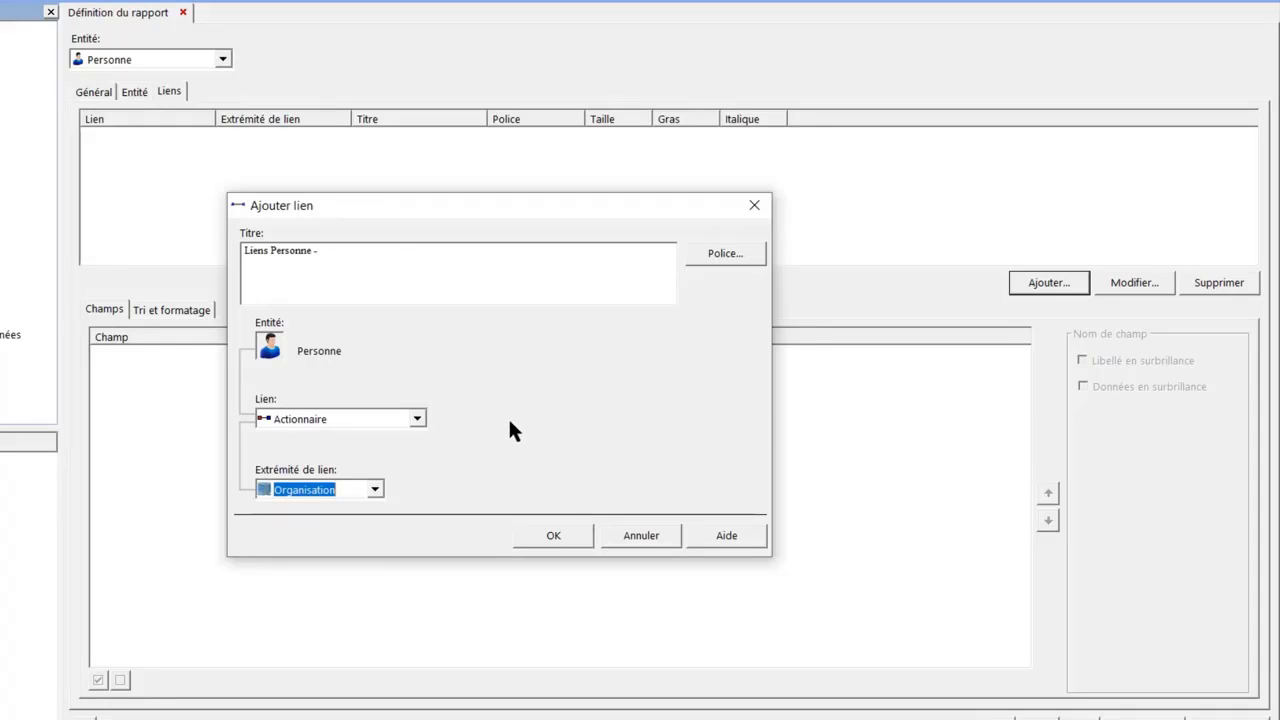
# Rework the new link's title to "Liens Actionnaire (Personne - Organisation)"
pyautogui.click(356, 251)
pyautogui.write('A')
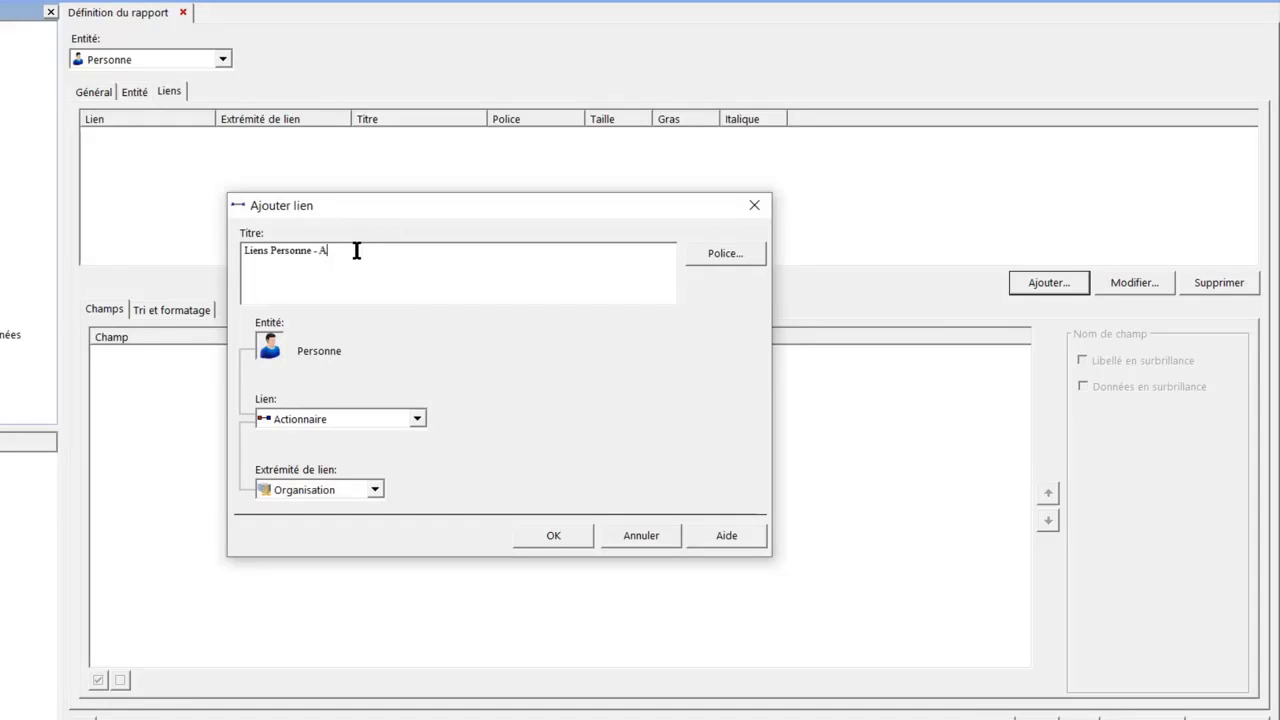
pyautogui.press('Left')
pyautogui.press('Left')
pyautogui.press('Left')
pyautogui.press('Left')
pyautogui.press('Left')
pyautogui.press('Left')
pyautogui.press('Left')
pyautogui.press('Left')
pyautogui.press('Left')
pyautogui.press('Left')
pyautogui.press('Left')
pyautogui.write('Actionnaore')
pyautogui.press('BackSpace')
pyautogui.press('BackSpace')
pyautogui.press('BackSpace')
pyautogui.write('ire (')
pyautogui.press('Right')
pyautogui.press('Right')
pyautogui.press('Right')
pyautogui.press('Right')
pyautogui.press('Right')
pyautogui.press('Right')
pyautogui.press('Right')
pyautogui.press('Right')
pyautogui.press('Right')
pyautogui.press('Right')
pyautogui.press('BackSpace')
pyautogui.write('Organisation)')
# Set the link title's font to Times New Roman, Normal, size 11, and add the Actionnaire link to the report
pyautogui.click(723, 252)
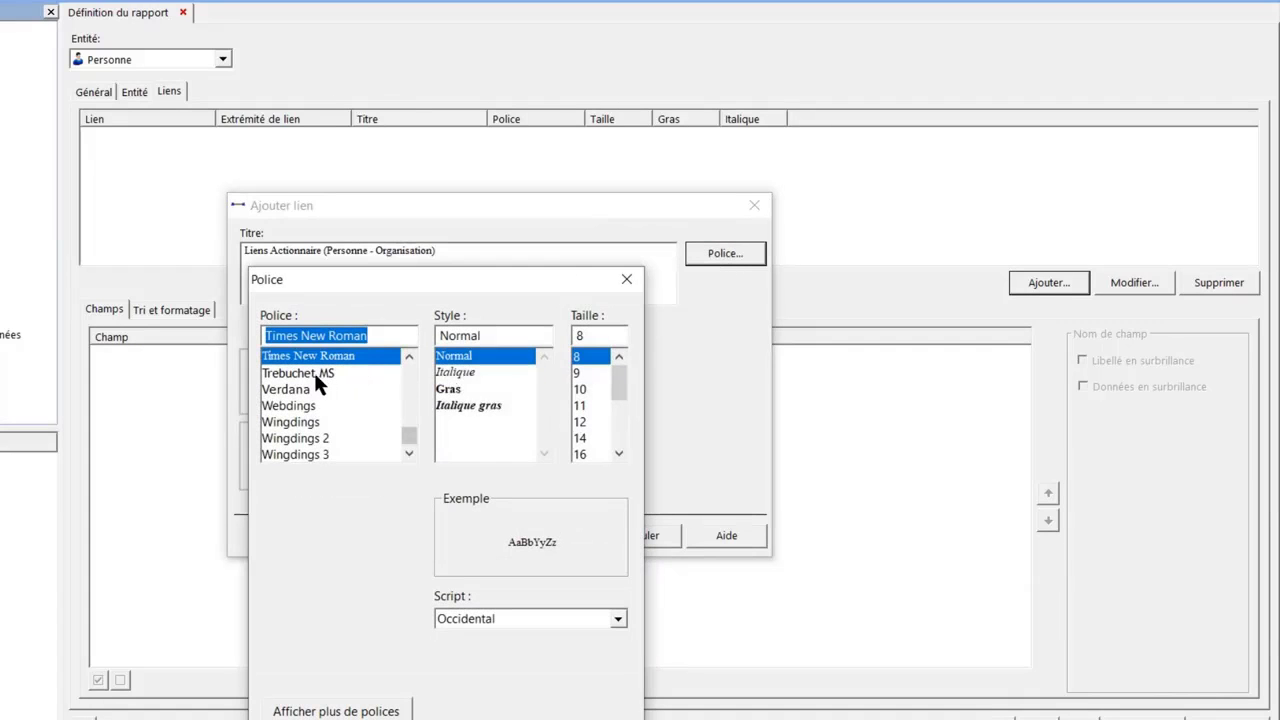
pyautogui.click(584, 402)
pyautogui.press('Return')
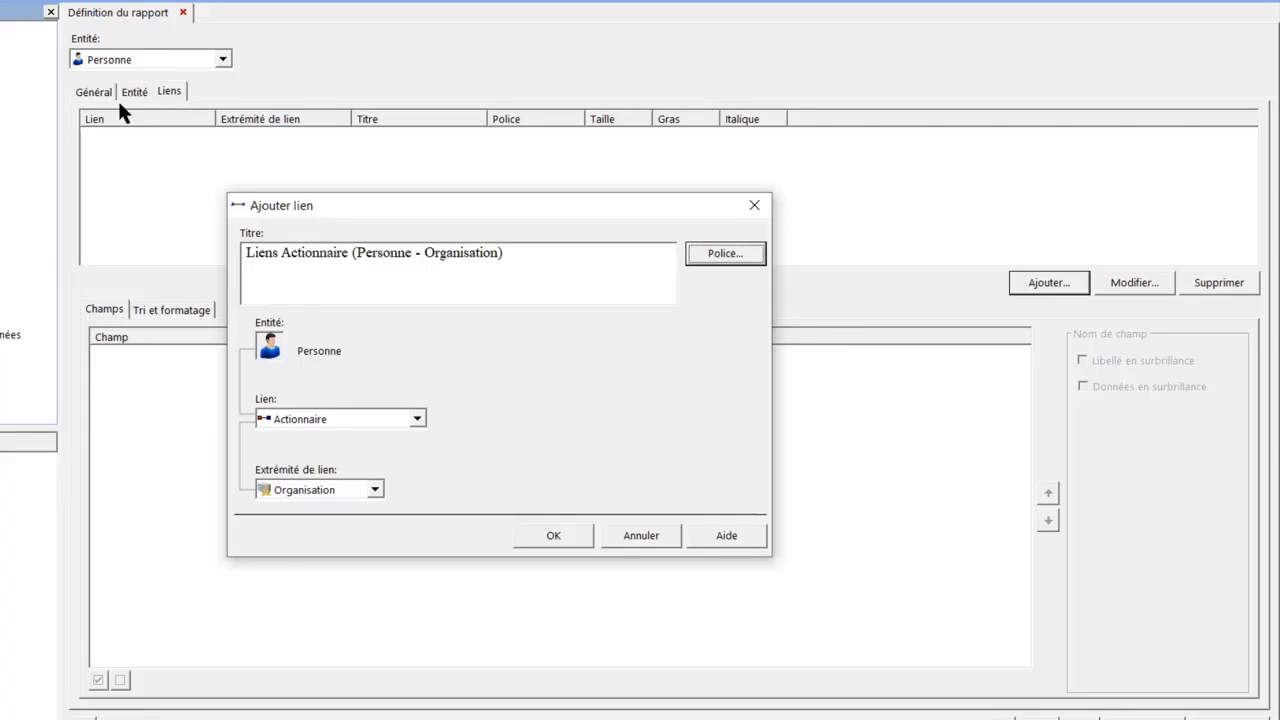
pyautogui.click(273, 249)
pyautogui.write('s')
pyautogui.click(555, 535)
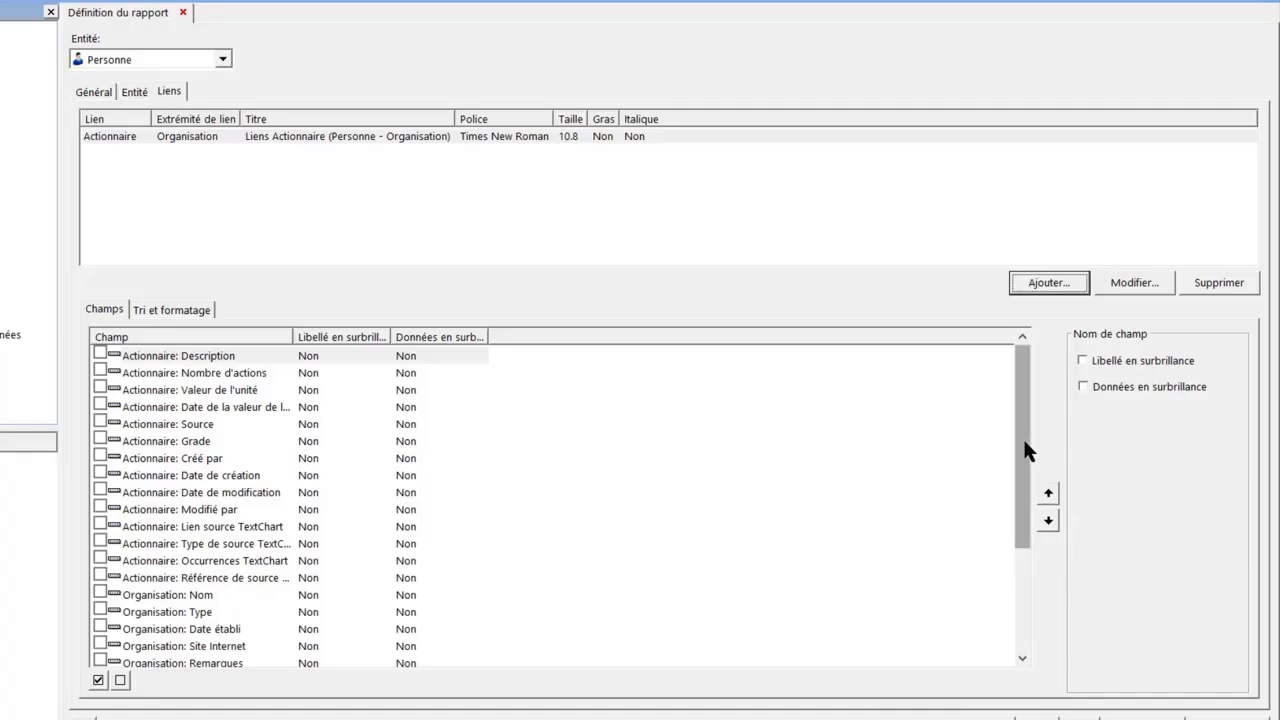
# Include all fields of the Actionnaire link except Organisation's Type de source TextChart, Date de modification and Modifié par
pyautogui.moveTo(1025, 449); pyautogui.dragTo(1027, 586)
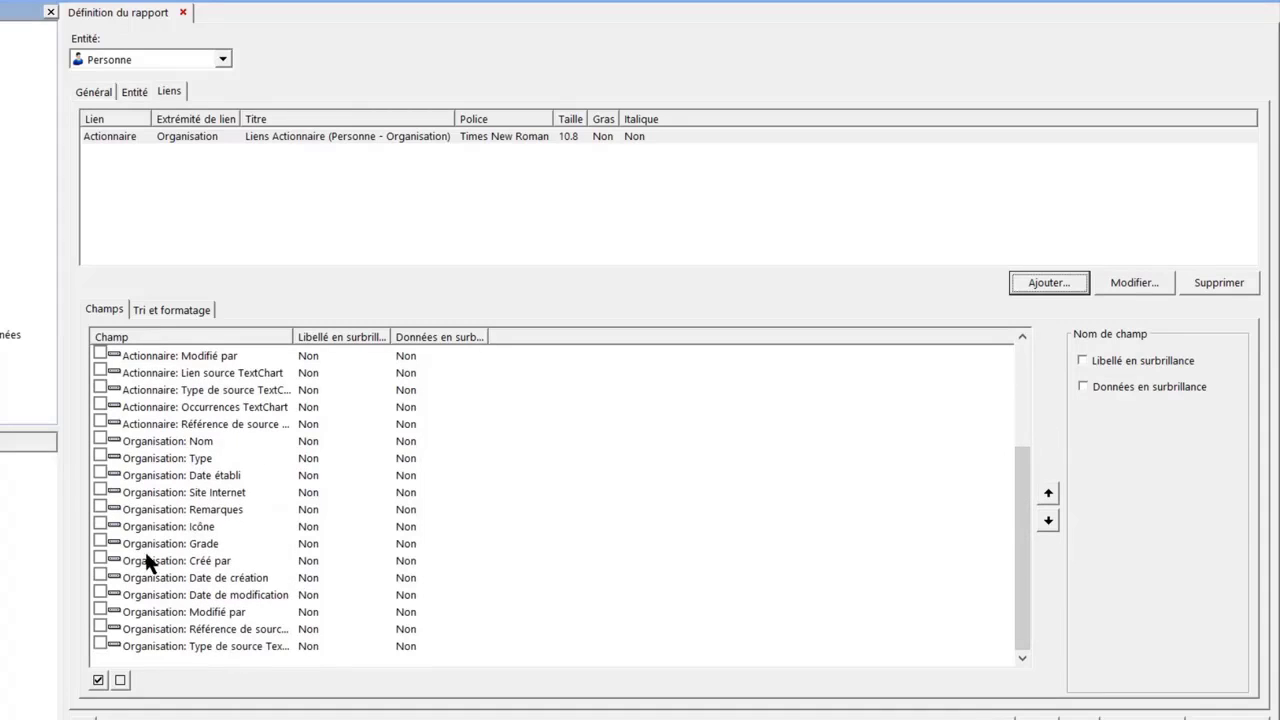
pyautogui.click(98, 680)
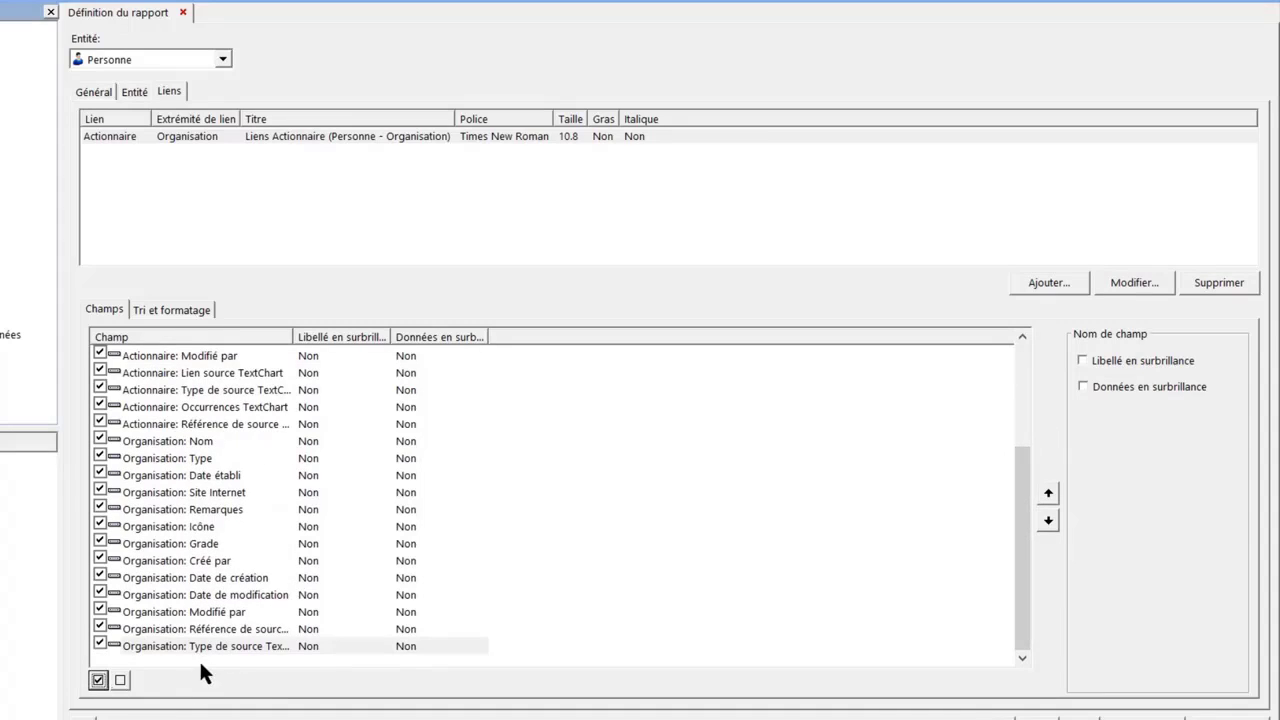
pyautogui.click(99, 644)
pyautogui.click(99, 627)
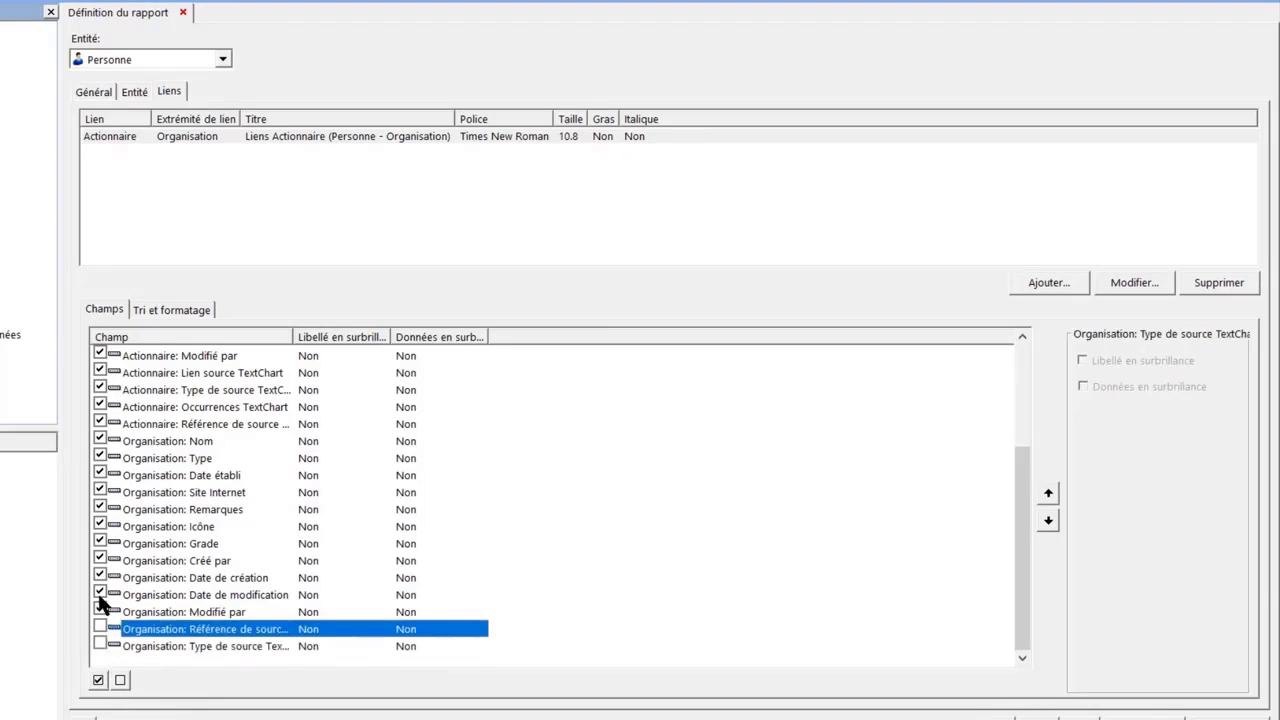
pyautogui.click(99, 593)
pyautogui.click(99, 611)
pyautogui.click(99, 627)
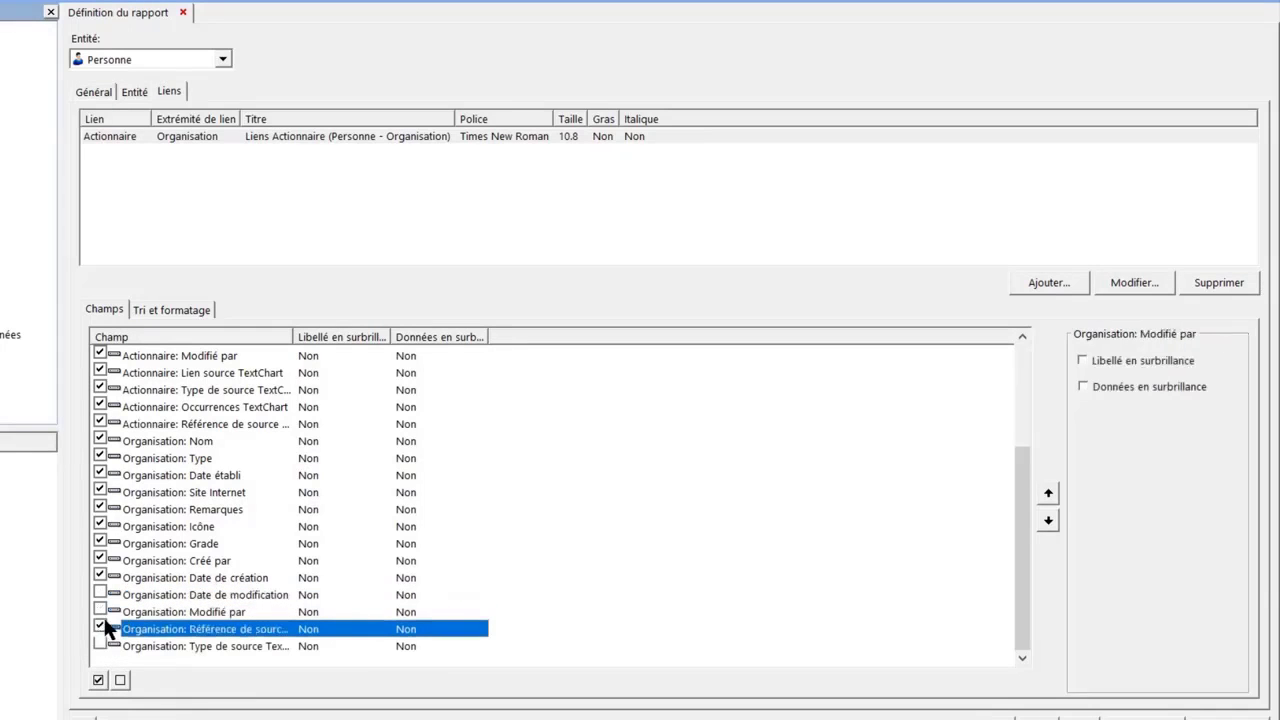
# Exclude the Actionnaire fields Référence de source TextChart, Occurrences TextChart and Type de source TextChart from the link section
pyautogui.moveTo(1021, 528); pyautogui.dragTo(1021, 426)
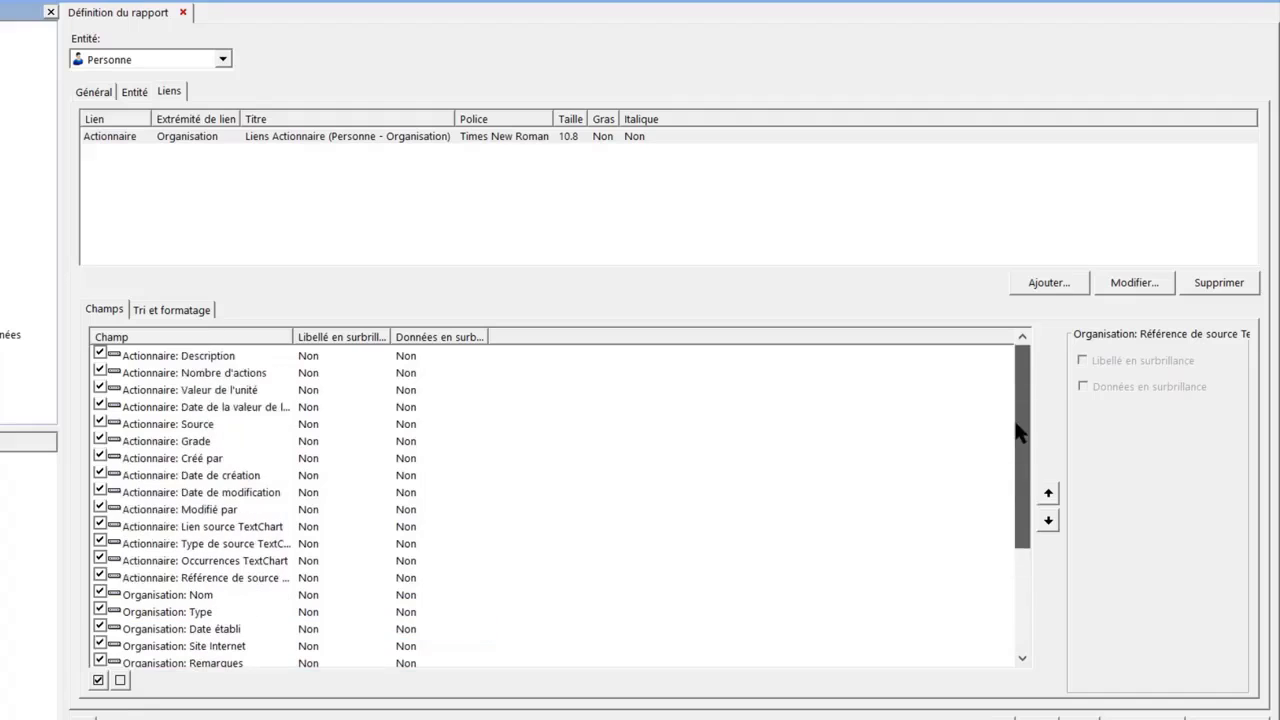
pyautogui.click(100, 577)
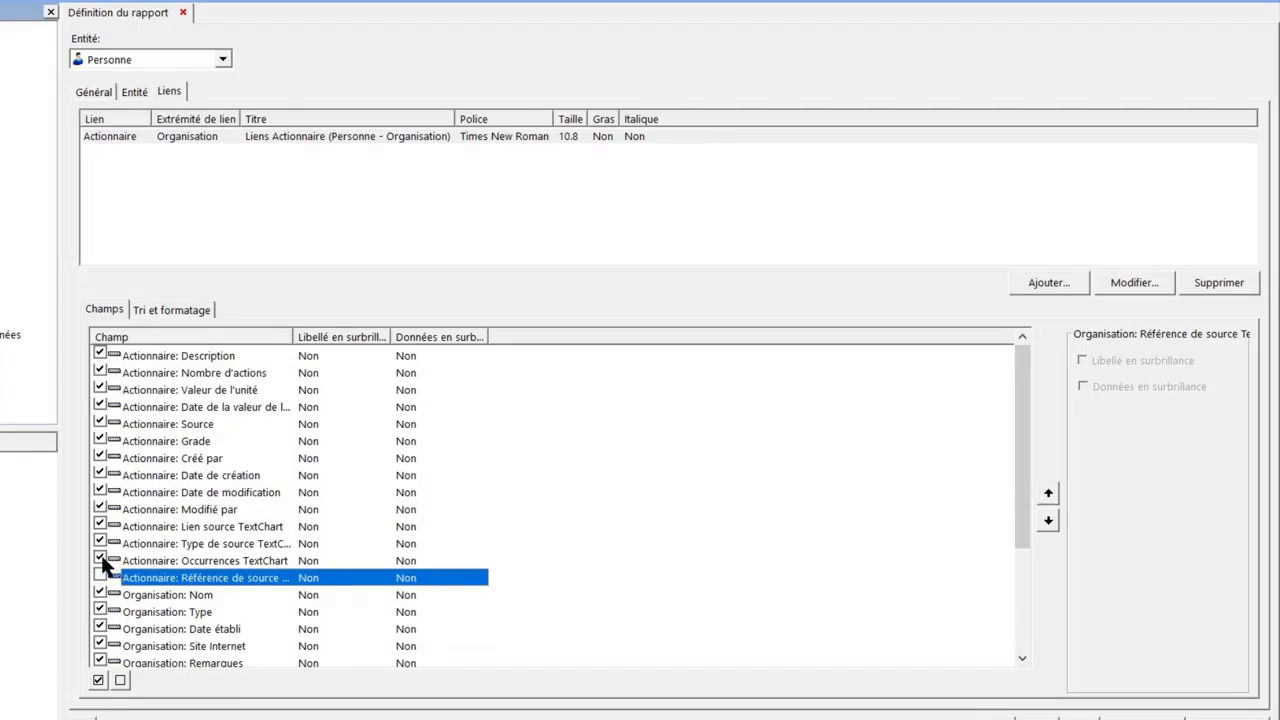
pyautogui.click(99, 560)
pyautogui.click(97, 542)
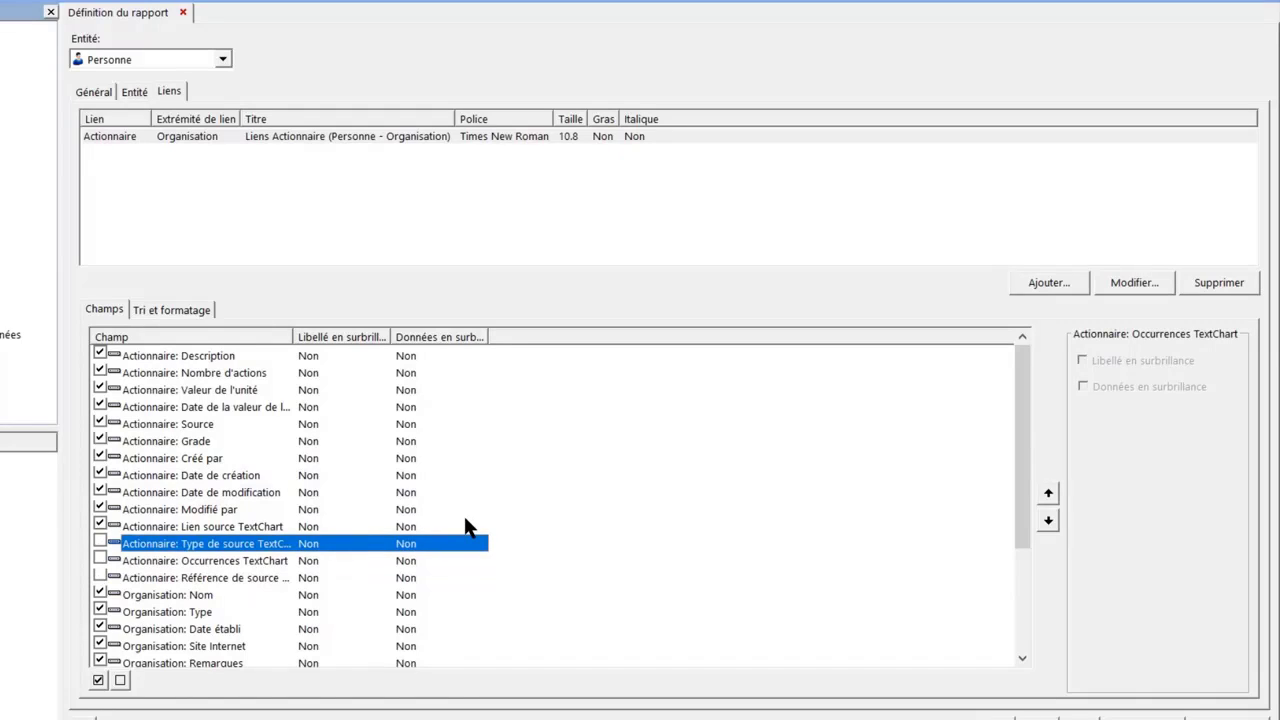
# Sort the Actionnaire link records by Organisation: Nom in ascending order, and use the Liste format with the icon included
pyautogui.click(170, 311)
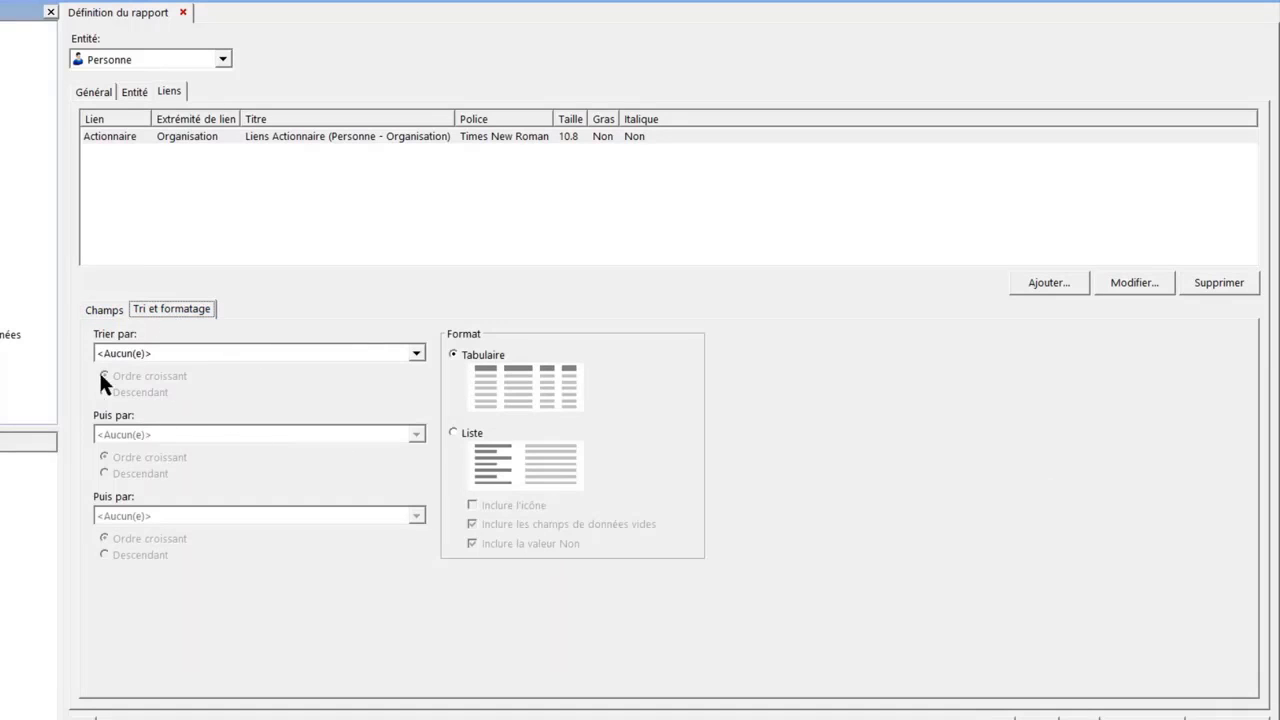
pyautogui.click(416, 353)
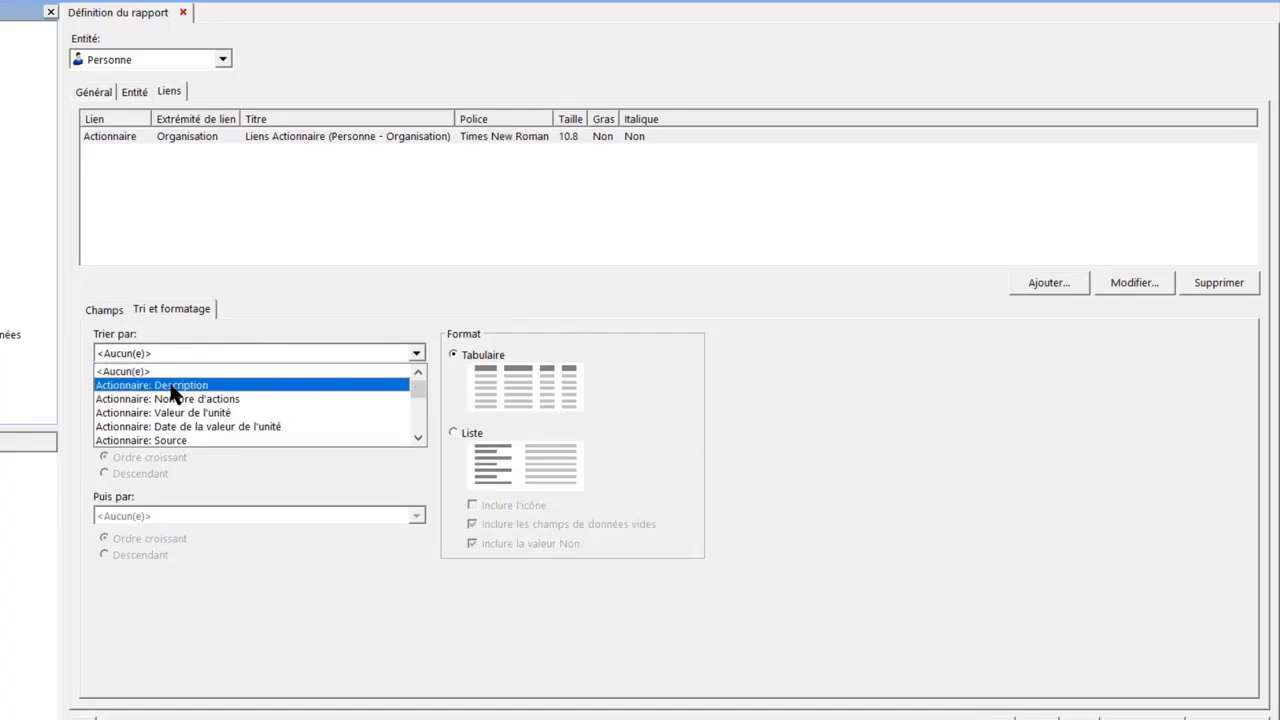
pyautogui.scroll(-1, 200, 438)
pyautogui.scroll(-4, 200, 438)
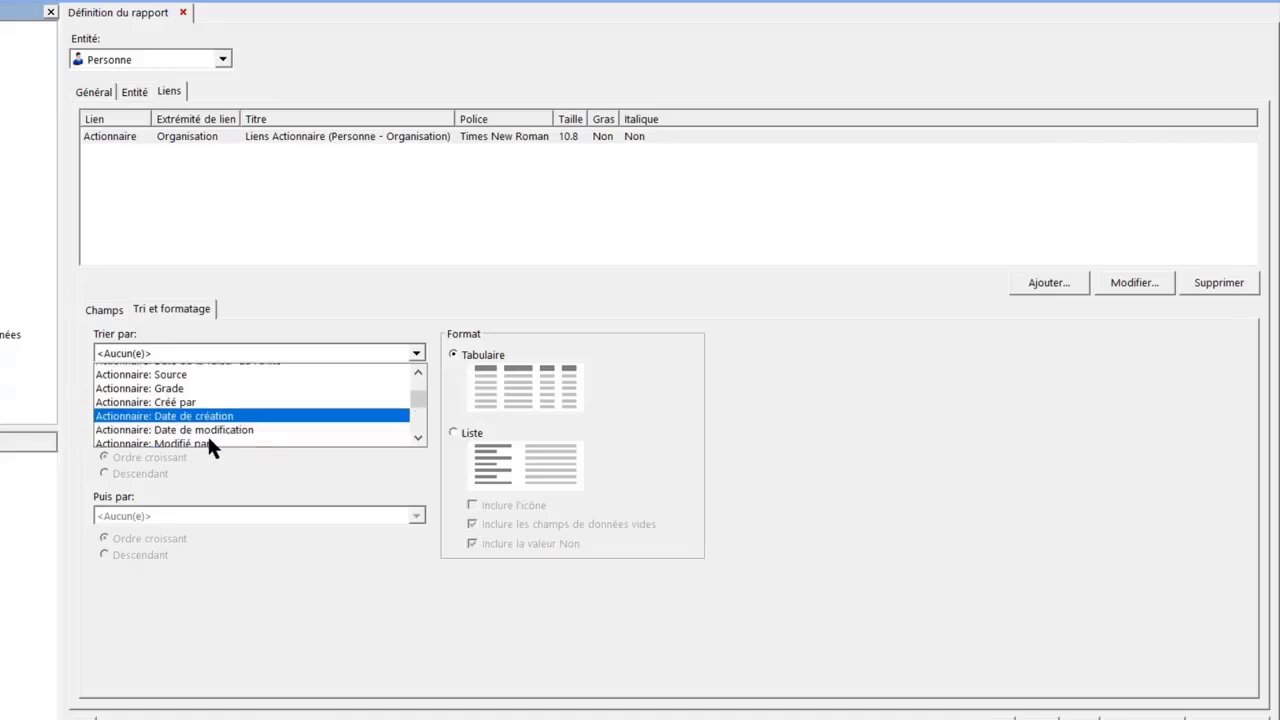
pyautogui.scroll(1, 200, 438)
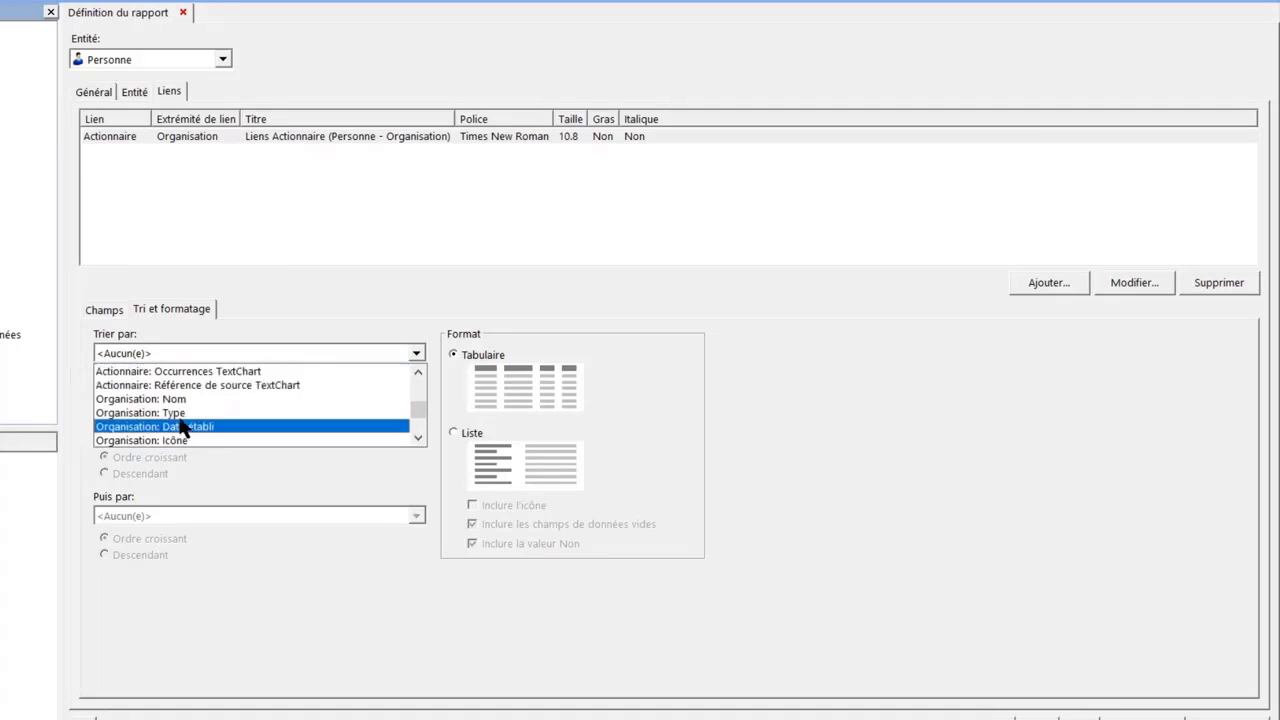
pyautogui.click(165, 393)
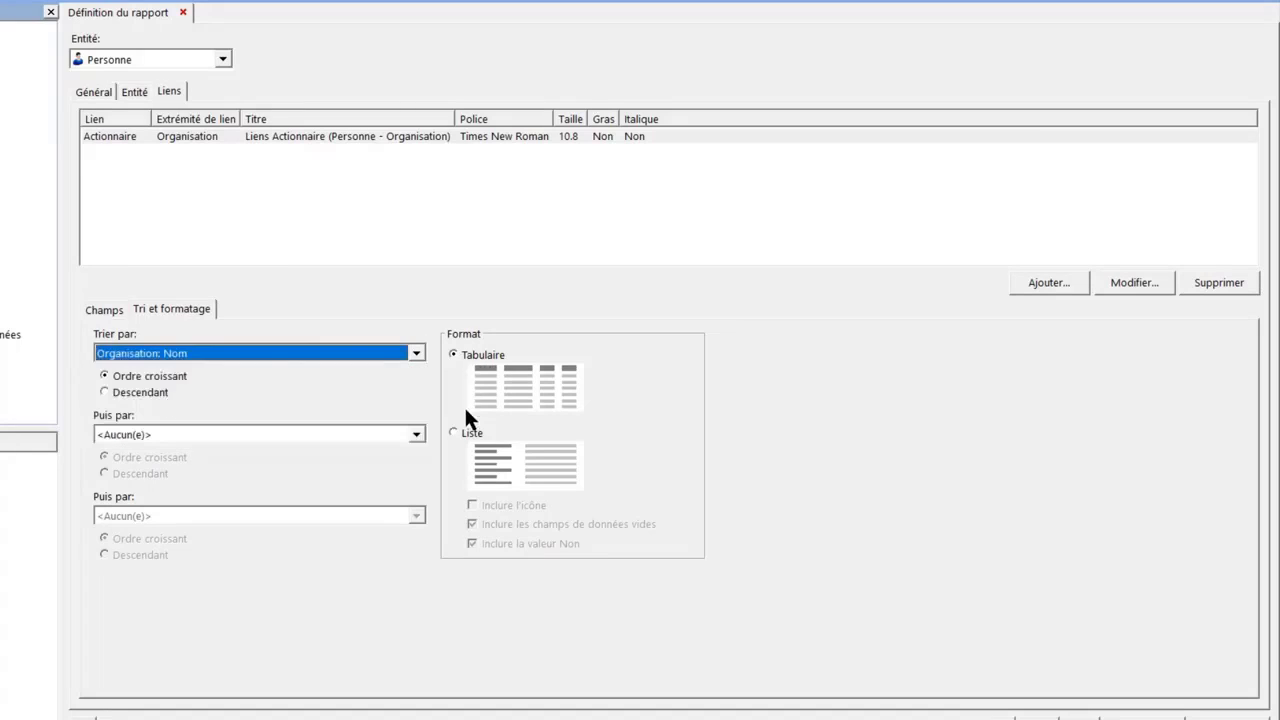
pyautogui.click(463, 435)
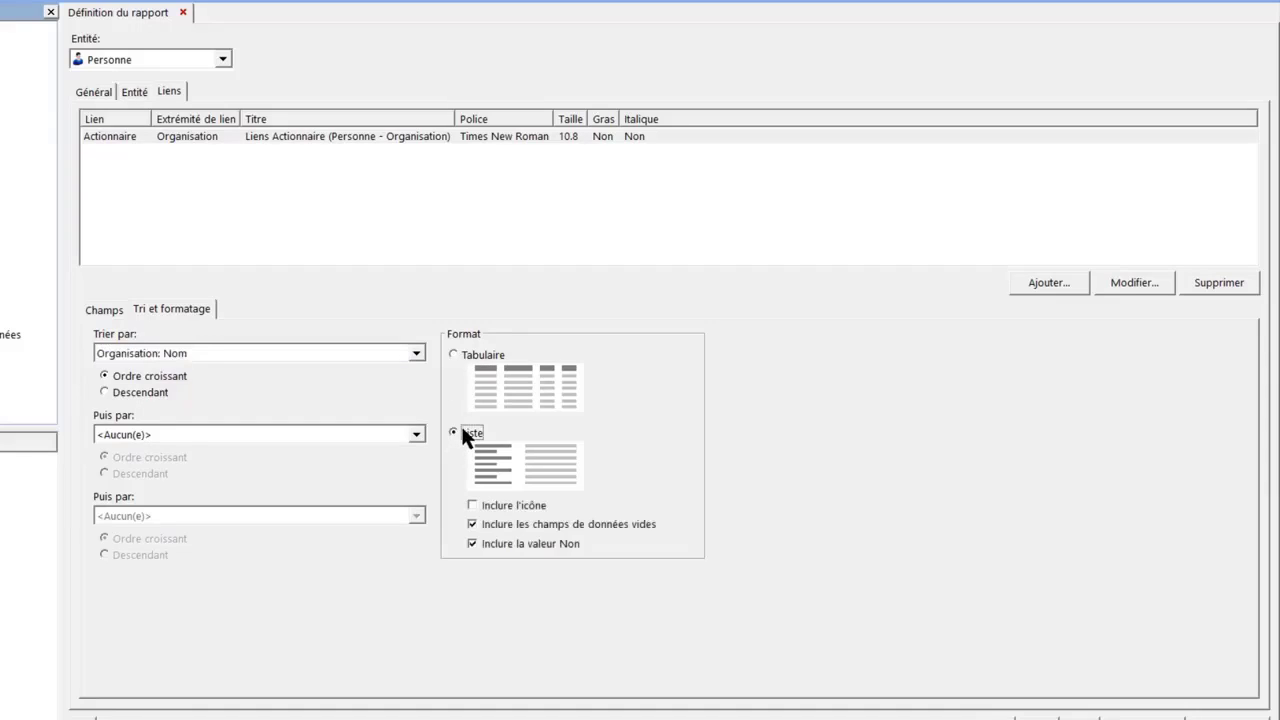
pyautogui.click(472, 506)
# Add a second, untitled link of type Relation with Personne as the link end
pyautogui.click(1051, 280)
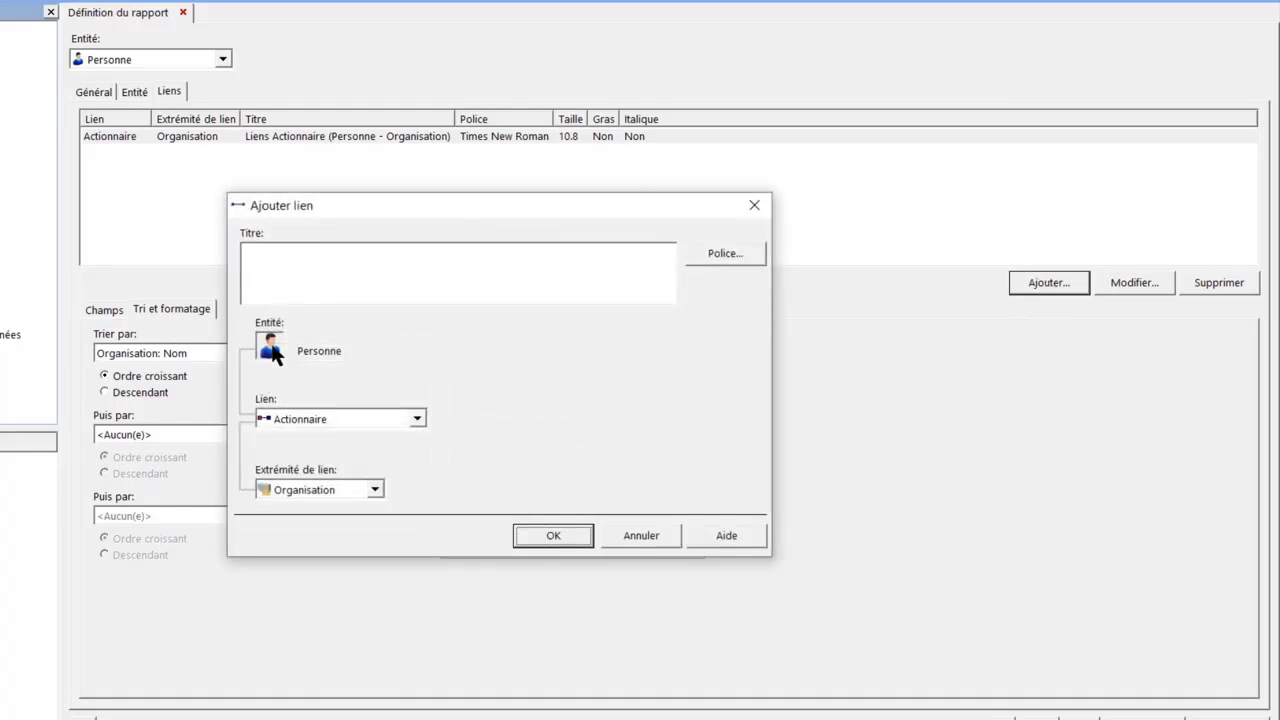
pyautogui.click(417, 420)
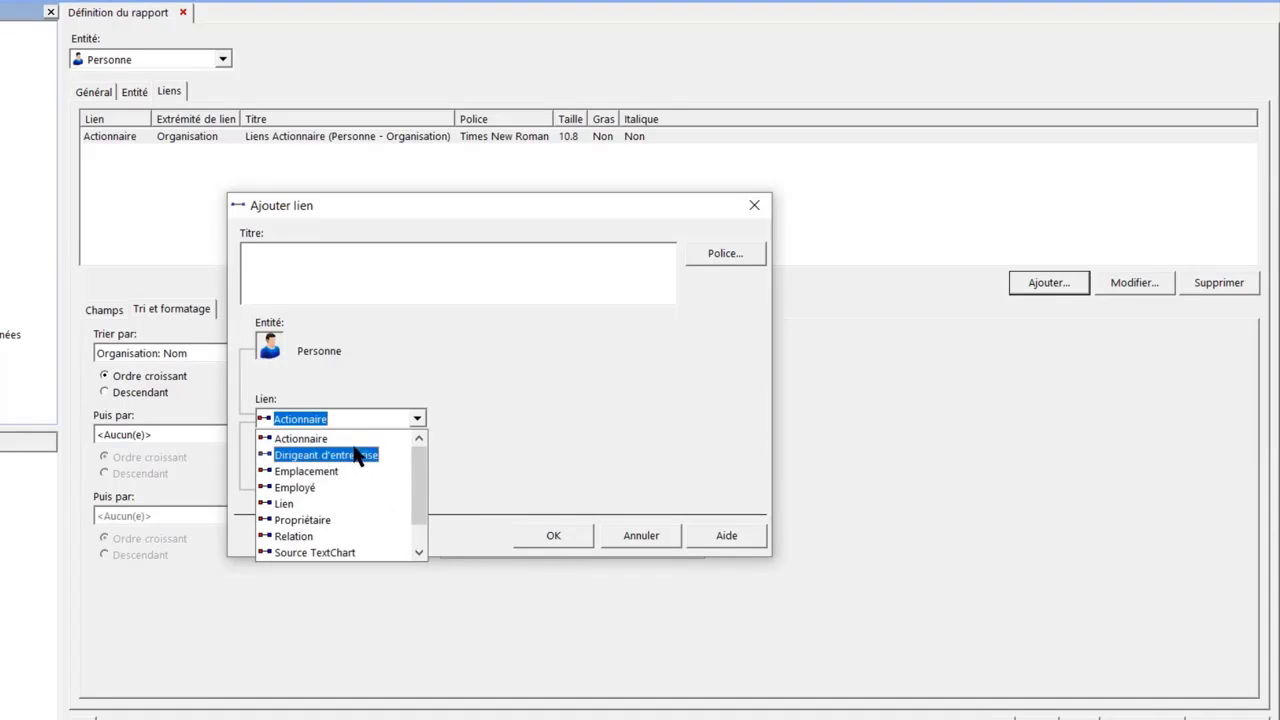
pyautogui.click(298, 537)
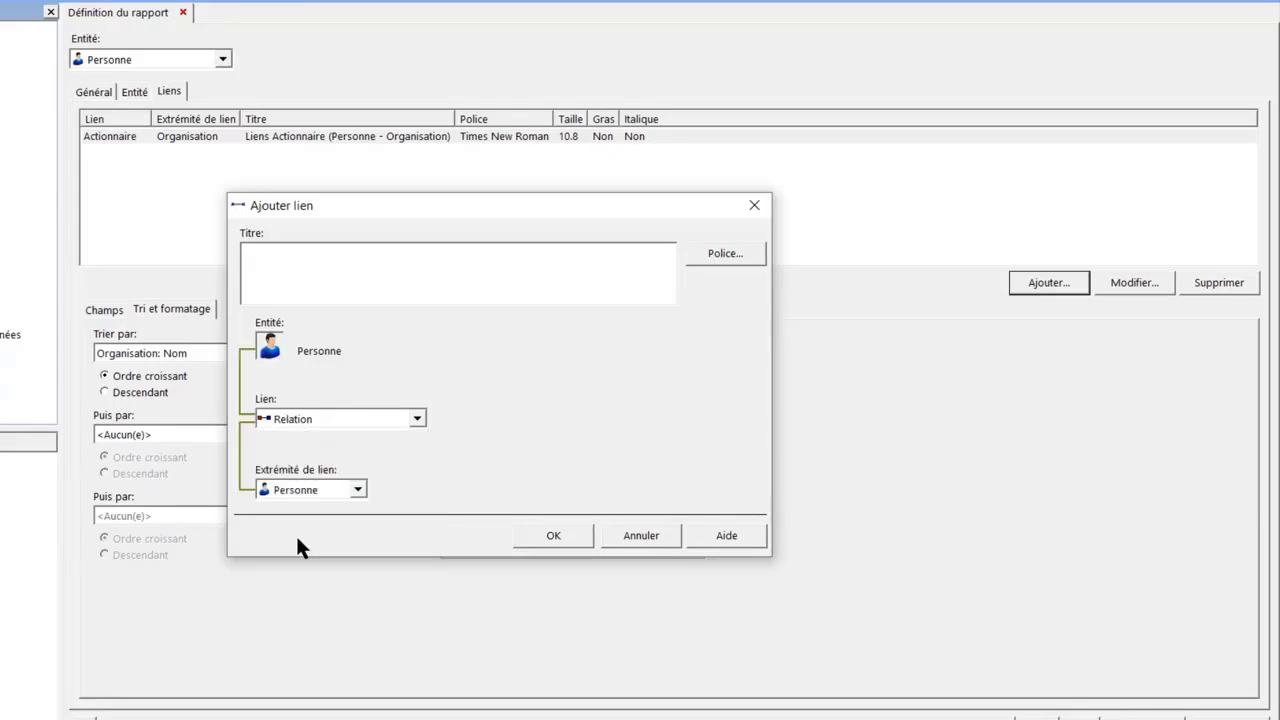
pyautogui.click(357, 488)
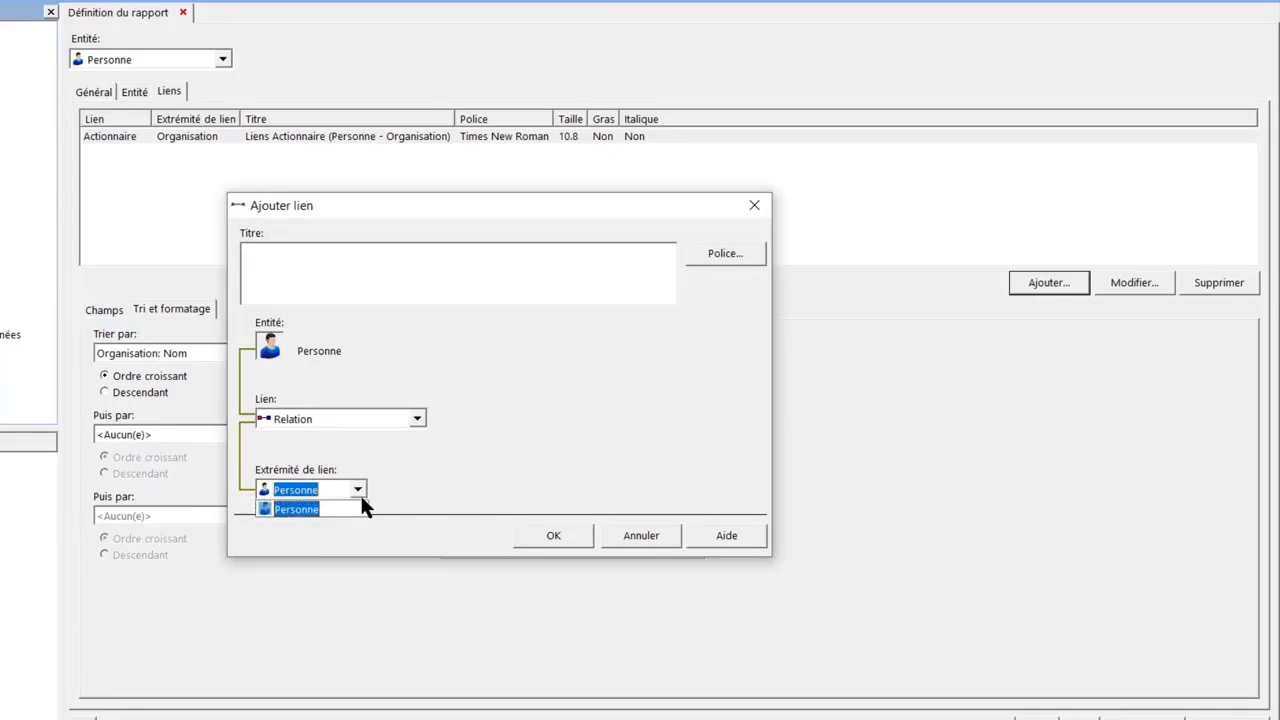
pyautogui.click(361, 493)
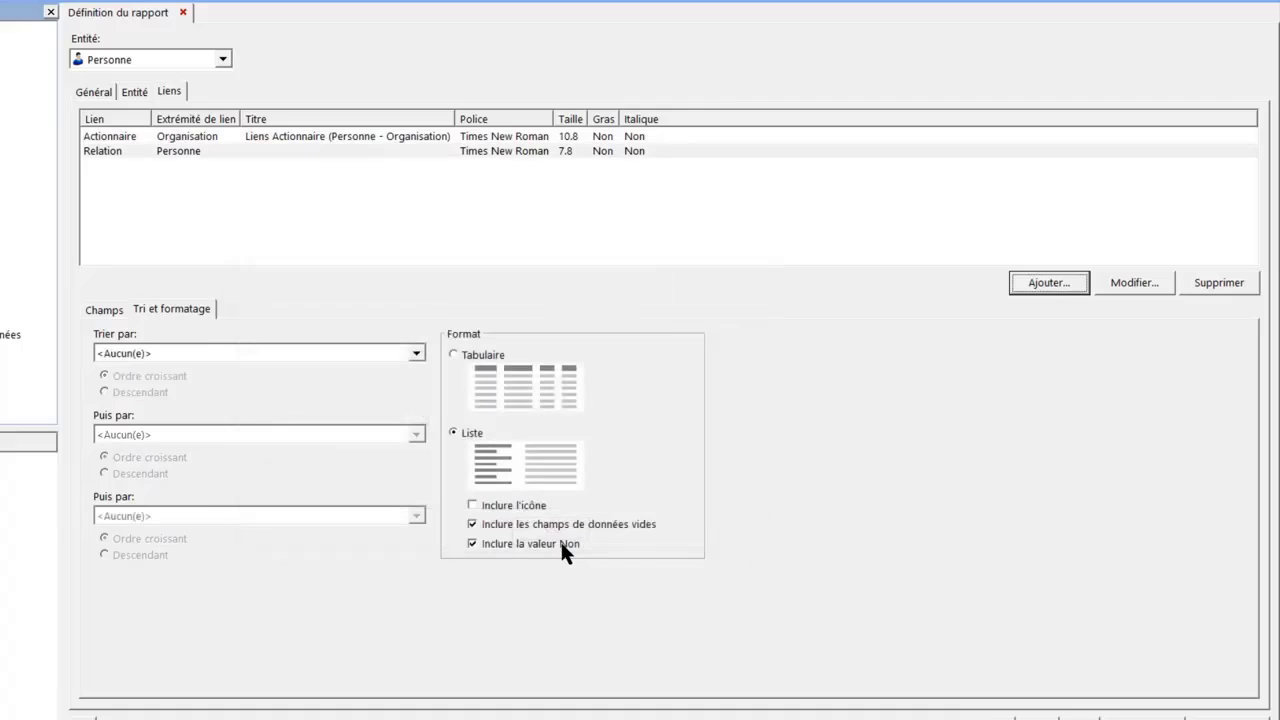
# Title the Relation link "Liens Relation (Personne - Personne)" and set its title font size to 11
pyautogui.click(90, 152)
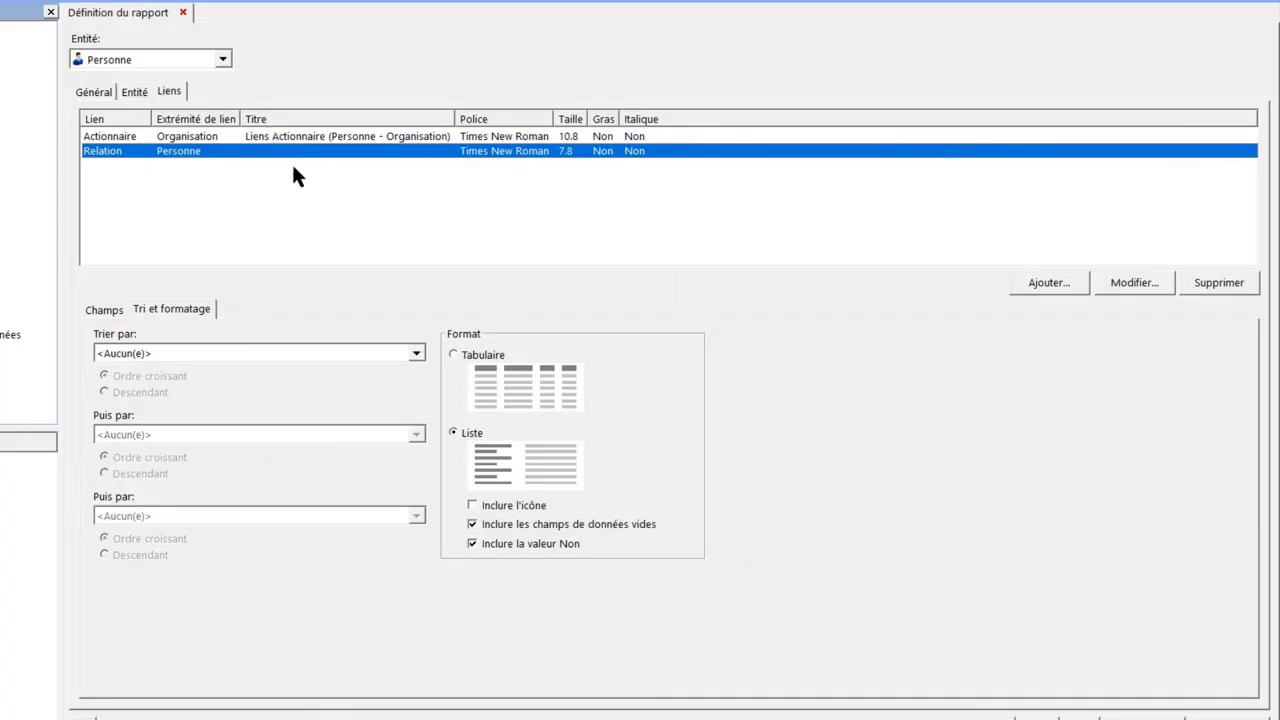
pyautogui.click(1115, 283)
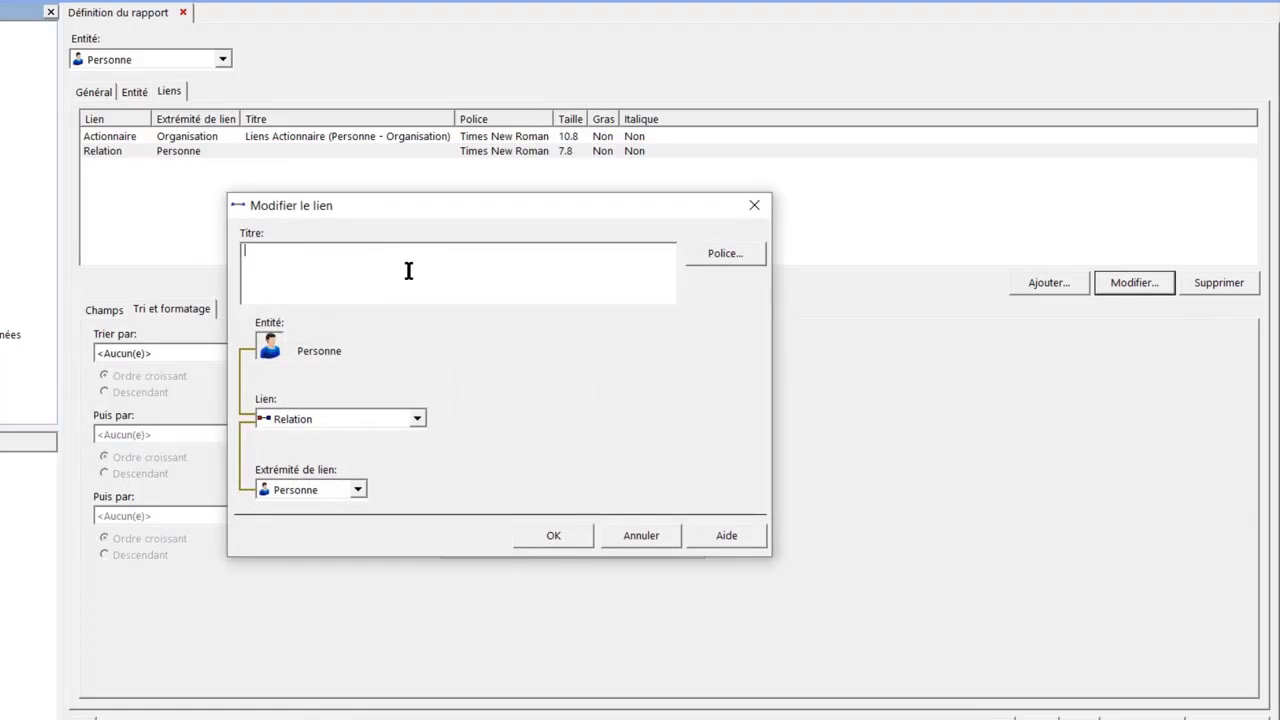
pyautogui.write('Liens Relation (Personne - Person')
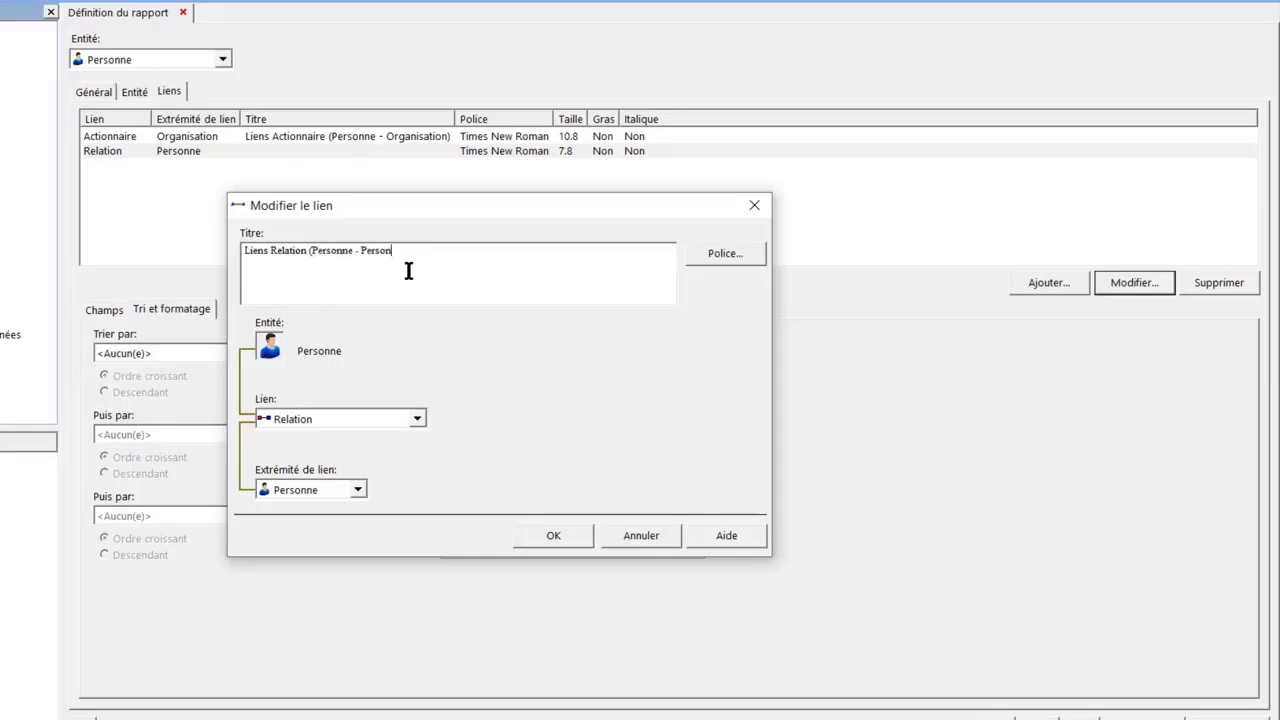
pyautogui.write('ne)')
pyautogui.click(700, 254)
pyautogui.click(580, 405)
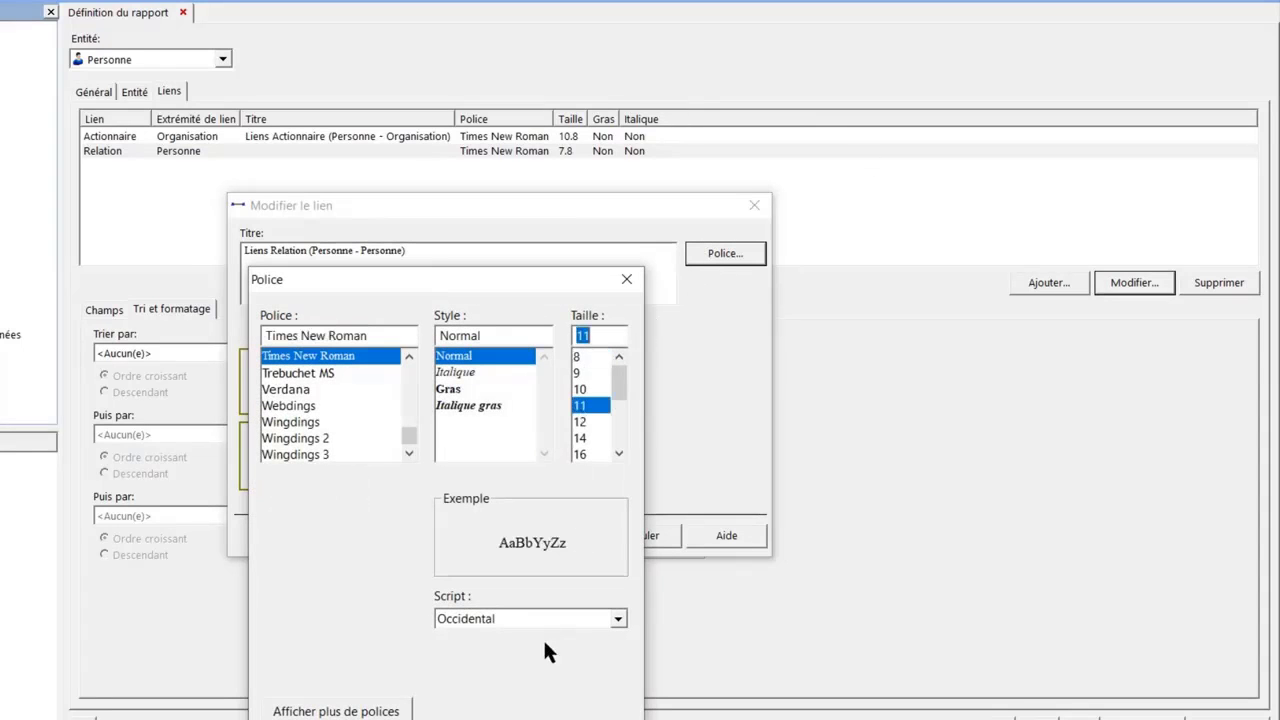
pyautogui.click(496, 719)
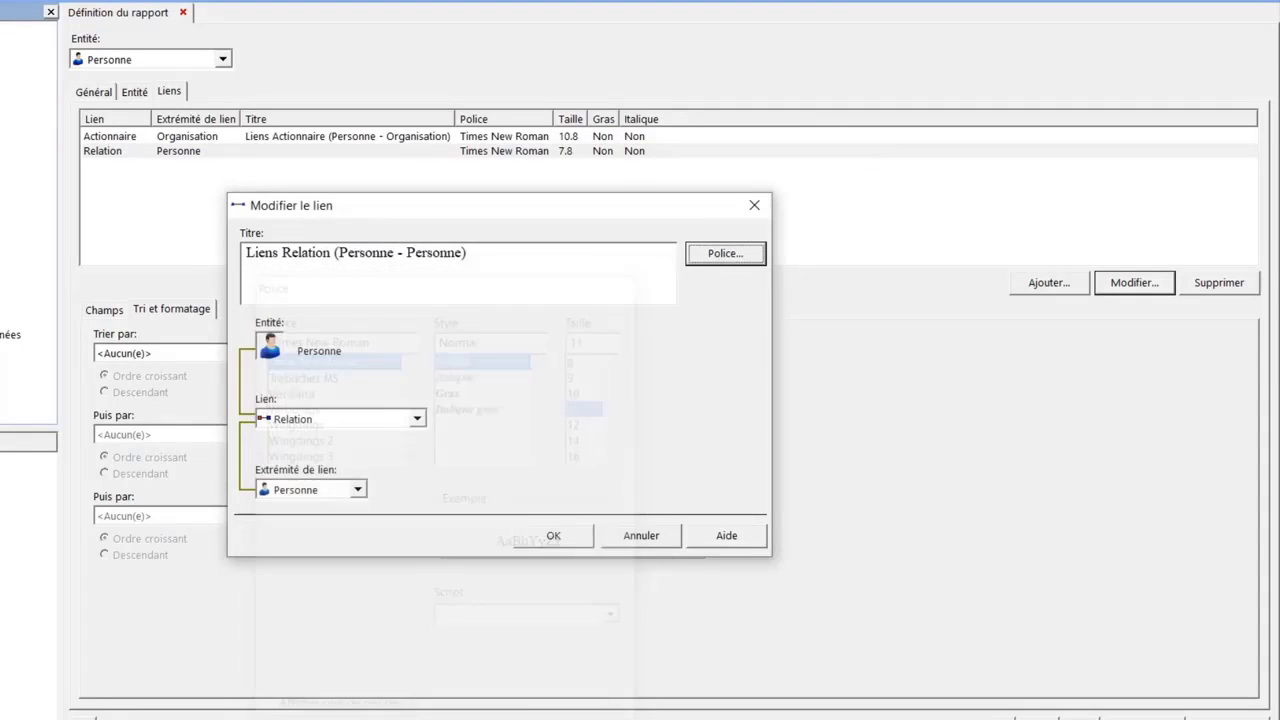
pyautogui.click(560, 538)
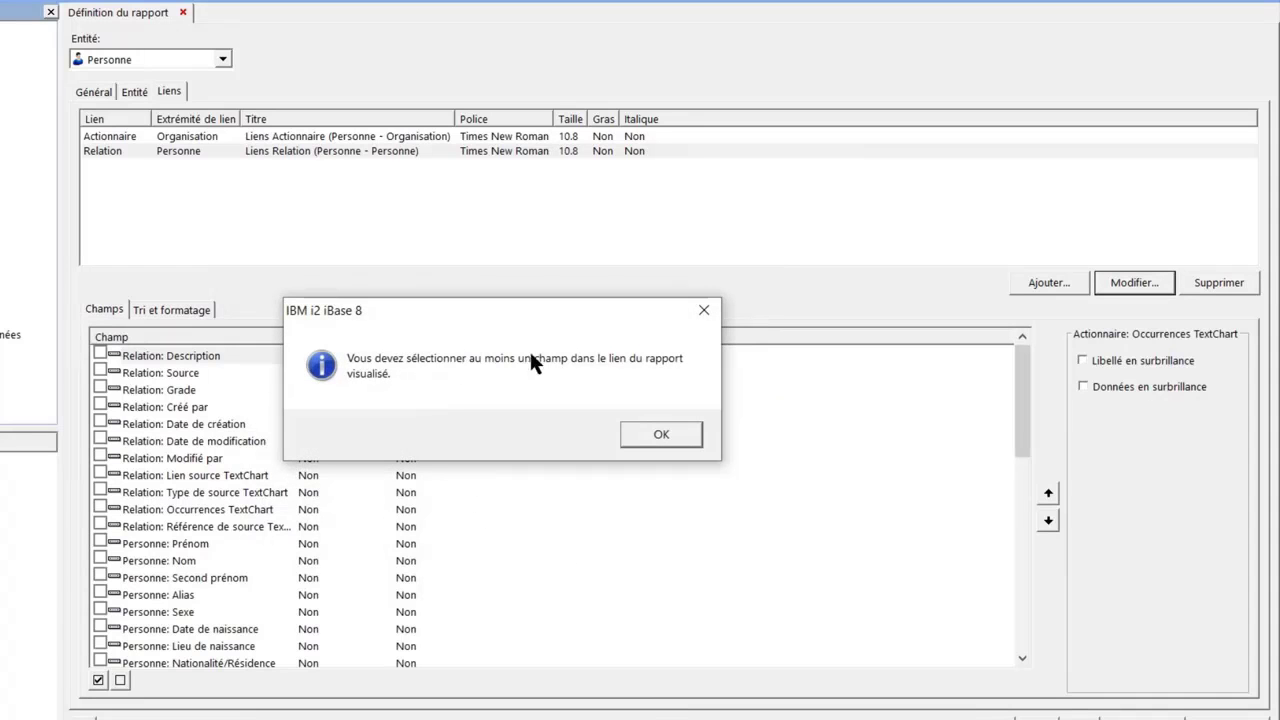
# Include all fields of the Relation link and sort its records by Personne: Nom and then Personne: Prénom, both in ascending order
pyautogui.click(664, 432)
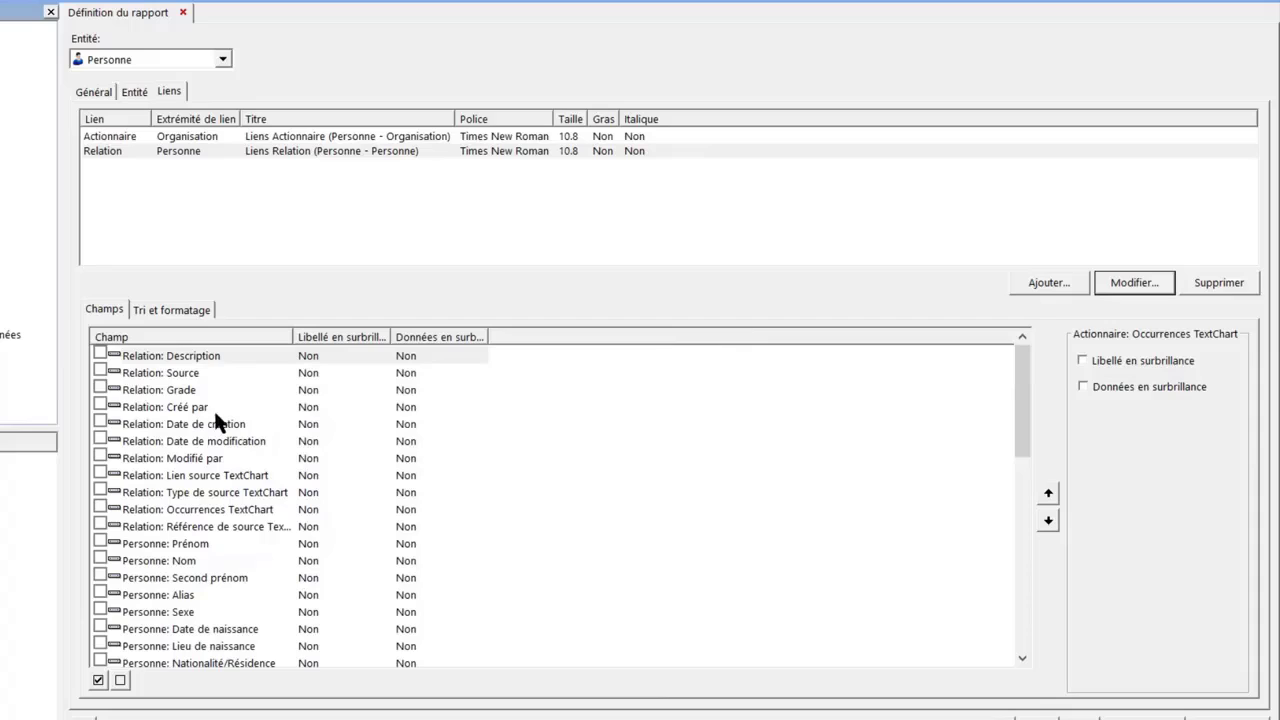
pyautogui.click(98, 681)
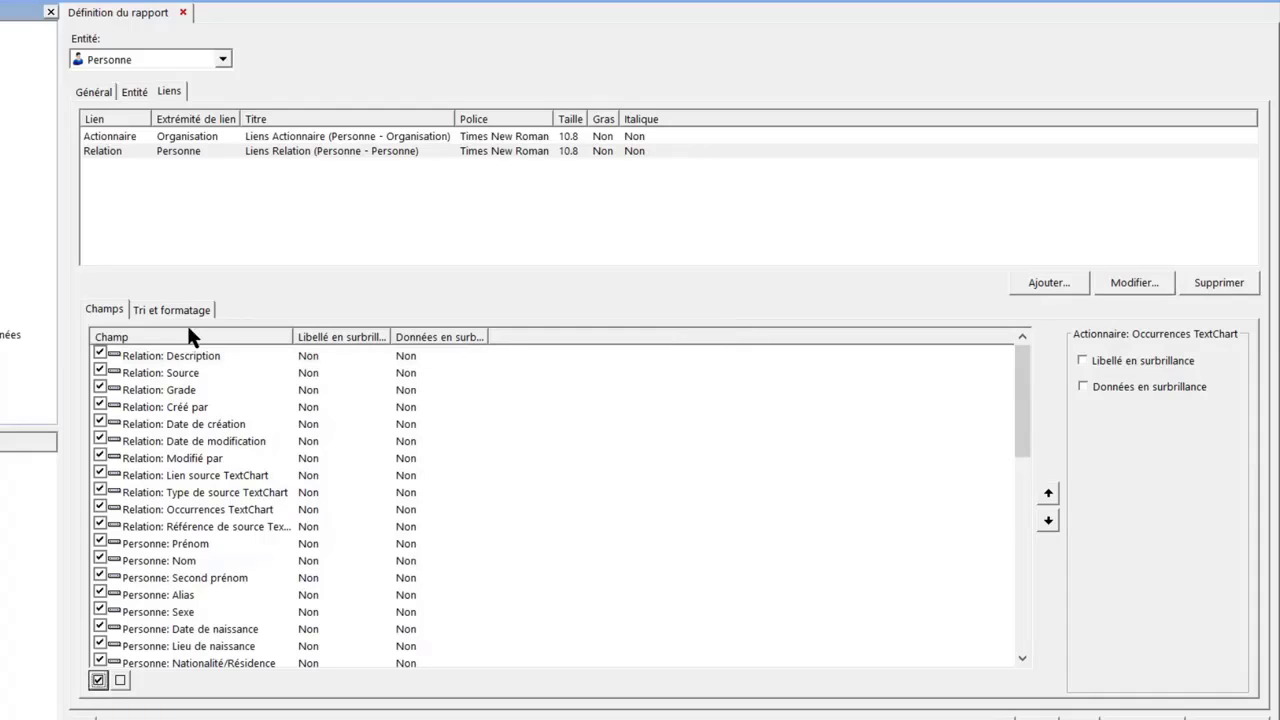
pyautogui.click(160, 310)
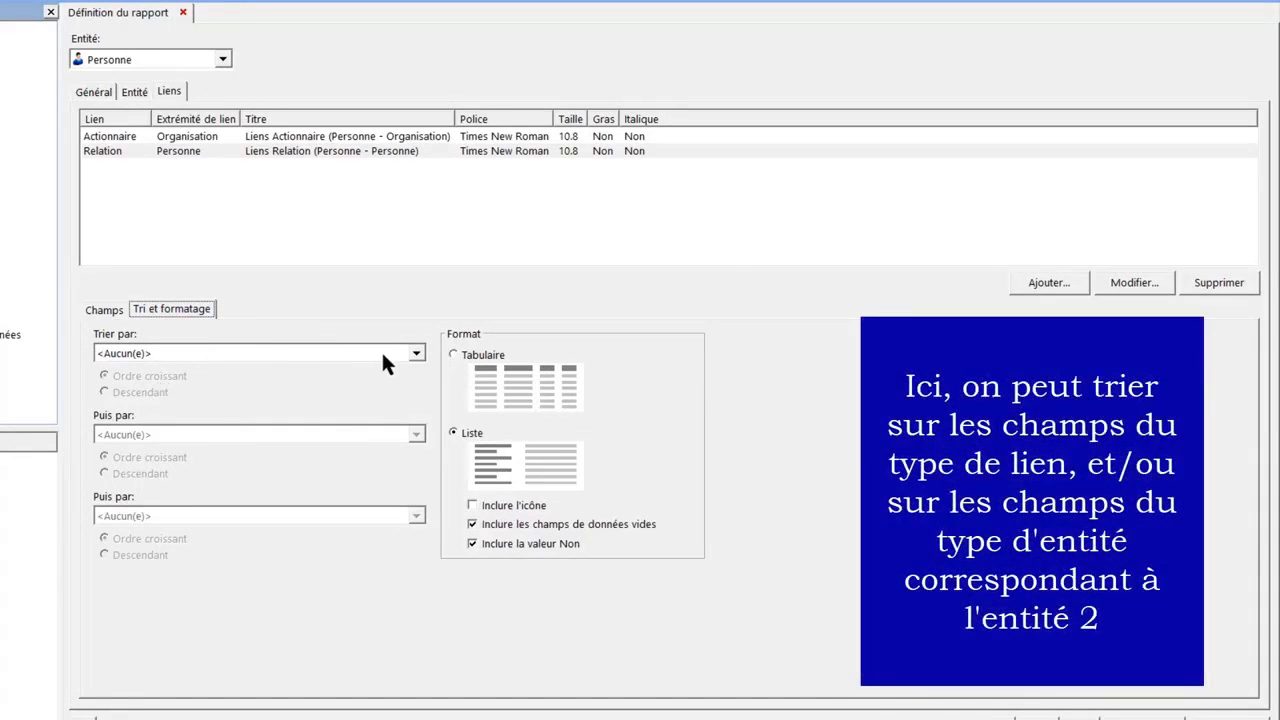
pyautogui.click(417, 355)
pyautogui.scroll(-5, 253, 401)
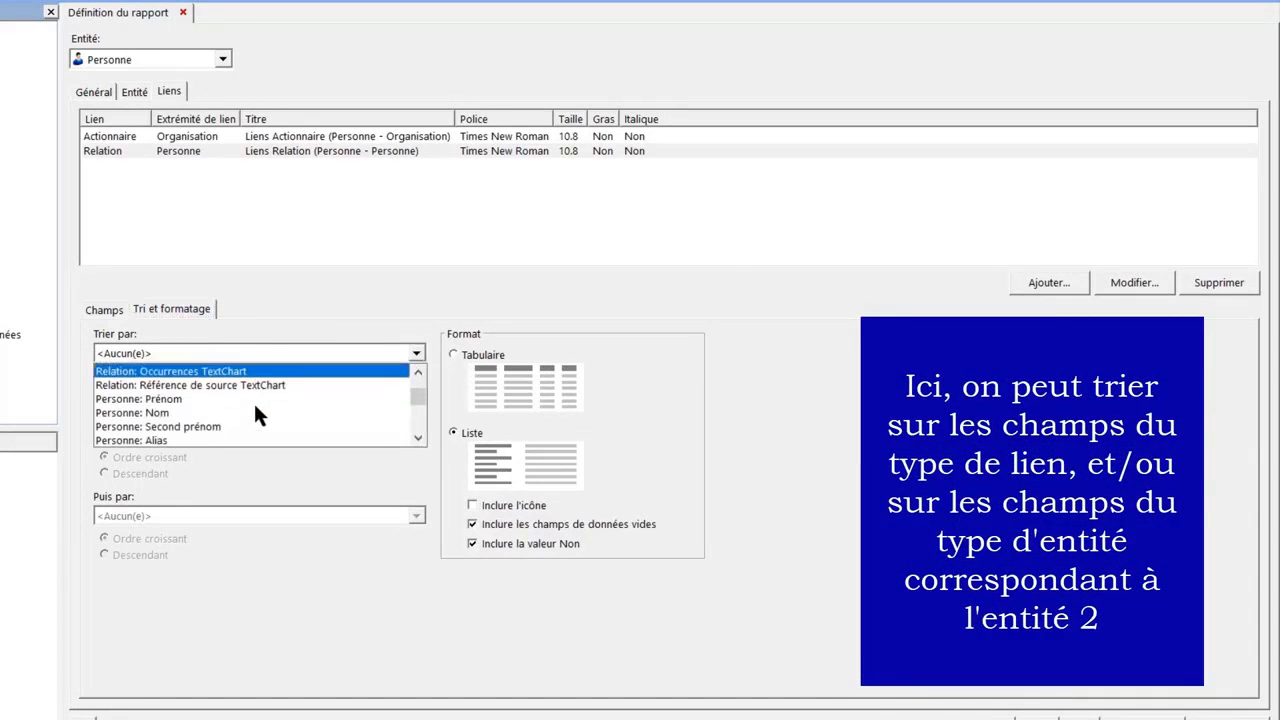
pyautogui.scroll(1, 253, 401)
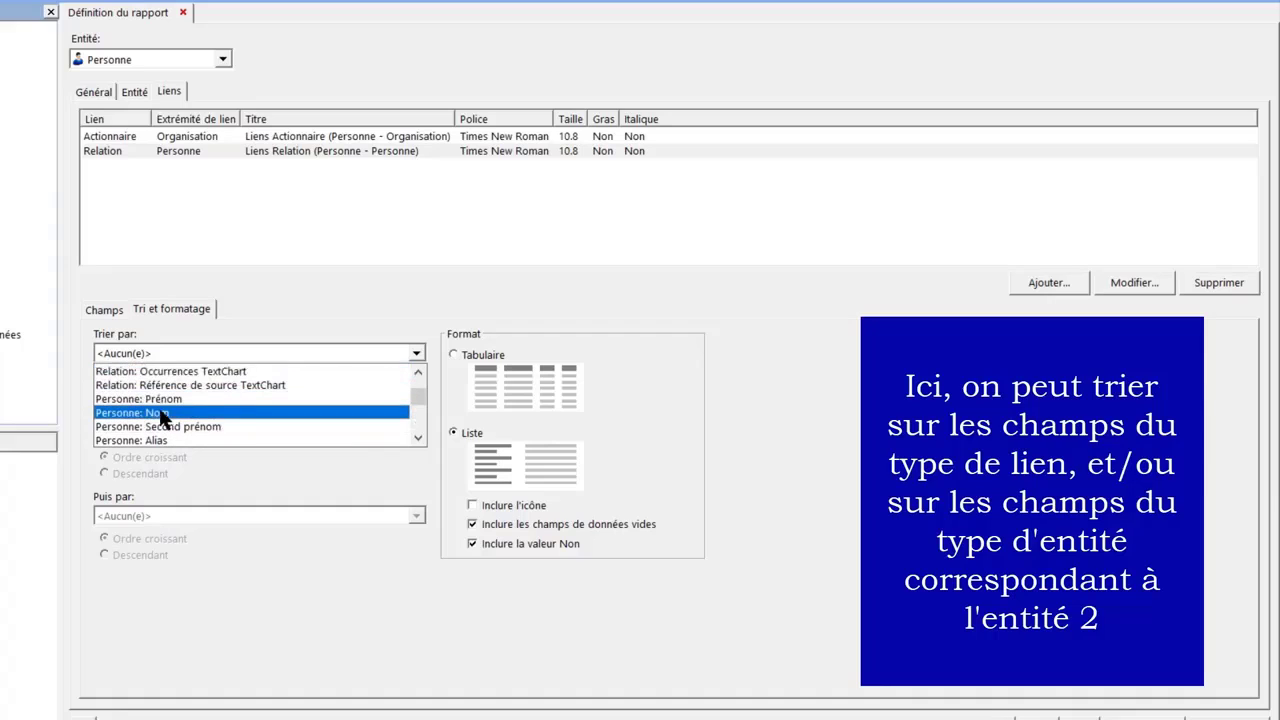
pyautogui.click(165, 407)
pyautogui.click(268, 437)
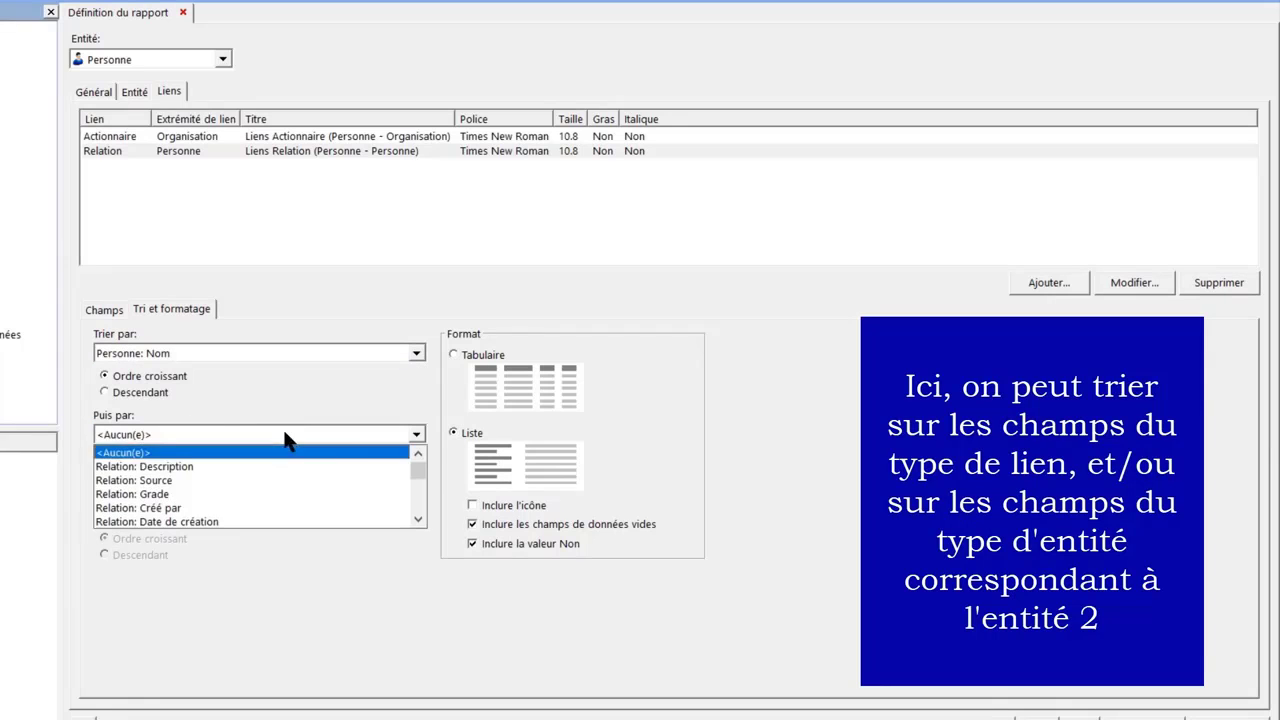
pyautogui.scroll(-3, 210, 495)
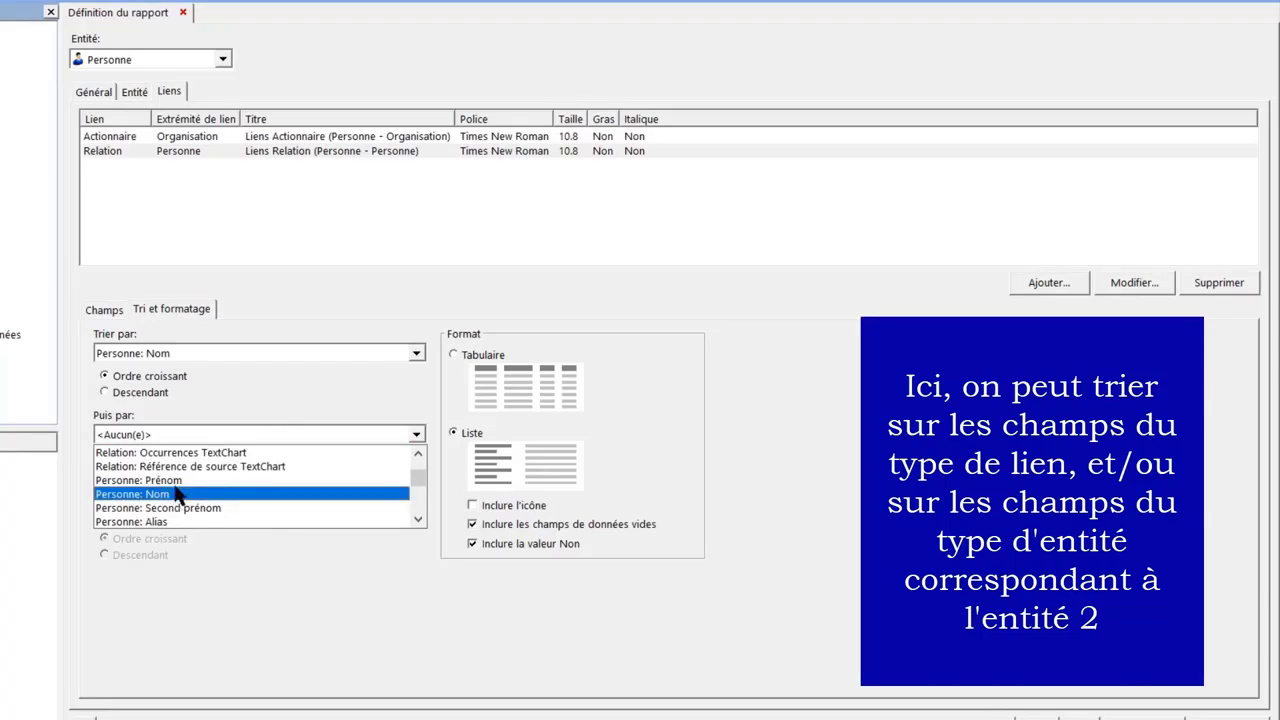
pyautogui.click(168, 481)
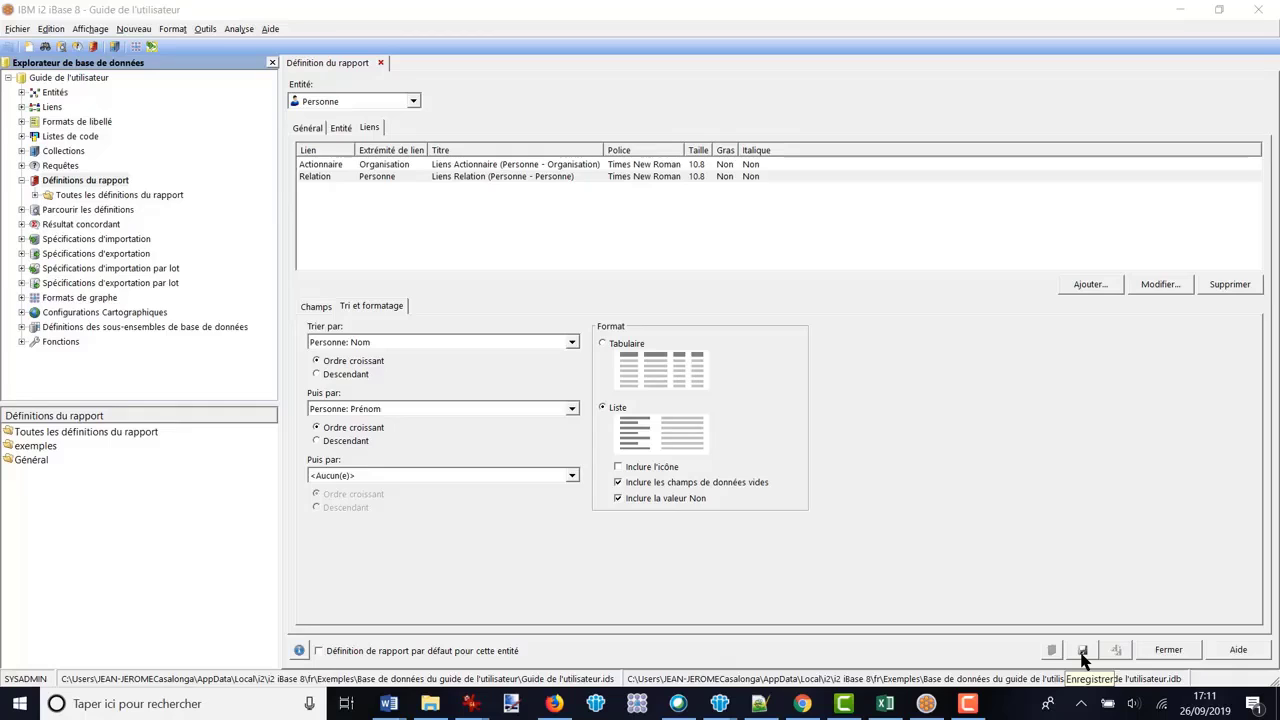
# Save the report definition as "Rapport Personne (avec Actionnaire et Relations)" in the Général category
pyautogui.click(1082, 651)
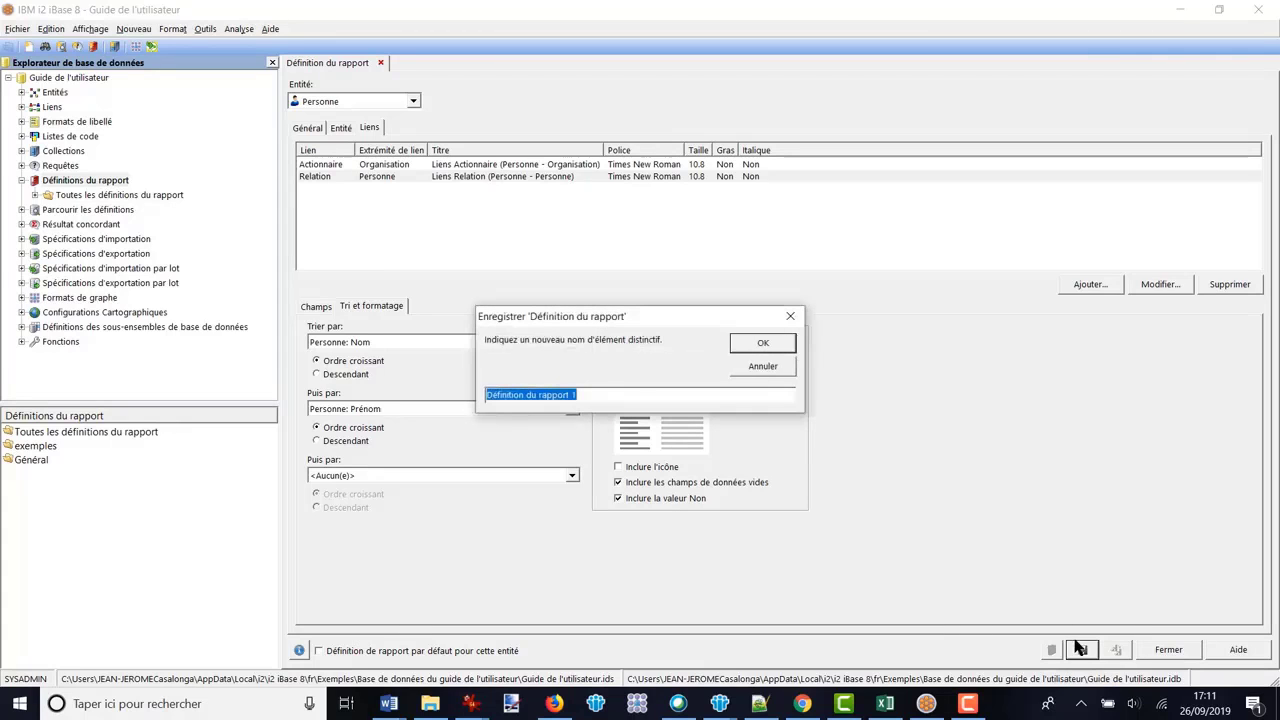
pyautogui.write('R')
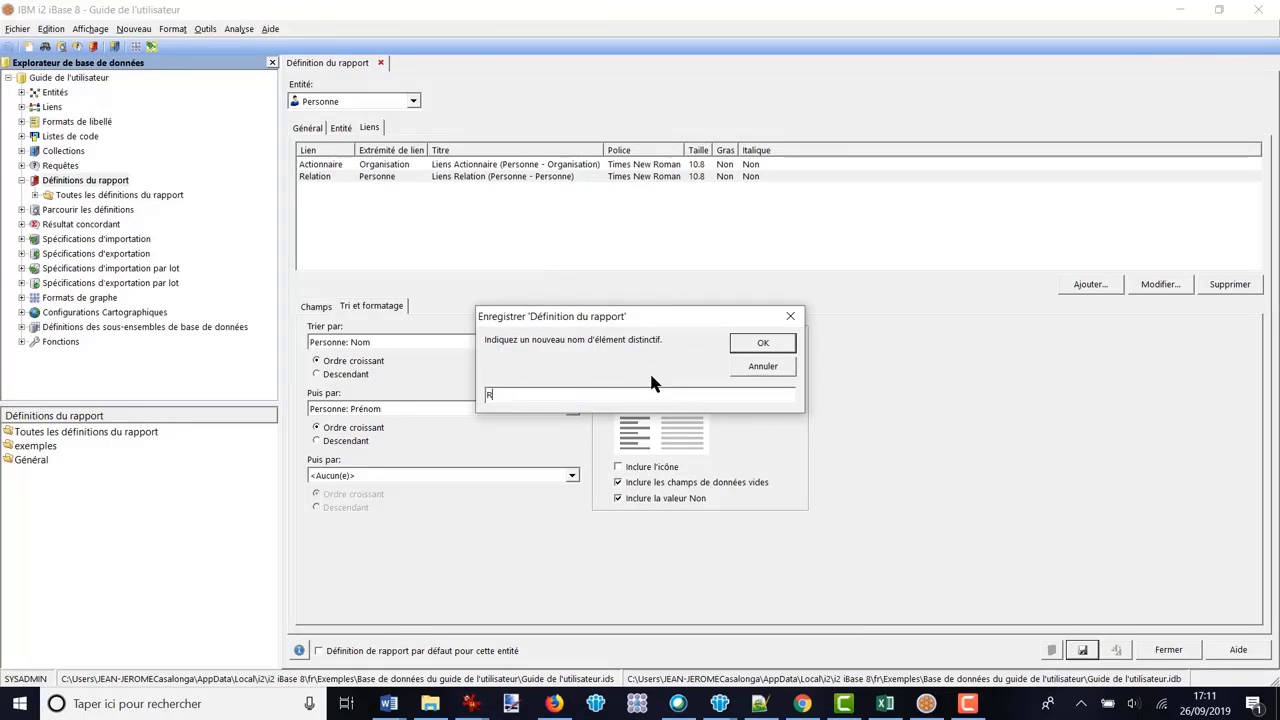
pyautogui.write('apport Pers')
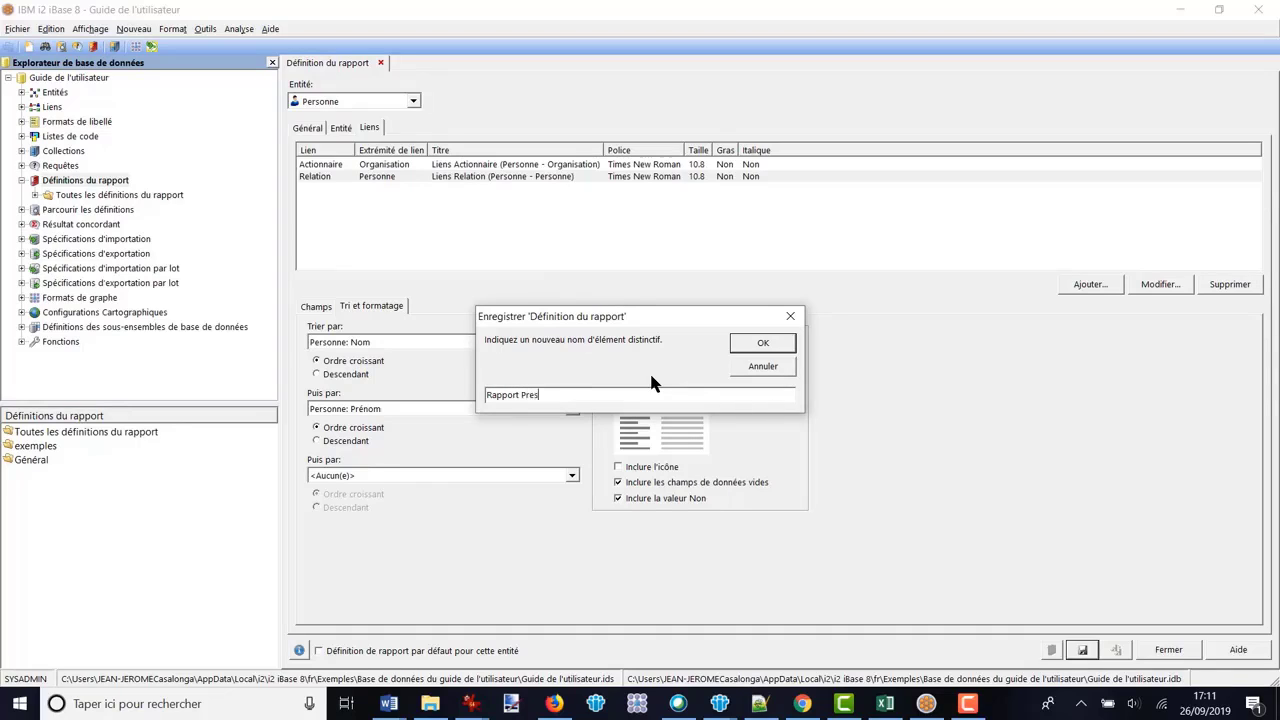
pyautogui.write('onne (avec ')
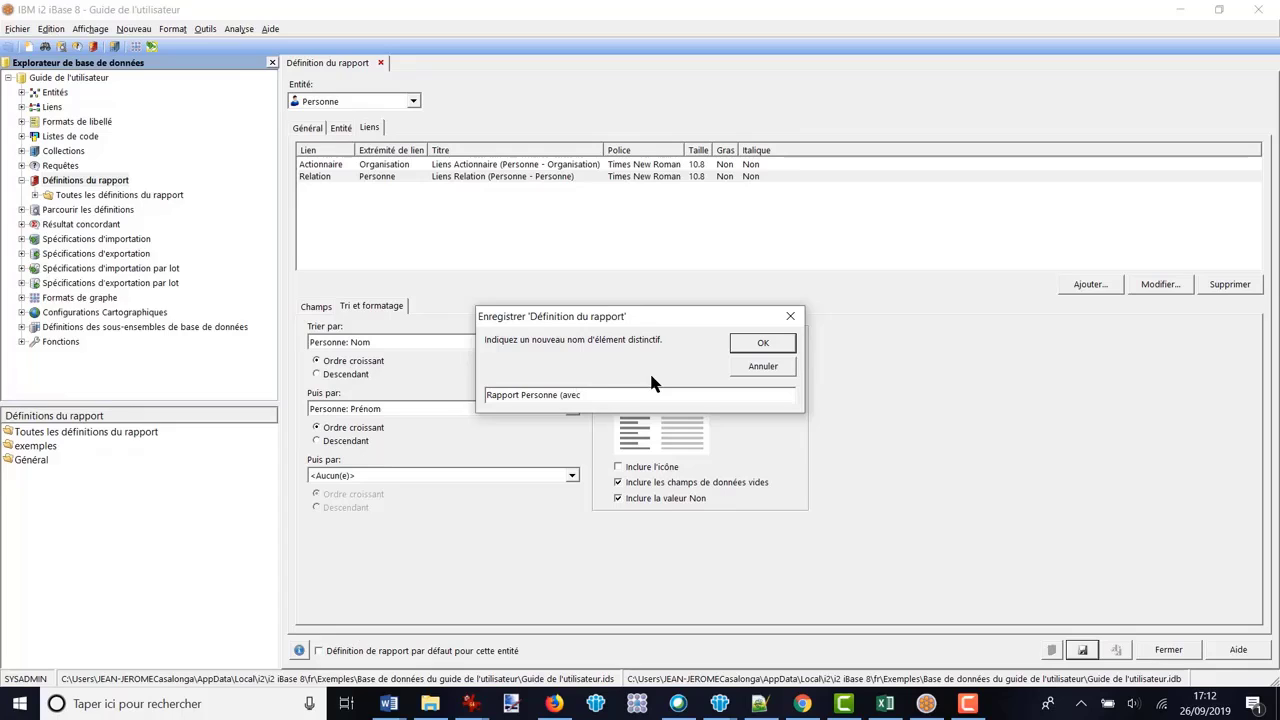
pyautogui.write('Actionnaire et Relations)')
pyautogui.press('Return')
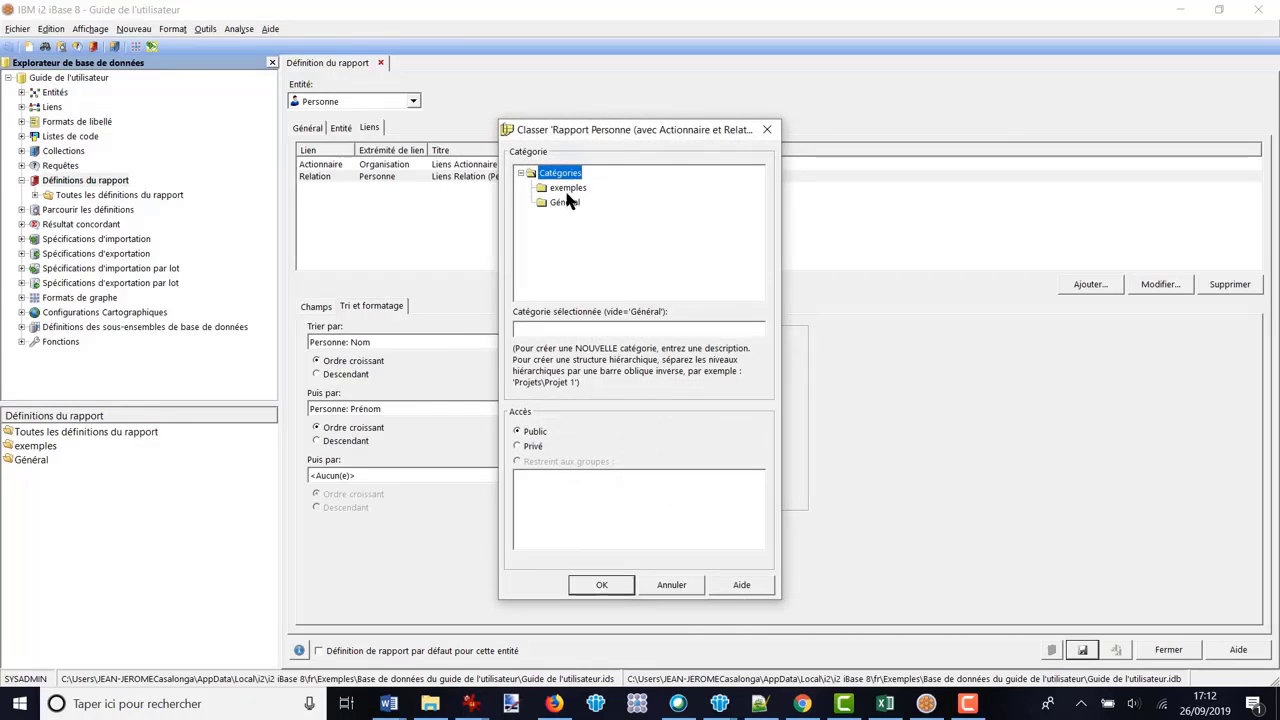
pyautogui.click(565, 204)
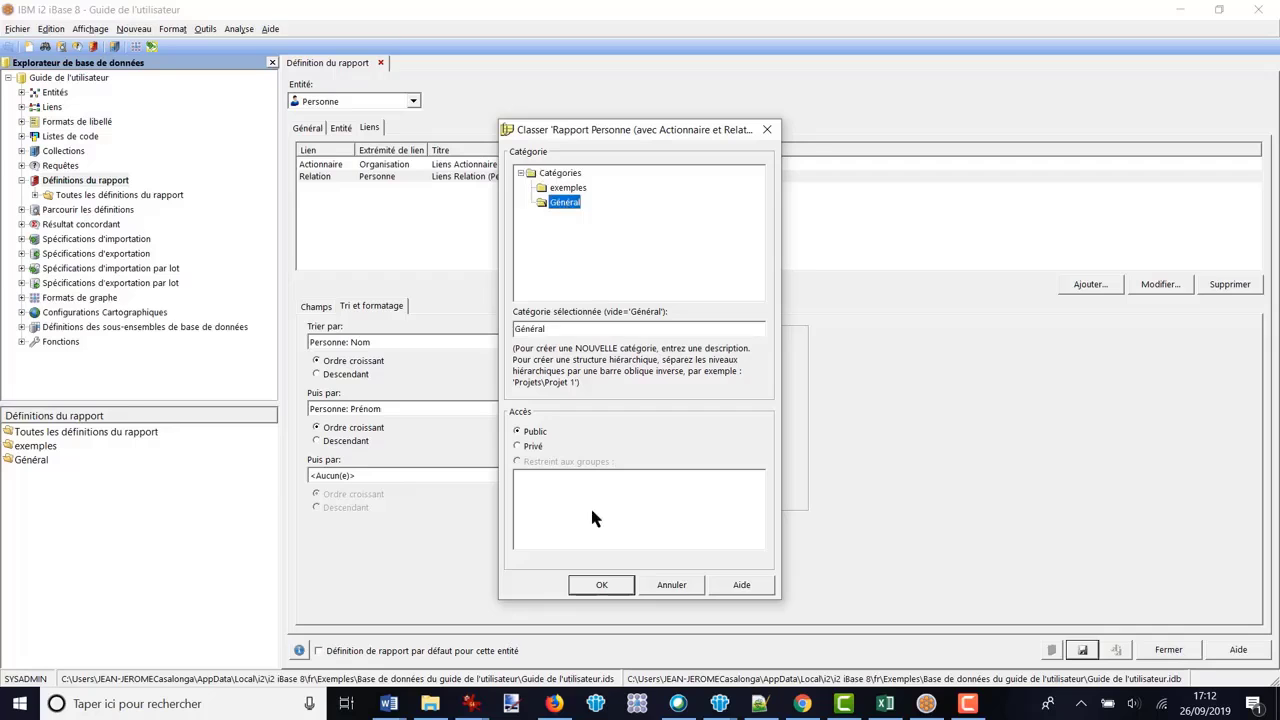
pyautogui.click(611, 586)
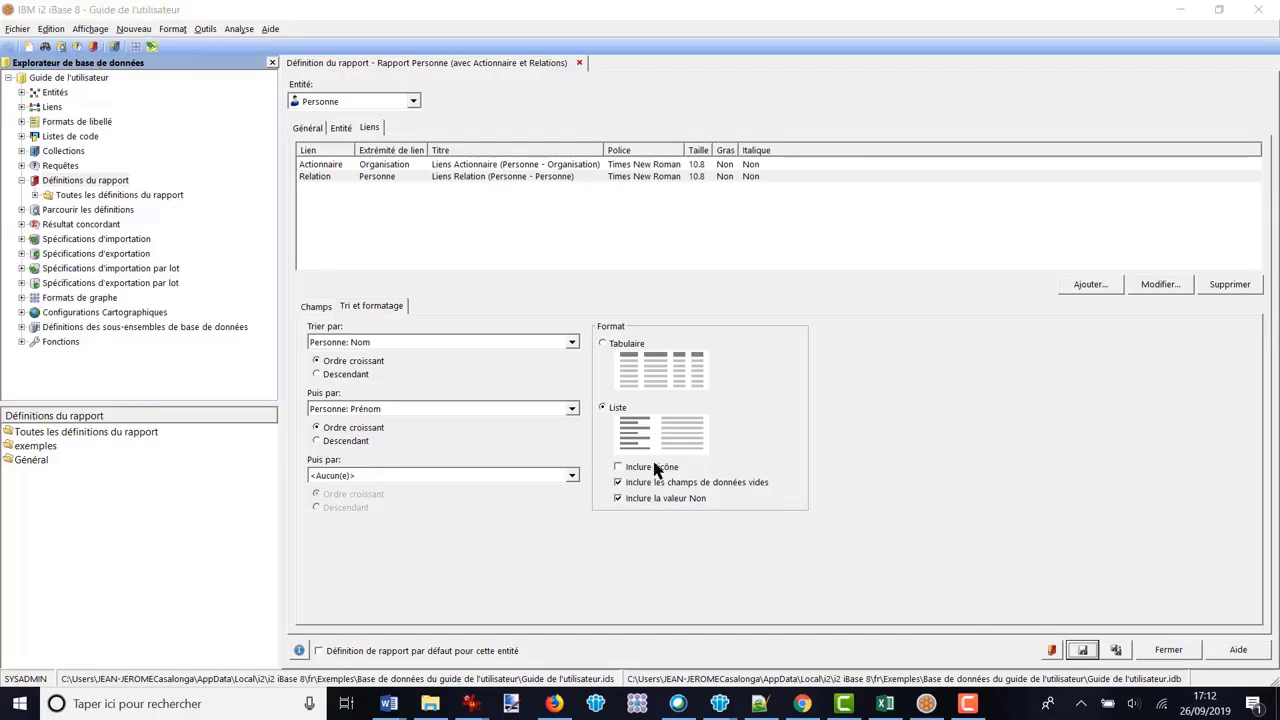
# Start a report from the saved definition, using the collection Hommes suspects as the record source
pyautogui.click(1052, 650)
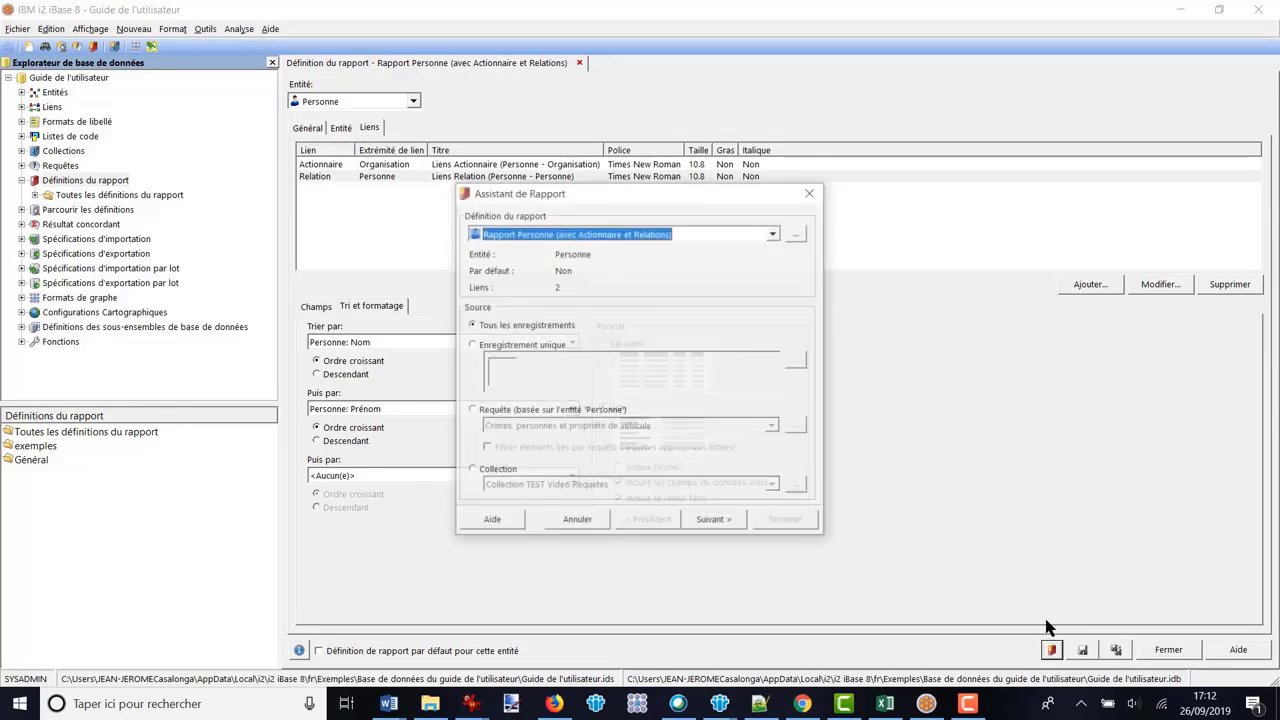
pyautogui.click(585, 299)
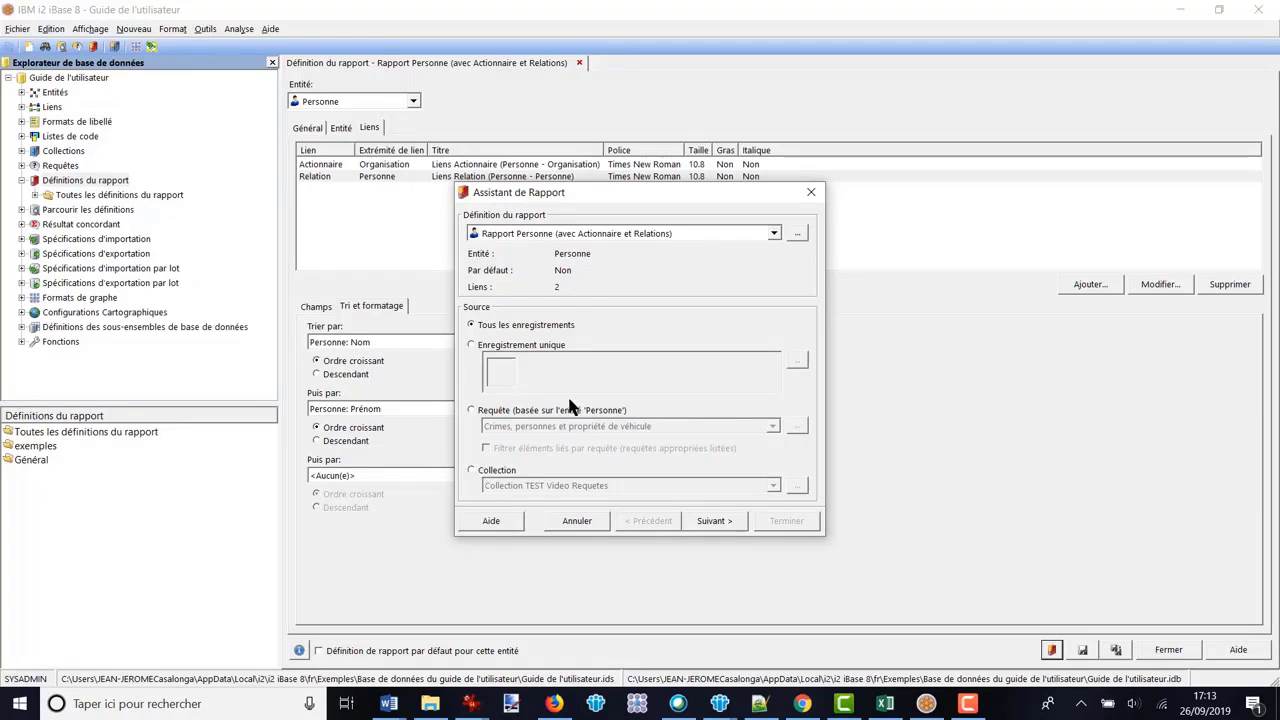
pyautogui.click(471, 470)
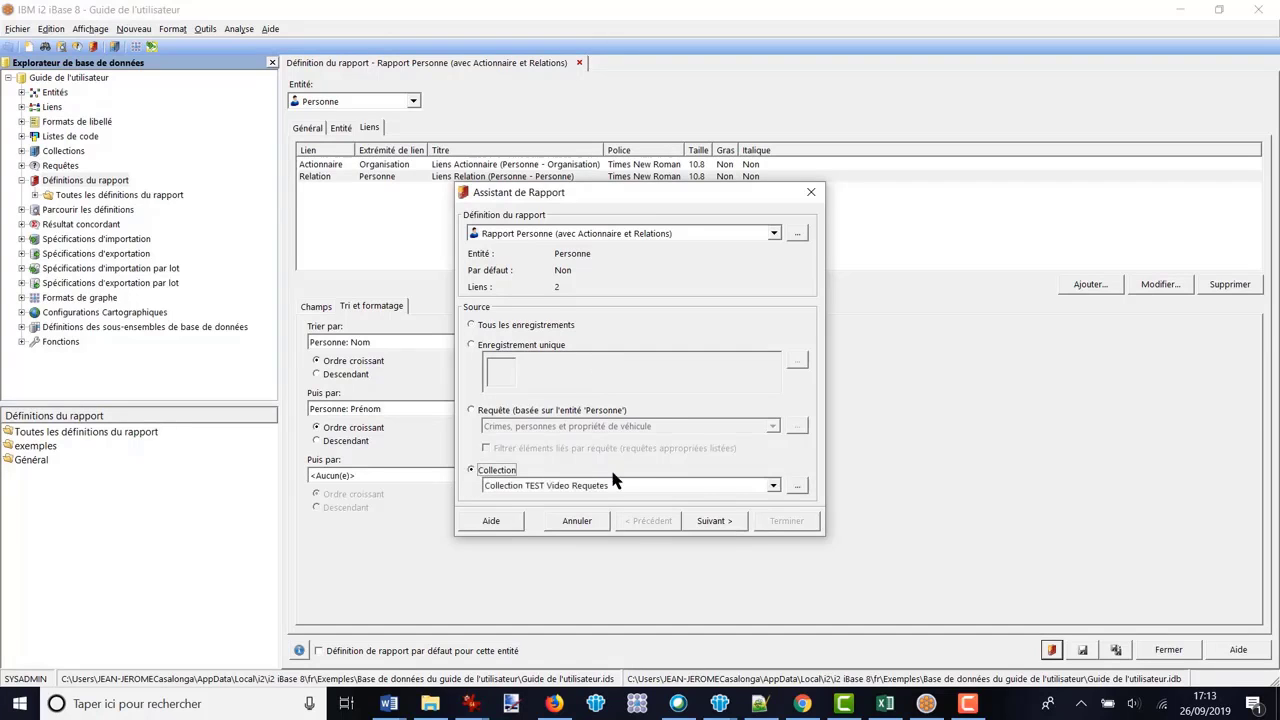
pyautogui.click(772, 485)
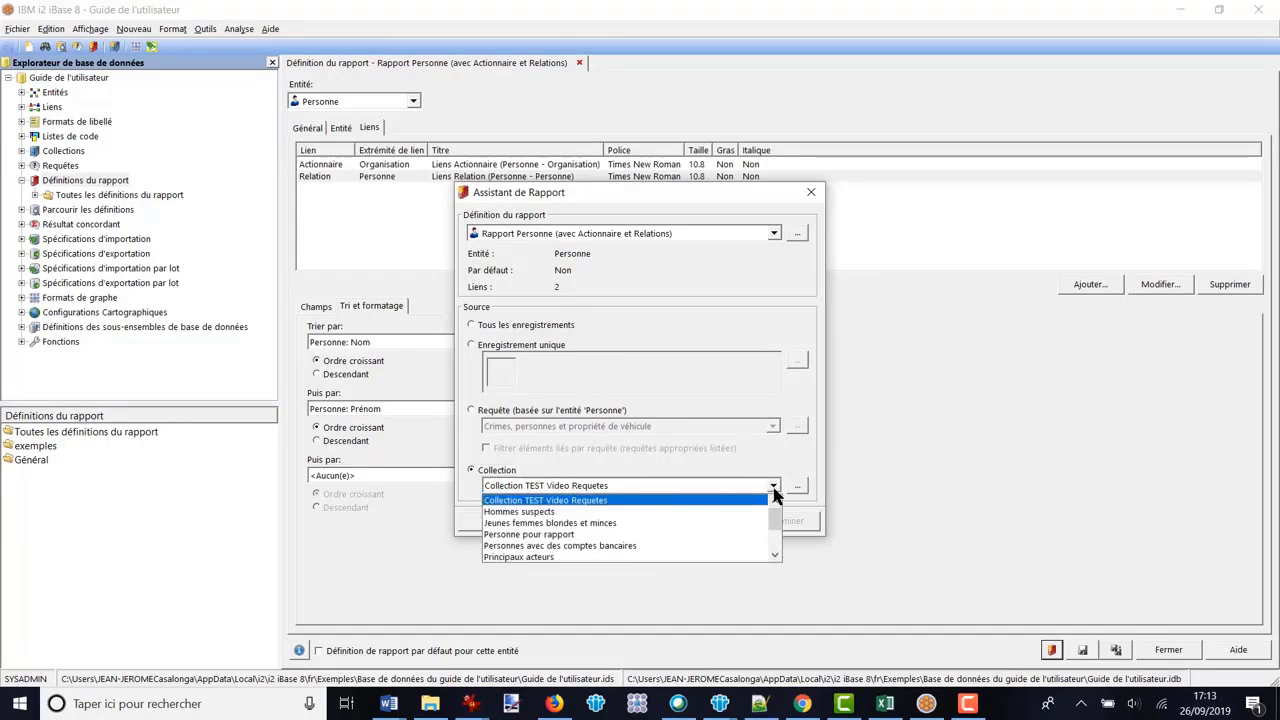
pyautogui.click(527, 511)
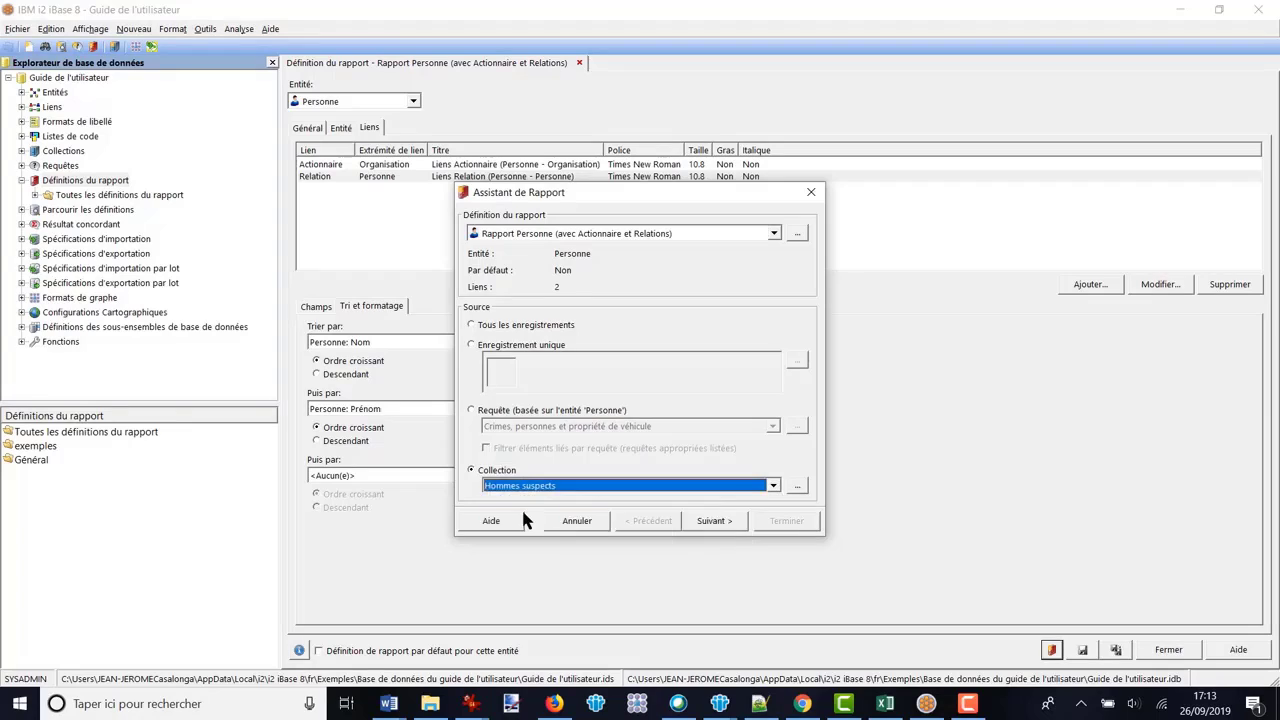
pyautogui.click(714, 521)
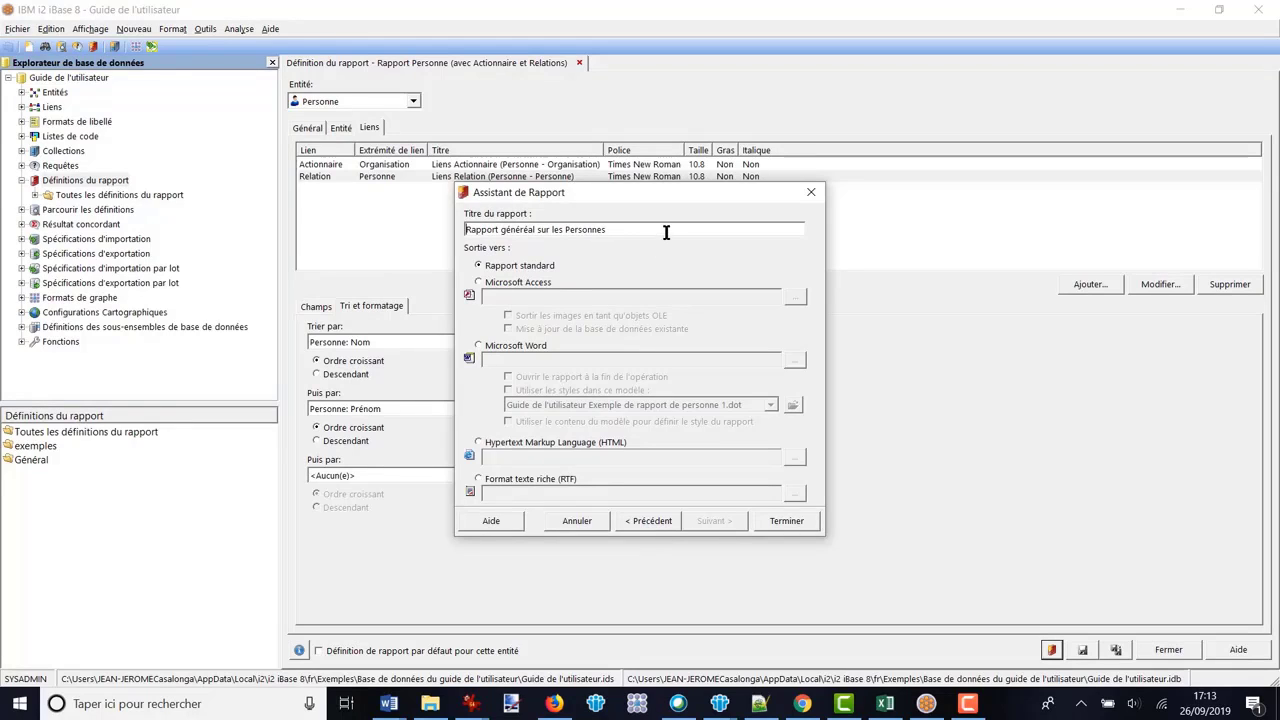
# Generate the report to Microsoft Word as "Rapport Personne (avec Actionnaire et Relations).docx" in the Guide d'importation folder, opening it when finished
pyautogui.click(480, 284)
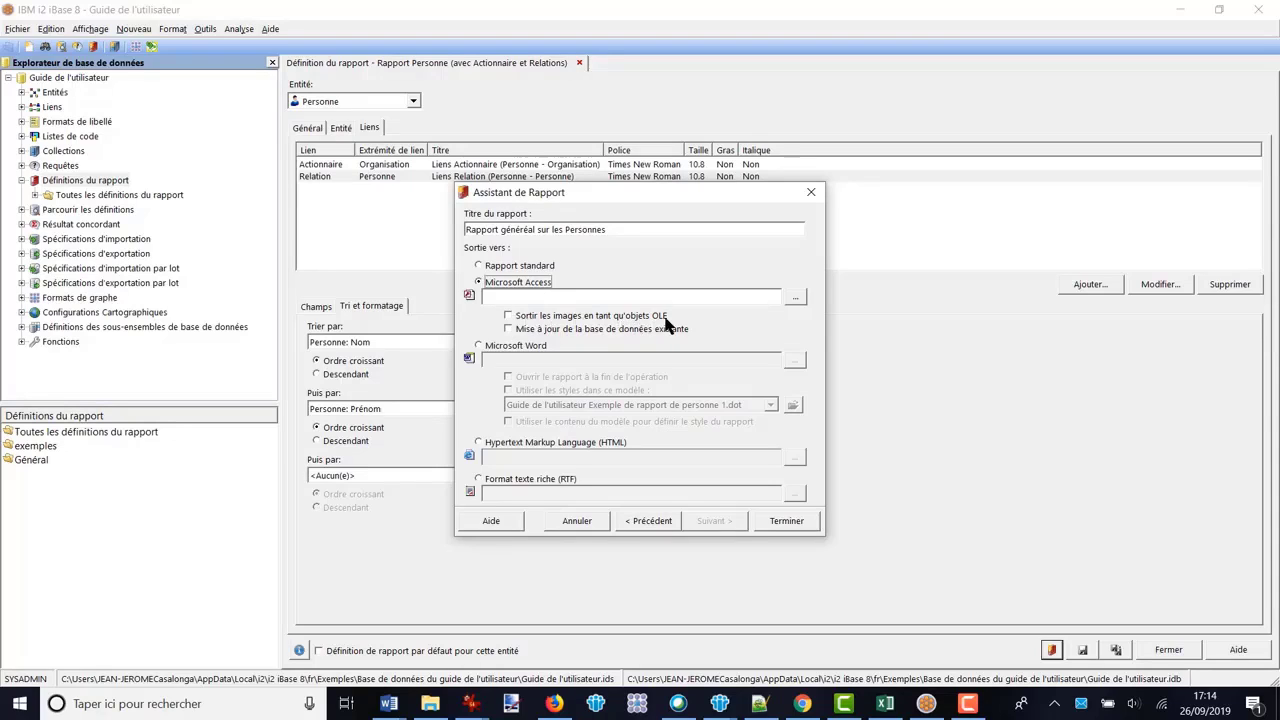
pyautogui.click(479, 346)
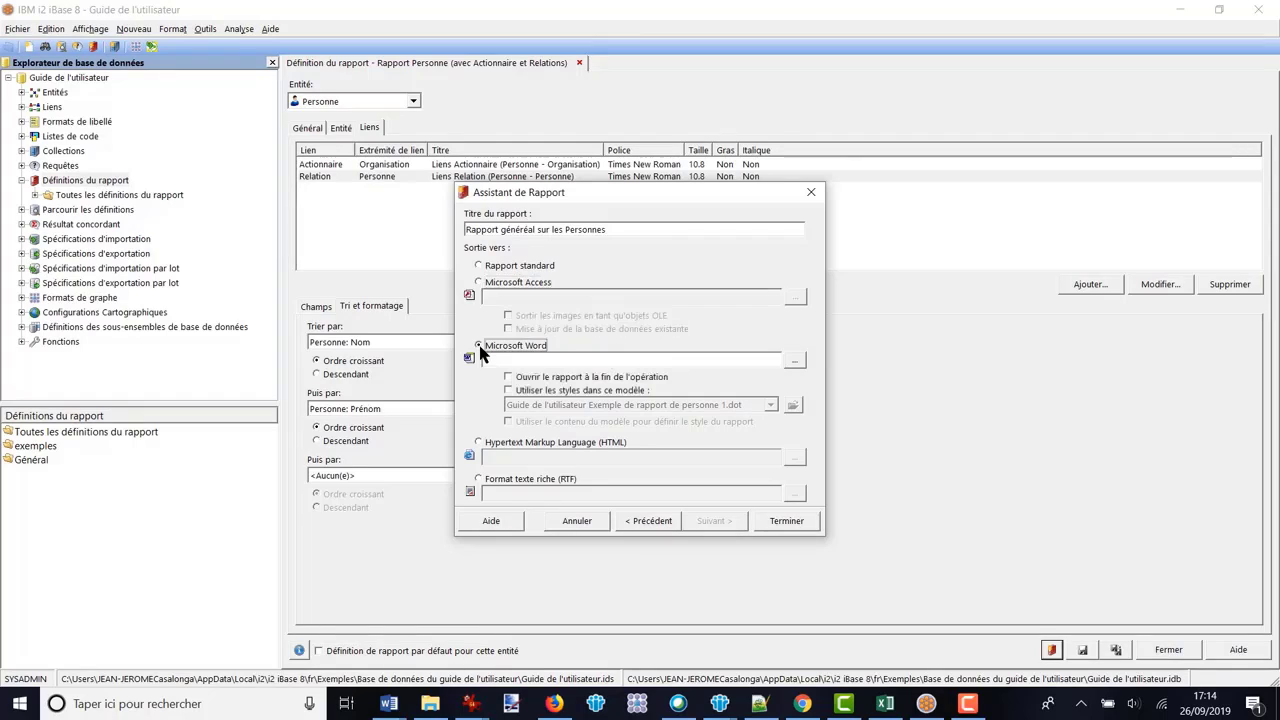
pyautogui.click(793, 362)
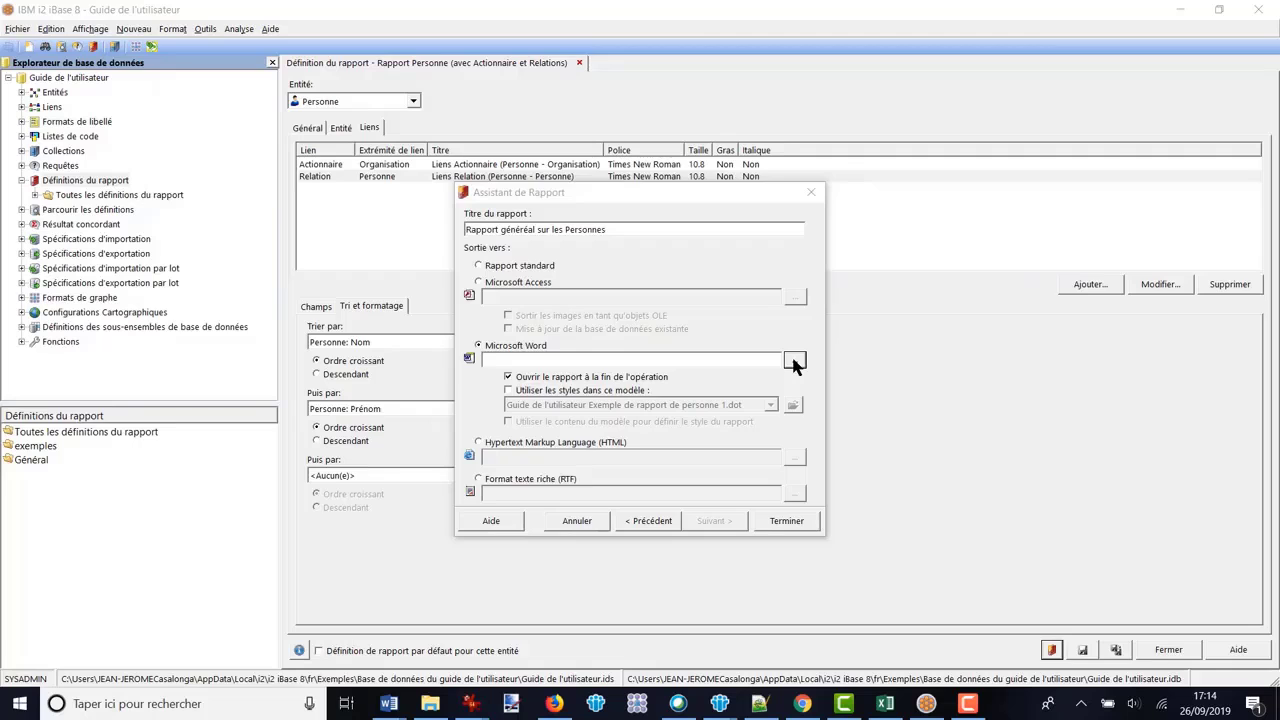
pyautogui.click(793, 362)
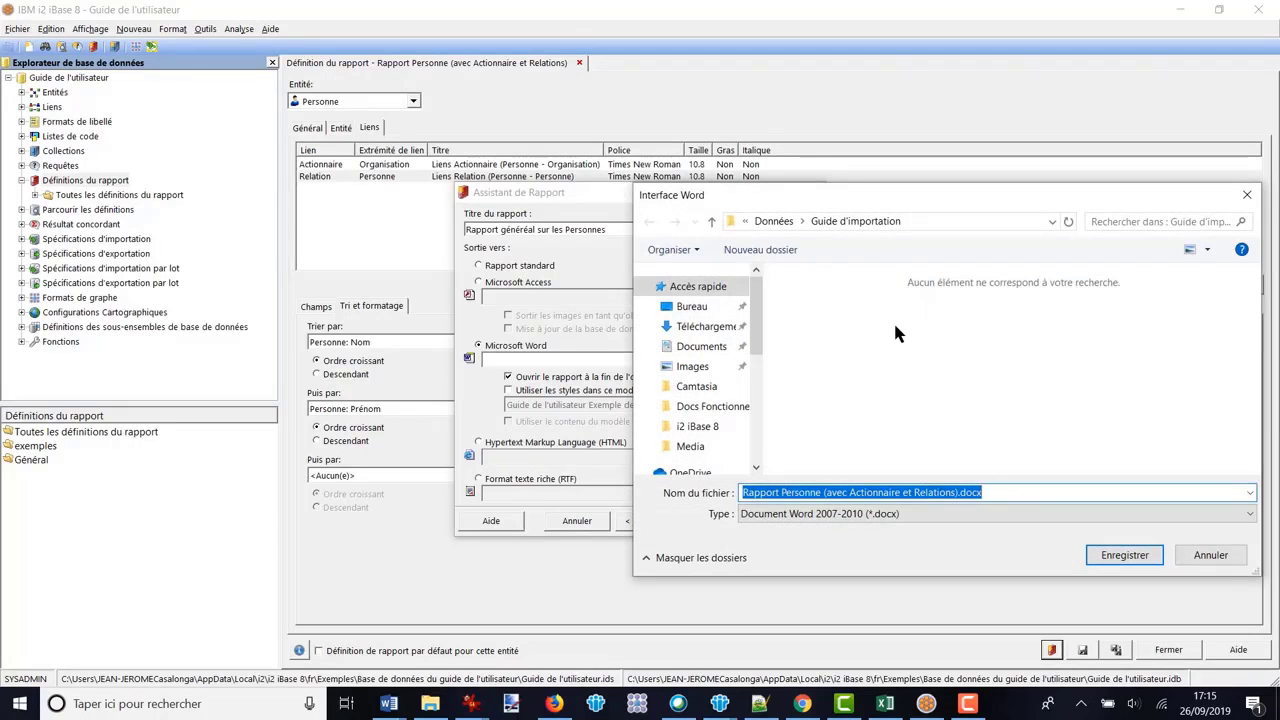
pyautogui.click(982, 492)
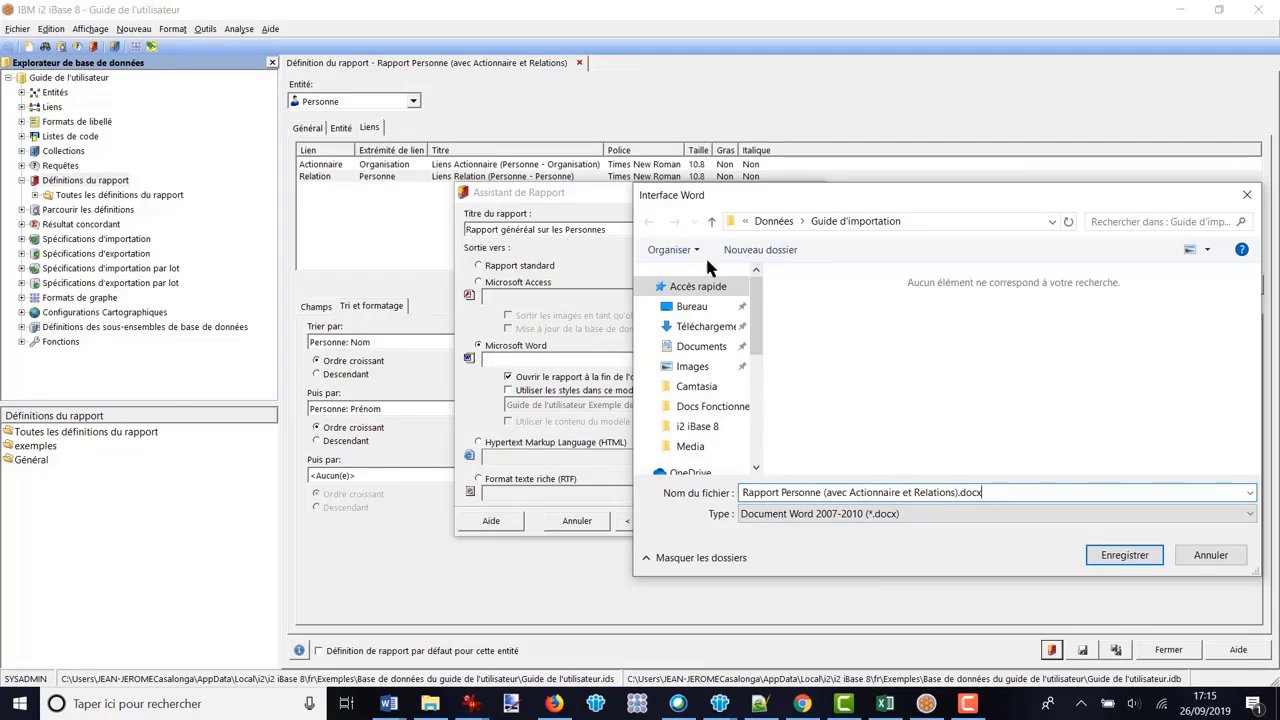
pyautogui.click(1128, 557)
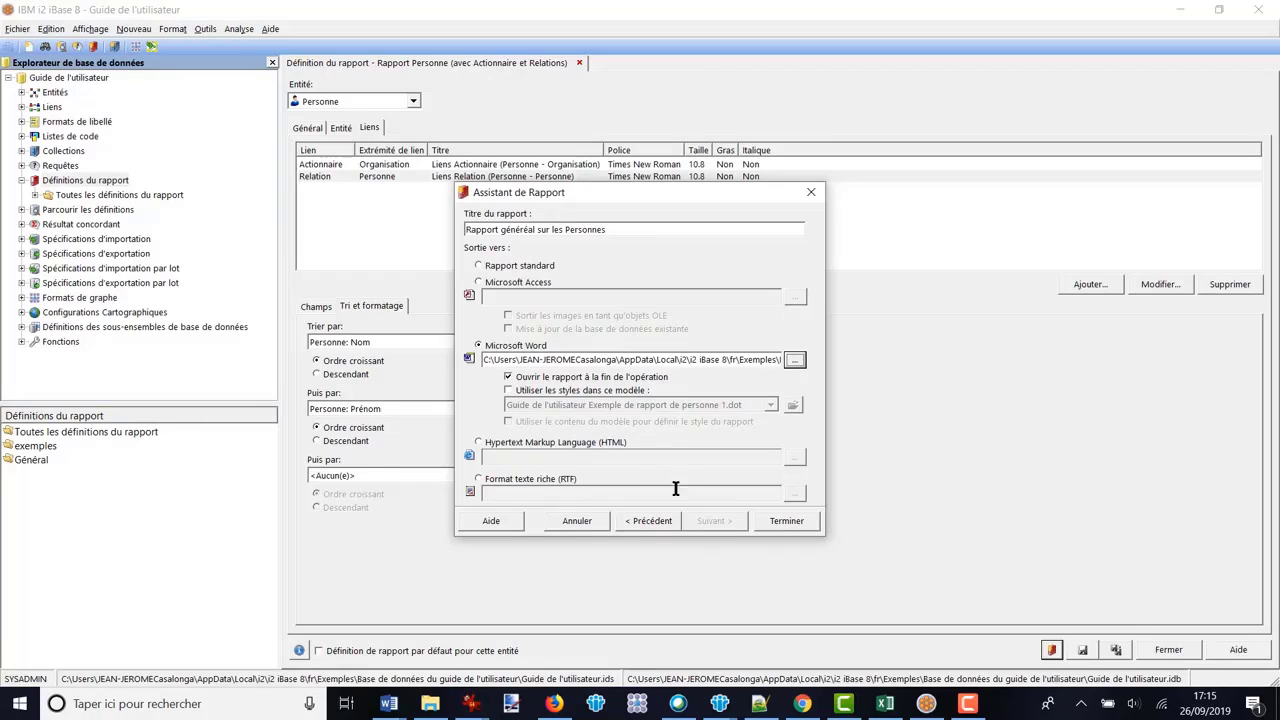
pyautogui.click(787, 521)
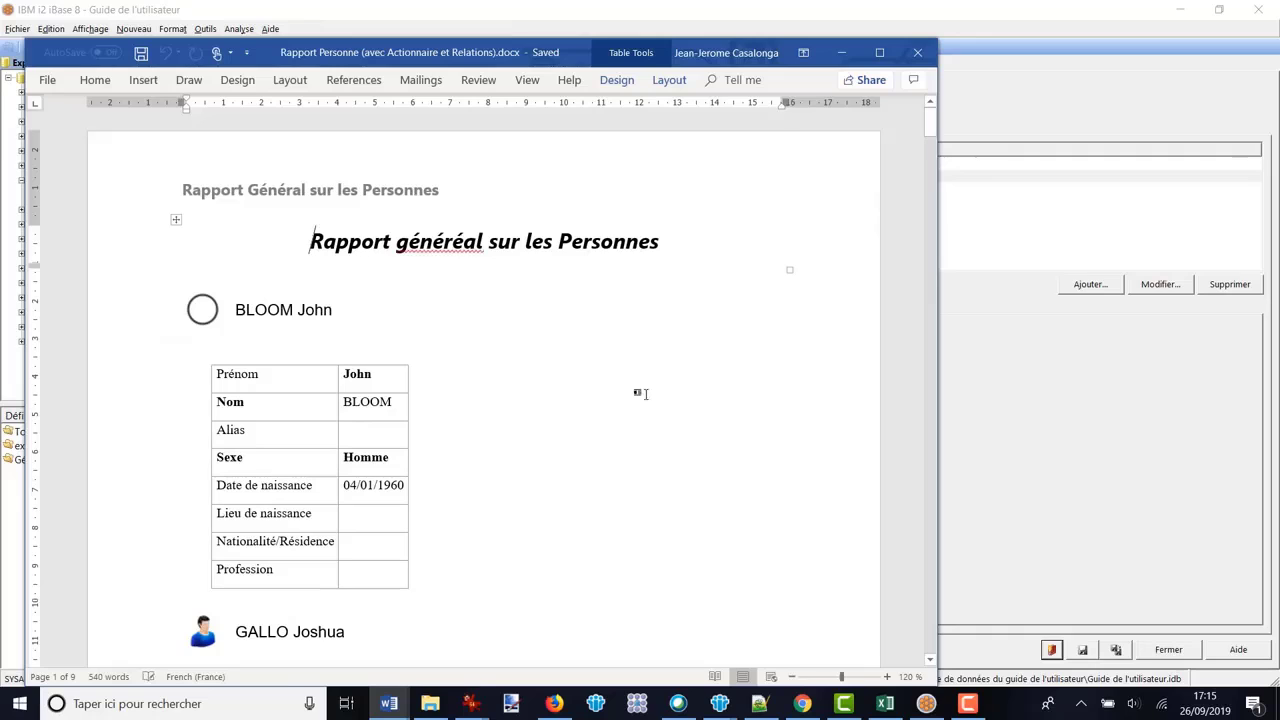
pyautogui.moveTo(325, 54); pyautogui.dragTo(358, 37)
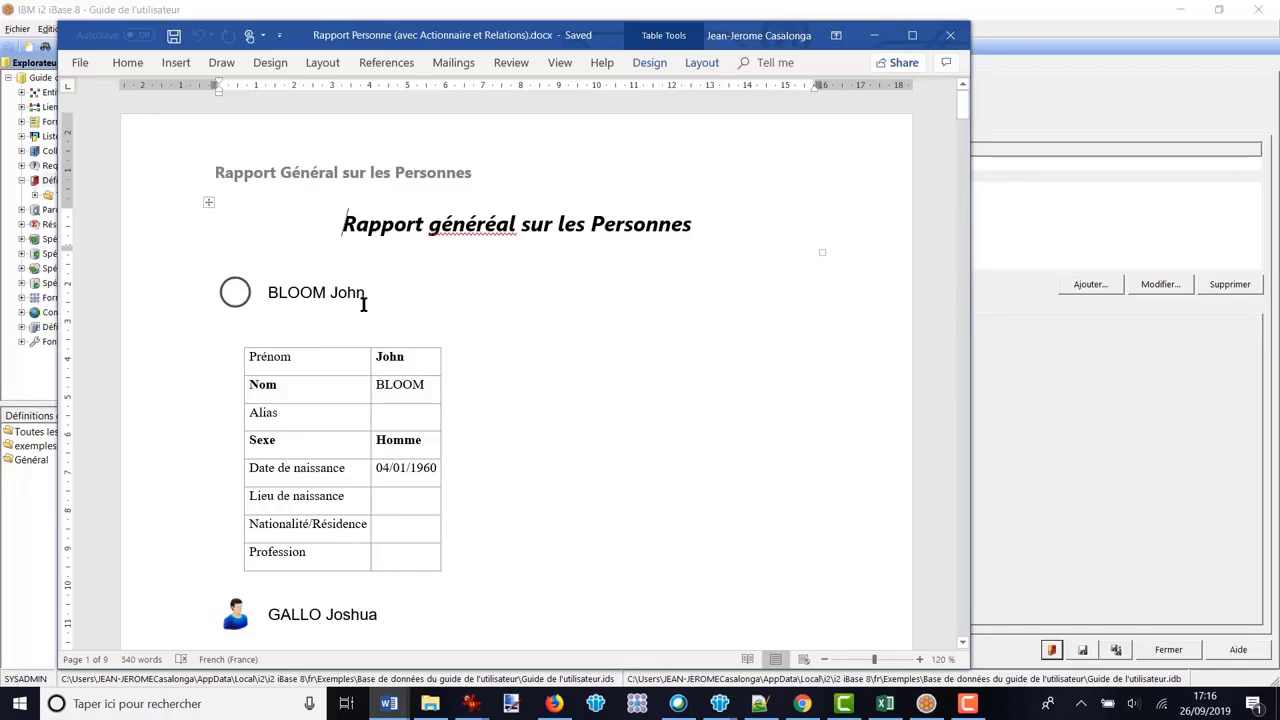
# Examine the generated Word report's person records, their field tables and the Relation link section beneath a person
pyautogui.scroll(-2, 477, 403)
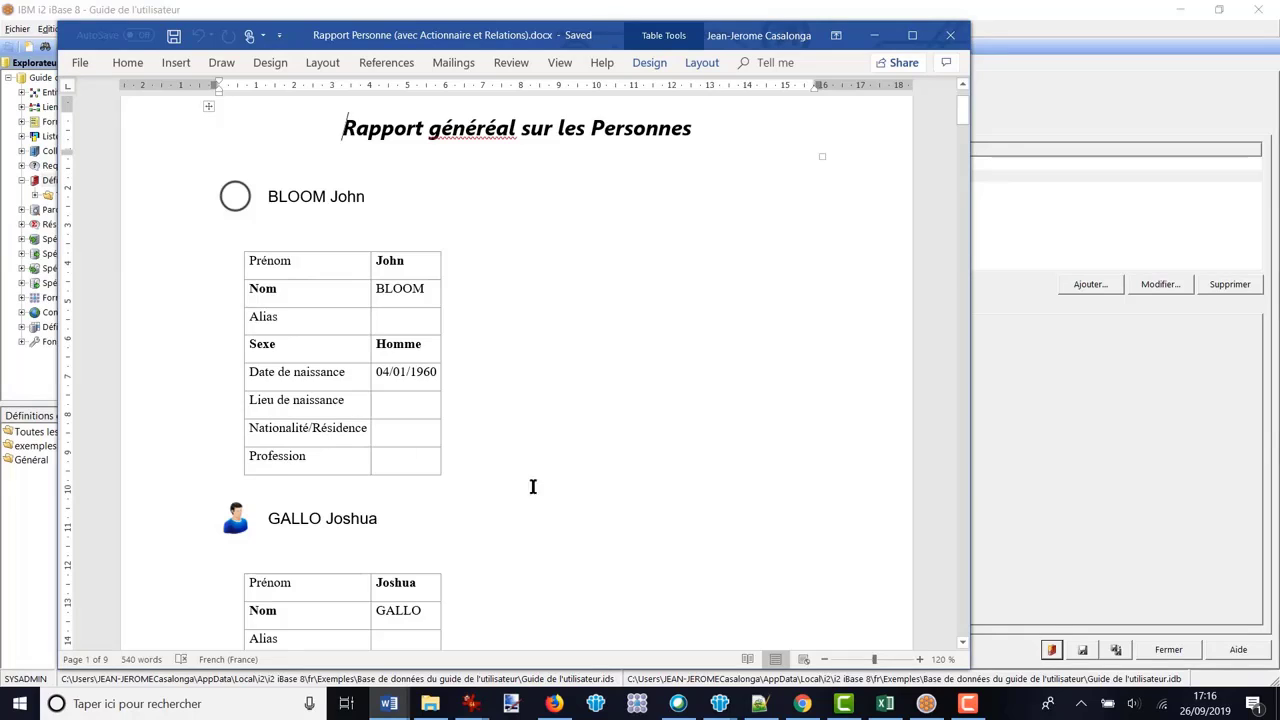
pyautogui.scroll(-8, 540, 490)
pyautogui.scroll(-10, 542, 487)
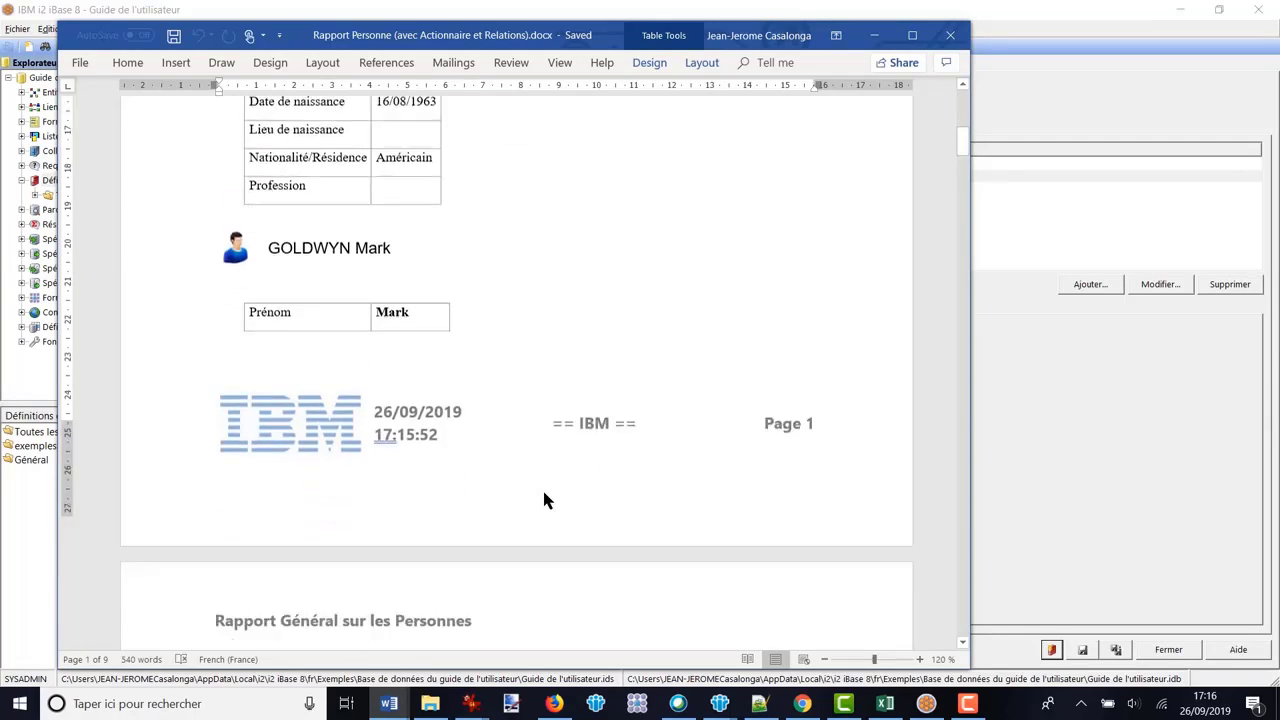
pyautogui.scroll(-12, 542, 490)
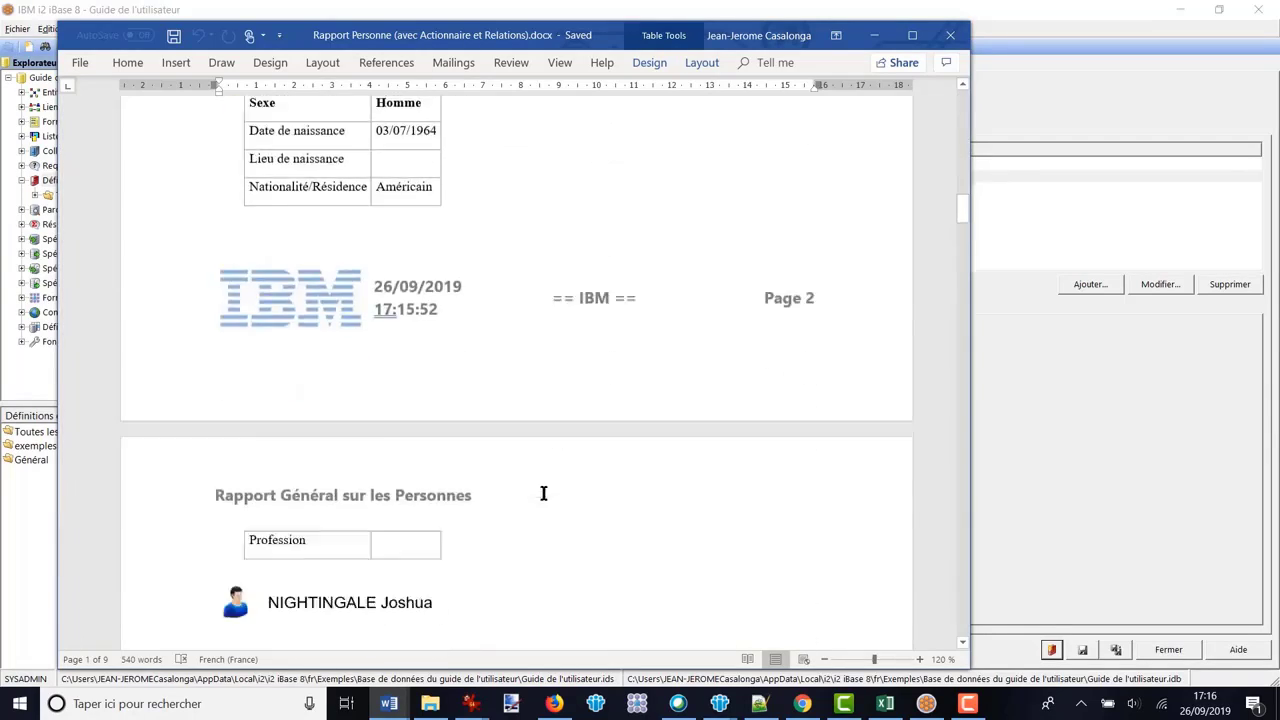
pyautogui.scroll(12, 543, 493)
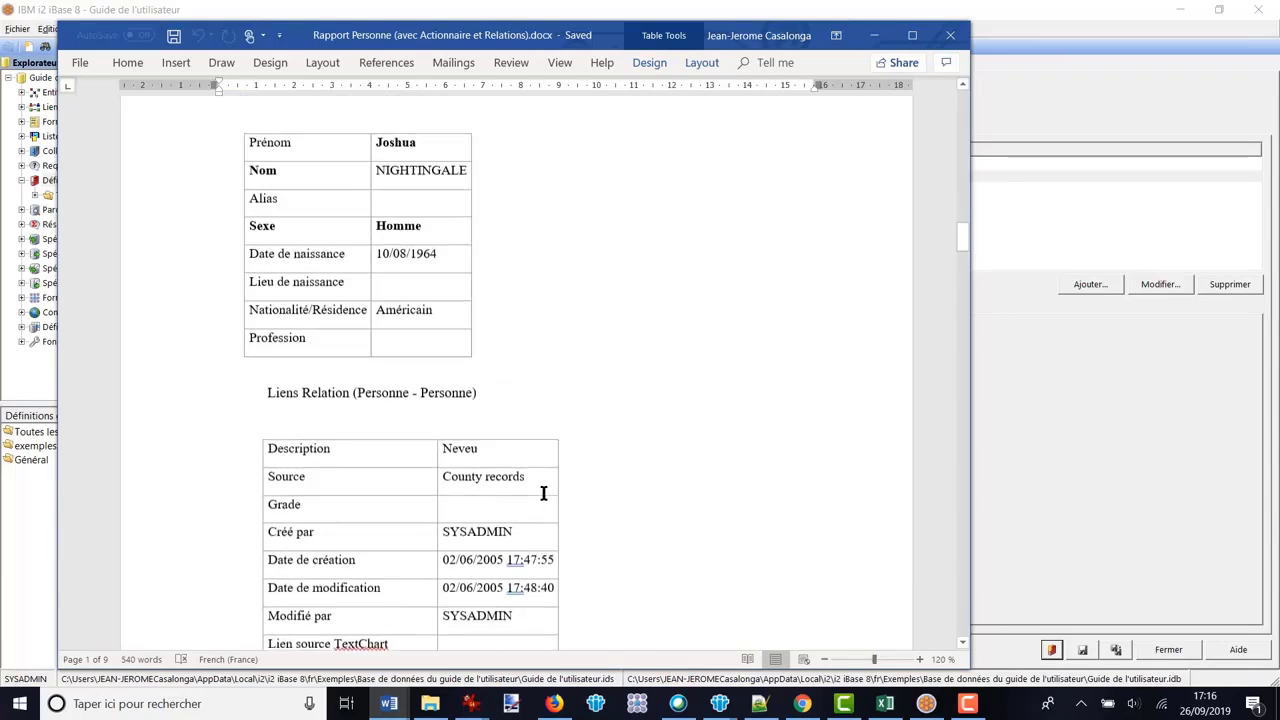
pyautogui.scroll(-10, 542, 492)
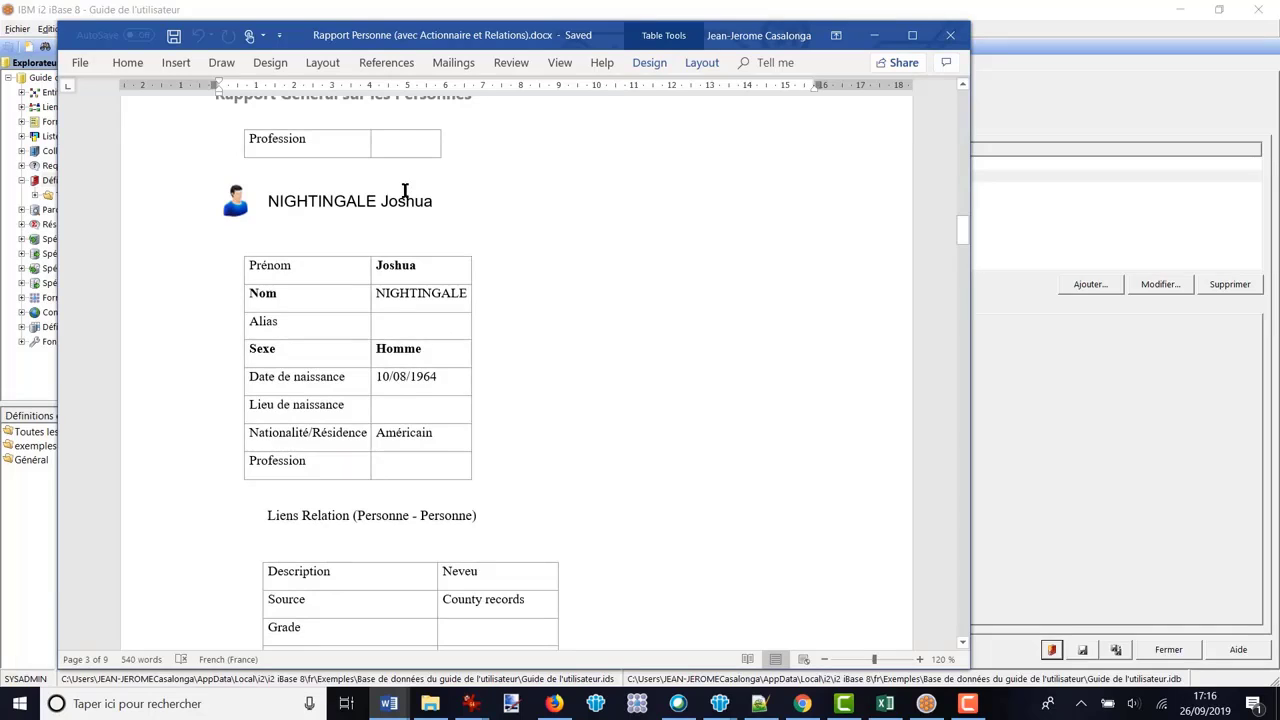
pyautogui.scroll(-4, 562, 250)
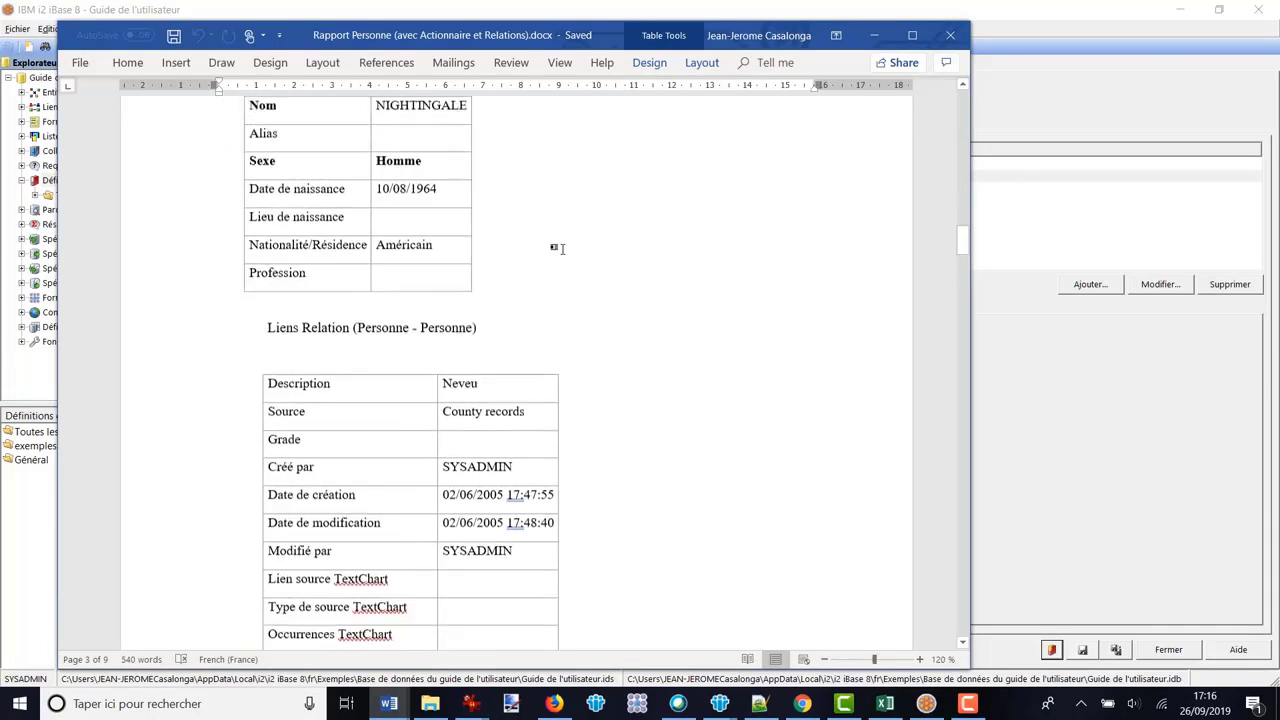
pyautogui.scroll(6, 562, 252)
pyautogui.scroll(12, 562, 257)
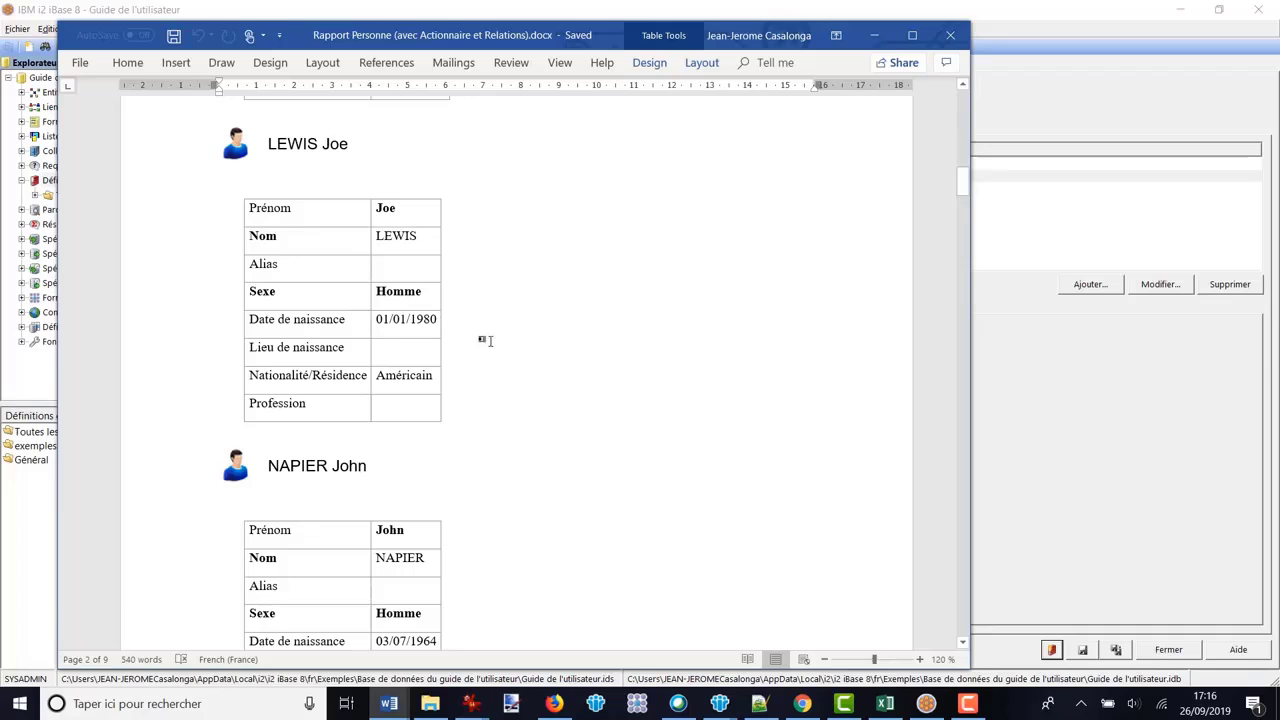
pyautogui.scroll(-10, 625, 346)
pyautogui.scroll(-8, 634, 352)
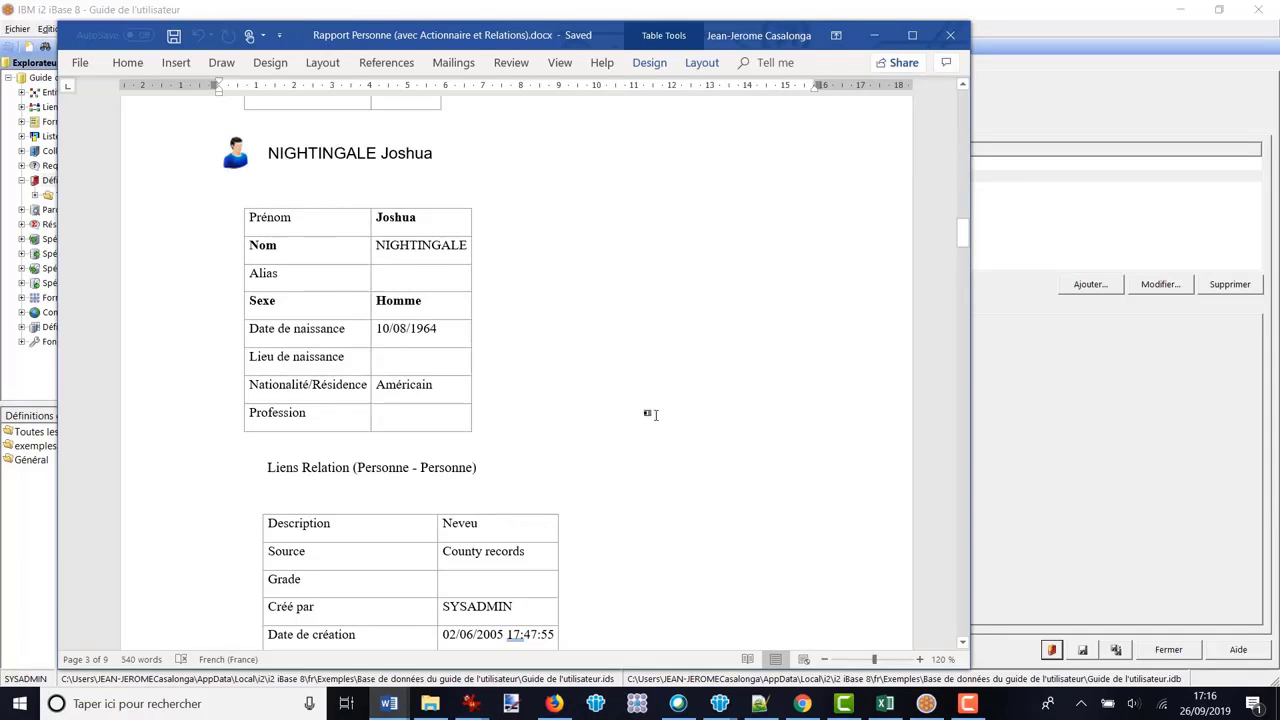
# Review the linked-person details in the Relation table and the remaining report pages, then close the Word document
pyautogui.scroll(-3, 654, 414)
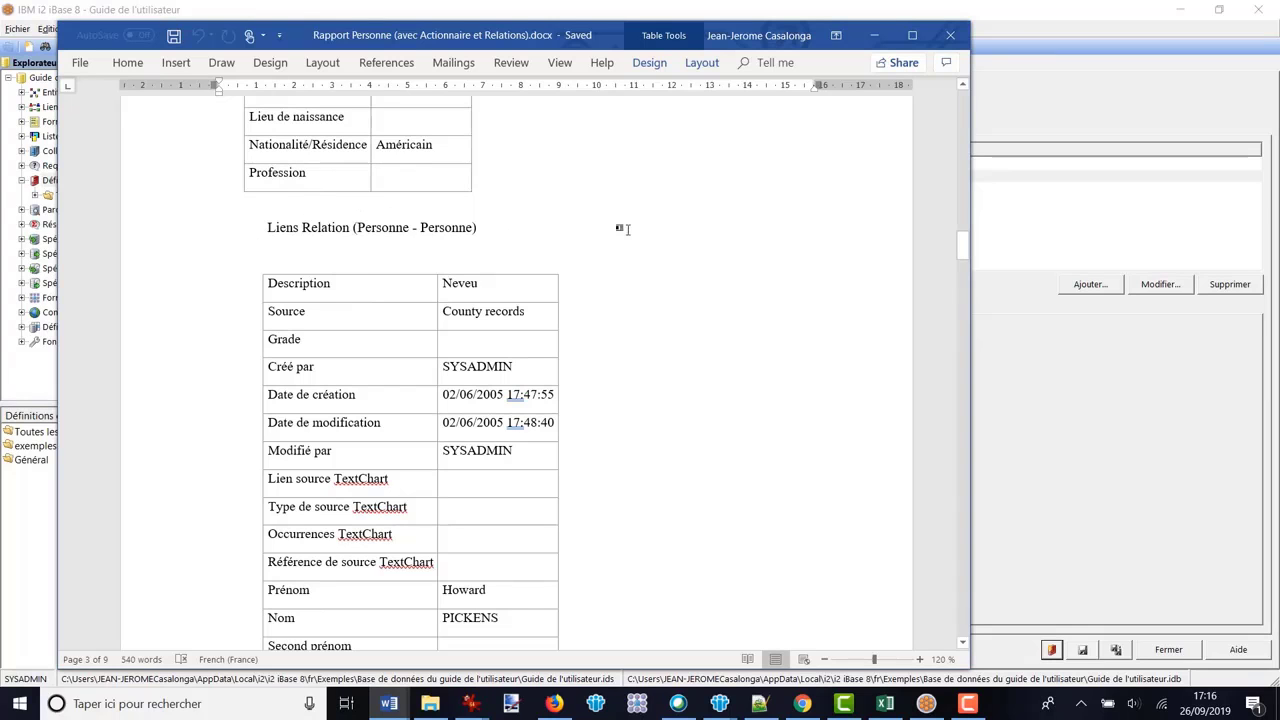
pyautogui.scroll(-2, 622, 229)
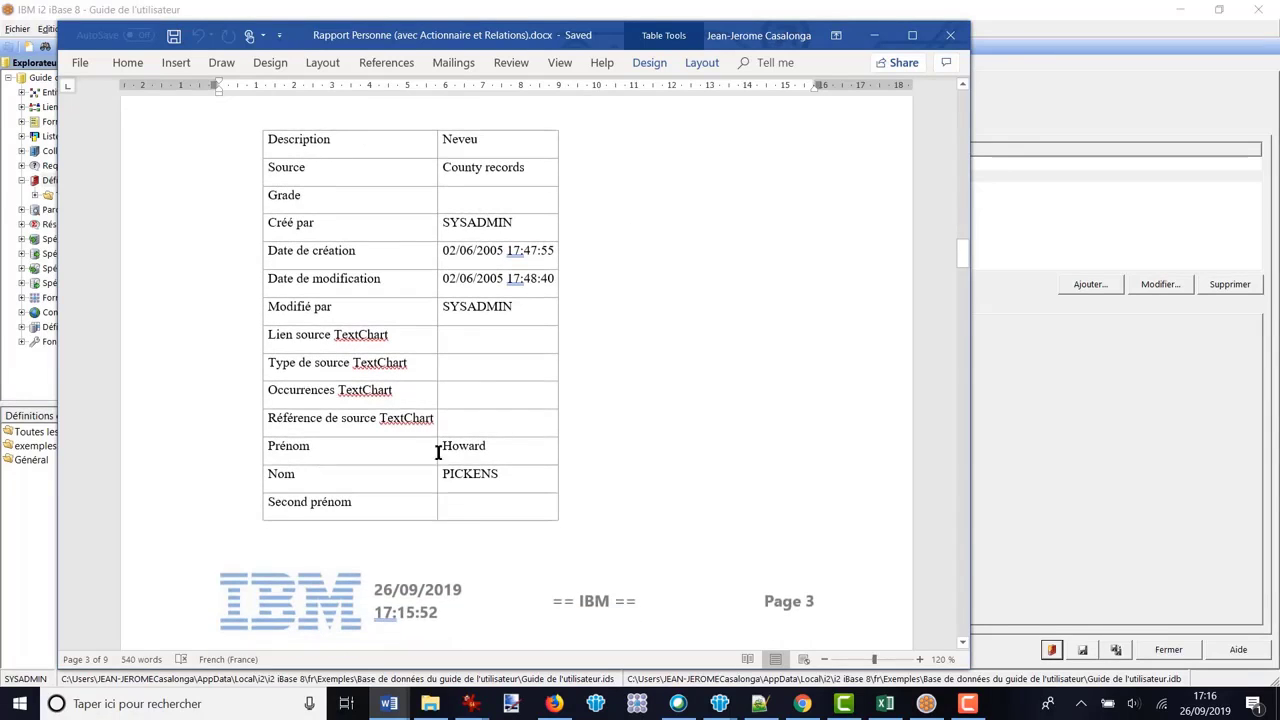
pyautogui.scroll(-7, 663, 400)
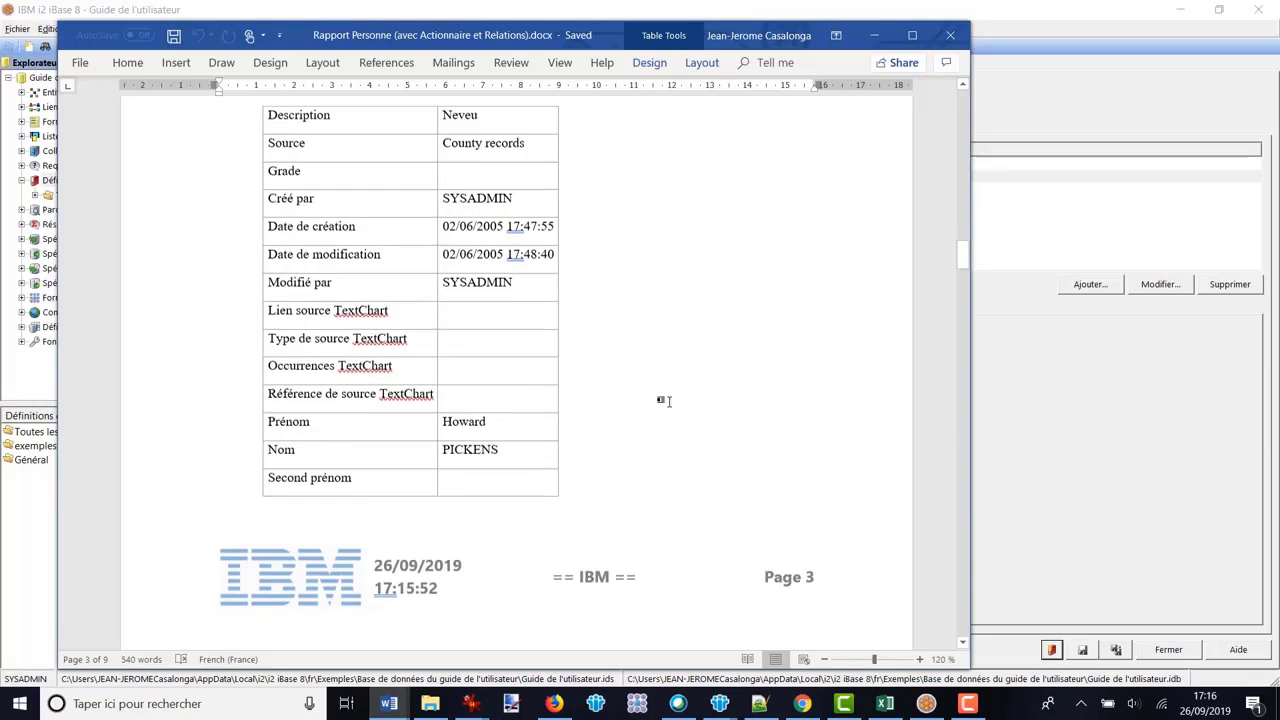
pyautogui.scroll(-10, 668, 401)
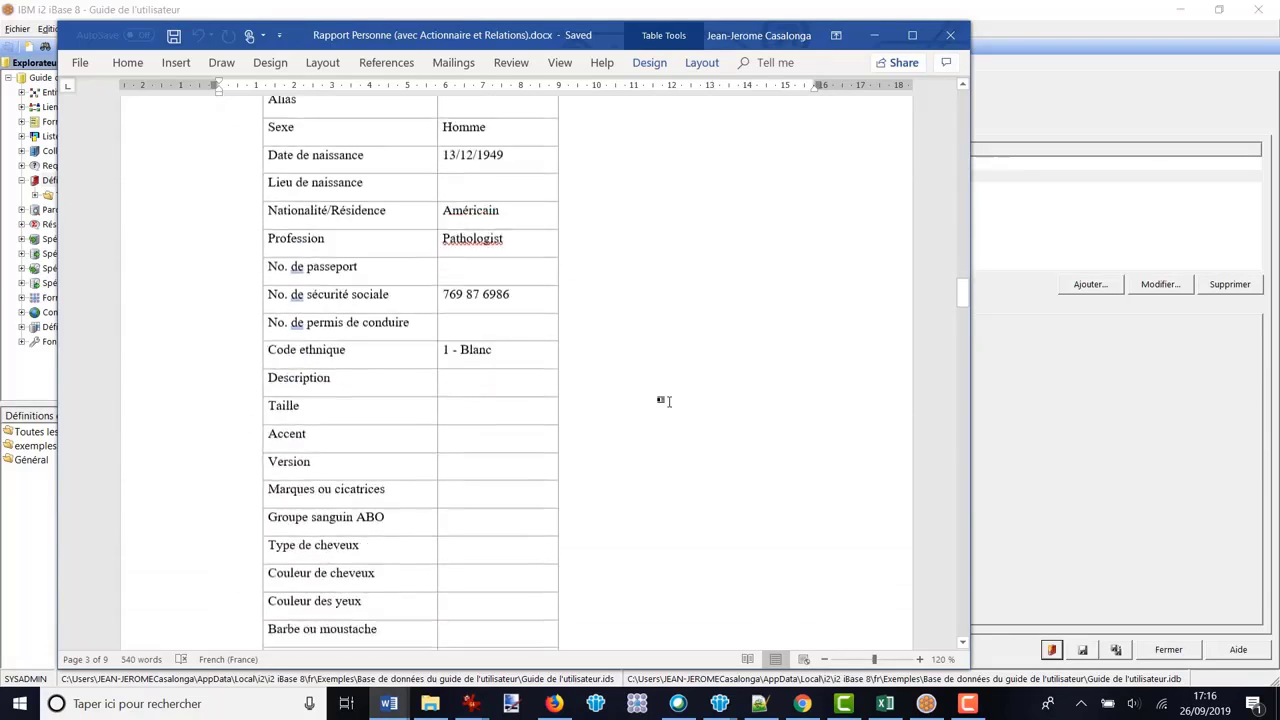
pyautogui.scroll(-7, 665, 400)
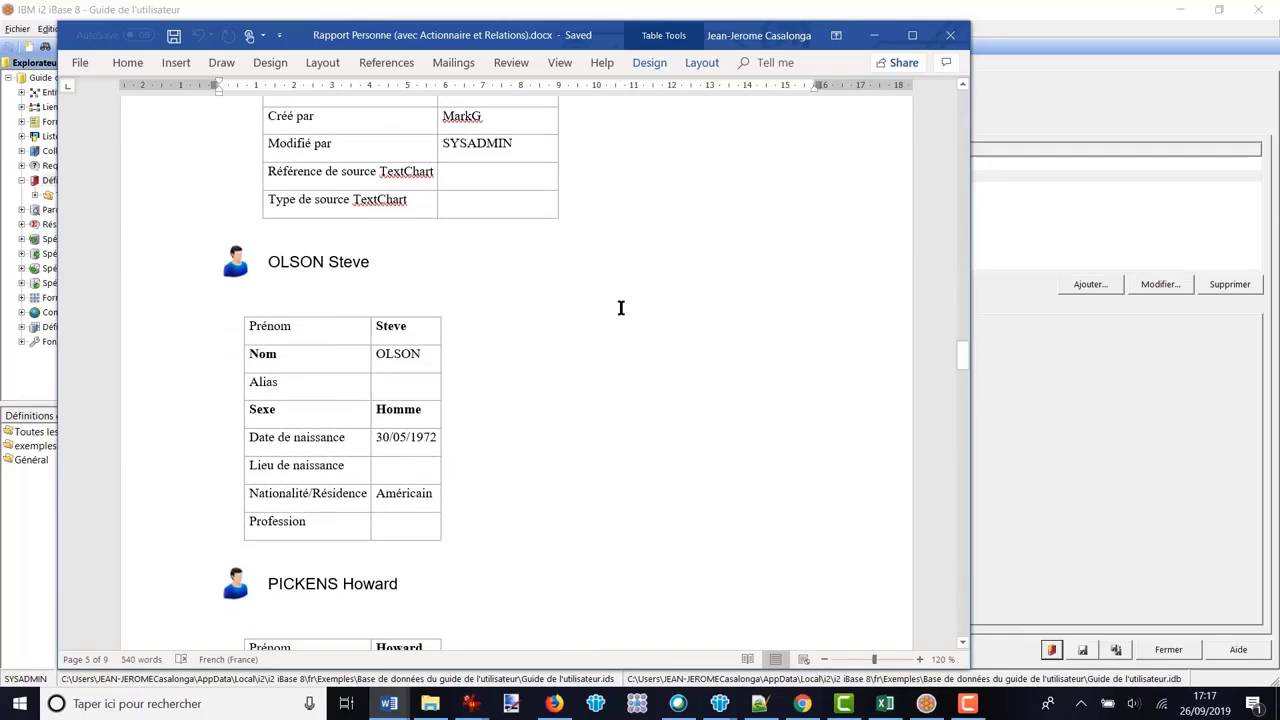
pyautogui.scroll(-16, 630, 310)
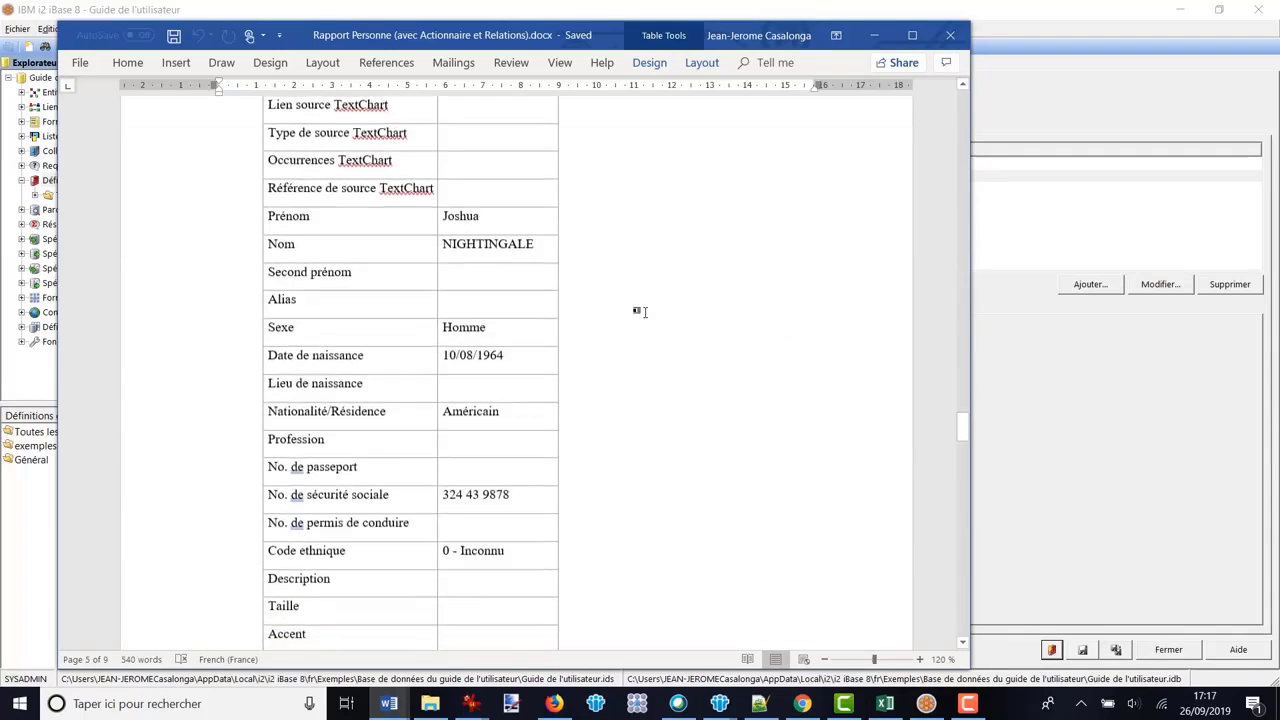
pyautogui.scroll(-19, 643, 312)
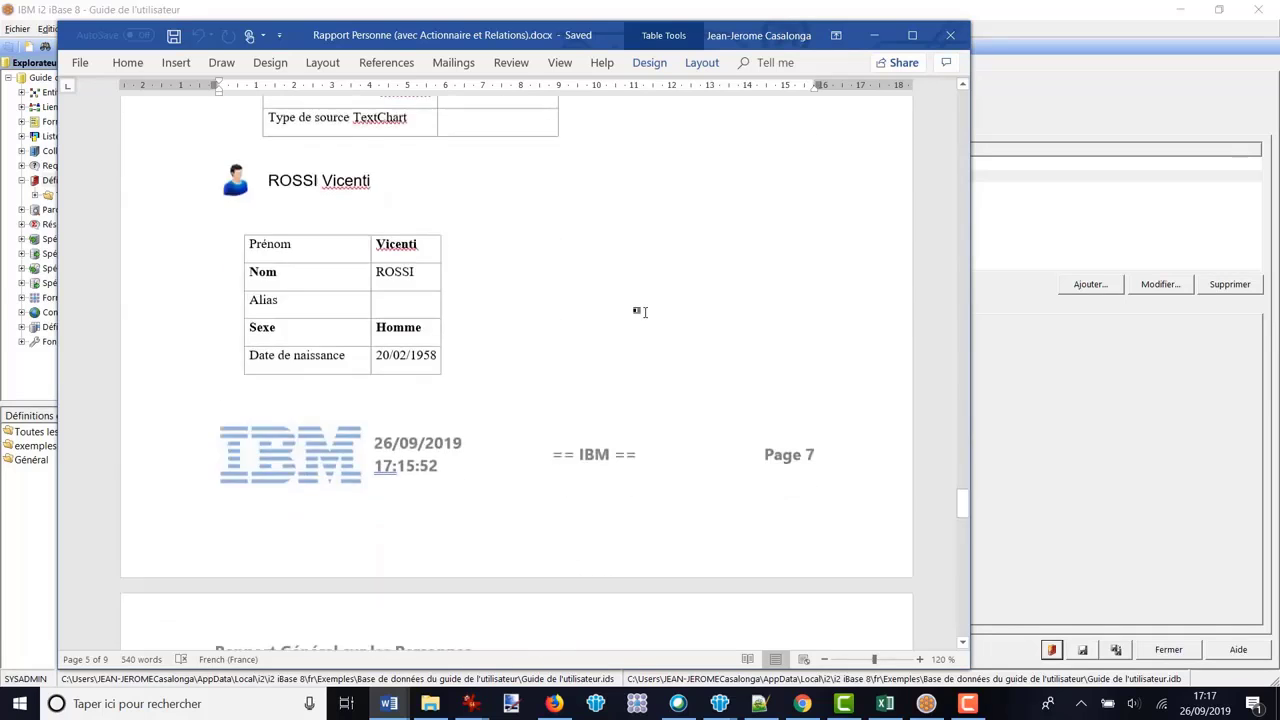
pyautogui.scroll(-20, 643, 312)
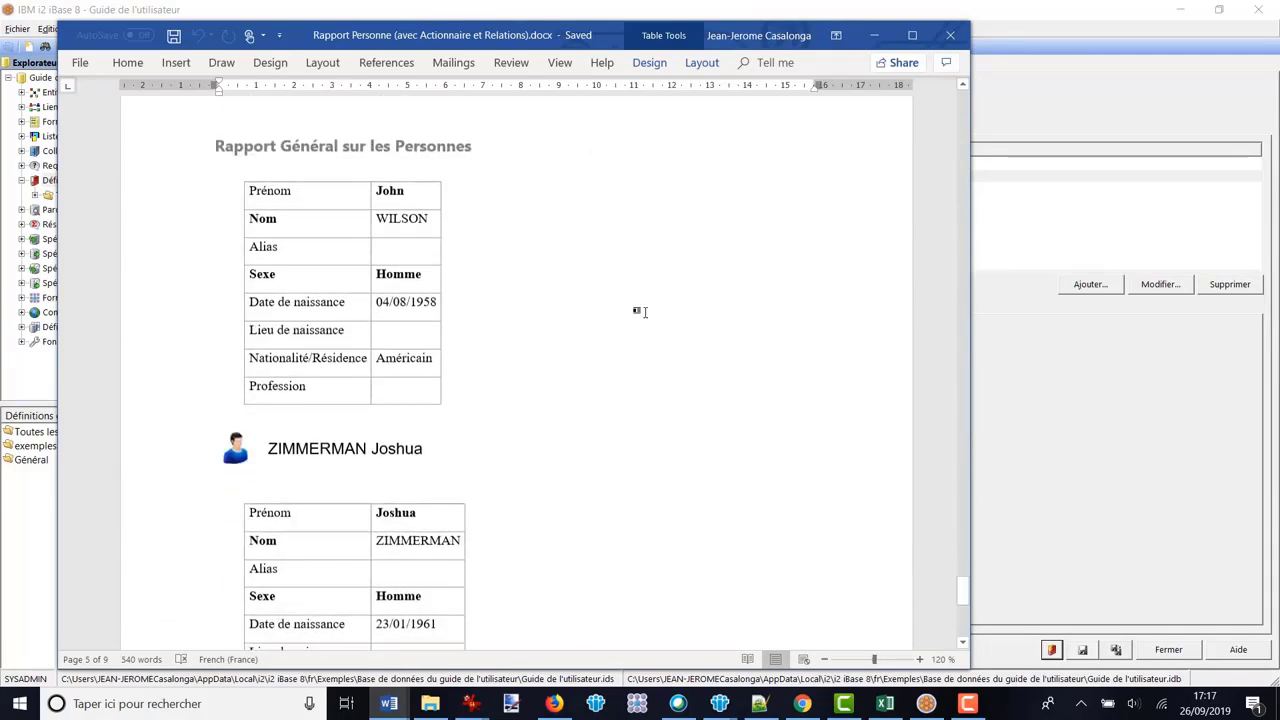
pyautogui.scroll(-7, 643, 312)
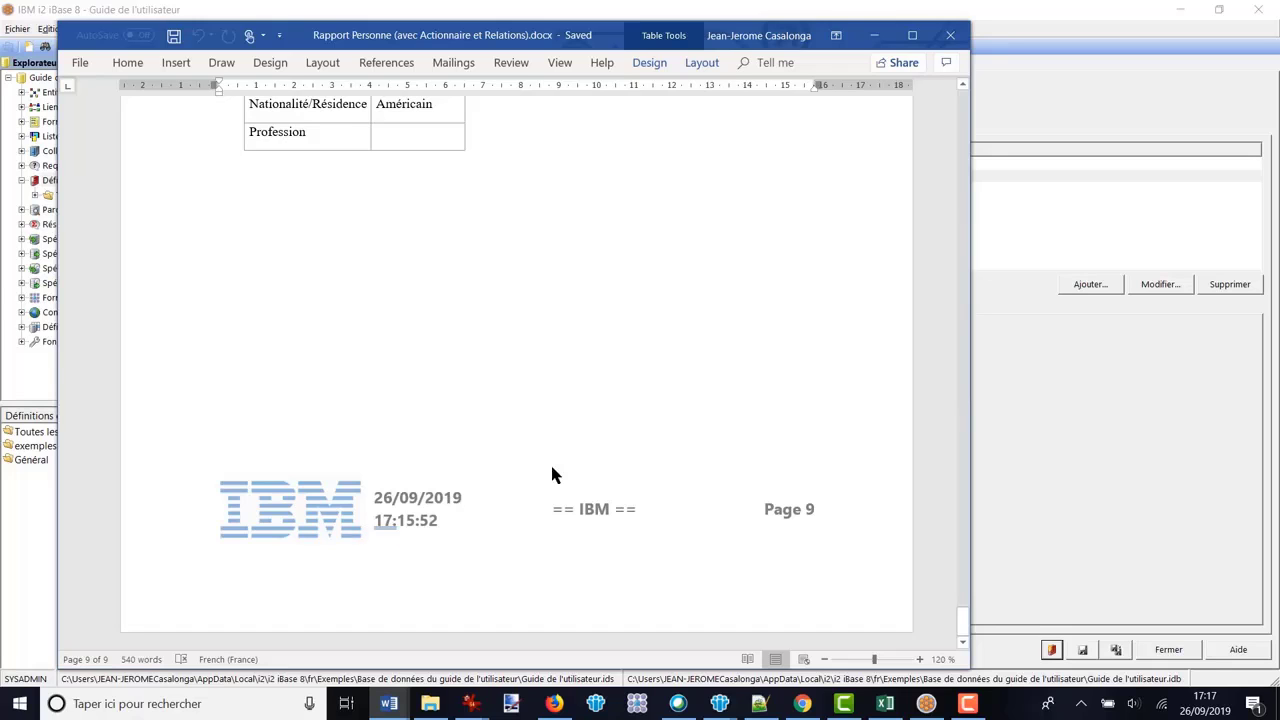
pyautogui.moveTo(965, 620); pyautogui.dragTo(958, 99)
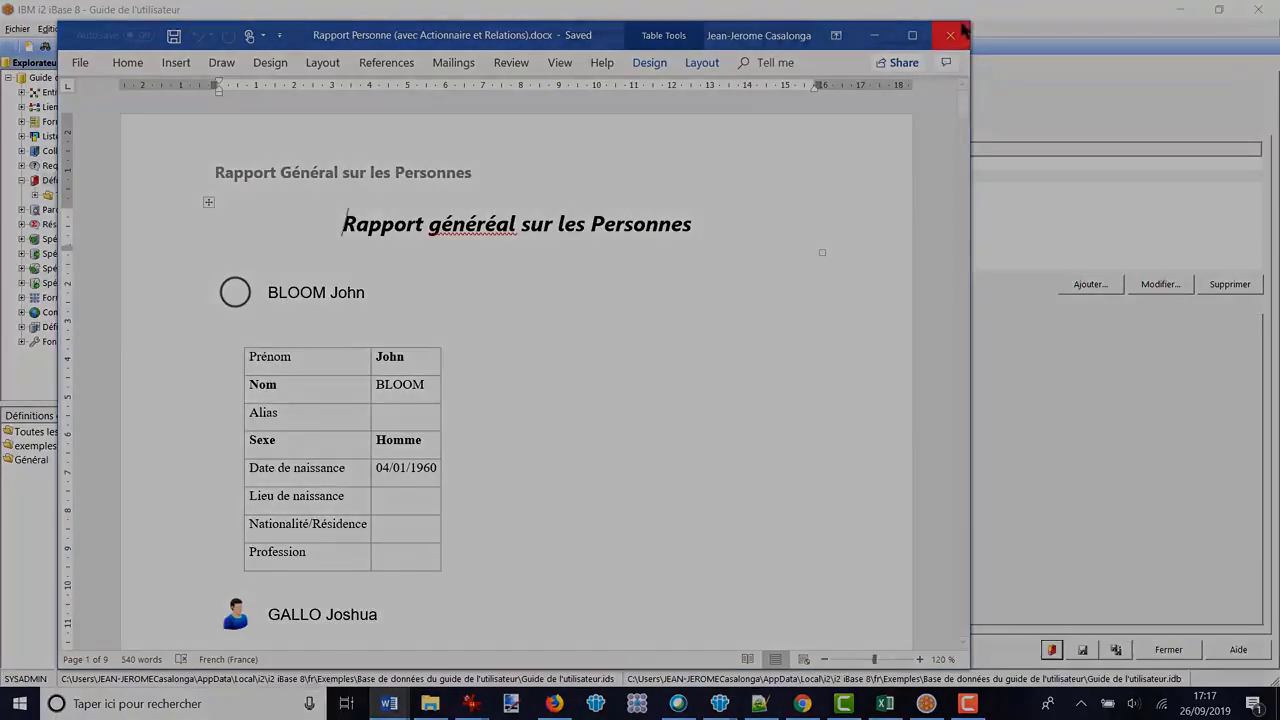
pyautogui.click(950, 35)
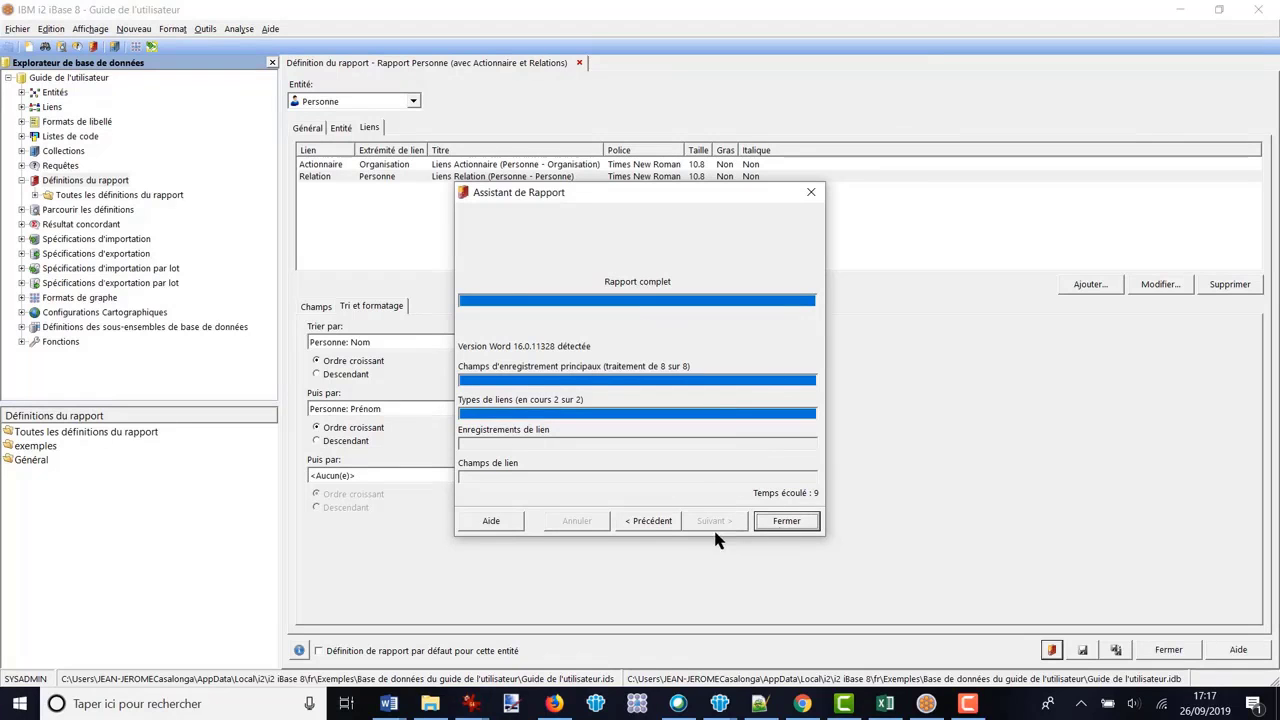
# Generate the report again as a Rapport standard and enlarge it in the report viewer
pyautogui.click(642, 523)
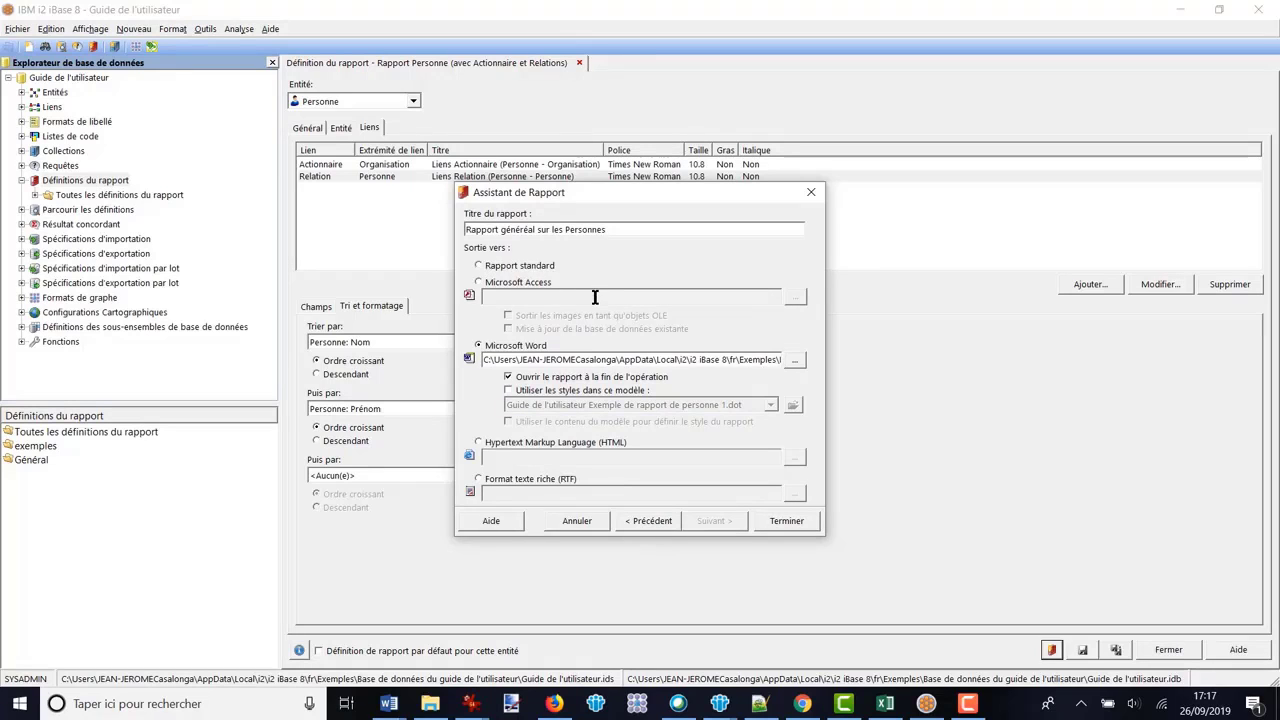
pyautogui.click(479, 266)
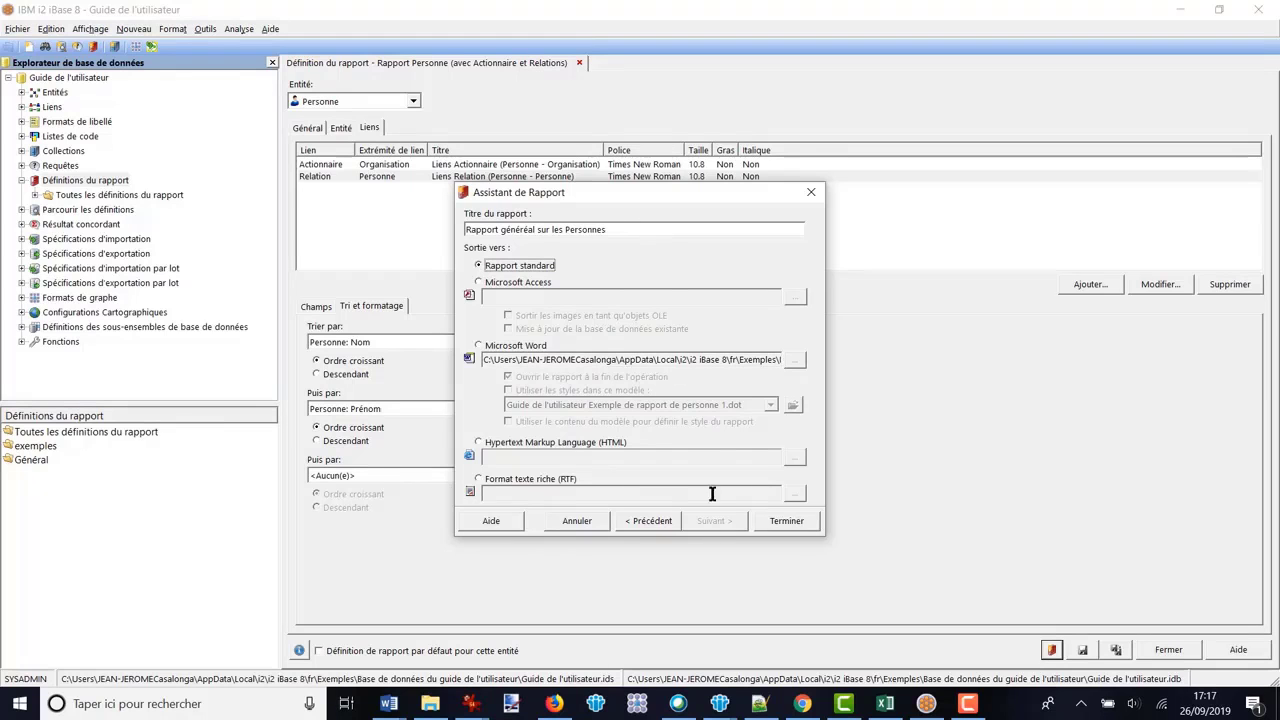
pyautogui.click(784, 521)
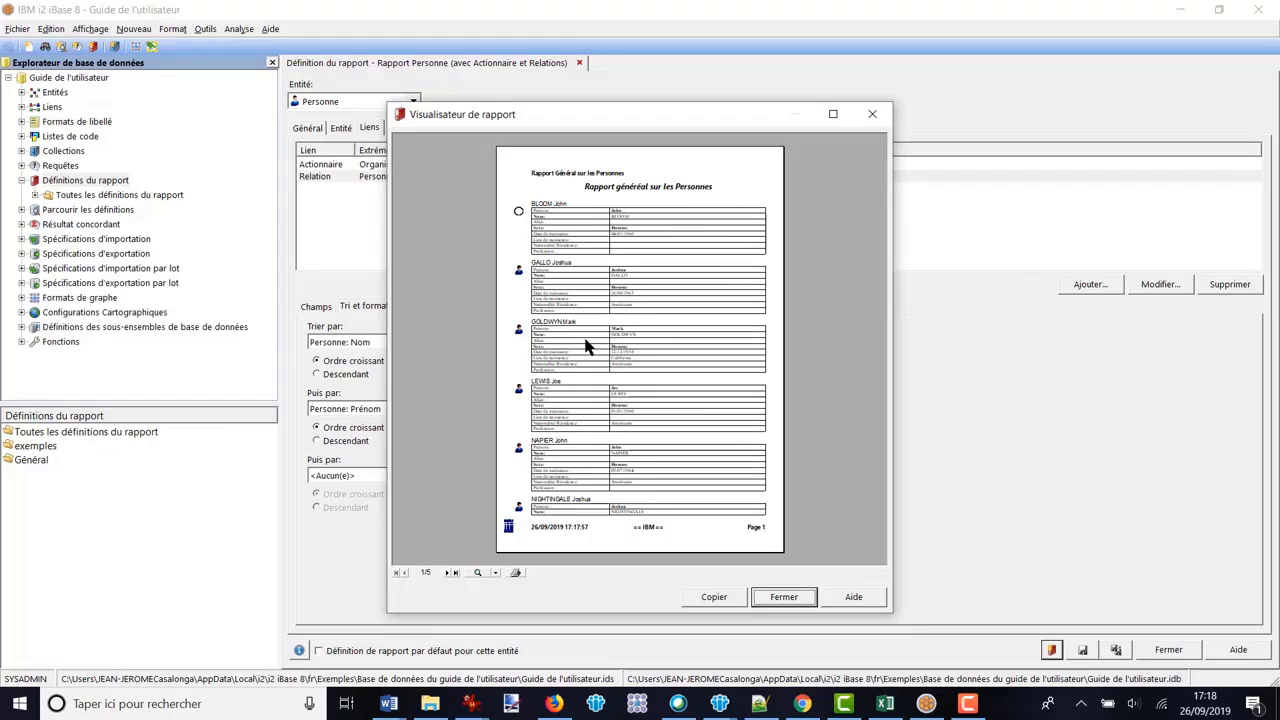
pyautogui.click(833, 114)
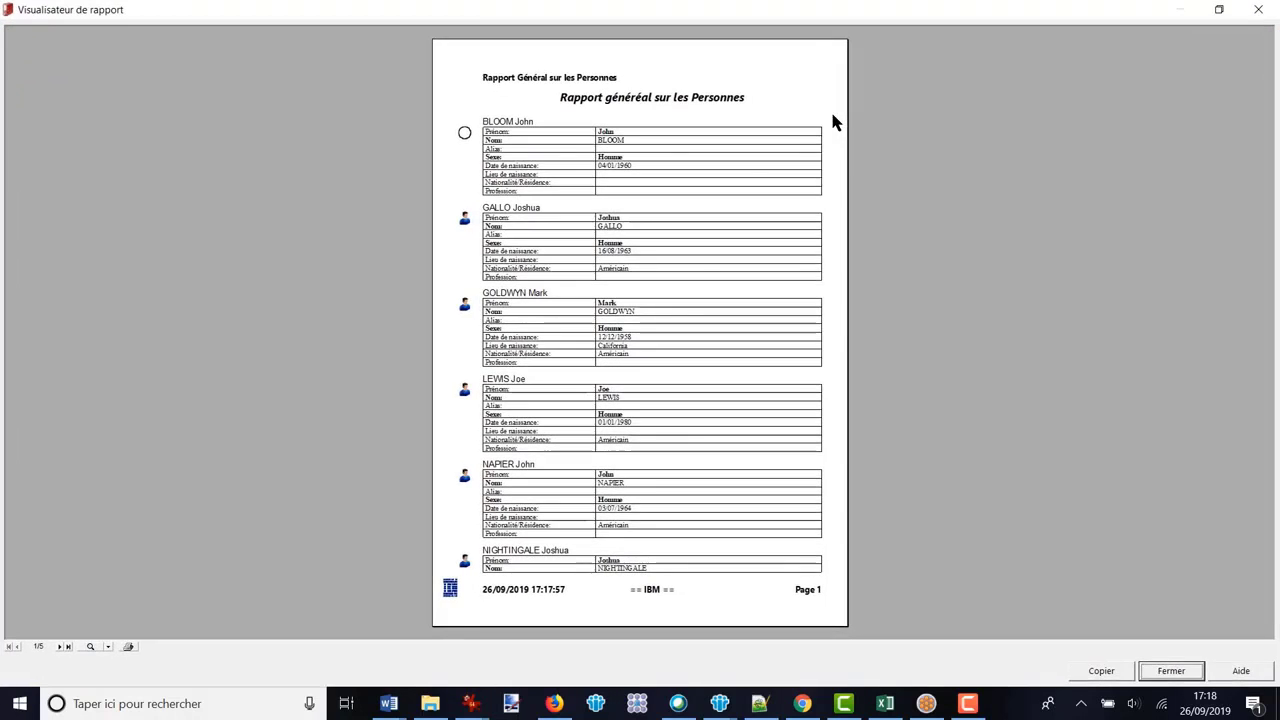
pyautogui.click(90, 647)
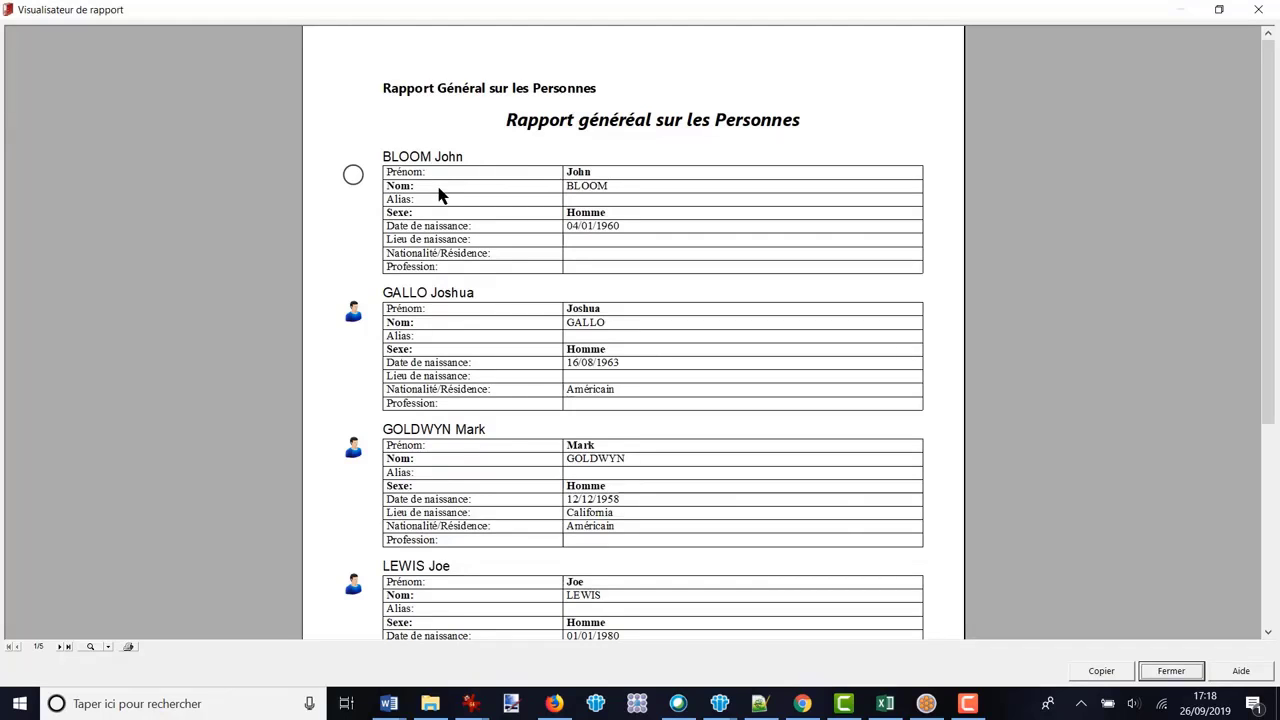
# Examine the standard report's person records, Relation link tables and page footers through page 4, then close the viewer
pyautogui.scroll(-15, 438, 195)
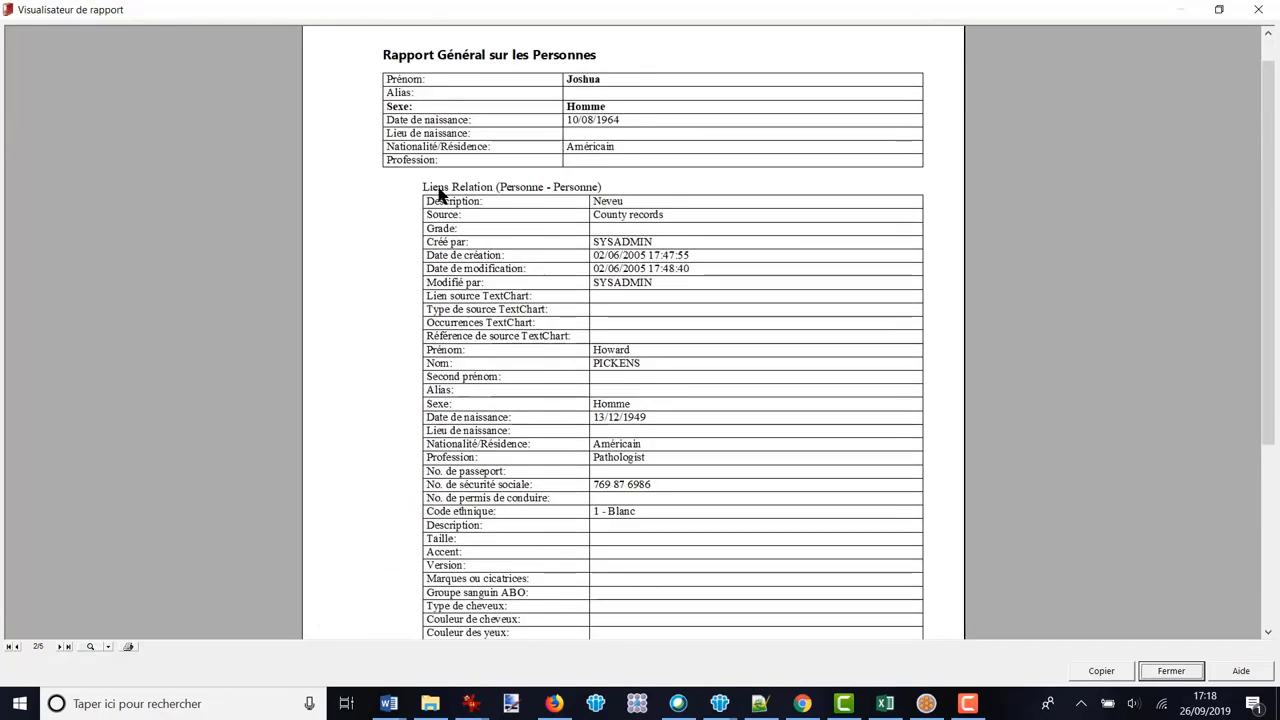
pyautogui.scroll(5, 440, 197)
pyautogui.scroll(-5, 441, 200)
pyautogui.scroll(1, 443, 203)
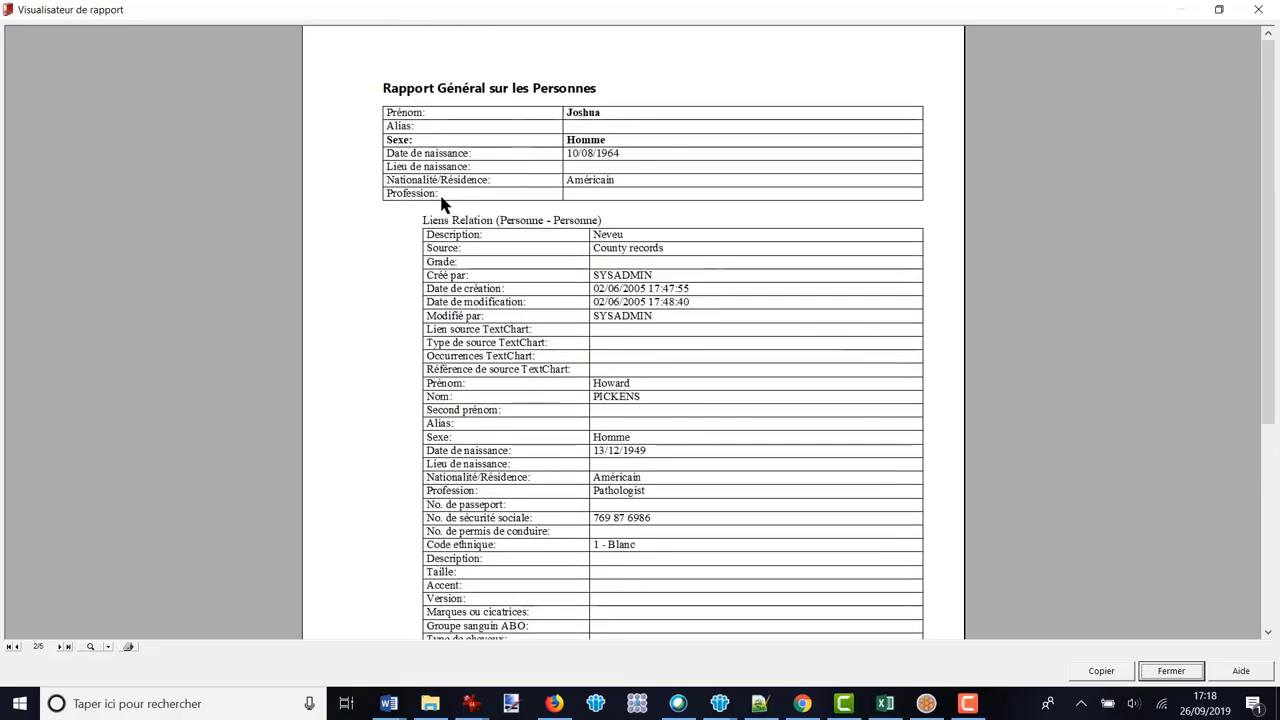
pyautogui.scroll(-1, 623, 280)
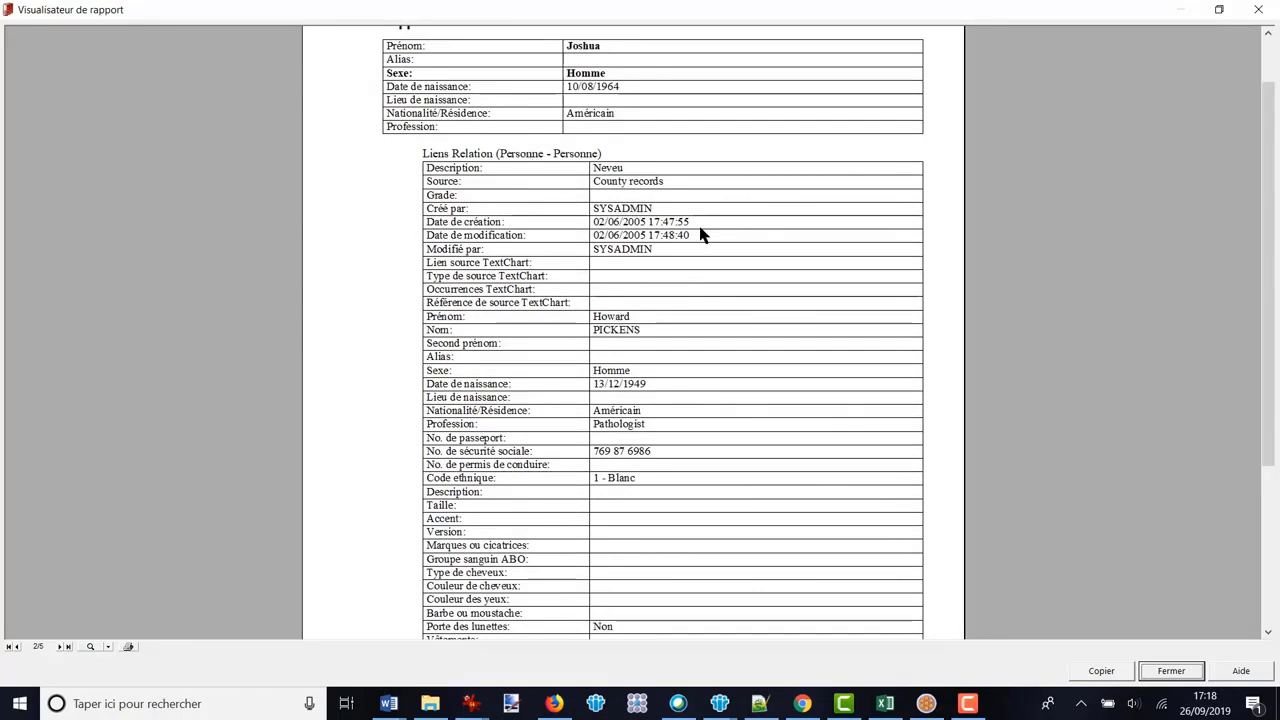
pyautogui.scroll(-2, 703, 234)
pyautogui.scroll(-3, 909, 457)
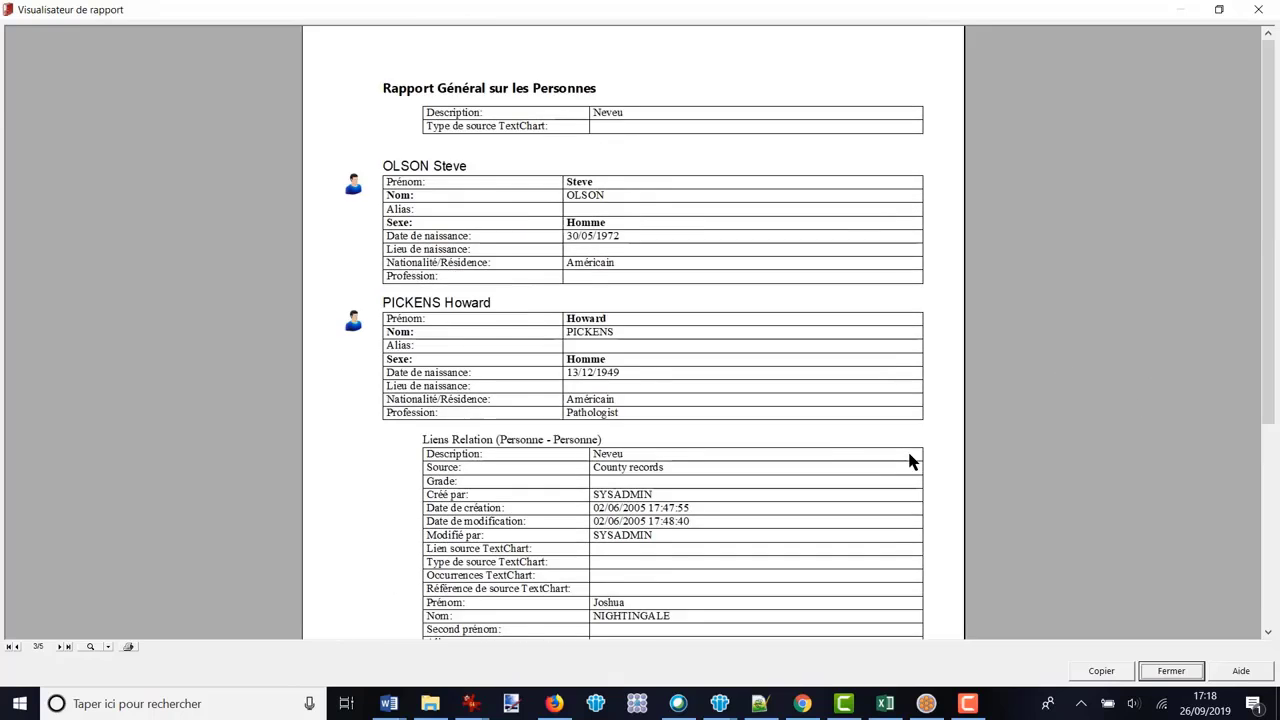
pyautogui.scroll(1, 586, 371)
pyautogui.scroll(-1, 586, 371)
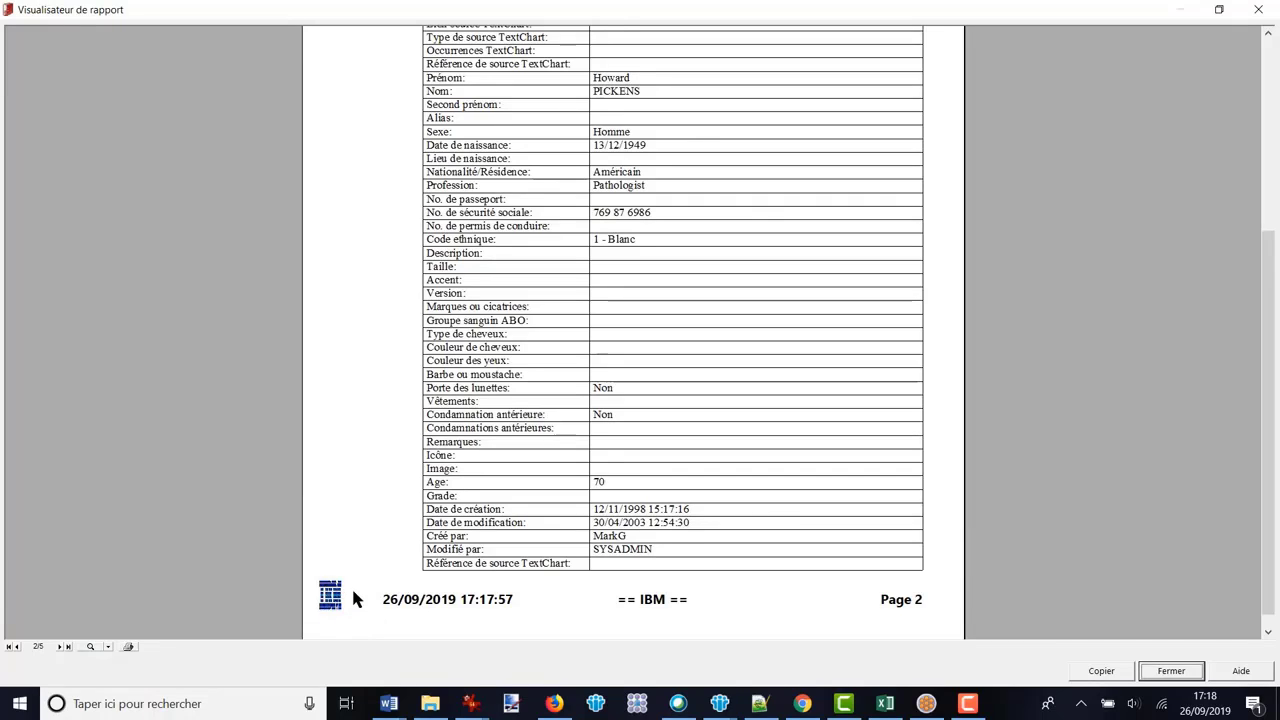
pyautogui.scroll(1, 357, 470)
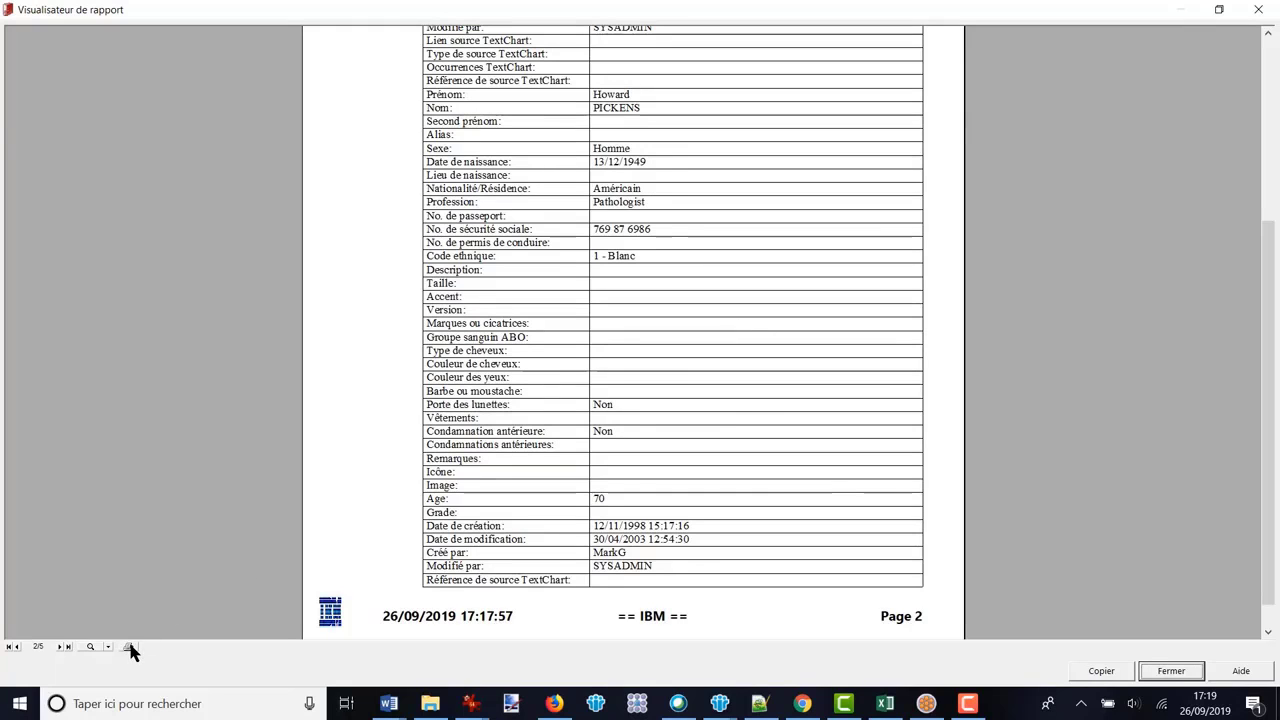
pyautogui.click(66, 647)
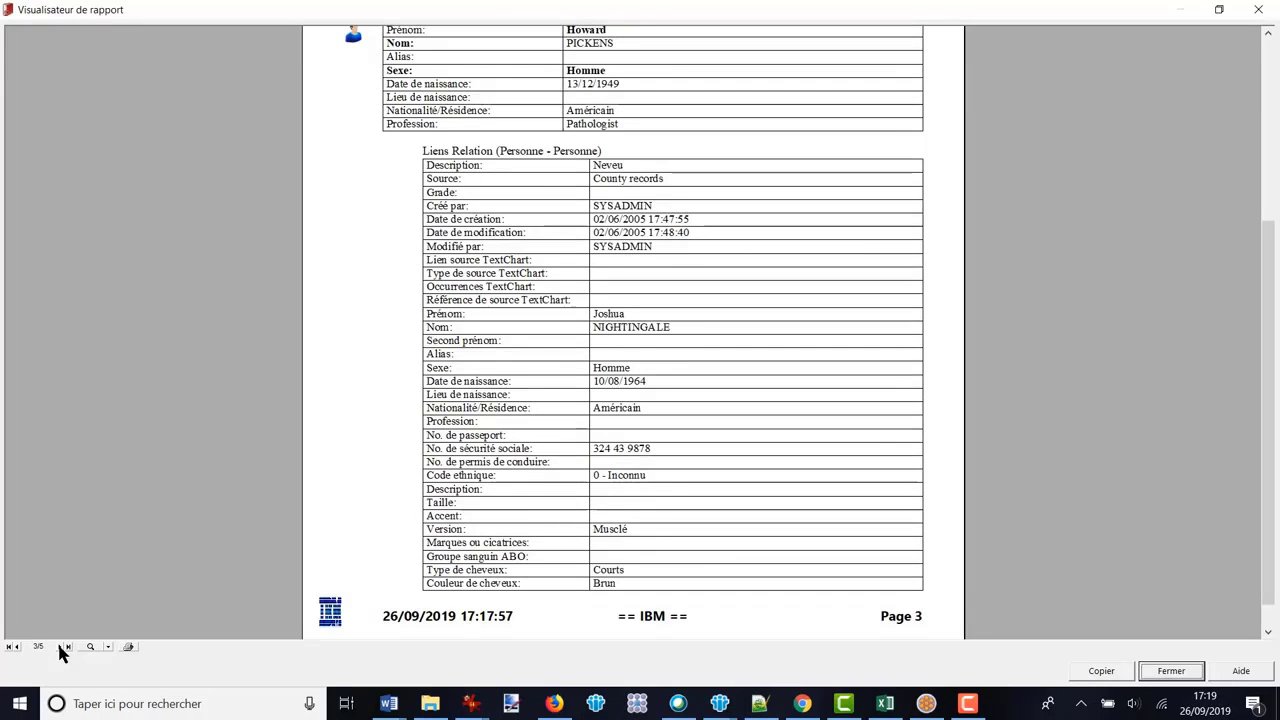
pyautogui.click(66, 647)
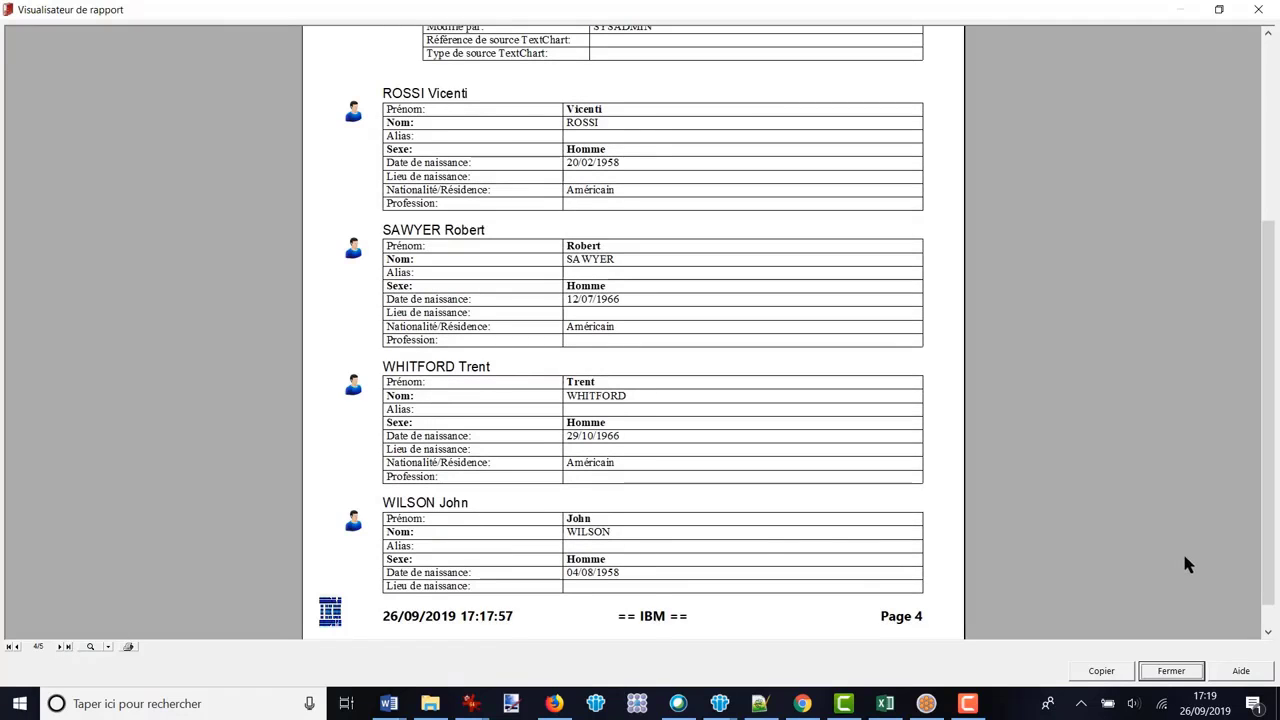
pyautogui.click(1171, 671)
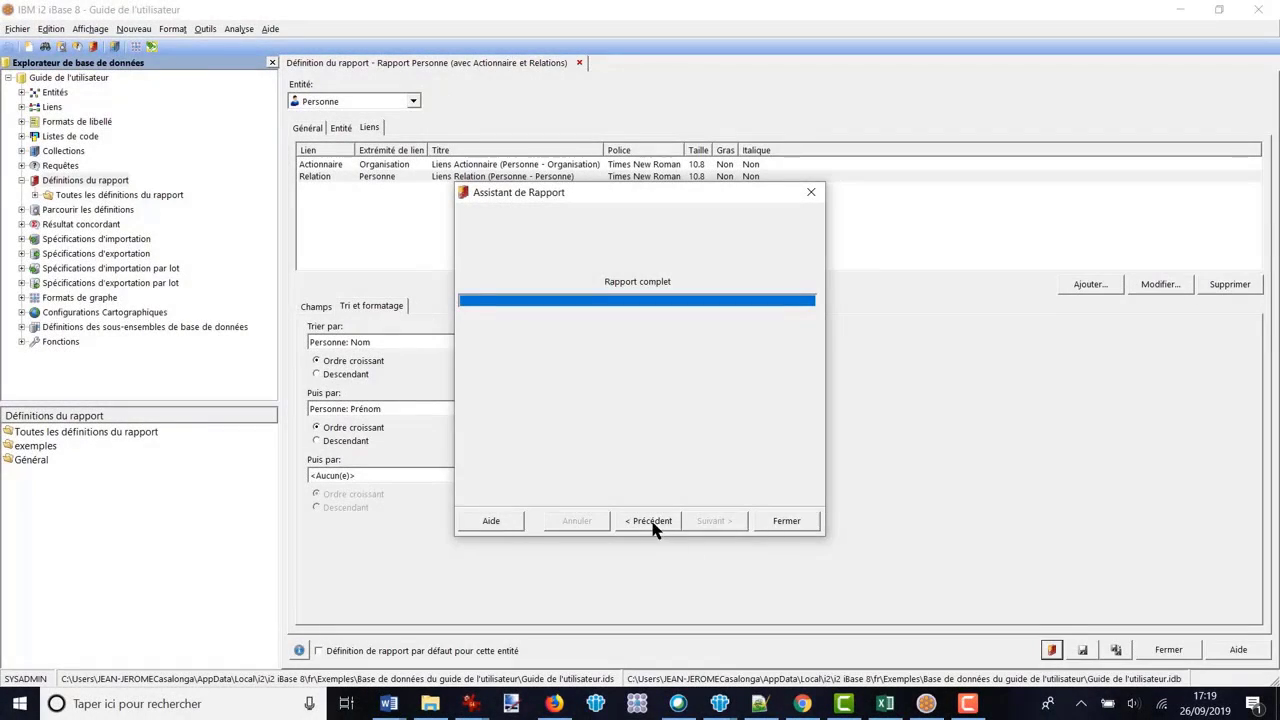
# Generate the report in HTML format with the file name "Nouveau rapport Personne (relations et Actionnaire).htm"
pyautogui.click(652, 521)
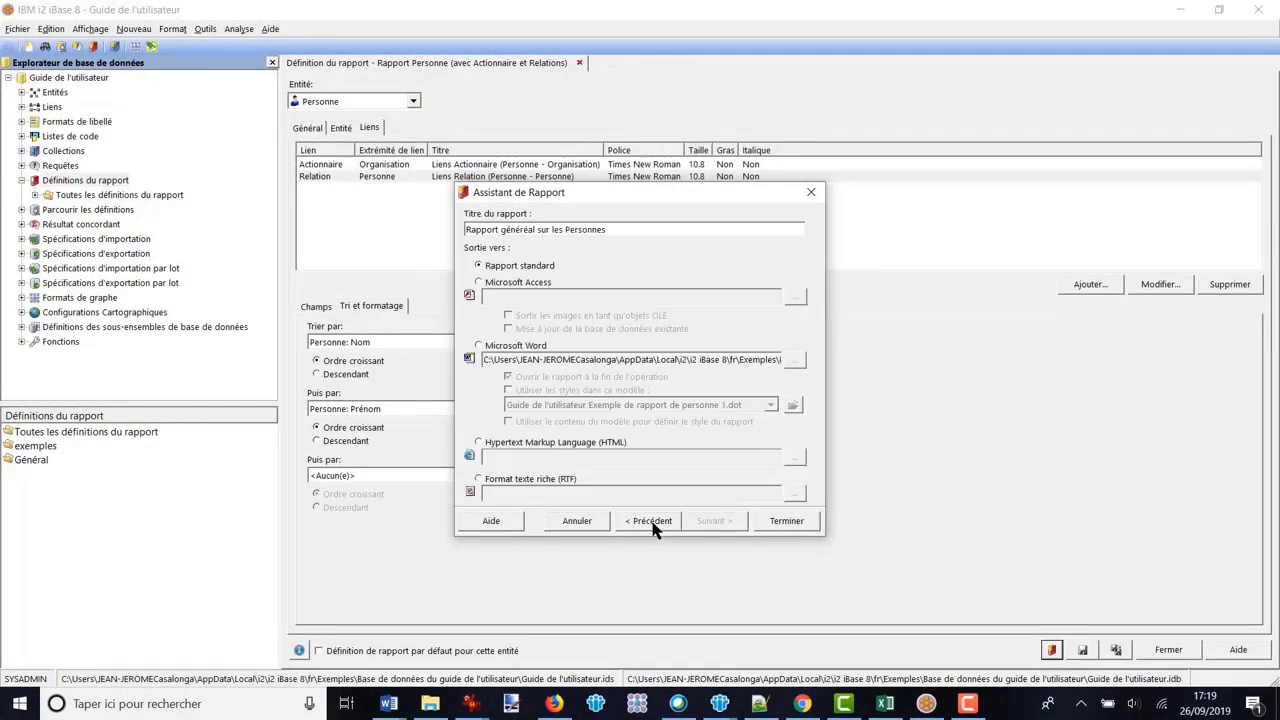
pyautogui.click(479, 444)
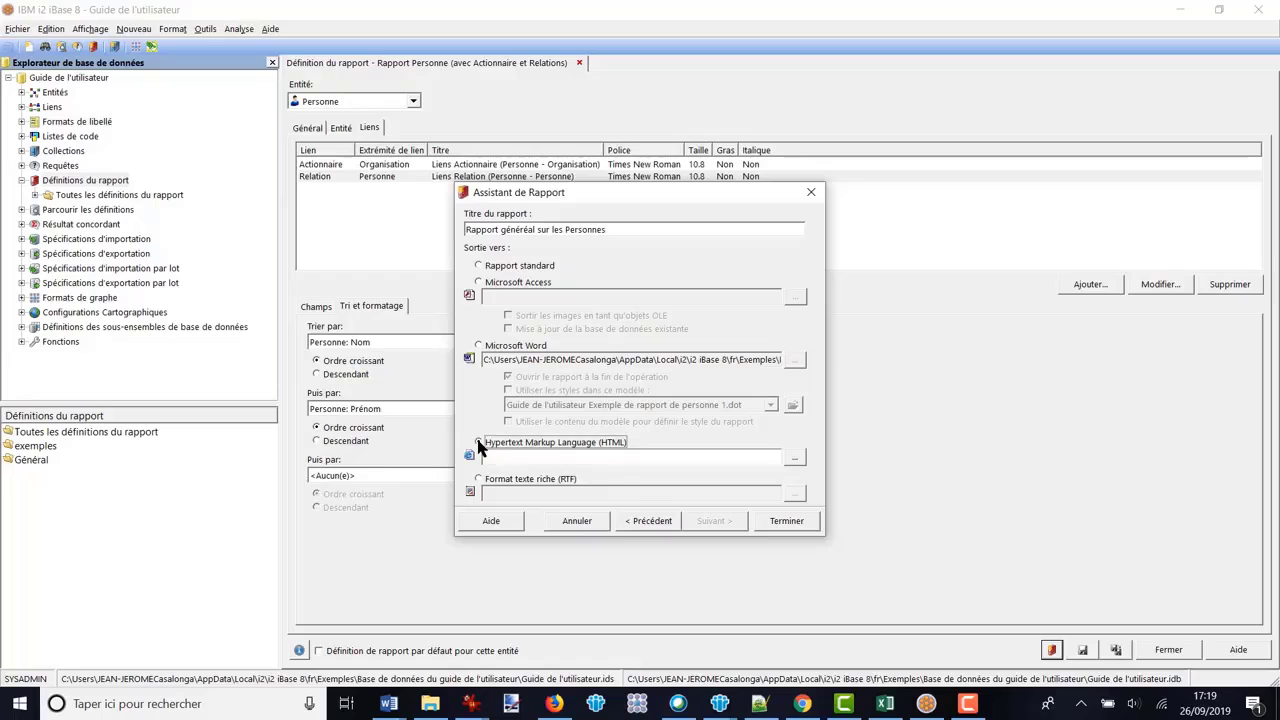
pyautogui.click(797, 455)
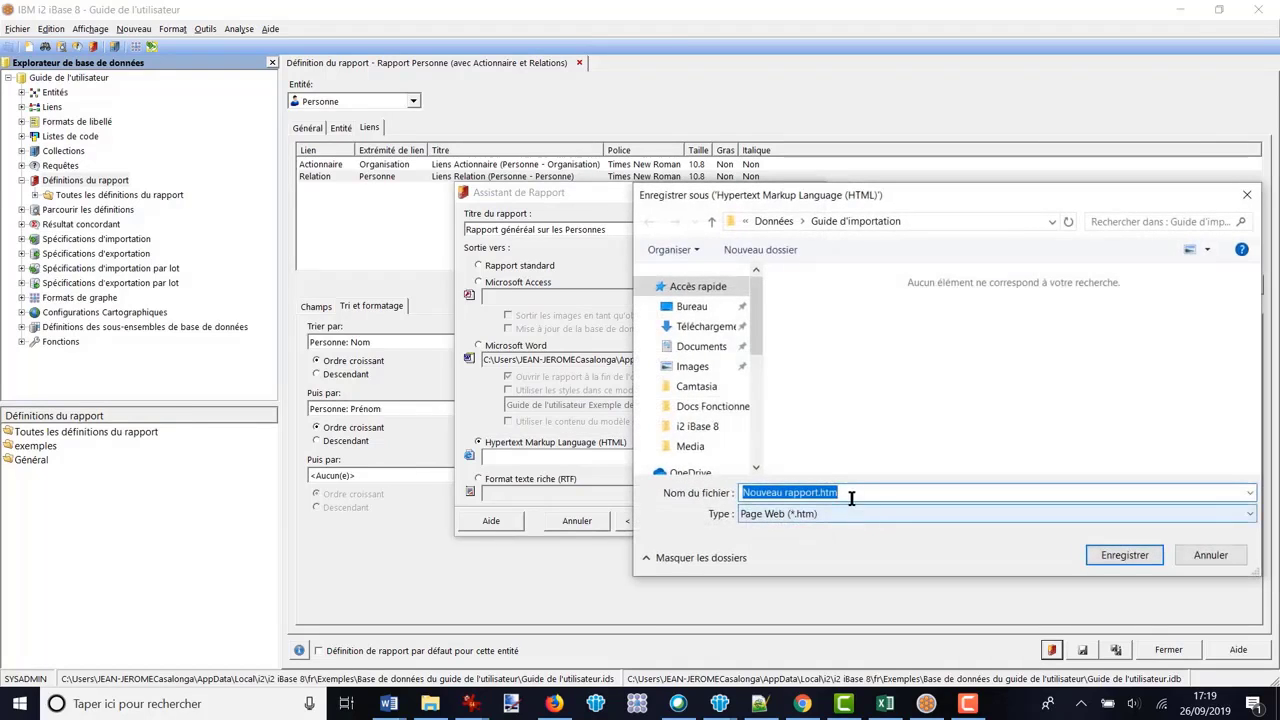
pyautogui.click(817, 492)
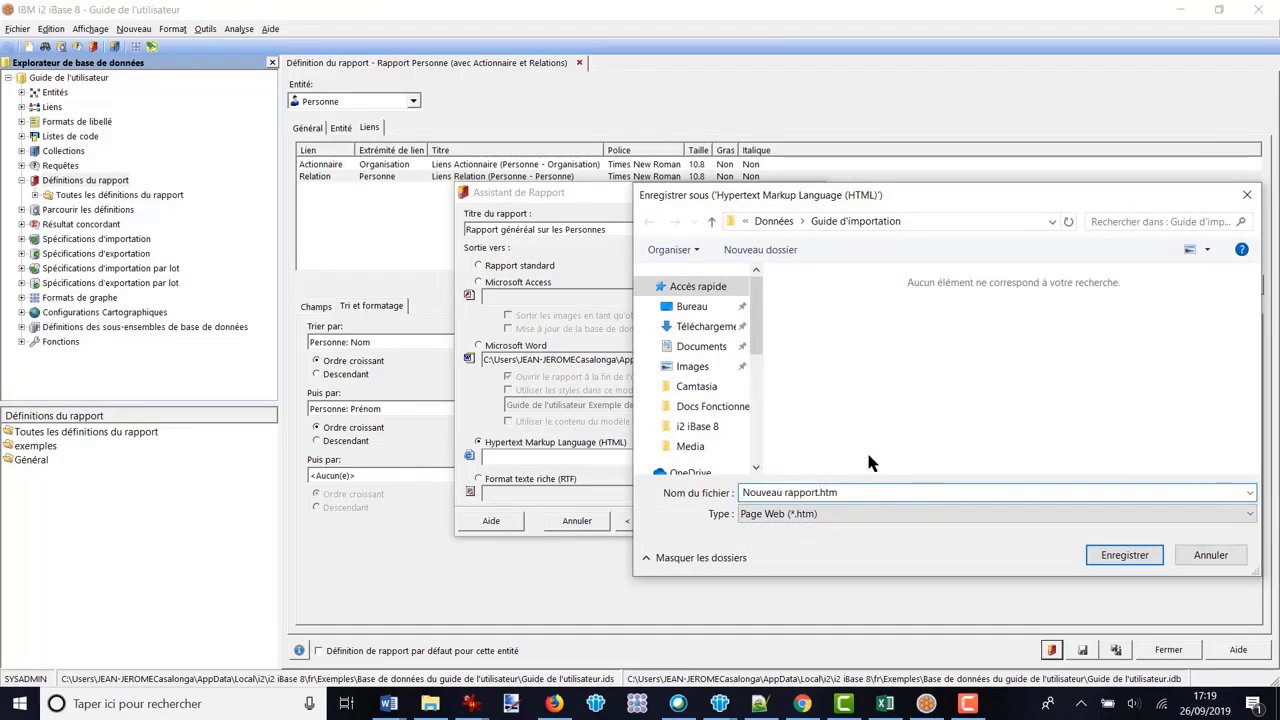
pyautogui.write('Personne (relations &')
pyautogui.press('BackSpace')
pyautogui.write('et Actionnaire)')
pyautogui.click(859, 512)
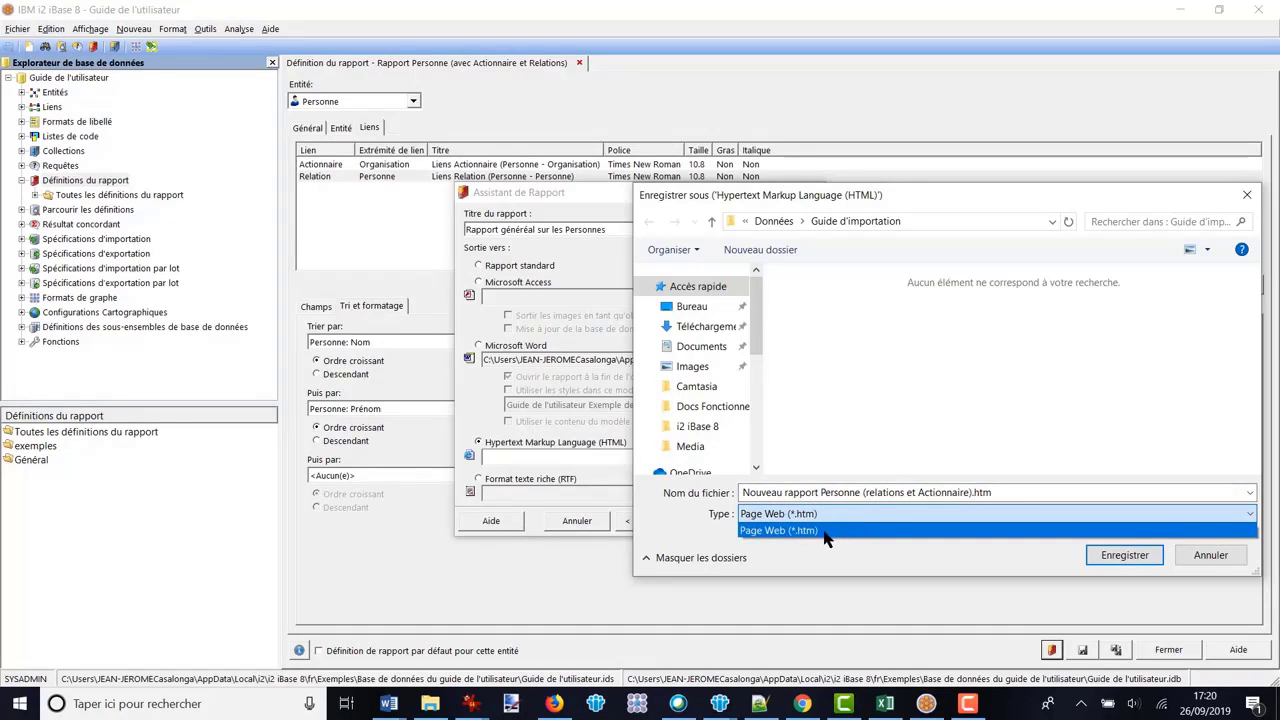
pyautogui.click(824, 531)
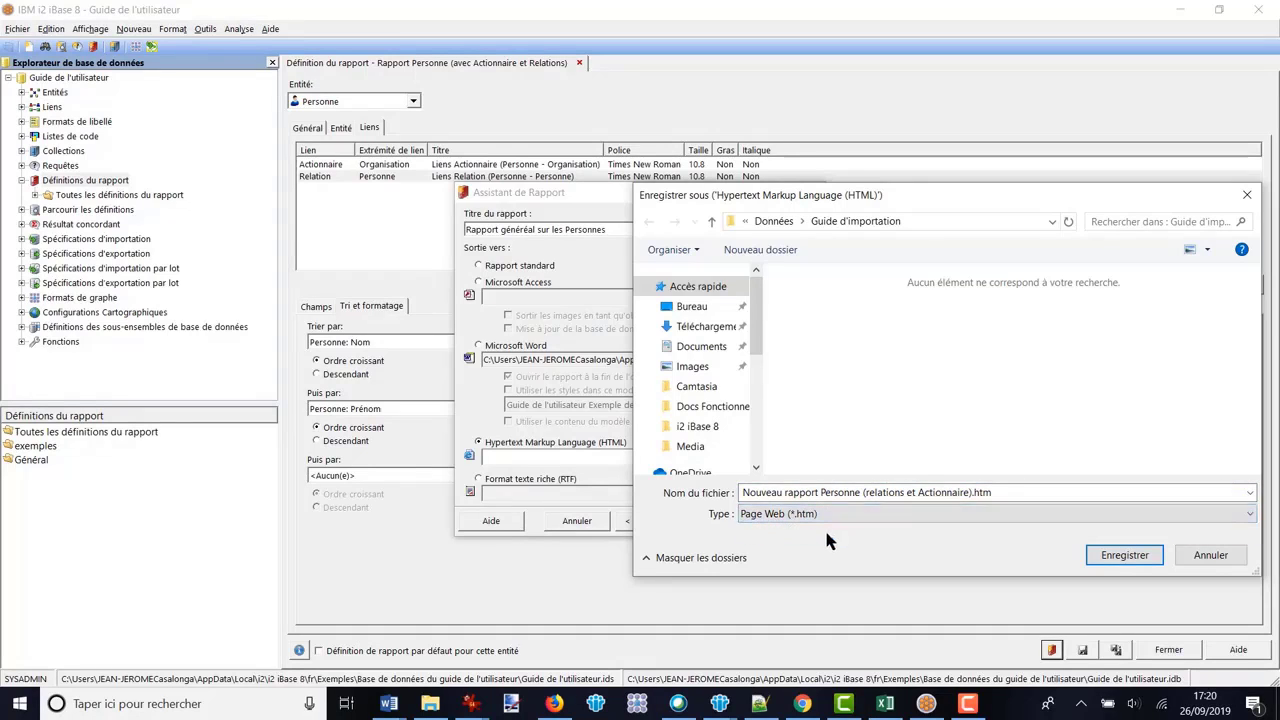
pyautogui.click(1120, 558)
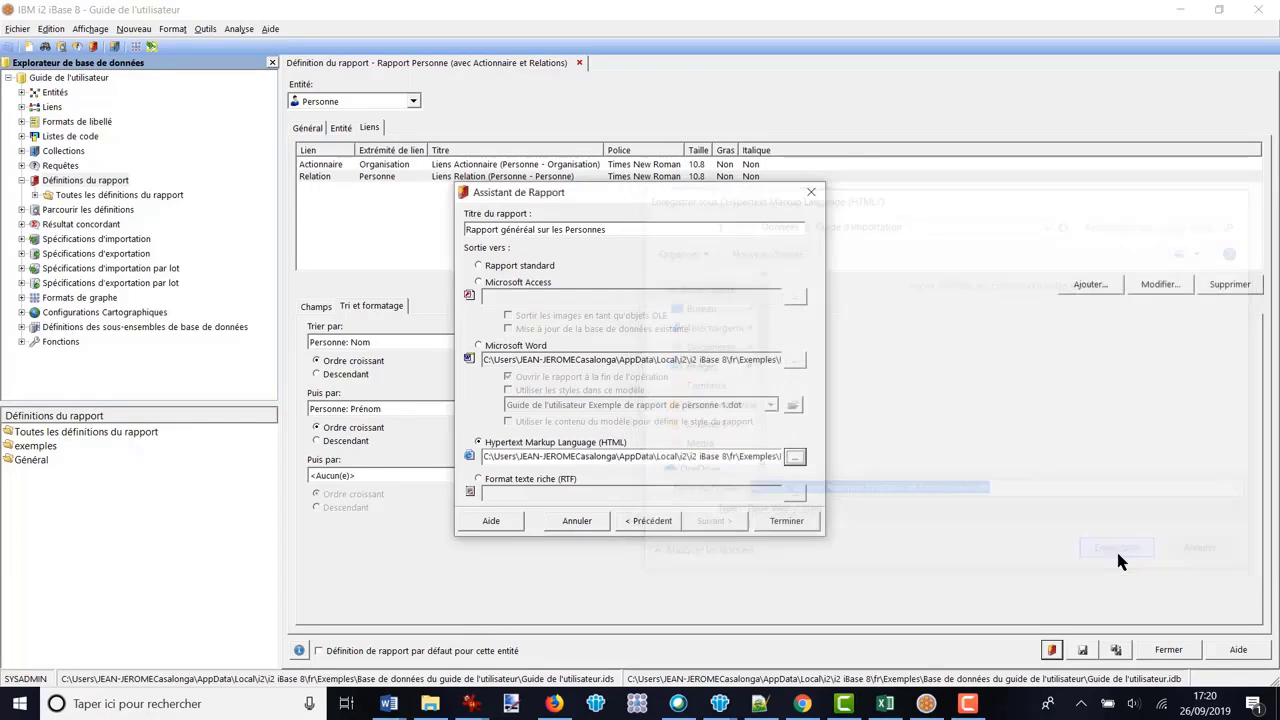
pyautogui.click(784, 522)
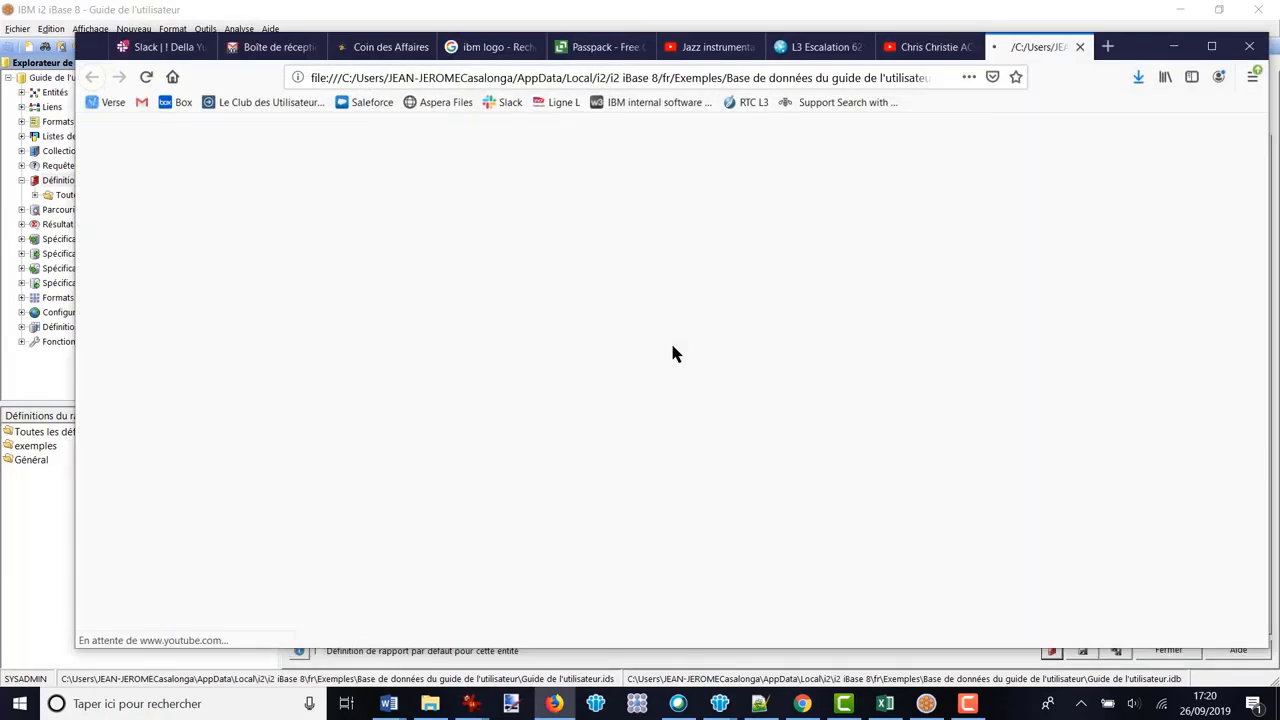
# Review the title and person tables of the HTML report in the browser, then minimize the browser window
pyautogui.scroll(-4, 920, 306)
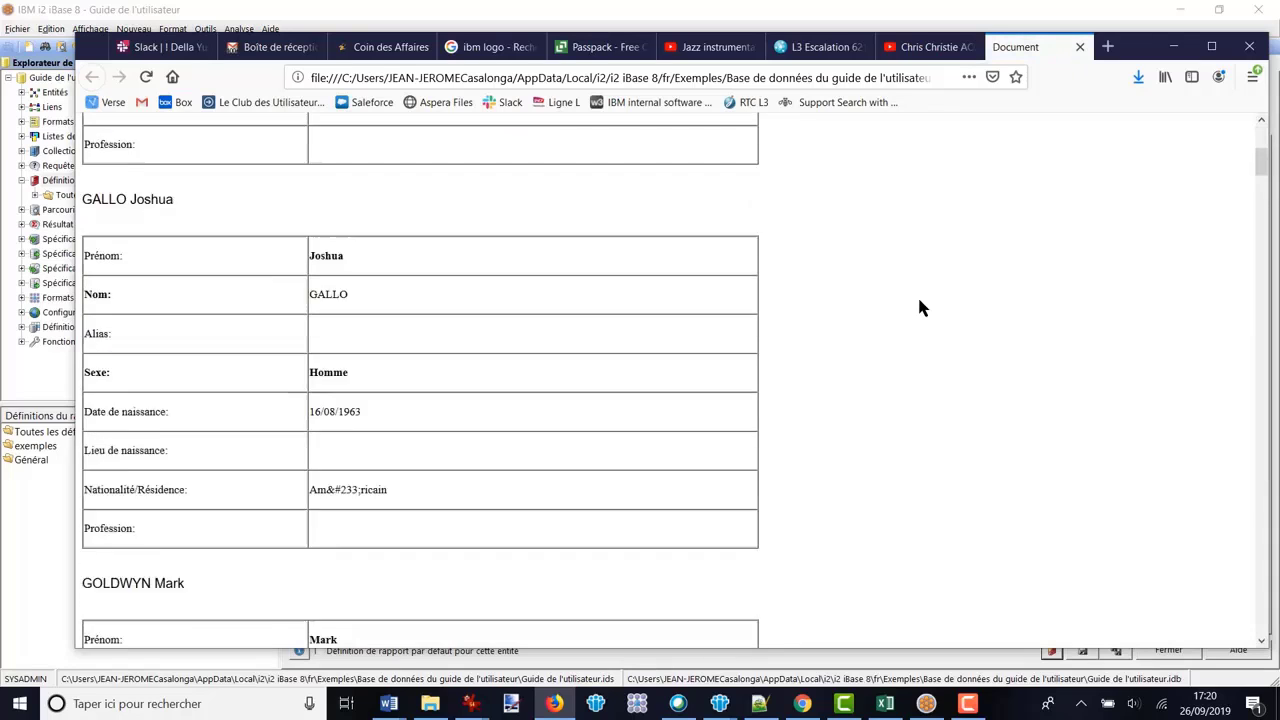
pyautogui.scroll(4, 920, 308)
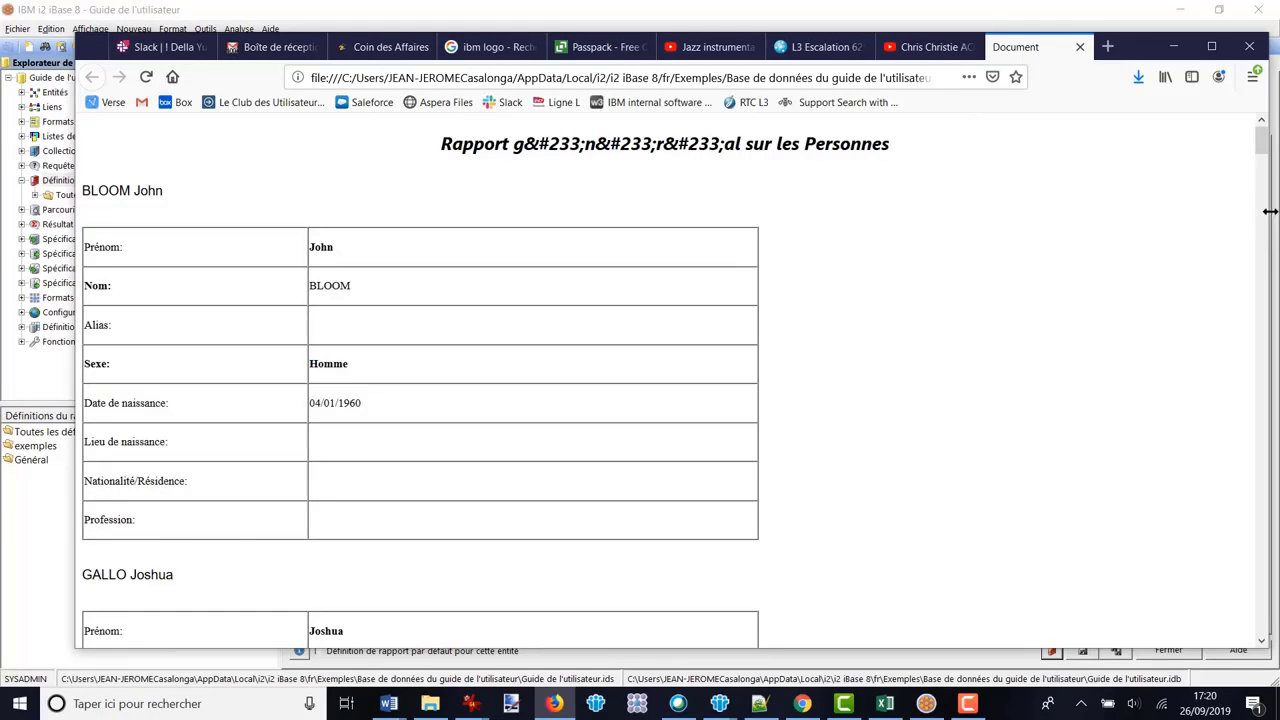
pyautogui.moveTo(1262, 147)
pyautogui.mouseDown()
pyautogui.moveTo(1225, 391)
pyautogui.moveTo(1217, 591)
pyautogui.moveTo(1250, 130)
pyautogui.mouseUp()
pyautogui.click(1174, 50)
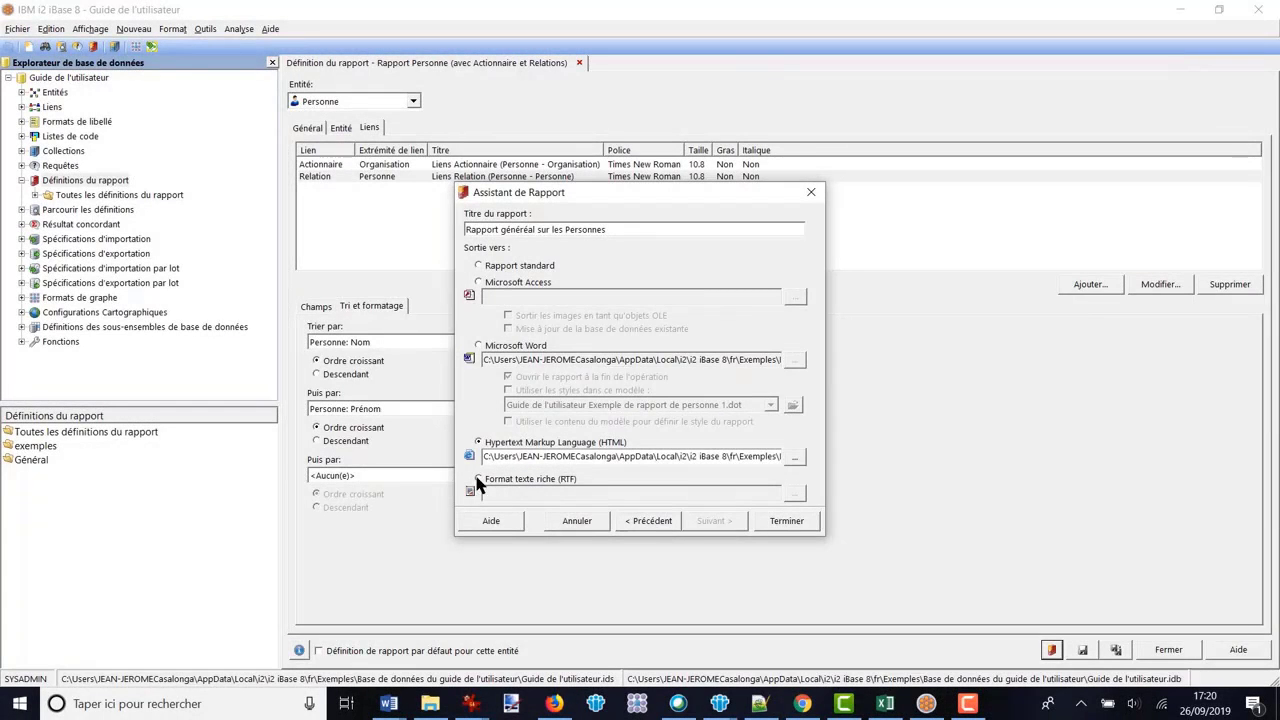
# Generate the report in Format texte riche (RTF) with the file name "Nouveau rapport Personne JJC.rtf"
pyautogui.click(478, 480)
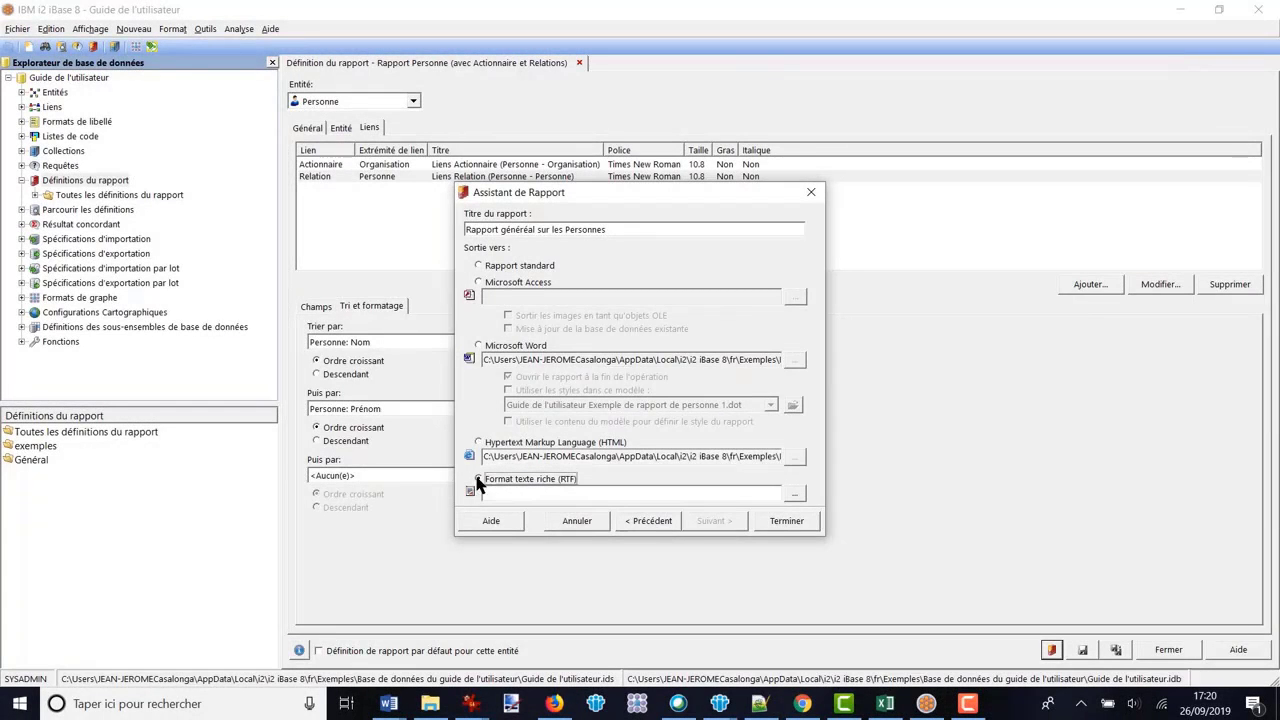
pyautogui.click(796, 494)
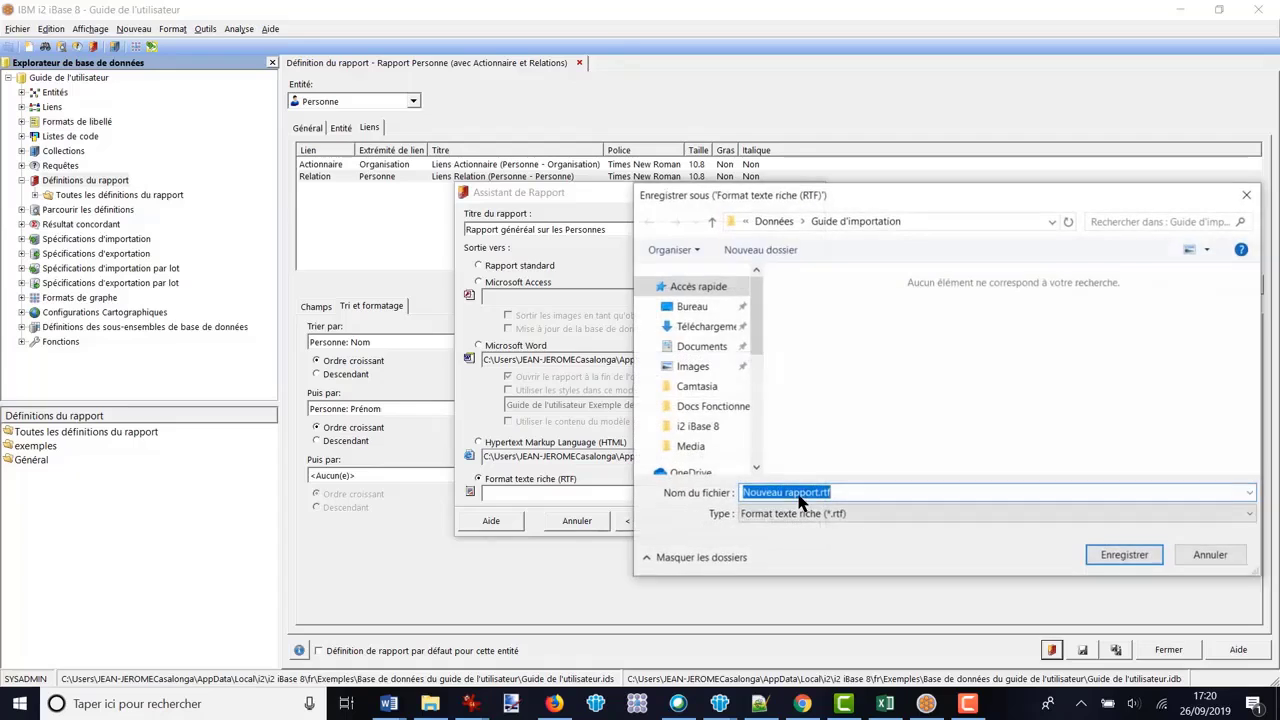
pyautogui.click(824, 492)
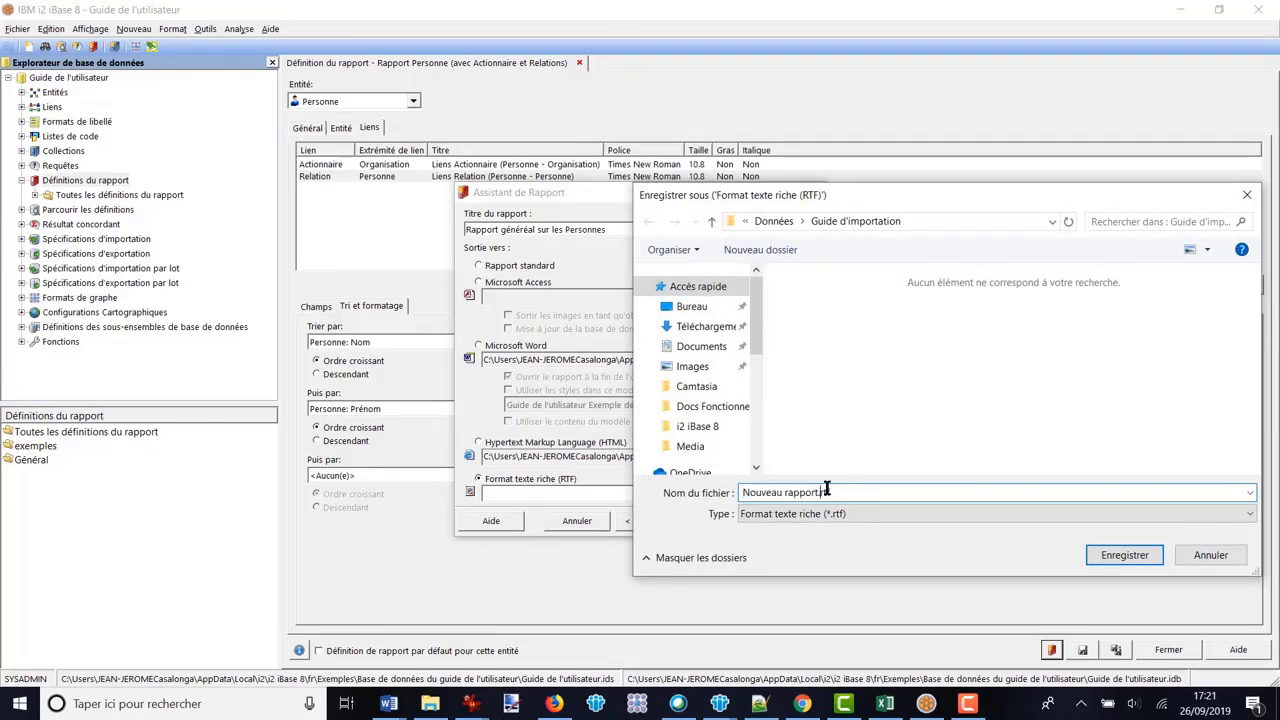
pyautogui.write('Personne JJC')
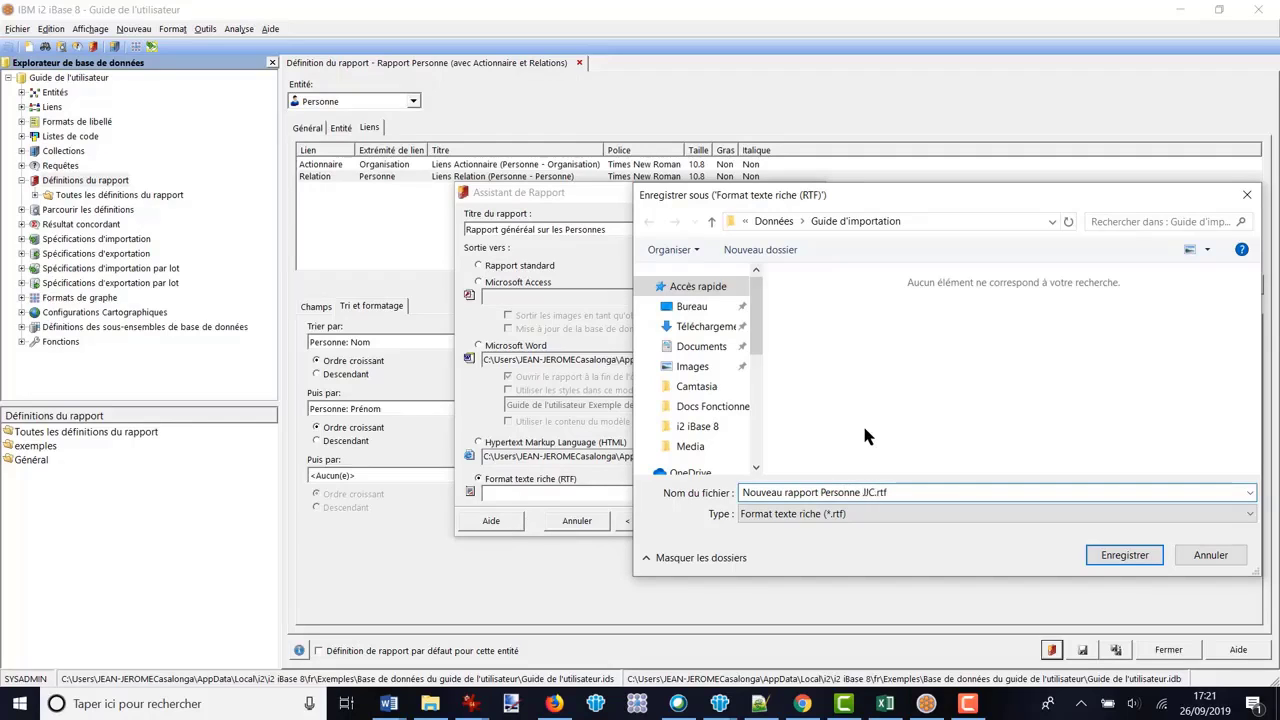
pyautogui.click(1117, 555)
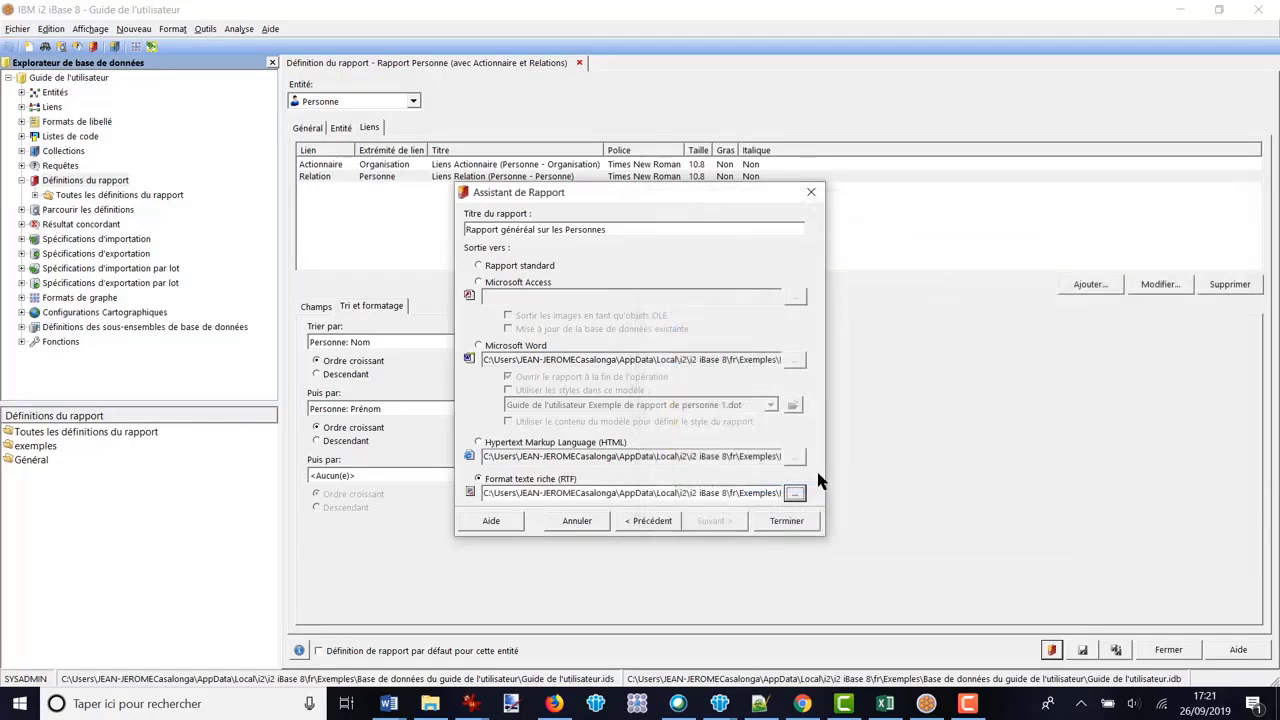
pyautogui.click(786, 522)
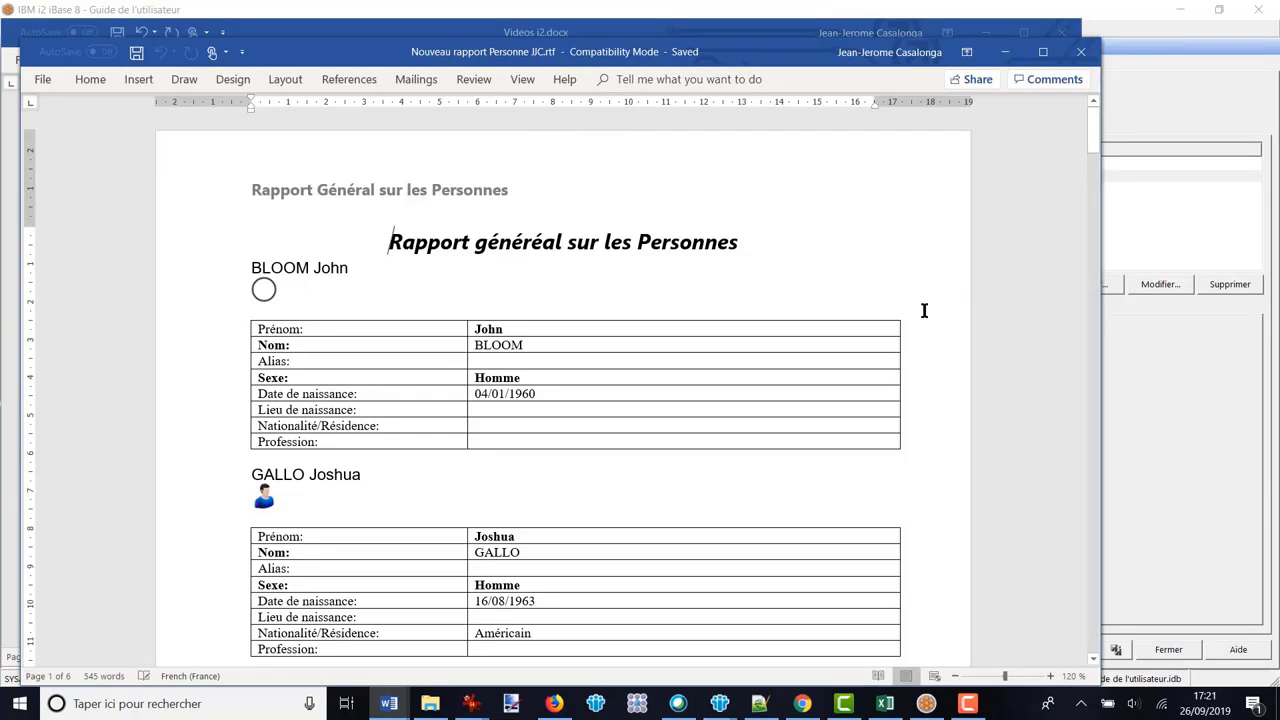
# Examine the RTF report's person records, linked-person table and page footers in Word, then minimize the document
pyautogui.scroll(-15, 924, 311)
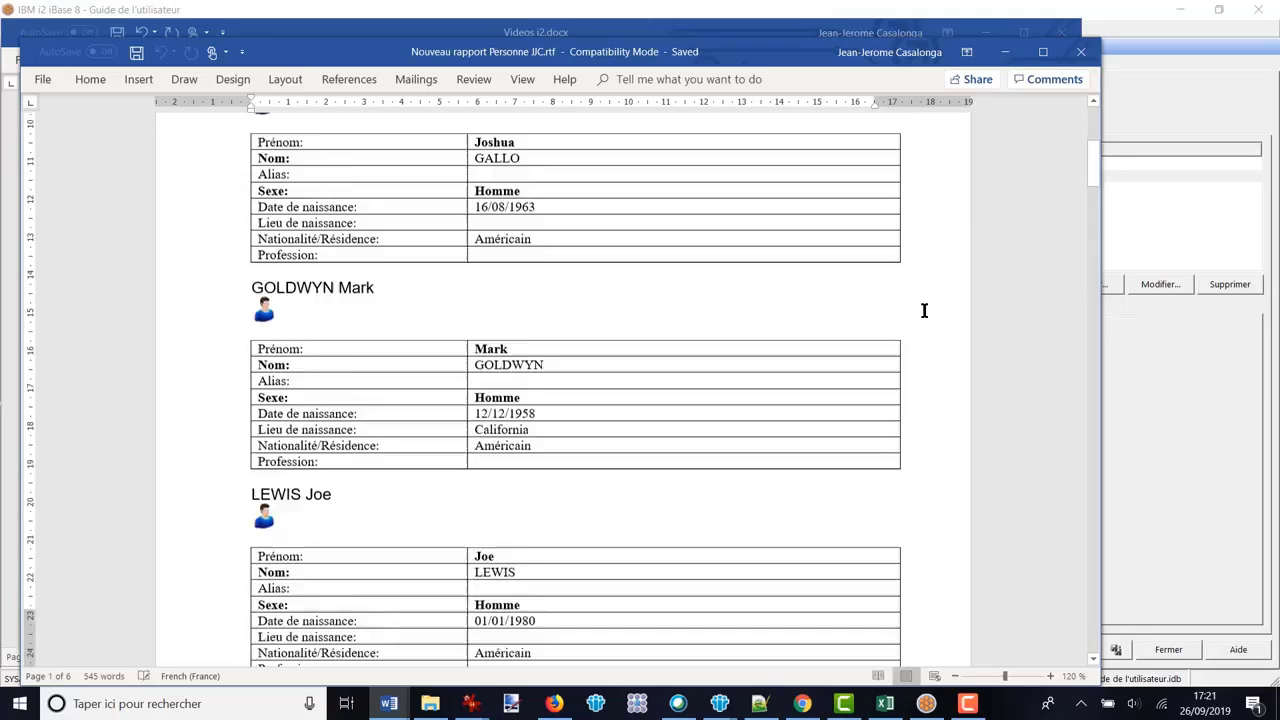
pyautogui.scroll(-12, 924, 311)
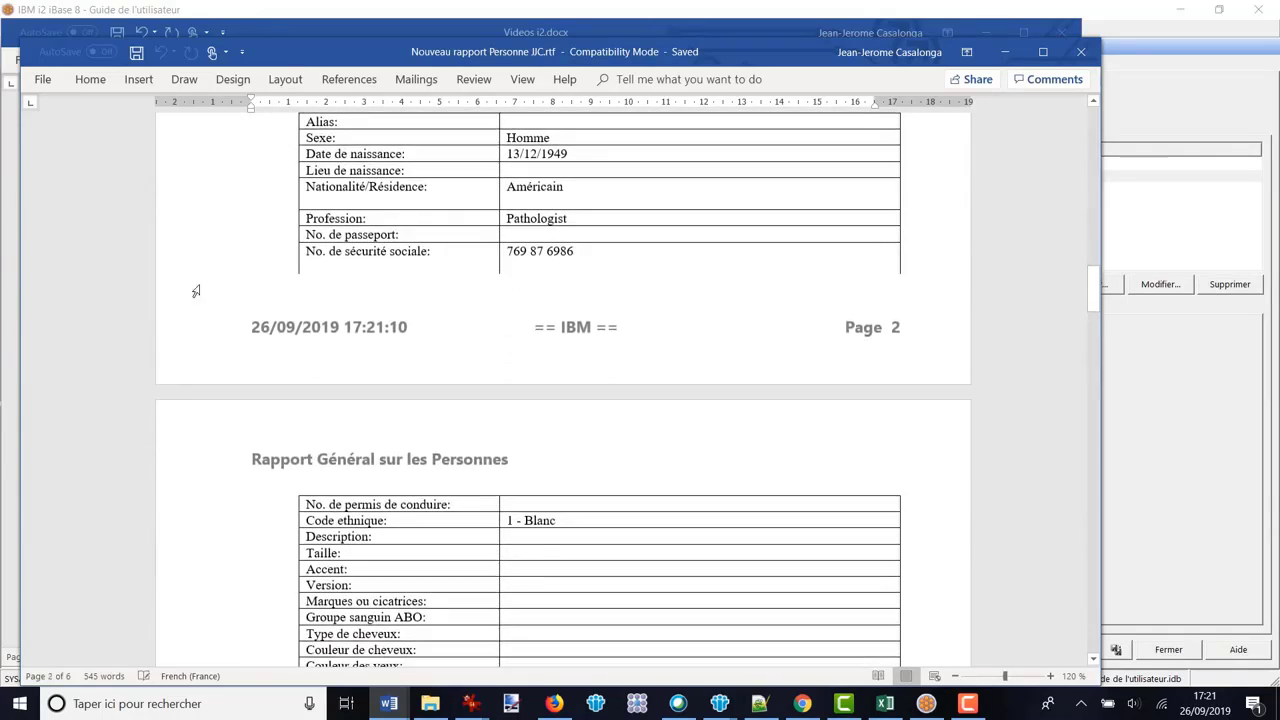
pyautogui.scroll(-9, 1008, 318)
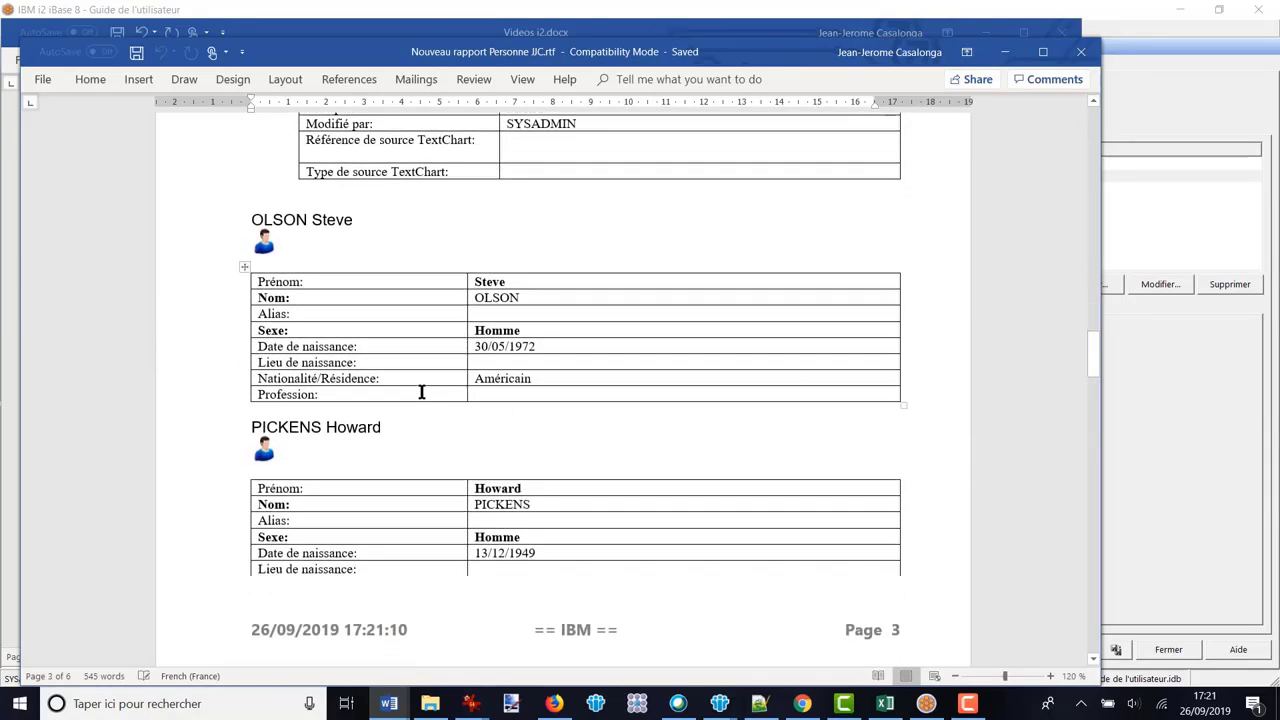
pyautogui.scroll(20, 423, 391)
pyautogui.scroll(10, 421, 390)
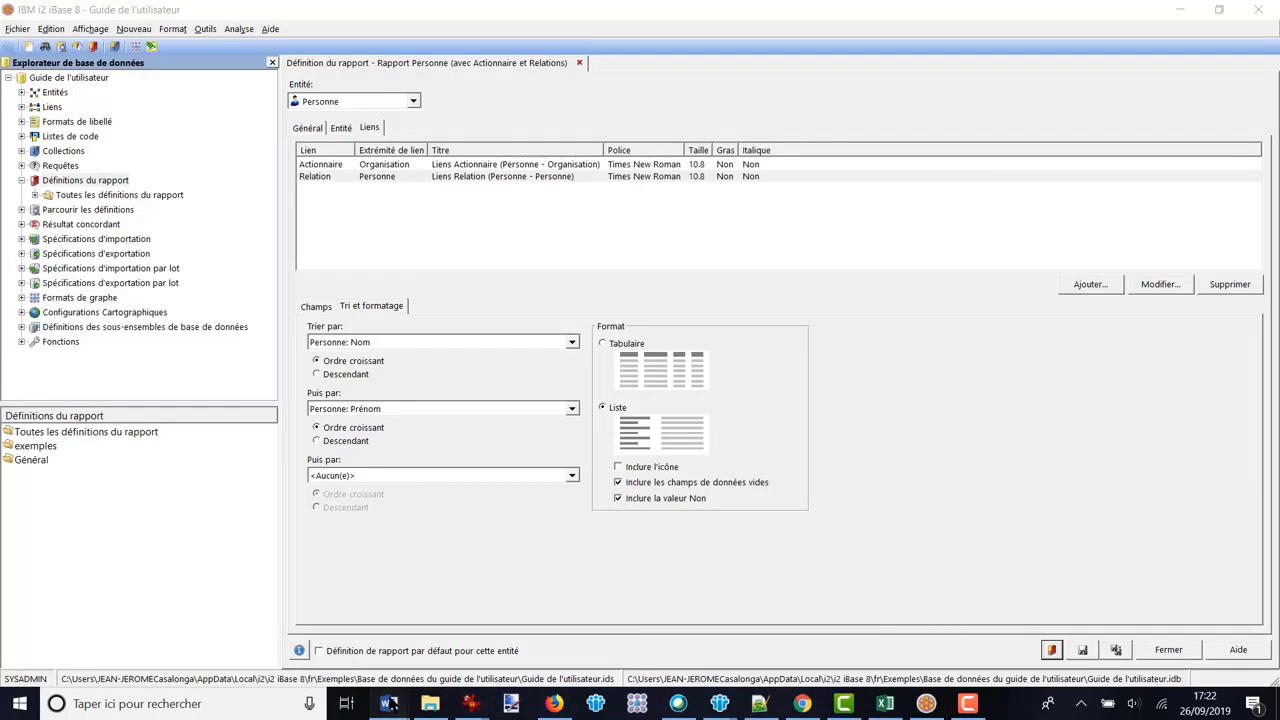
pyautogui.moveTo(388, 703)
pyautogui.click(558, 650)
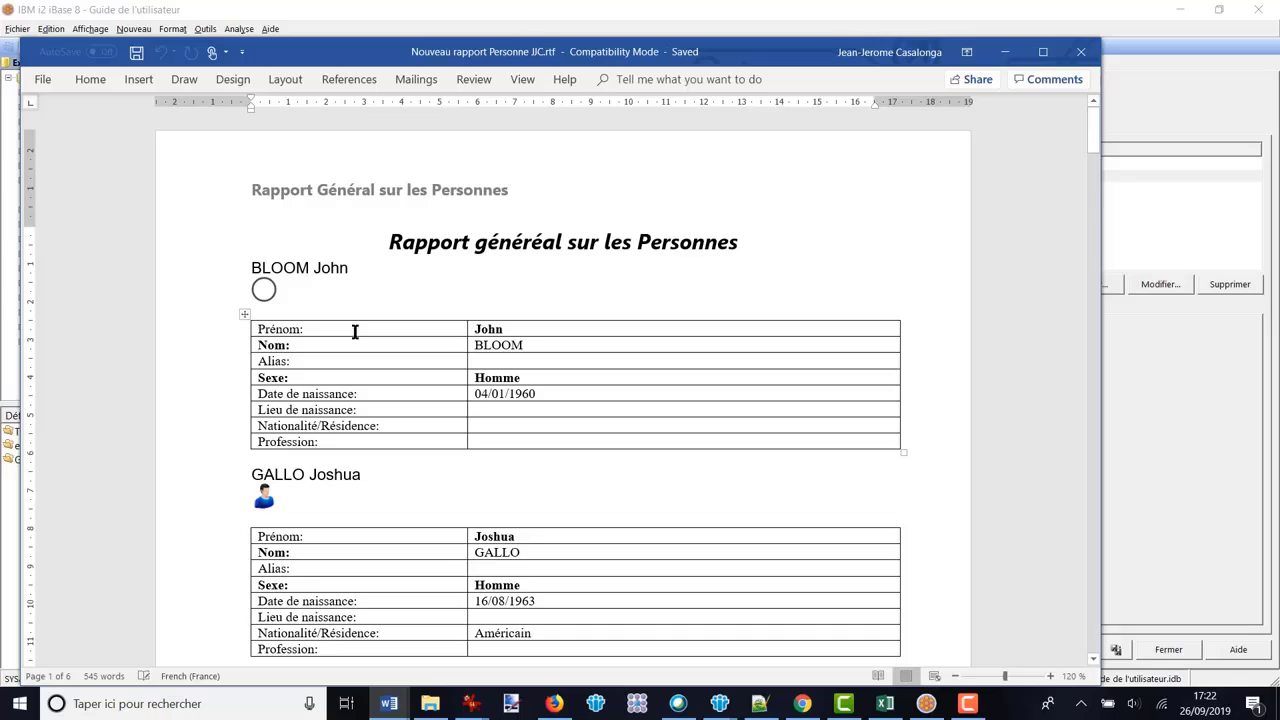
pyautogui.click(356, 432)
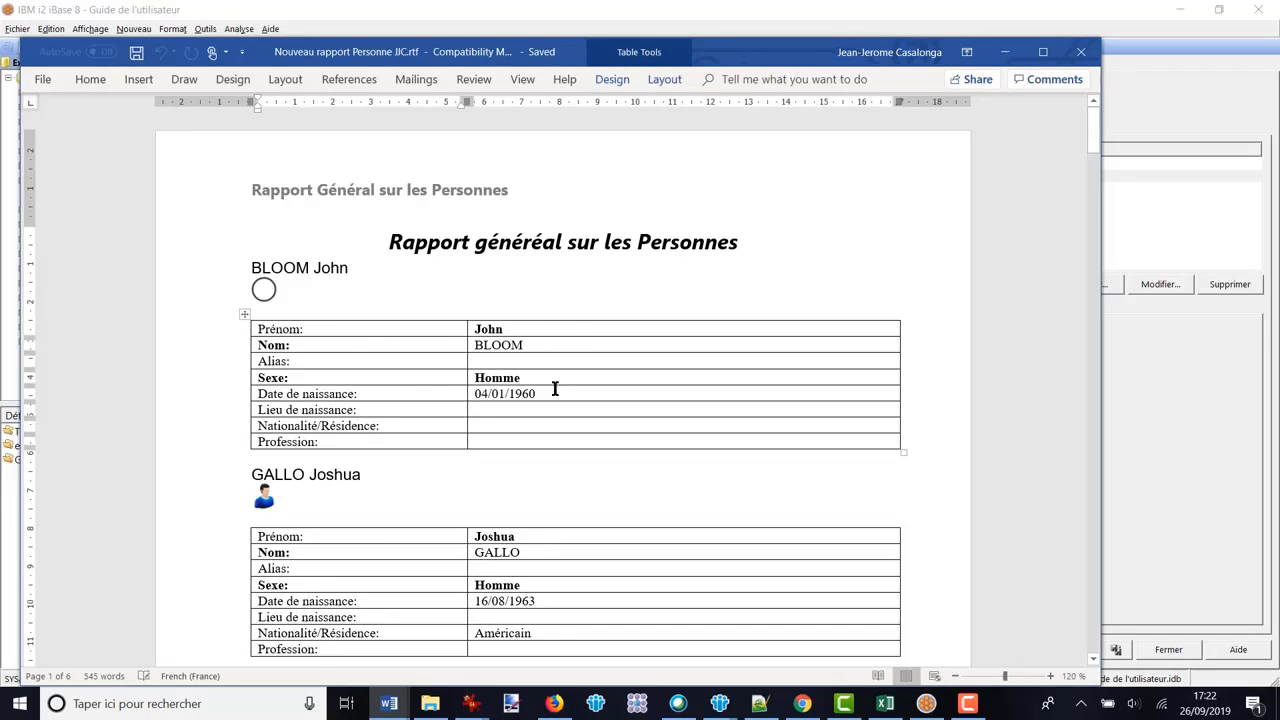
pyautogui.click(1006, 54)
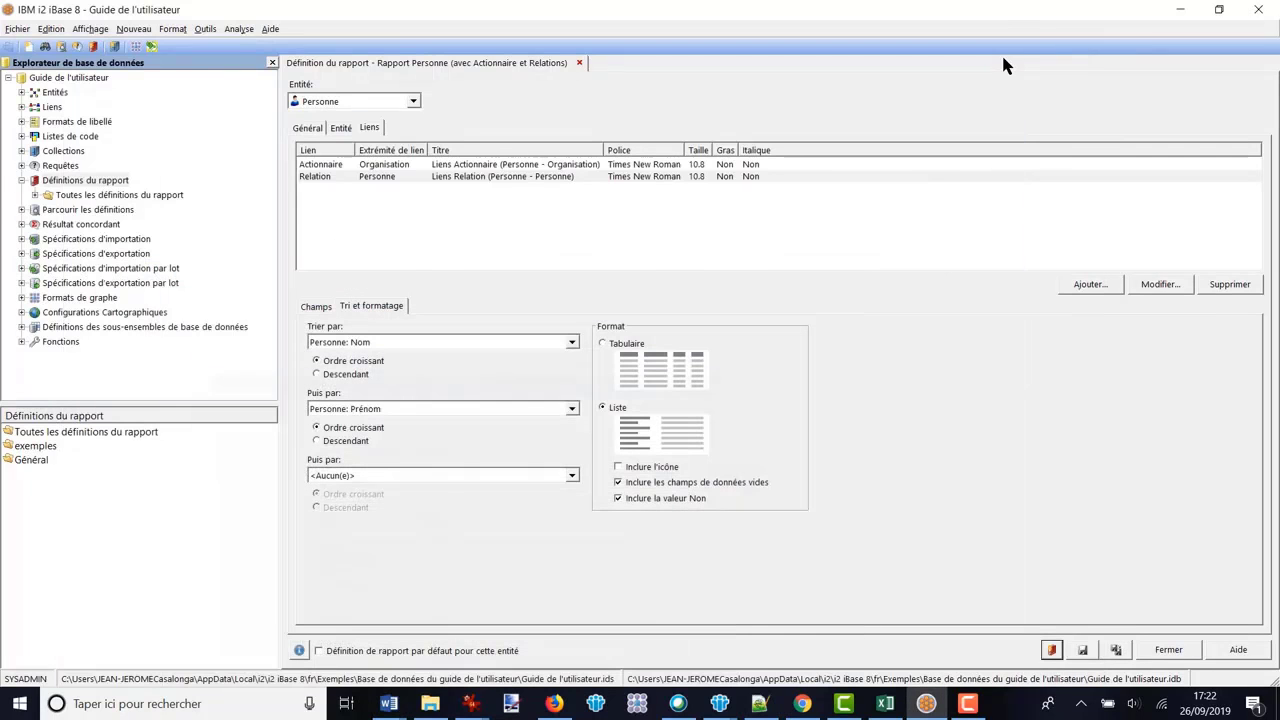
# Change the Relation link's format to Tabulaire and save the report definition
pyautogui.click(615, 343)
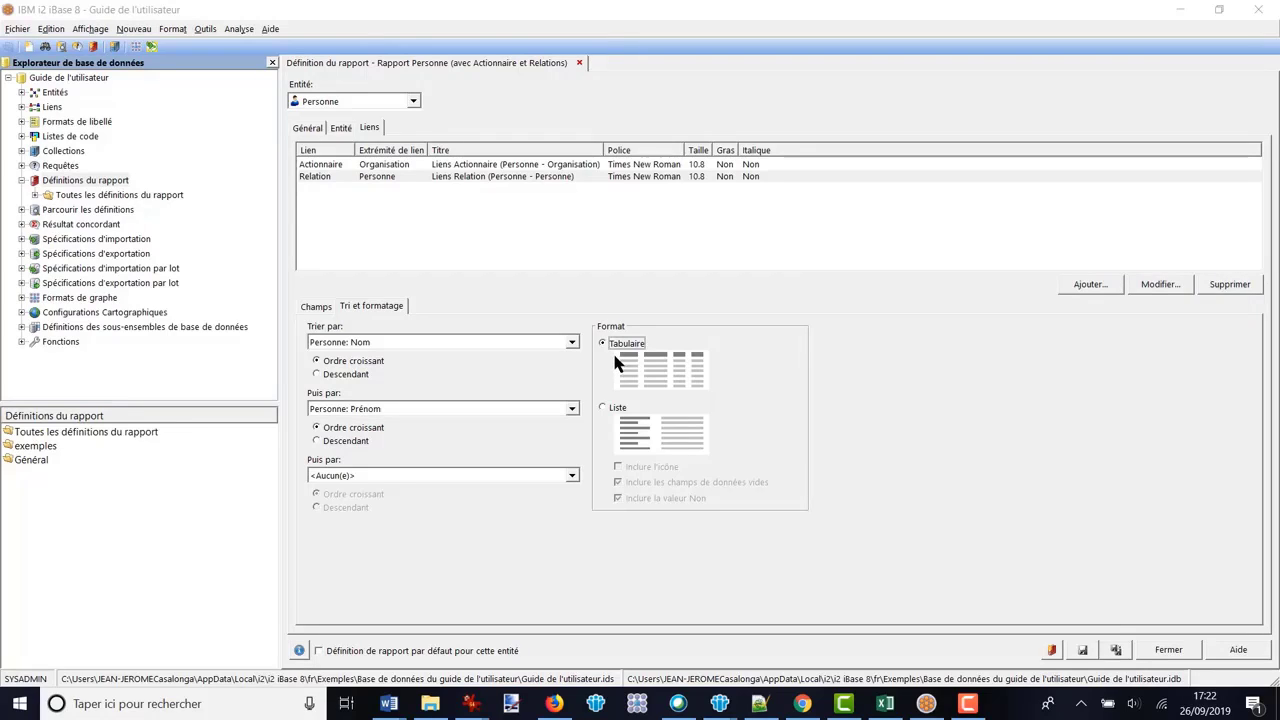
pyautogui.click(1084, 651)
# Start a new report from this definition, using the Hommes suspects collection as its source
pyautogui.click(1051, 651)
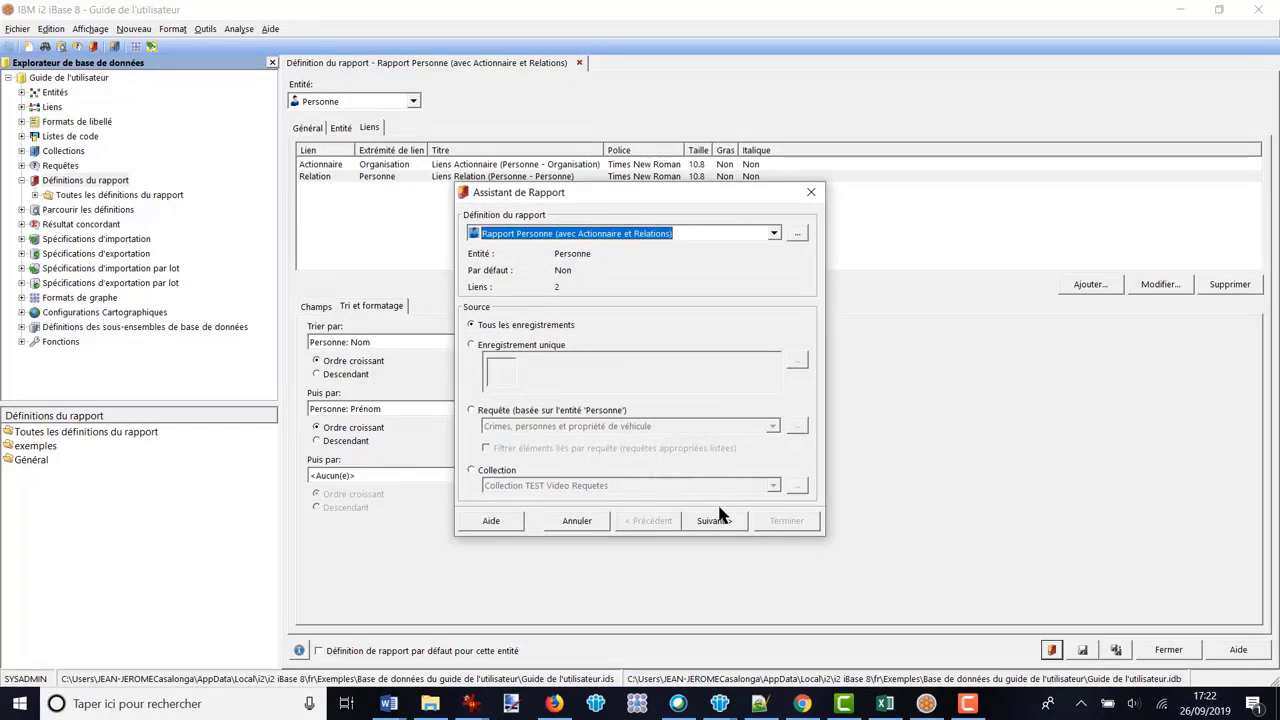
pyautogui.click(471, 470)
pyautogui.click(772, 487)
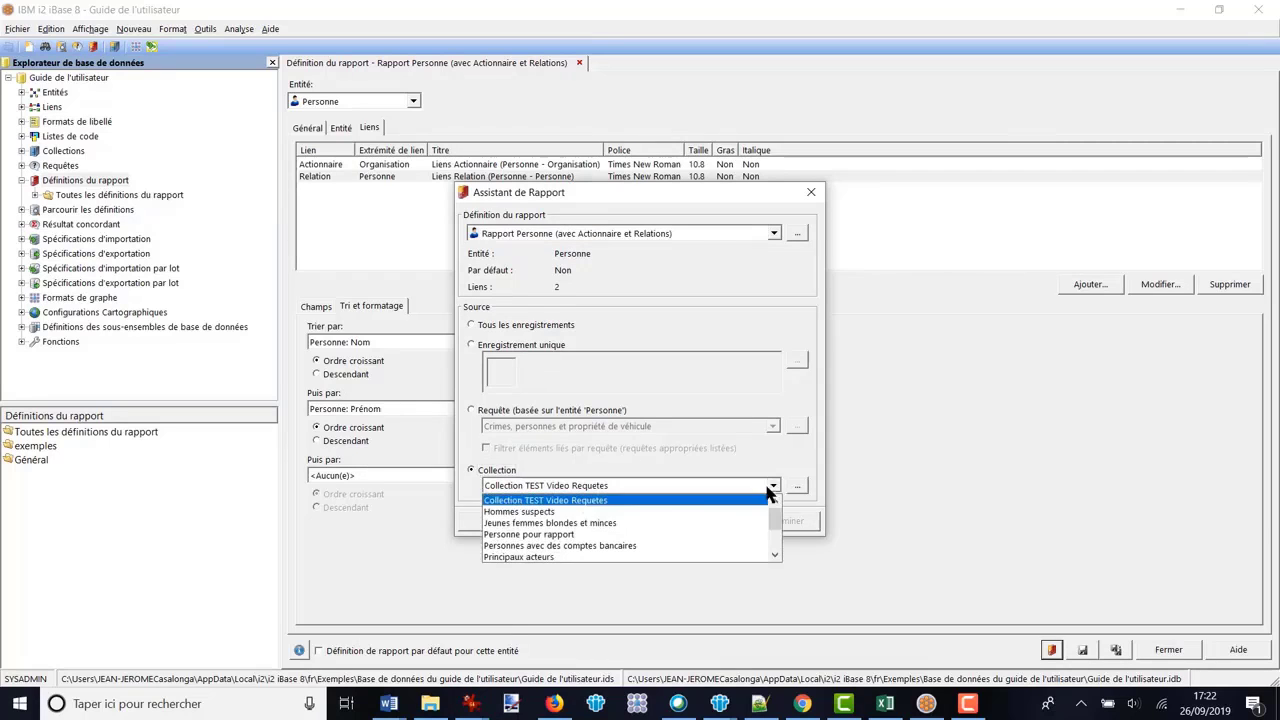
pyautogui.click(544, 521)
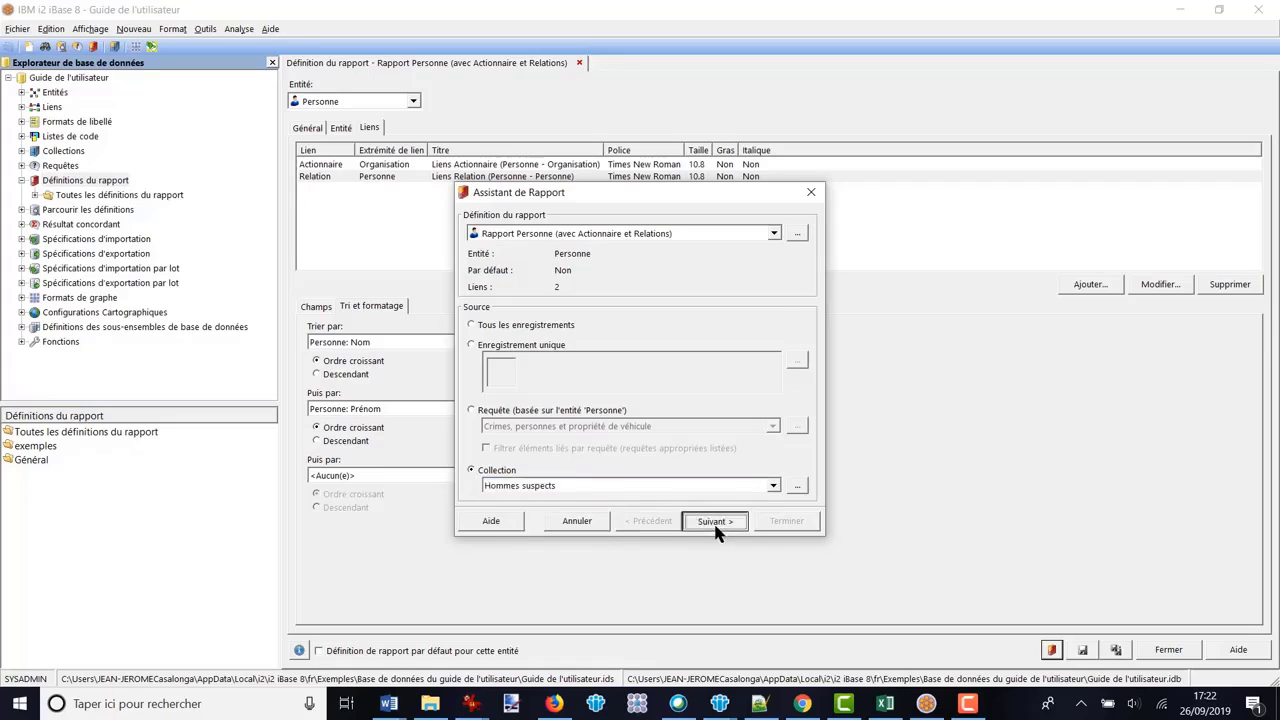
pyautogui.click(714, 521)
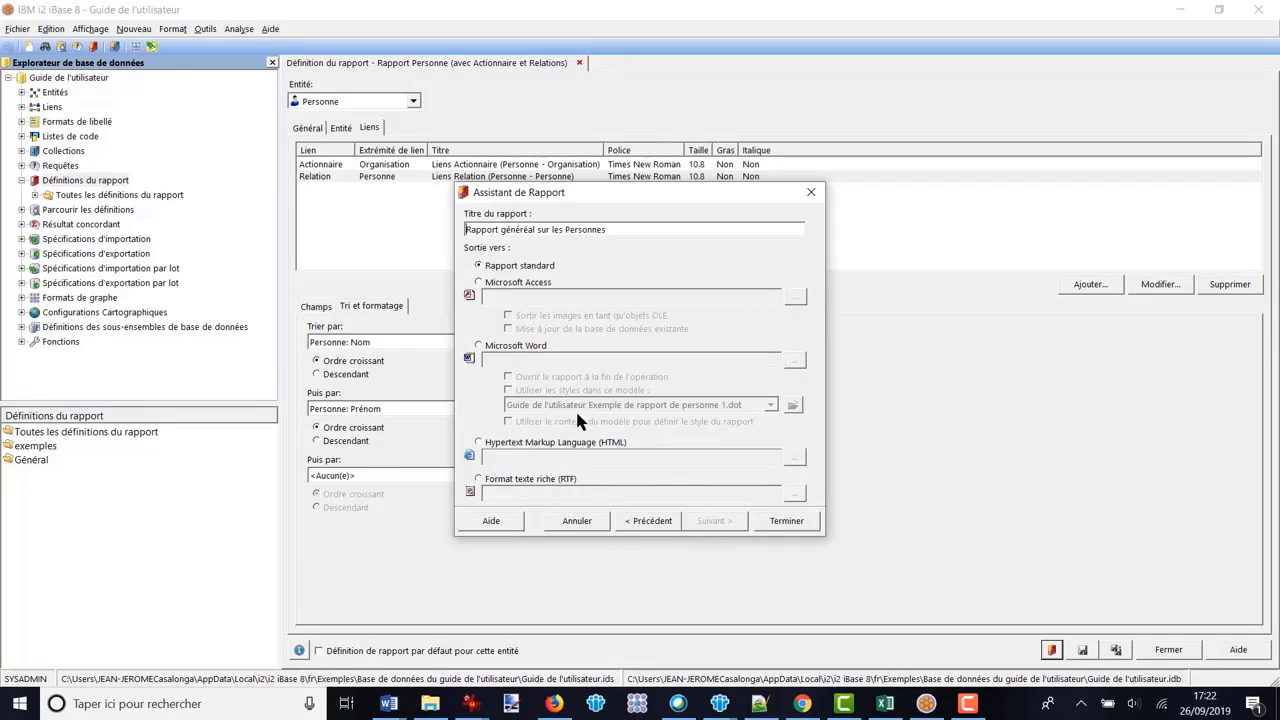
# Generate the report in Microsoft Word, opening it on completion and replacing the existing "Rapport Personne (avec Actionnaire et Relations).docx"
pyautogui.click(480, 346)
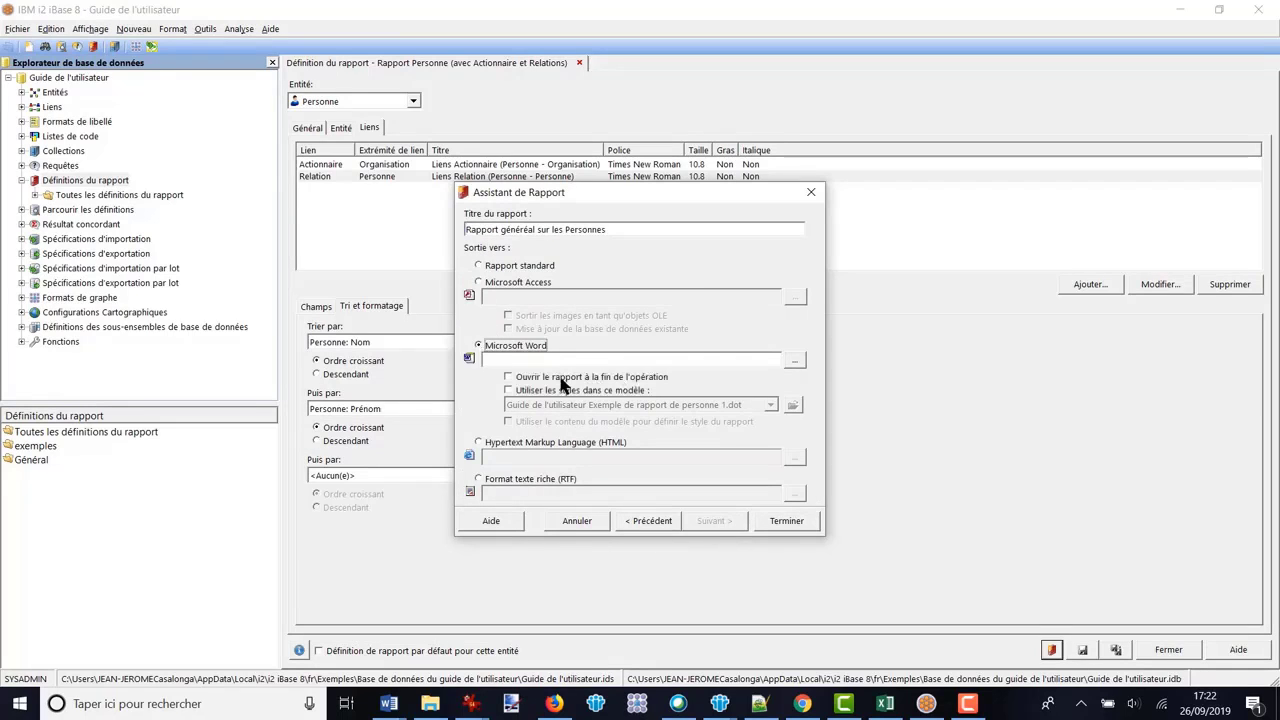
pyautogui.click(512, 377)
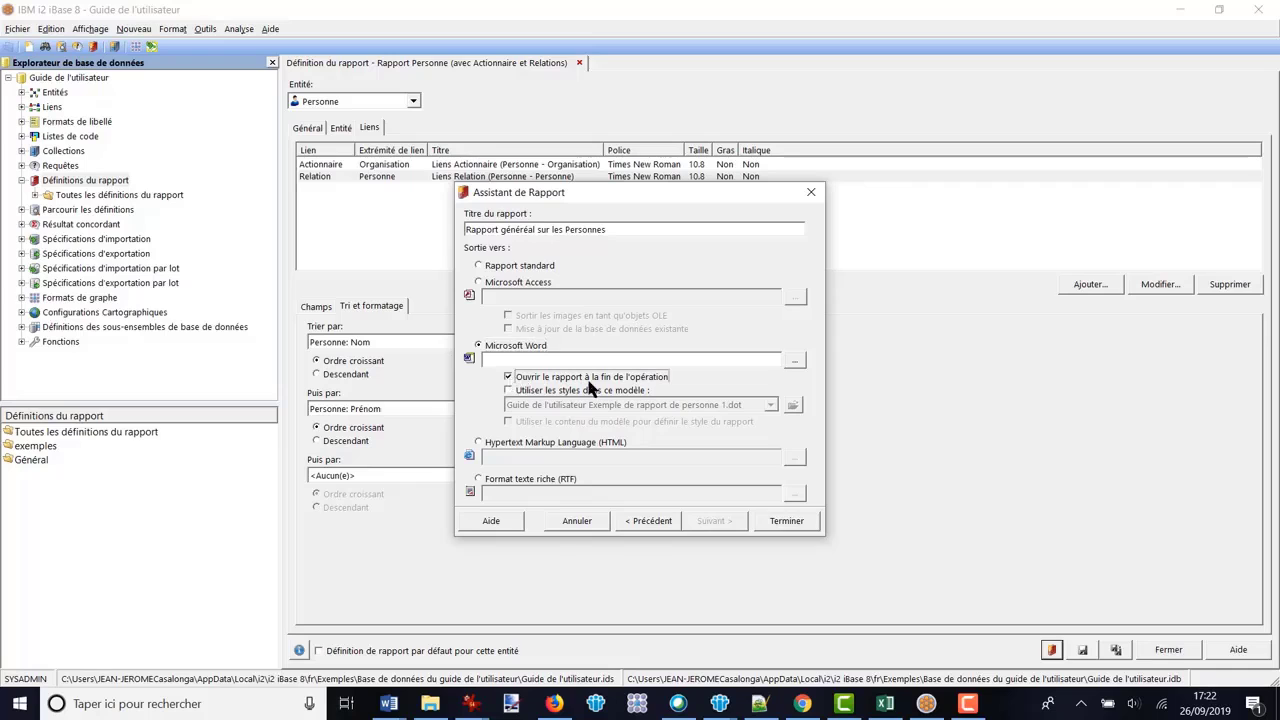
pyautogui.click(796, 360)
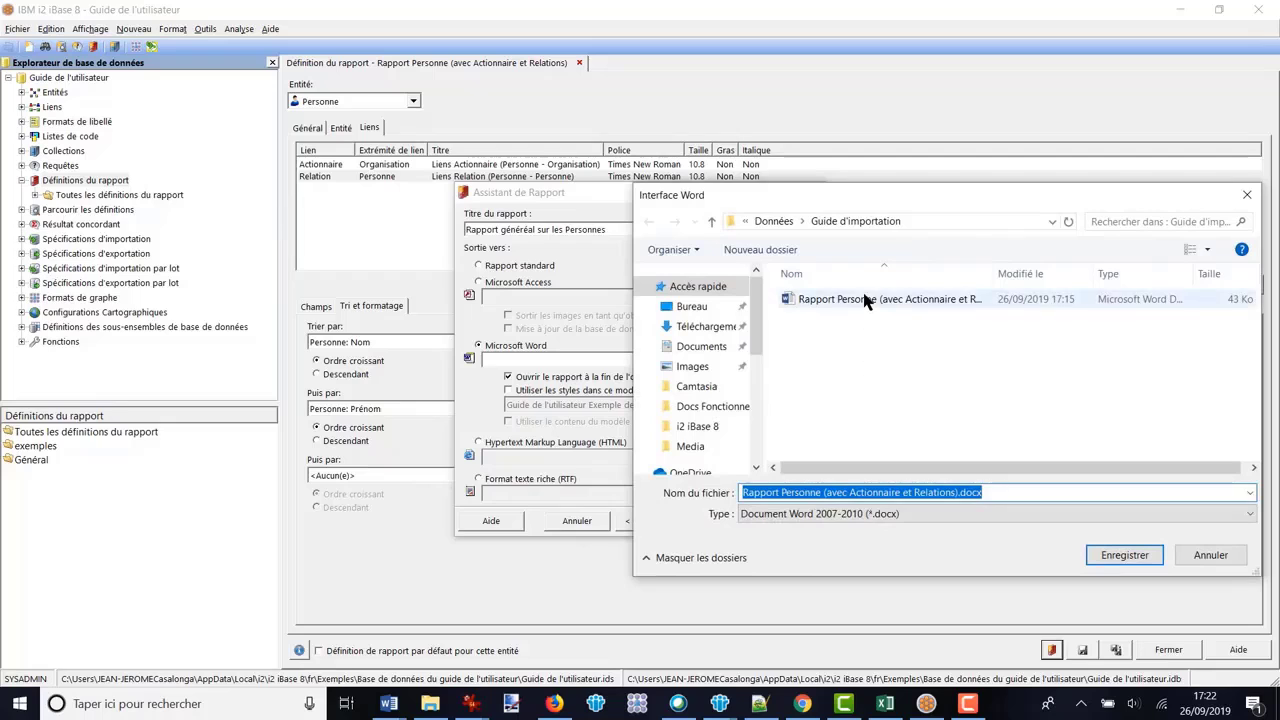
pyautogui.click(1108, 563)
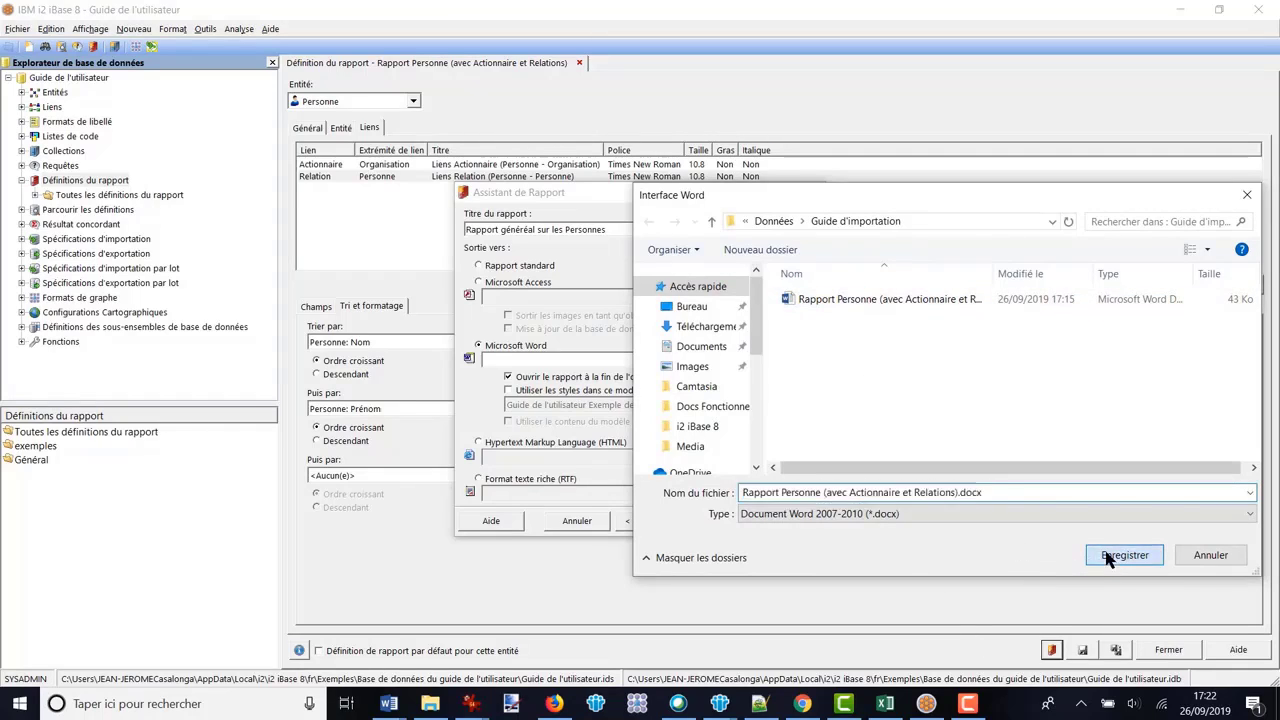
pyautogui.click(779, 521)
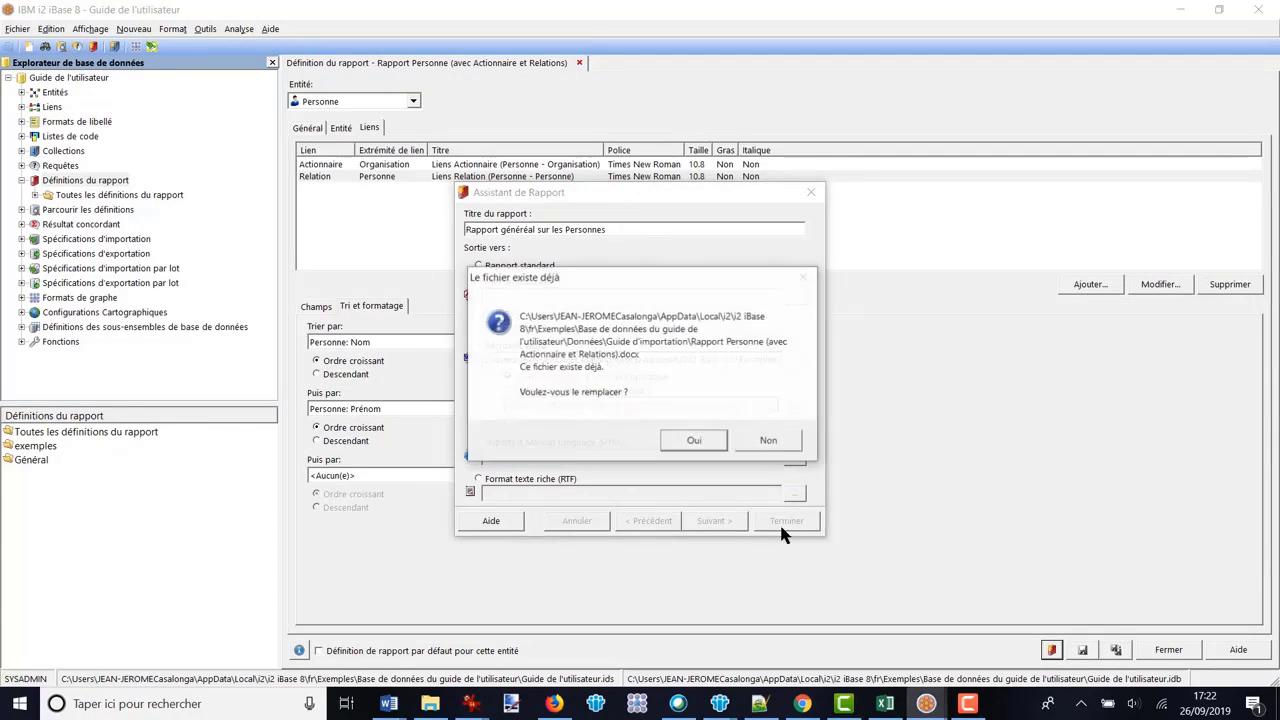
pyautogui.click(695, 445)
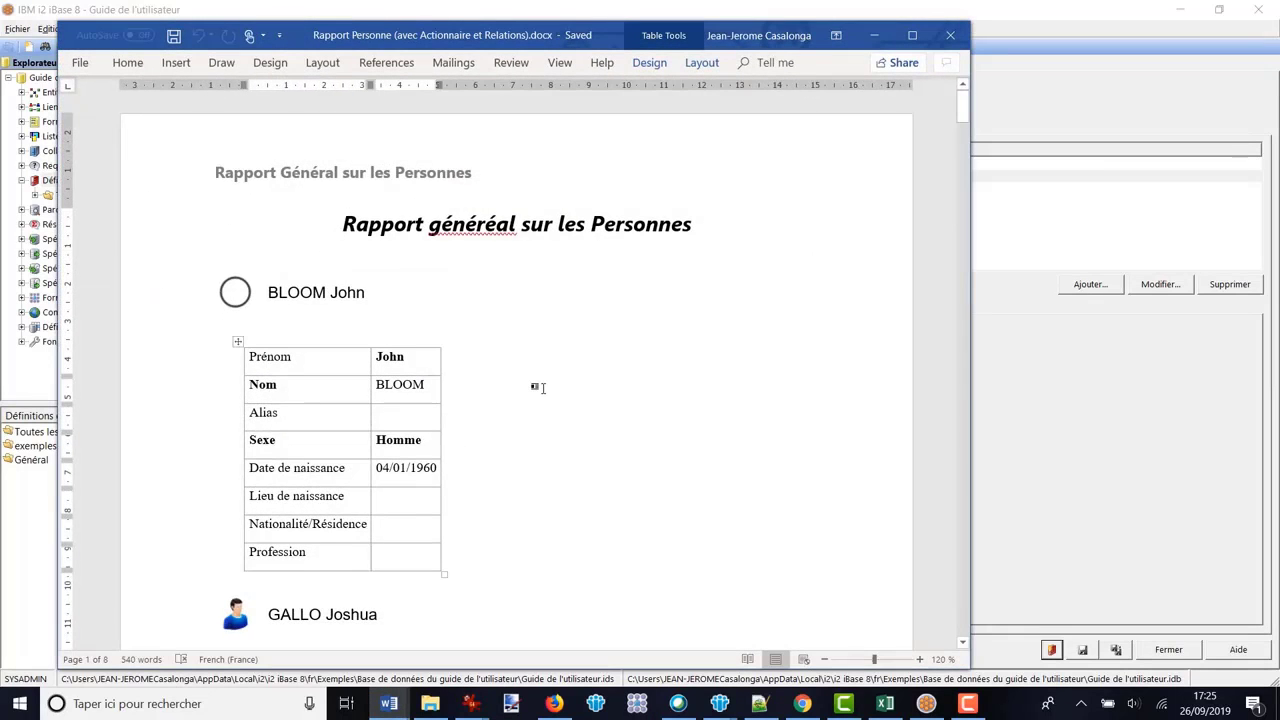
# Examine the Word report's person records and tabular Relation links, and close the document and the report wizard
pyautogui.scroll(-1, 537, 387)
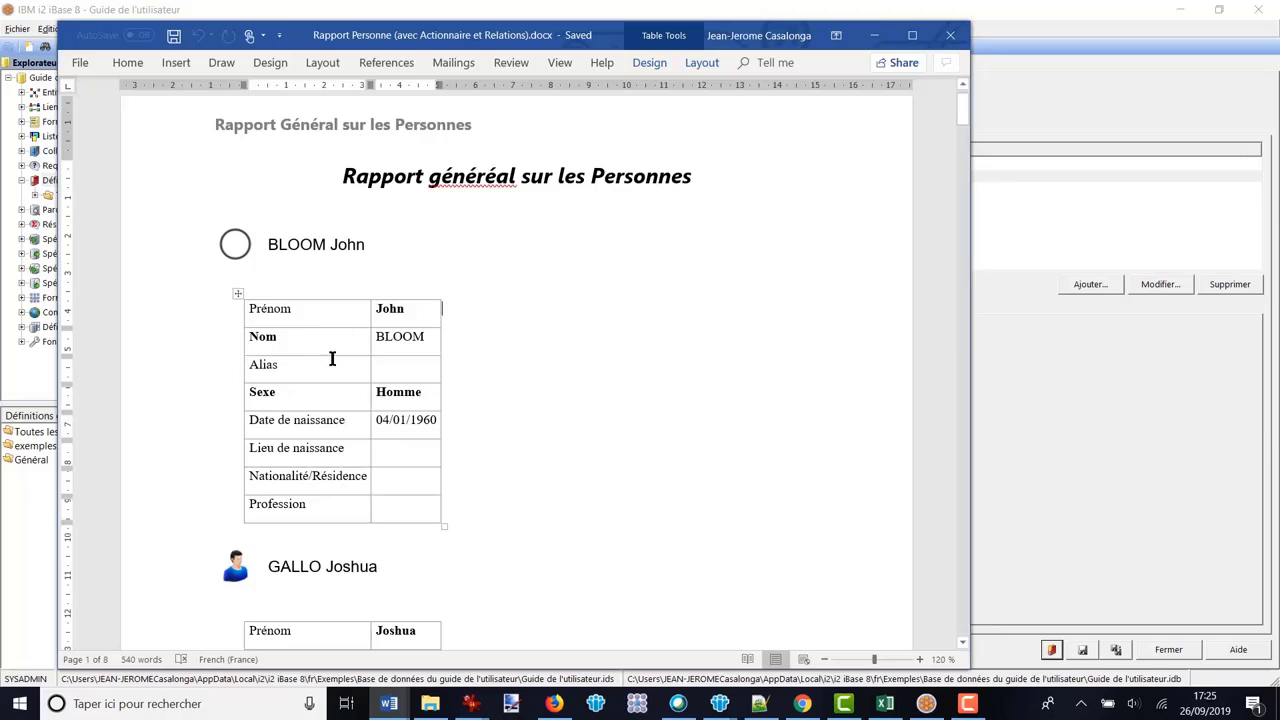
pyautogui.scroll(-15, 545, 344)
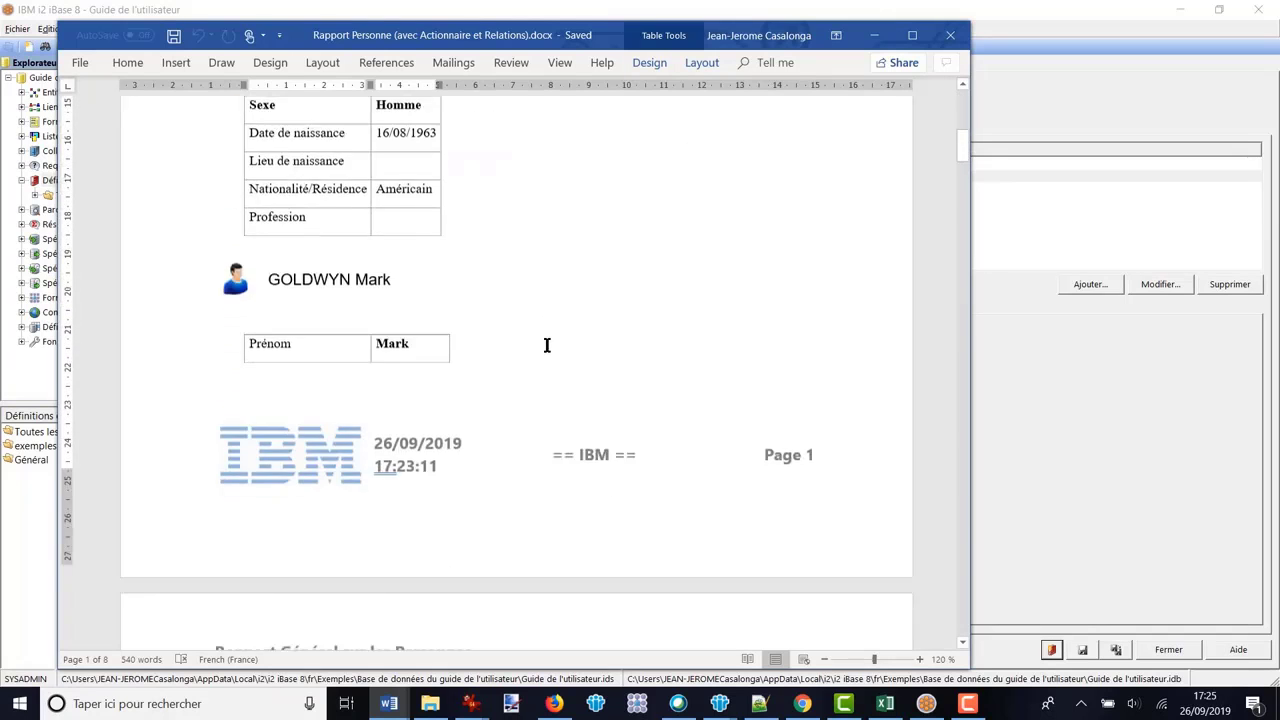
pyautogui.scroll(-20, 546, 344)
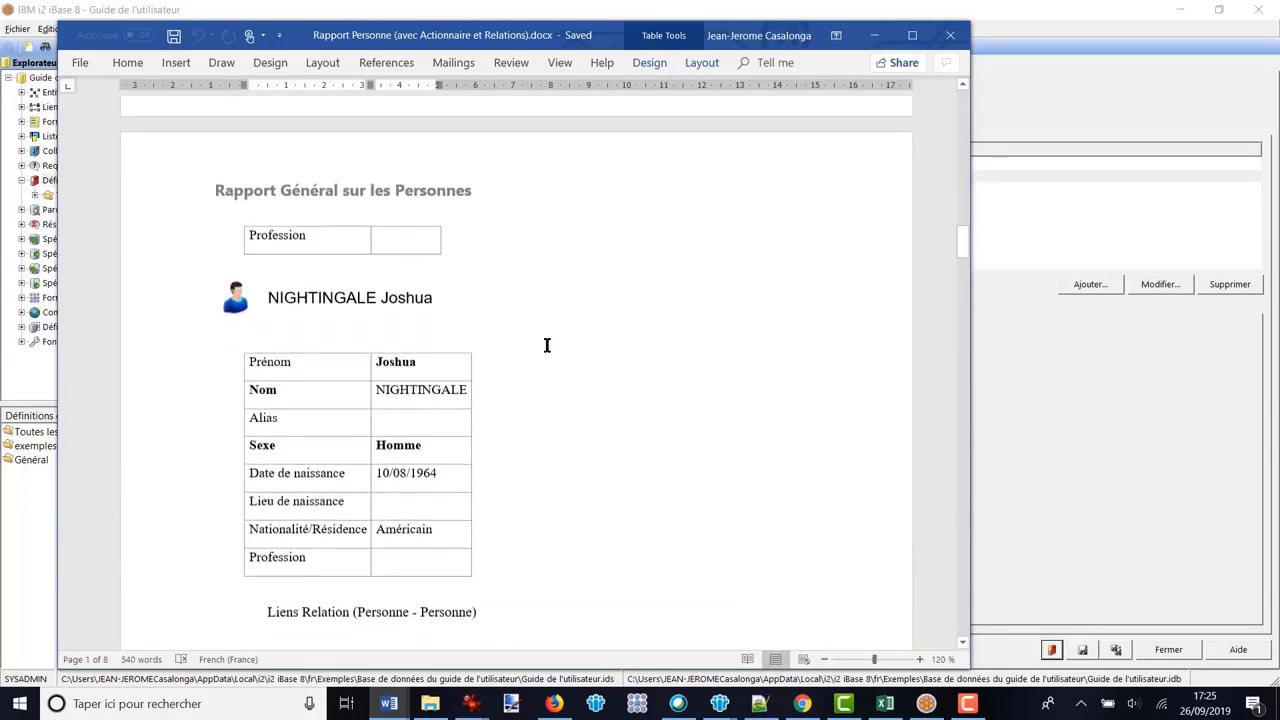
pyautogui.scroll(-8, 547, 347)
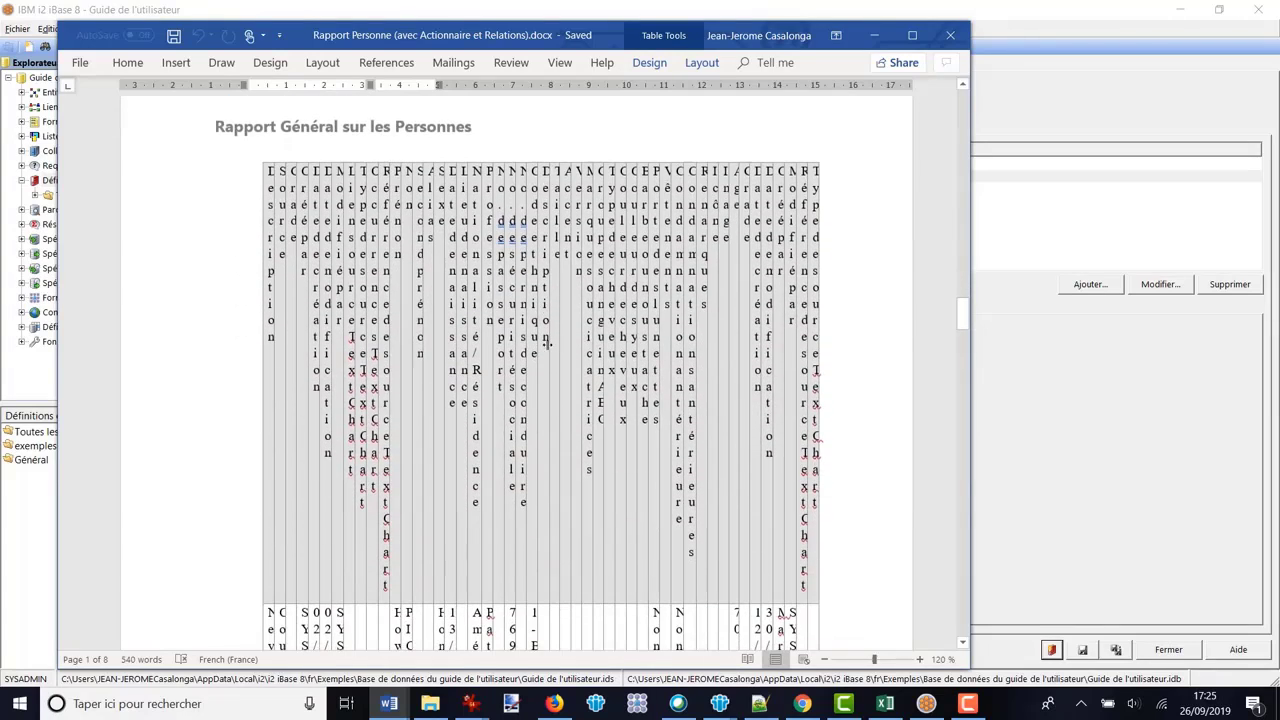
pyautogui.scroll(1, 547, 345)
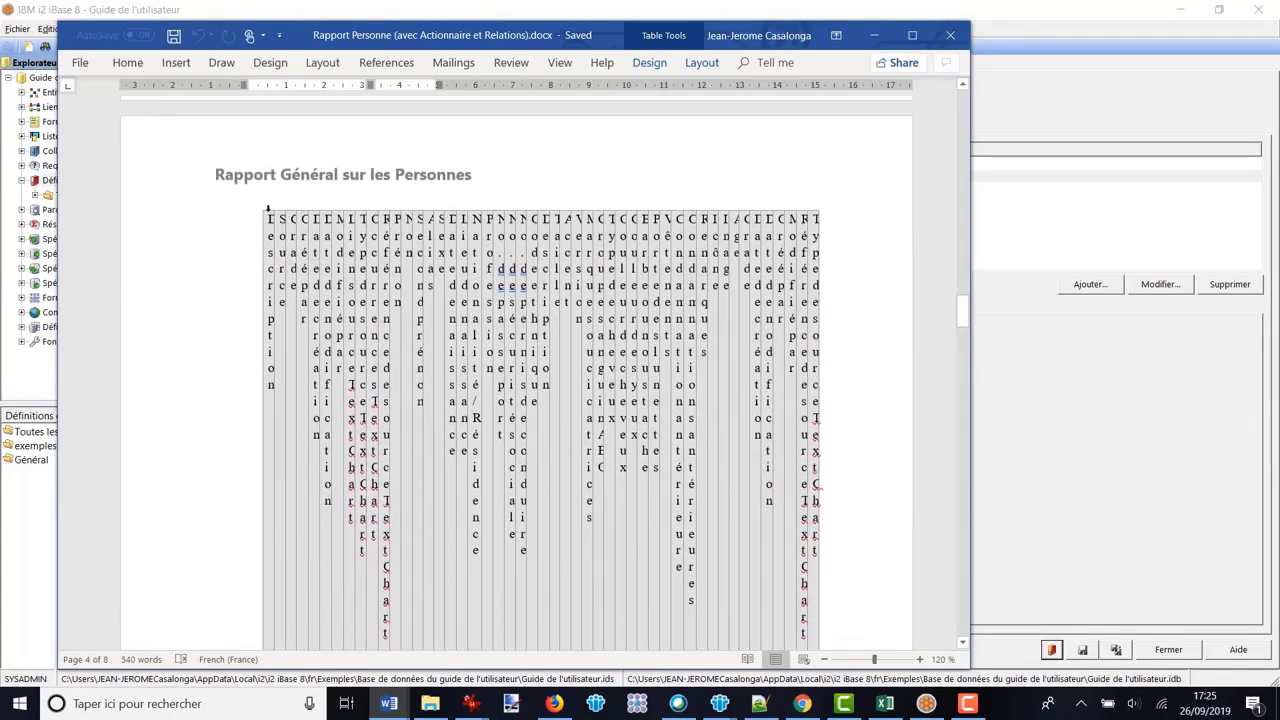
pyautogui.scroll(6, 622, 244)
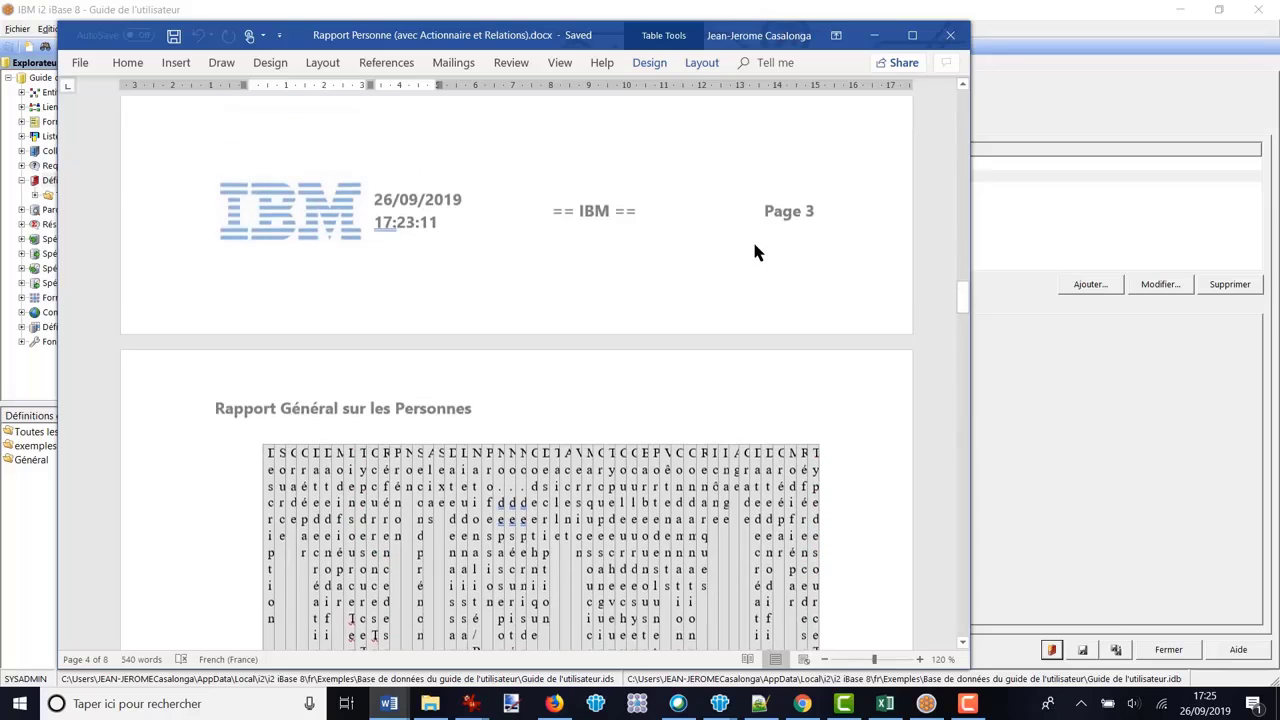
pyautogui.scroll(5, 449, 277)
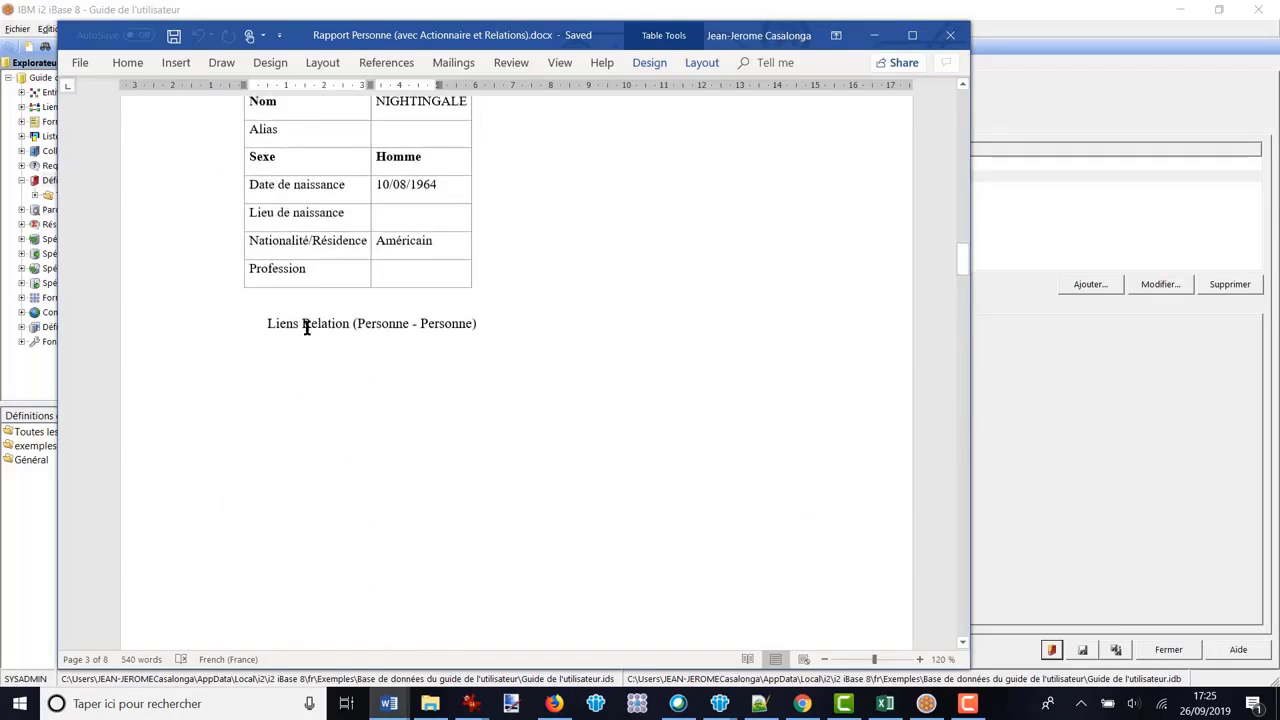
pyautogui.scroll(-10, 666, 323)
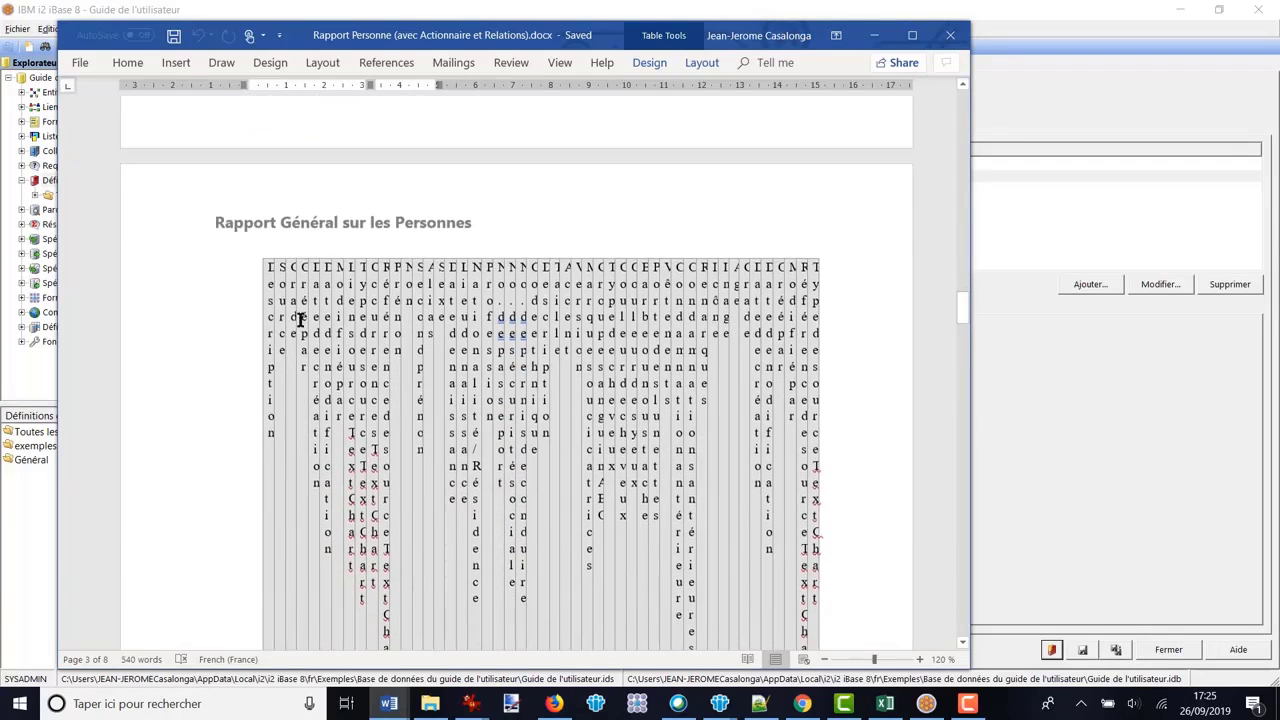
pyautogui.scroll(-7, 403, 268)
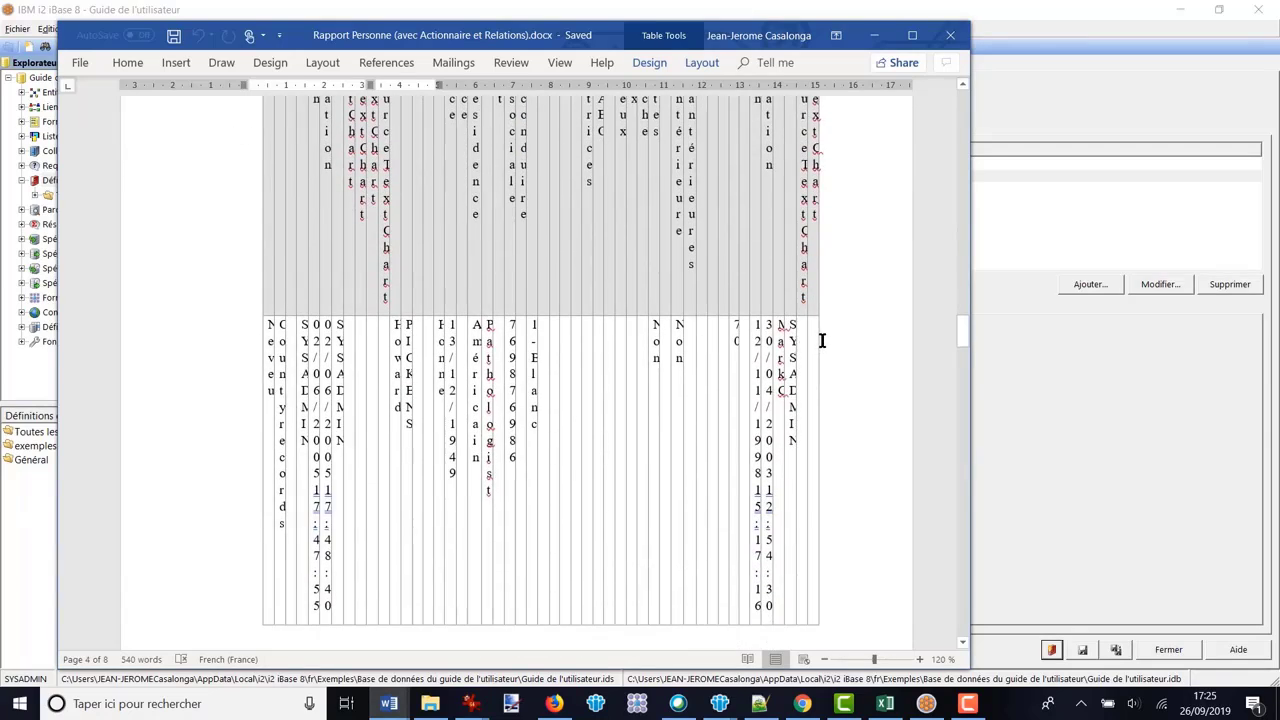
pyautogui.scroll(-5, 822, 339)
pyautogui.scroll(-10, 822, 339)
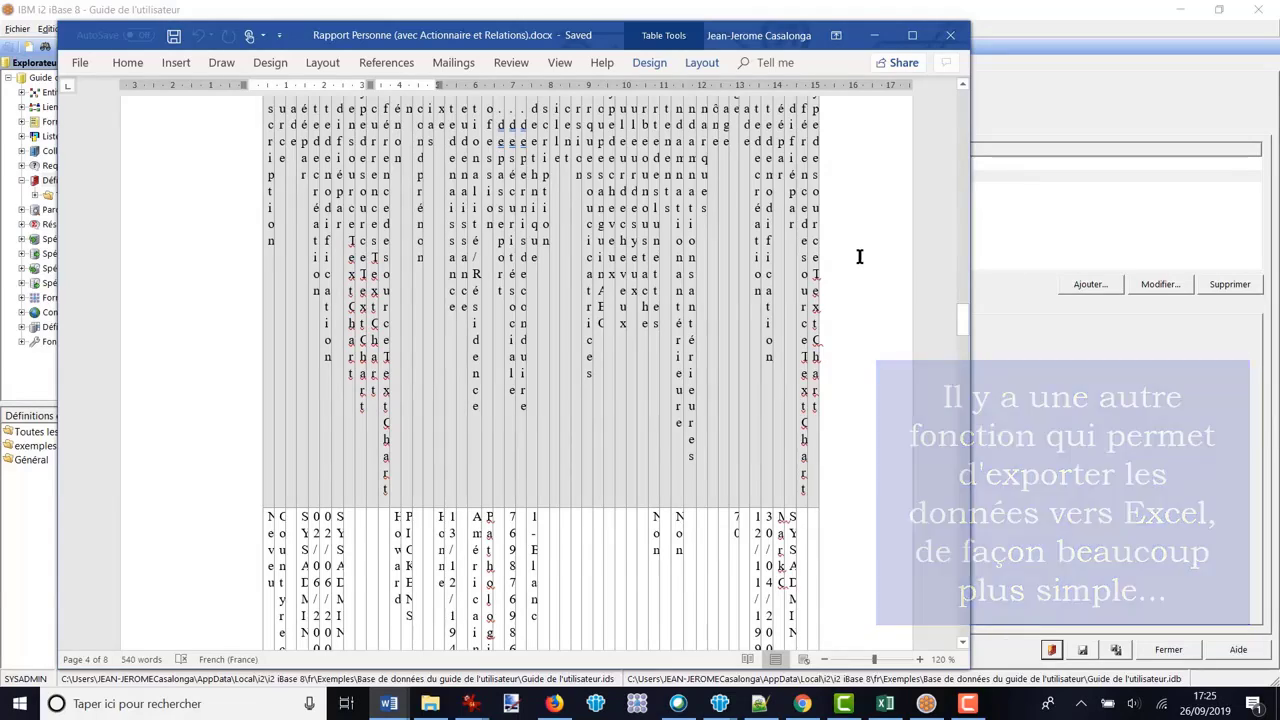
pyautogui.click(950, 35)
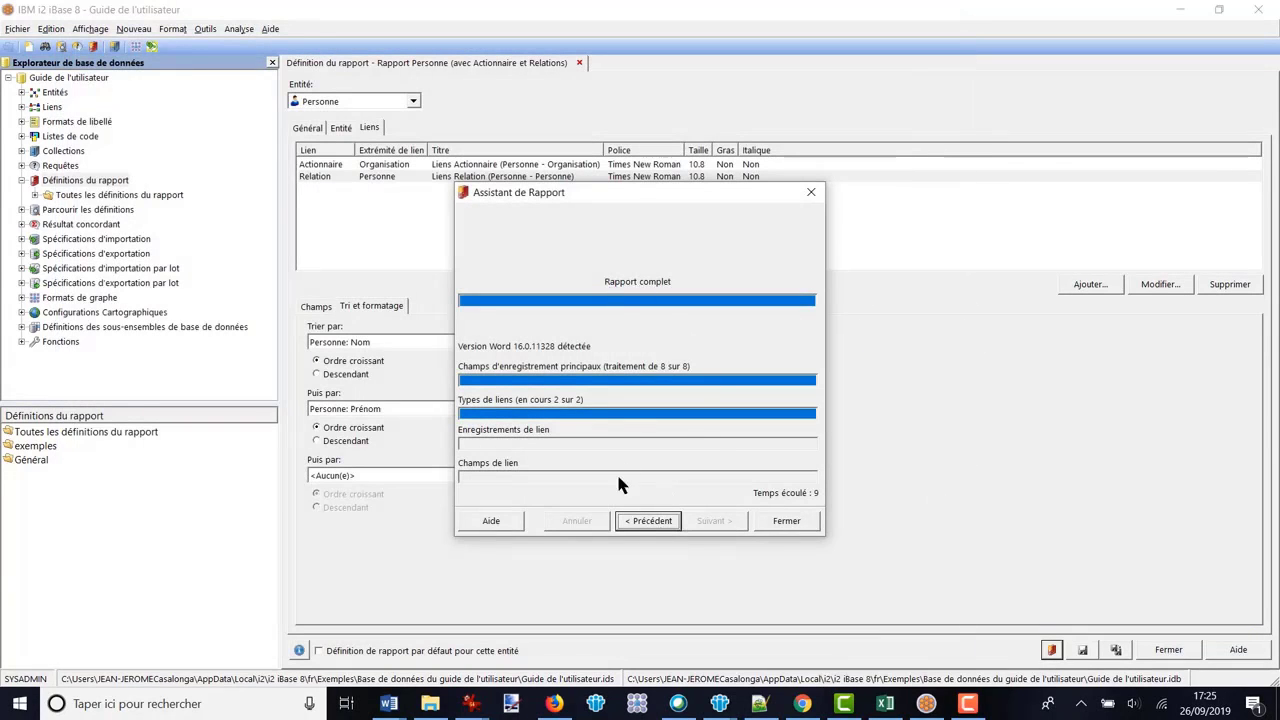
pyautogui.click(787, 521)
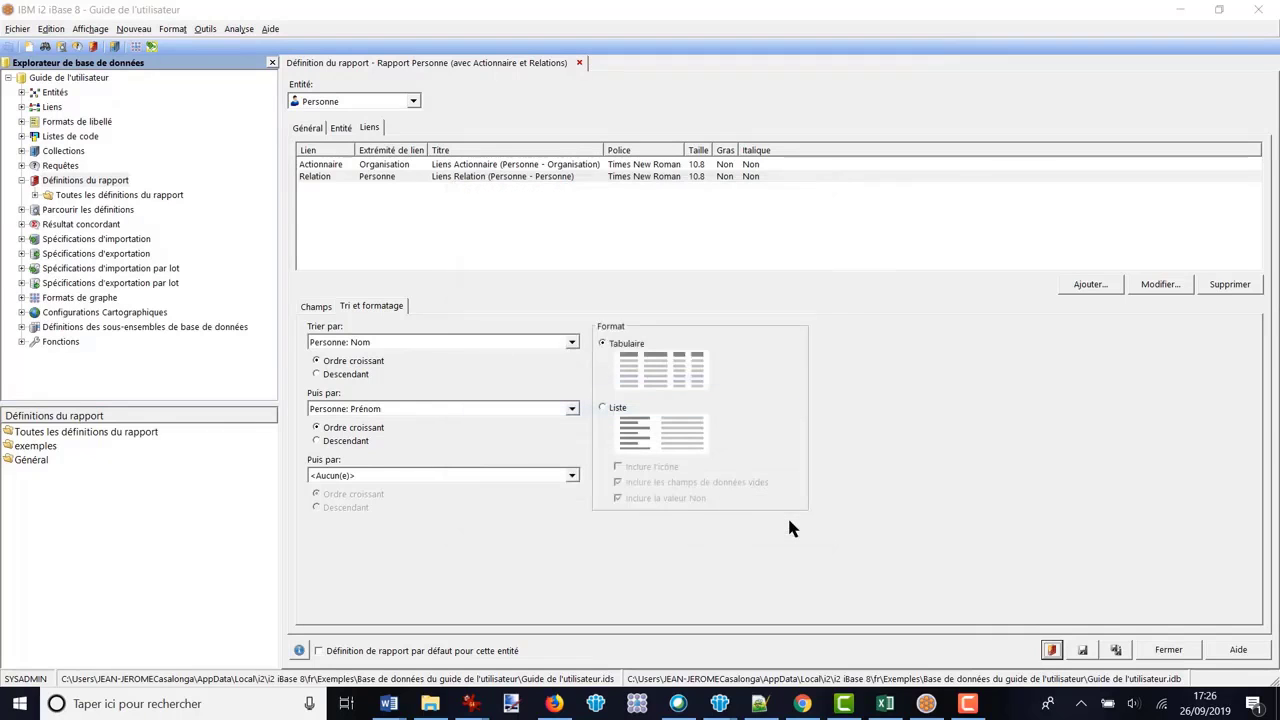
# Change the Personne entity's format to Tabulaire and save the report definition
pyautogui.click(339, 127)
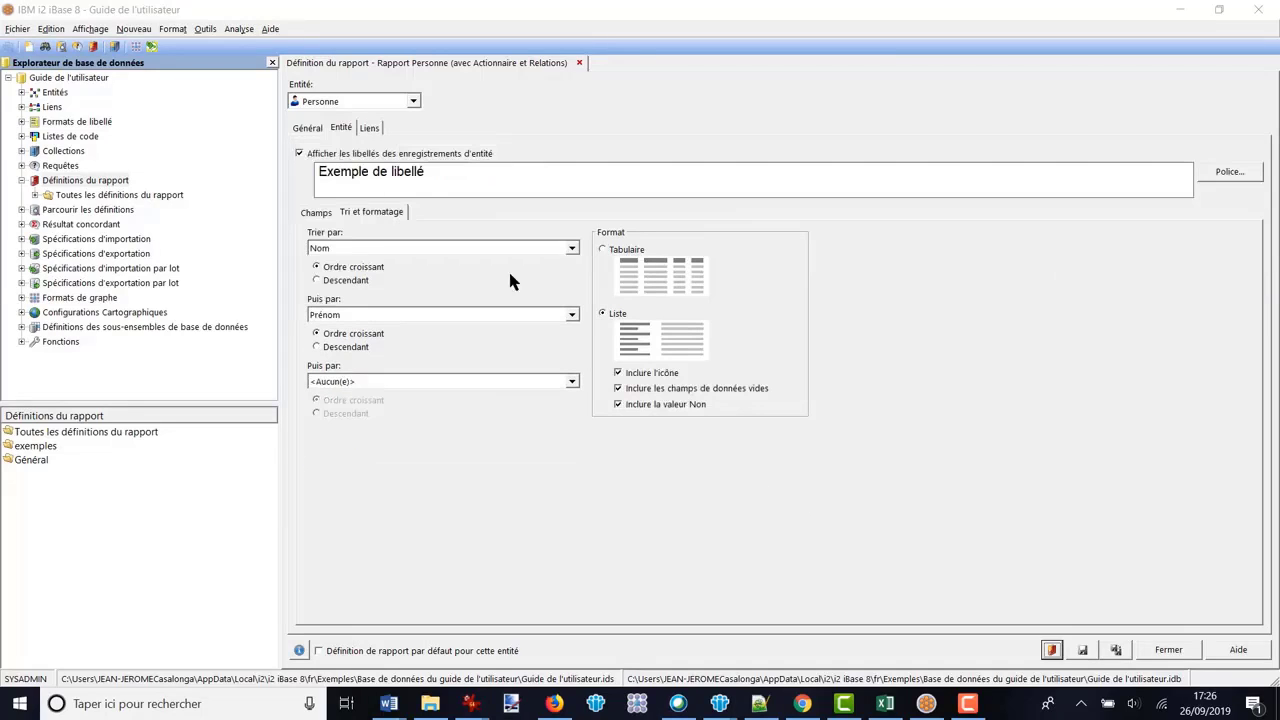
pyautogui.click(603, 250)
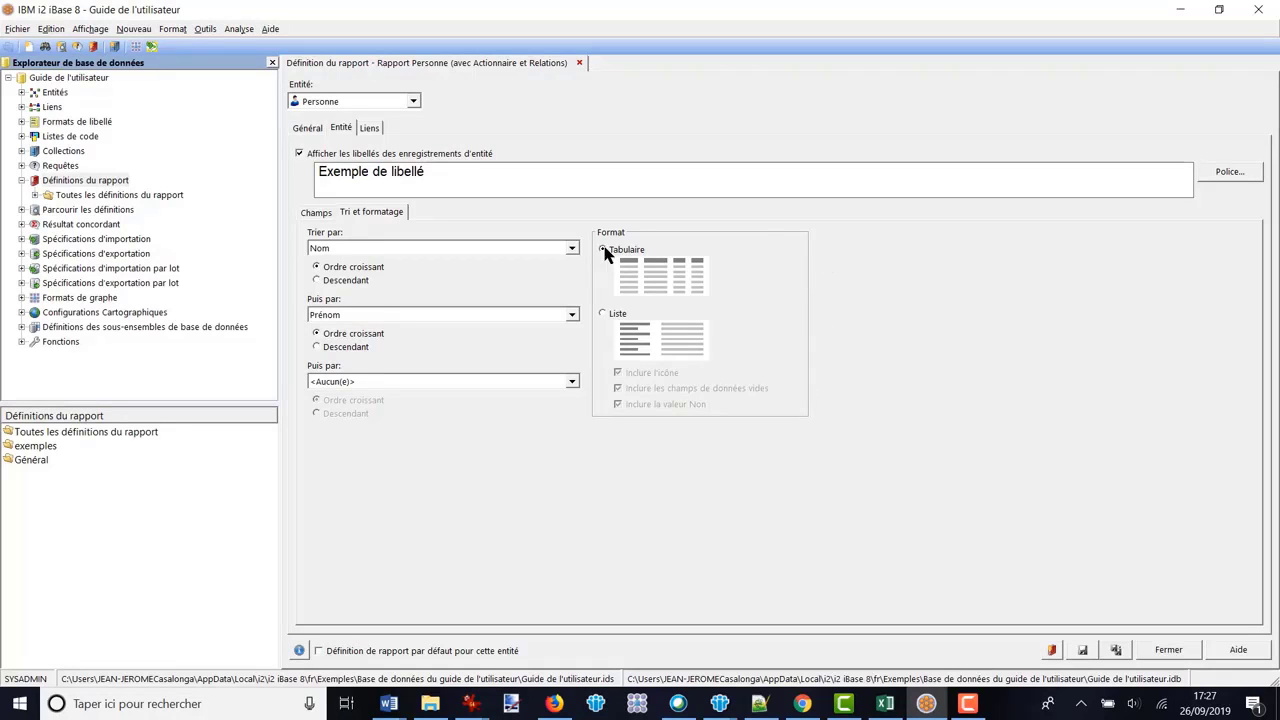
pyautogui.click(1084, 651)
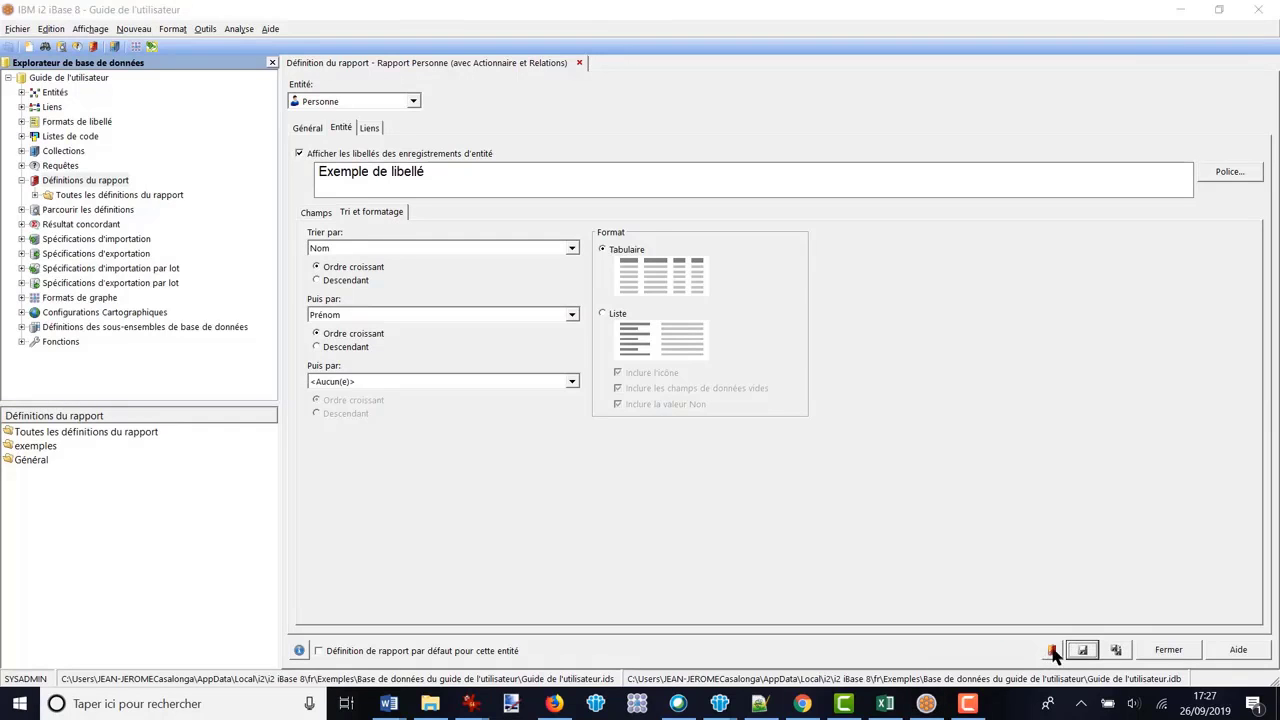
# Start a new report from the updated definition with the Hommes suspects collection as its source
pyautogui.click(1053, 651)
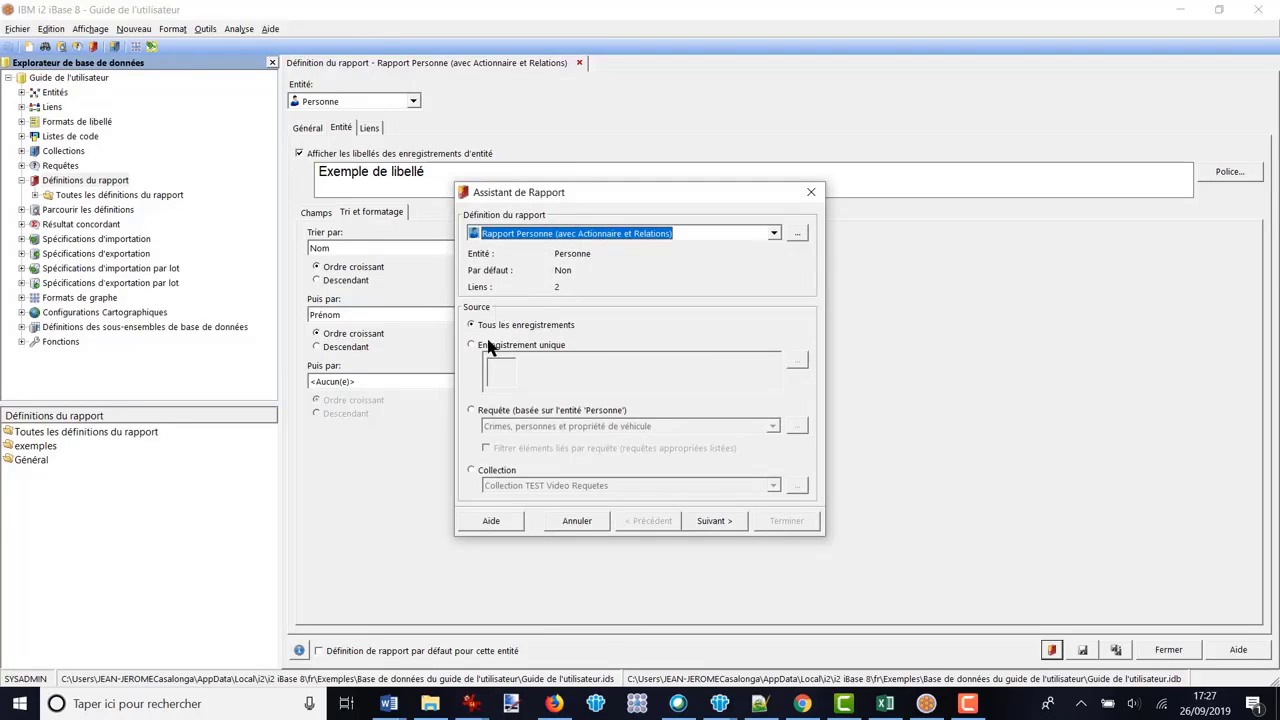
pyautogui.click(482, 476)
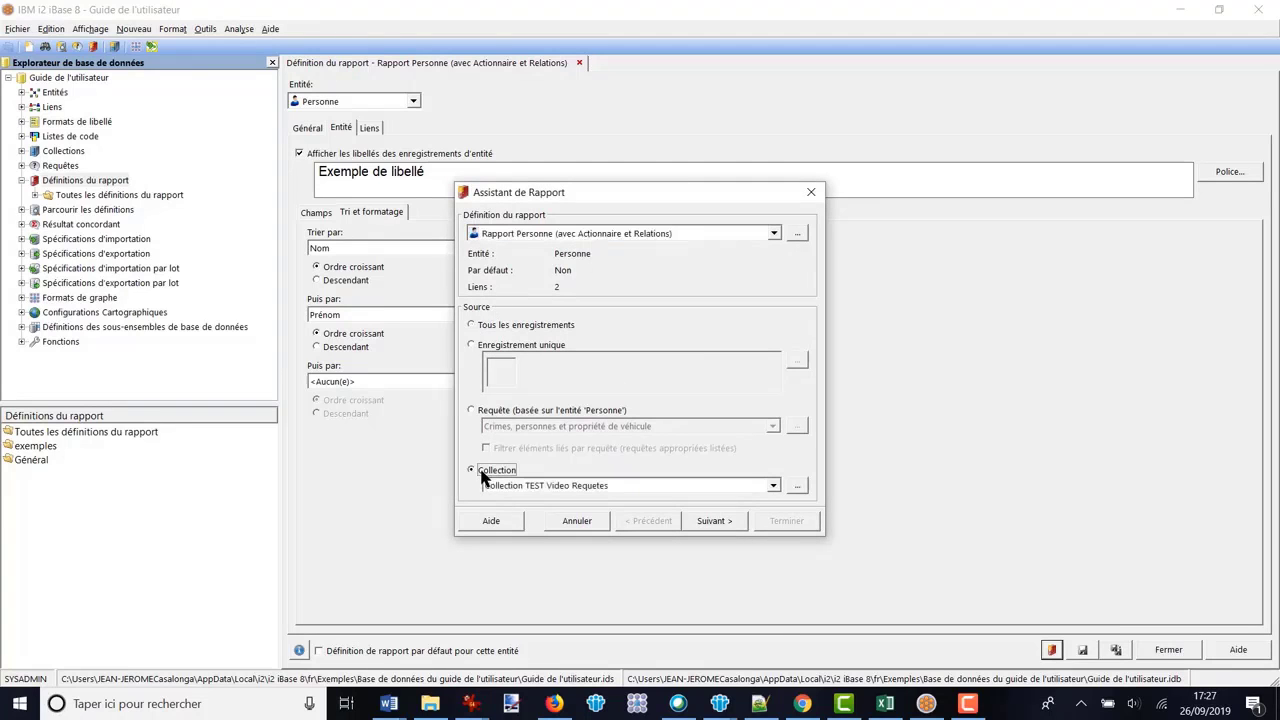
pyautogui.click(771, 487)
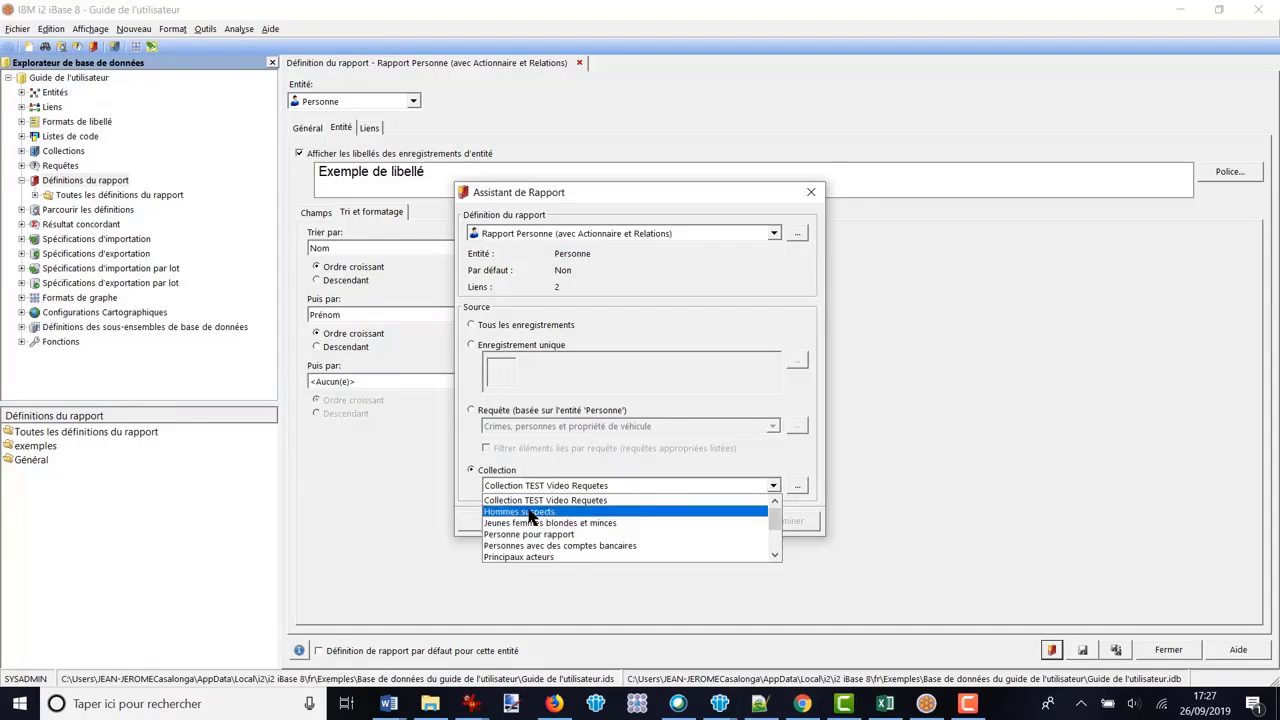
pyautogui.click(499, 511)
pyautogui.click(712, 521)
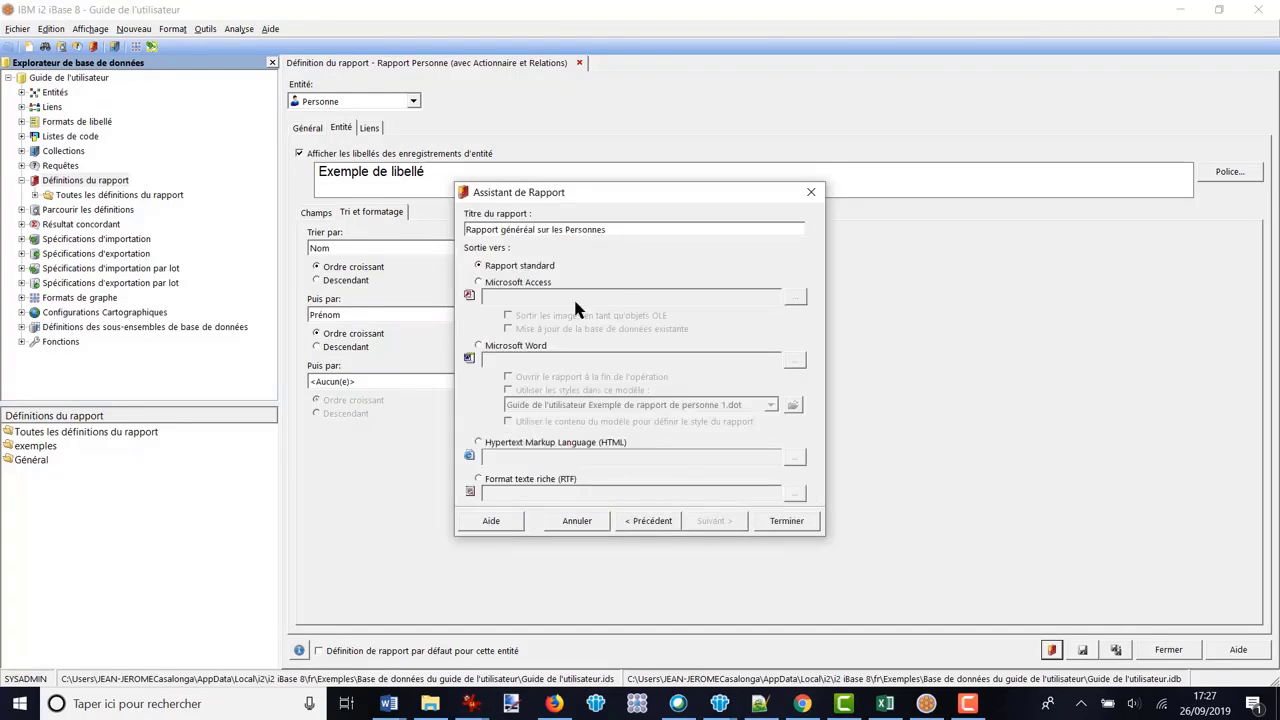
# Output the report to Microsoft Word over the existing "Rapport Personne (avec Actionnaire et Relations).docx", opening it on completion
pyautogui.click(479, 346)
pyautogui.click(796, 362)
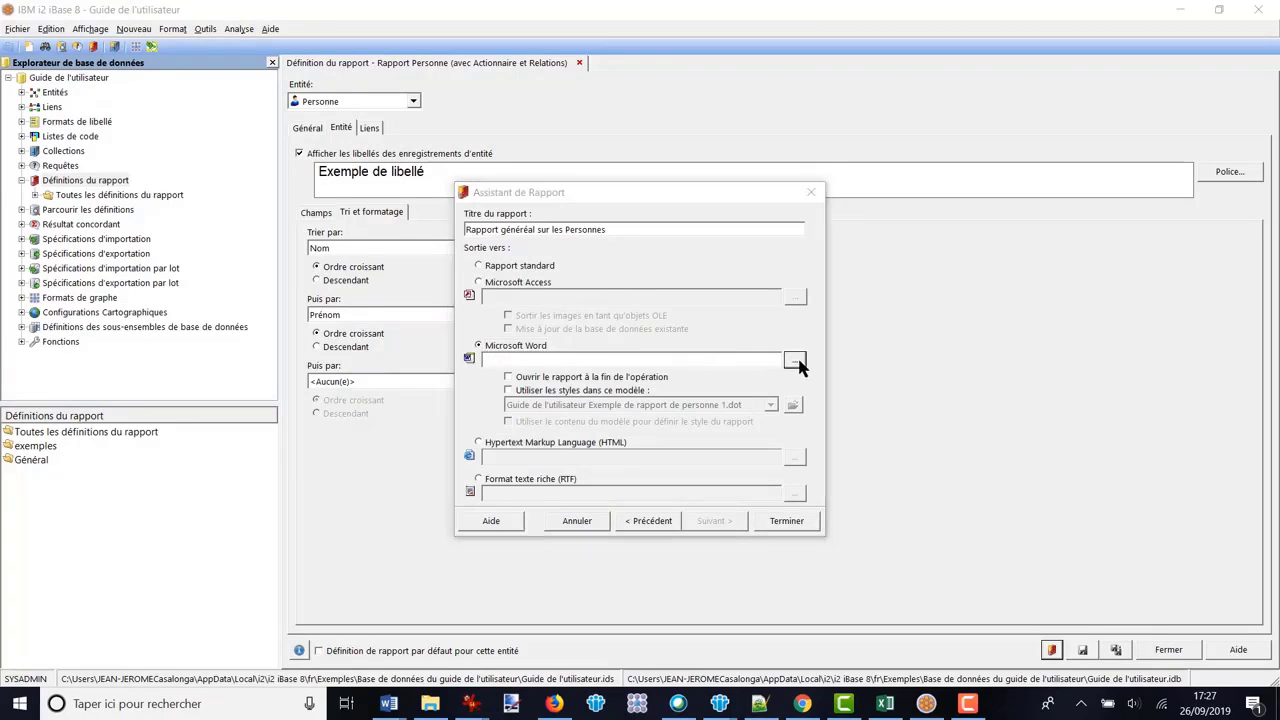
pyautogui.click(836, 299)
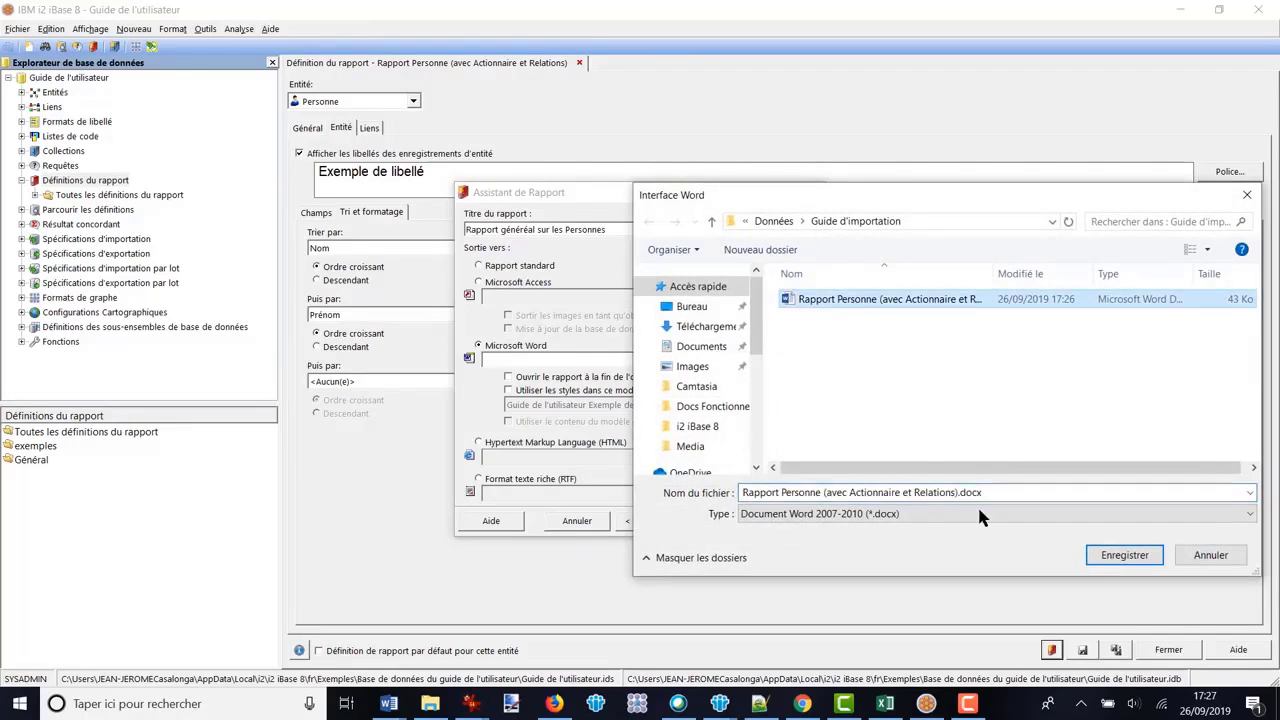
pyautogui.click(1125, 555)
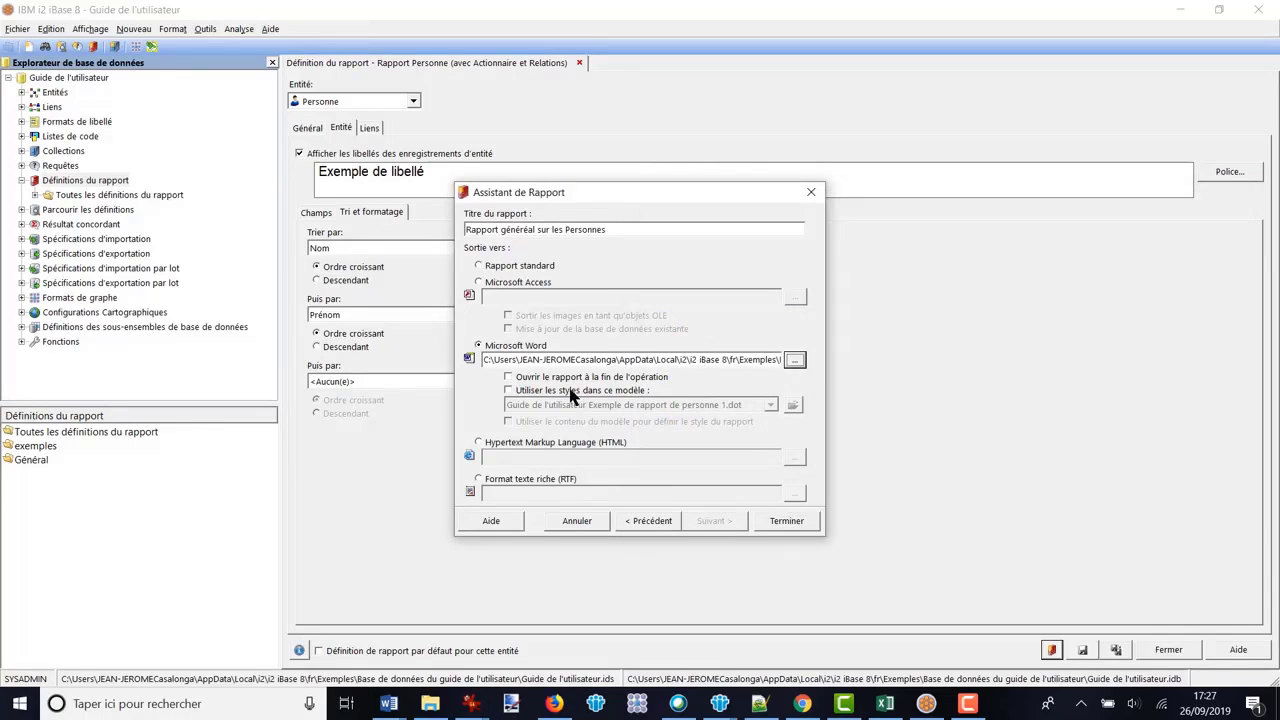
pyautogui.click(510, 378)
pyautogui.click(795, 519)
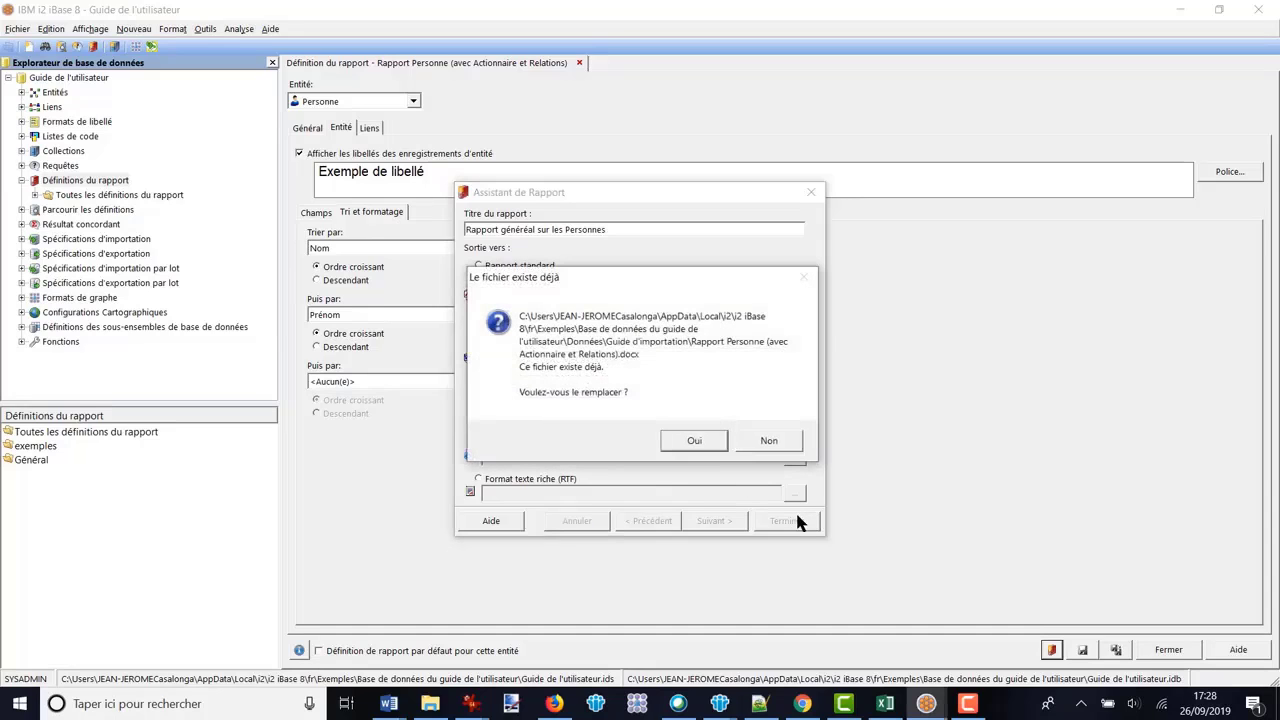
pyautogui.click(694, 441)
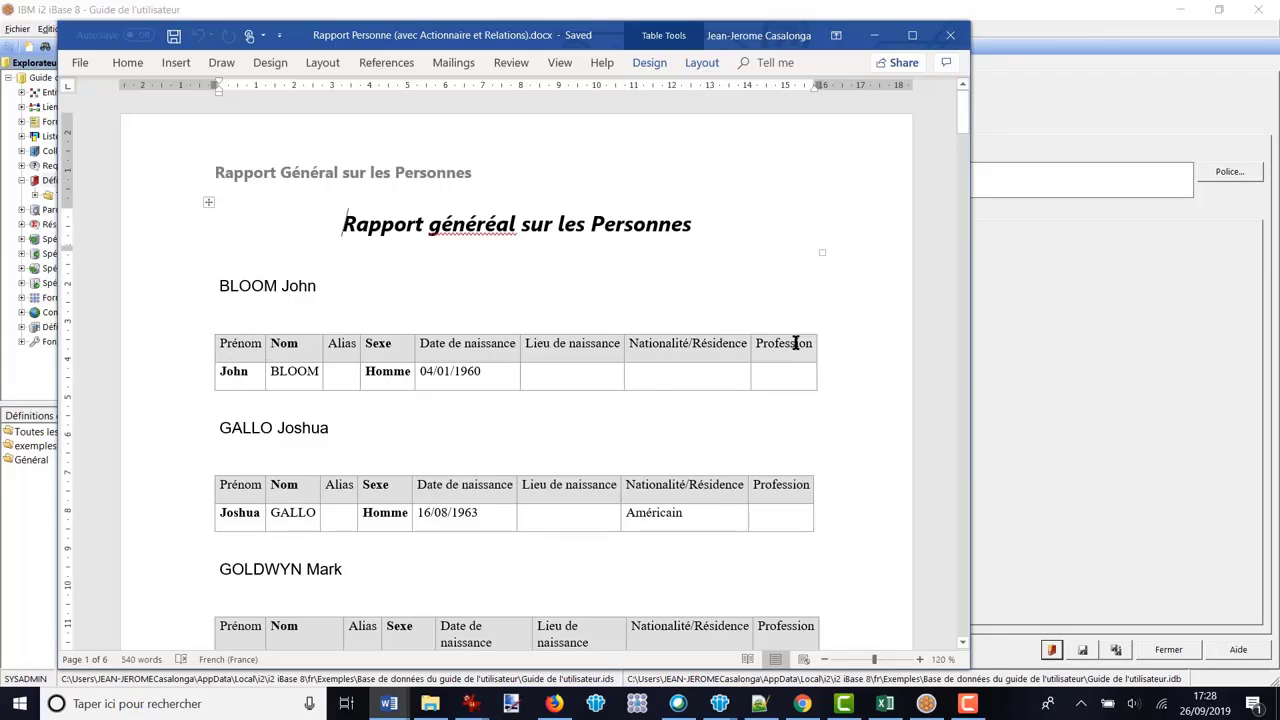
# Examine the tabular person records in the regenerated Word report, and return to iBase to close the report wizard
pyautogui.scroll(-7, 471, 376)
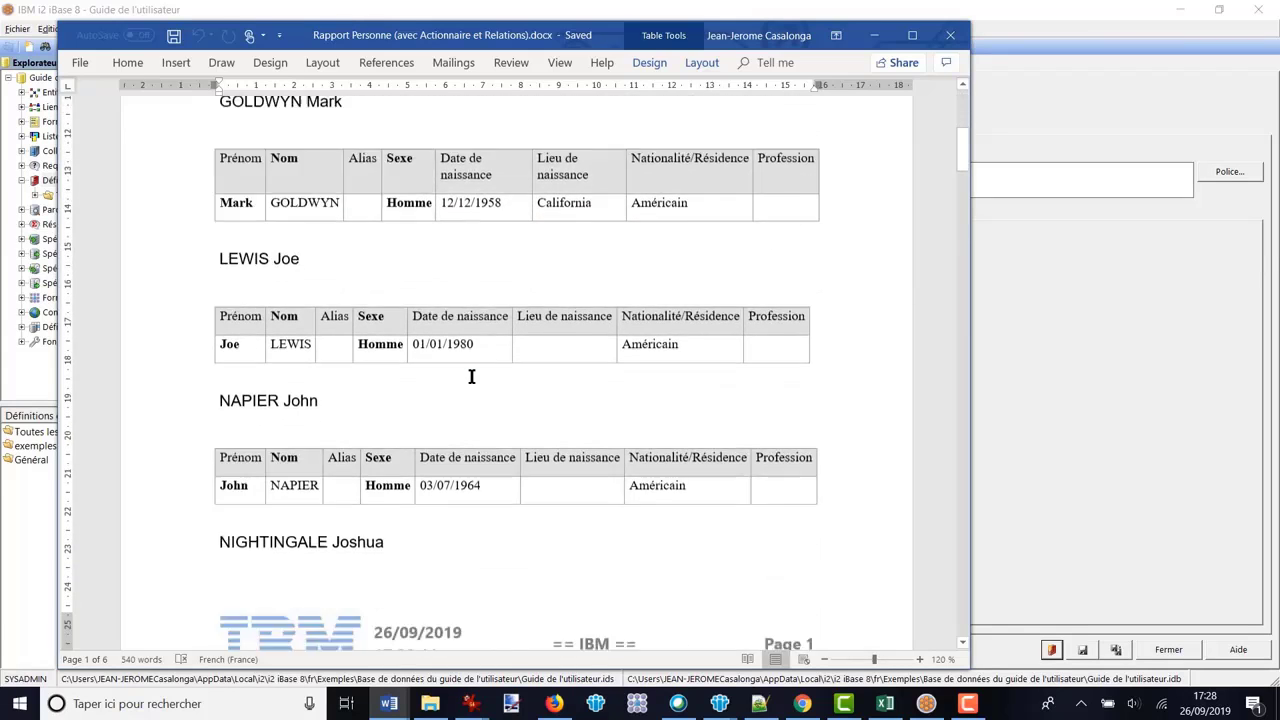
pyautogui.scroll(-4, 471, 376)
pyautogui.scroll(9, 471, 376)
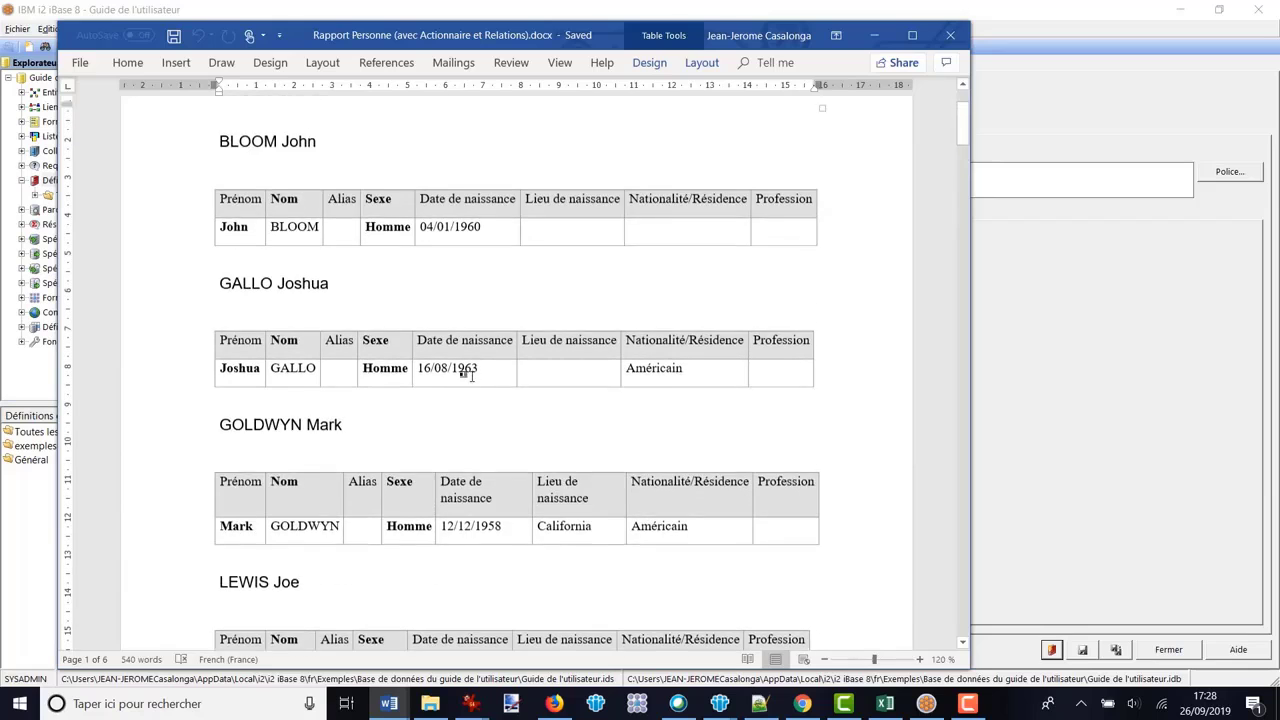
pyautogui.scroll(2, 471, 376)
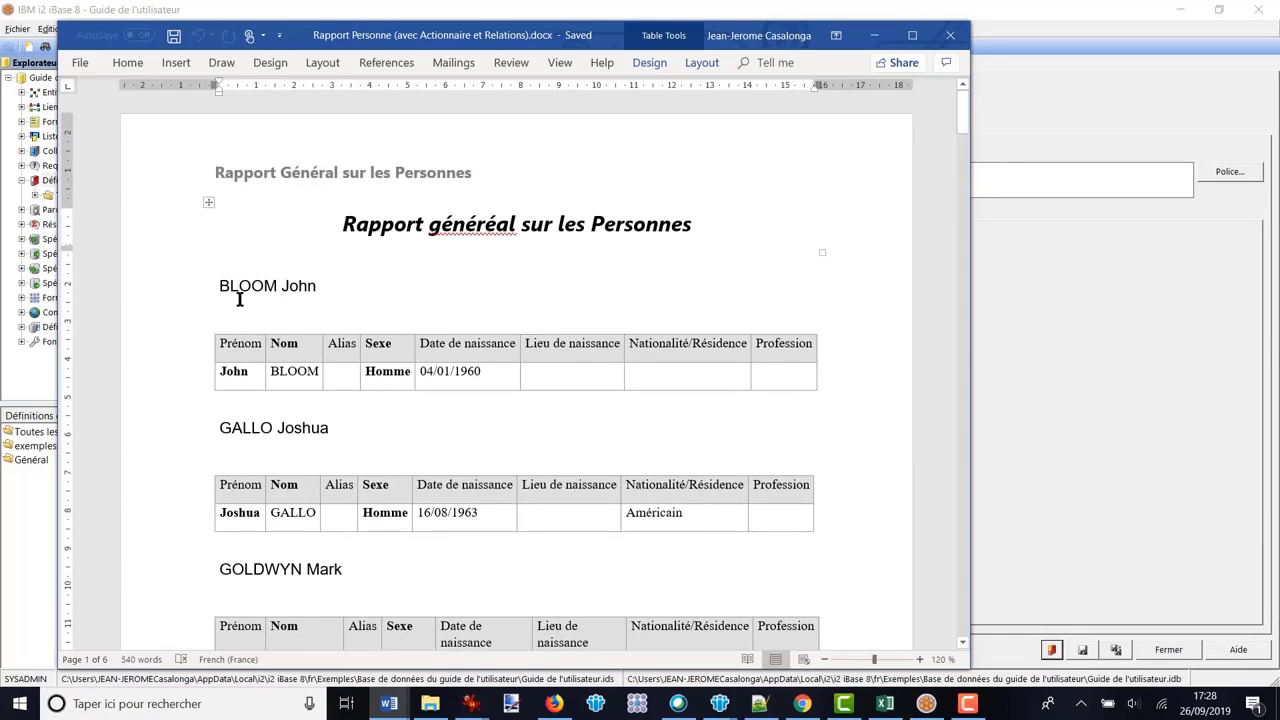
pyautogui.click(1089, 281)
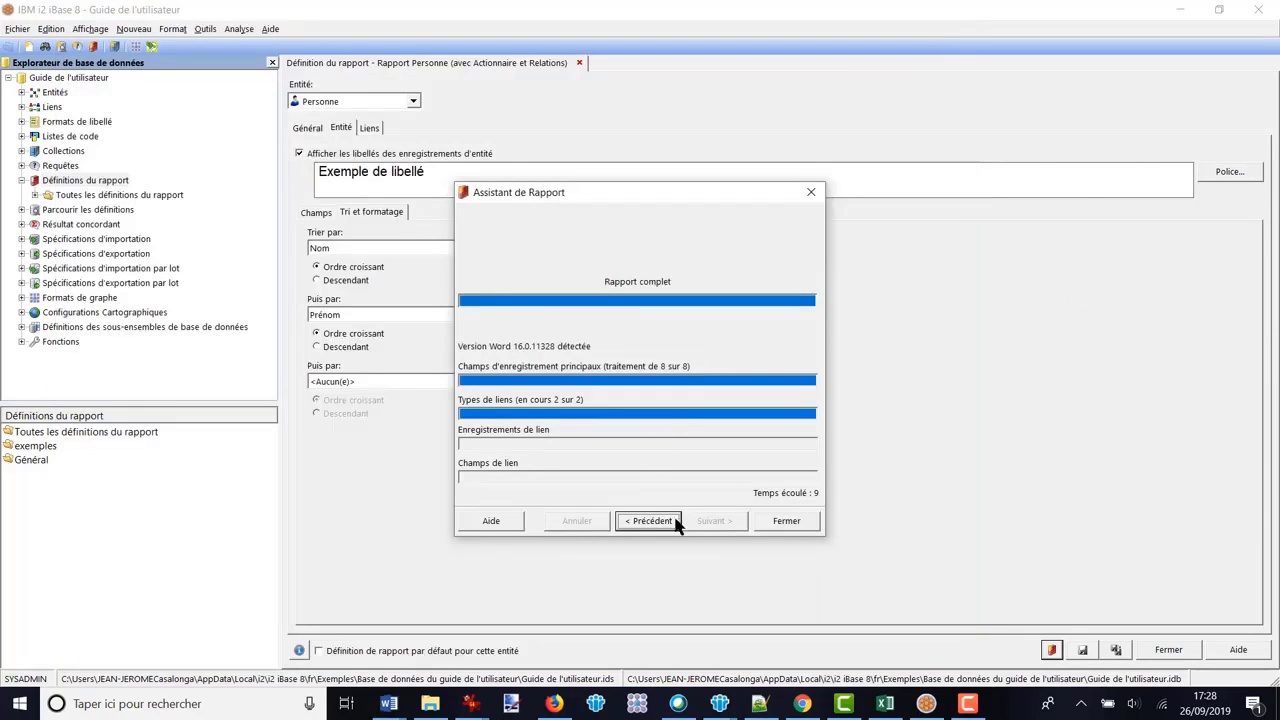
pyautogui.click(780, 521)
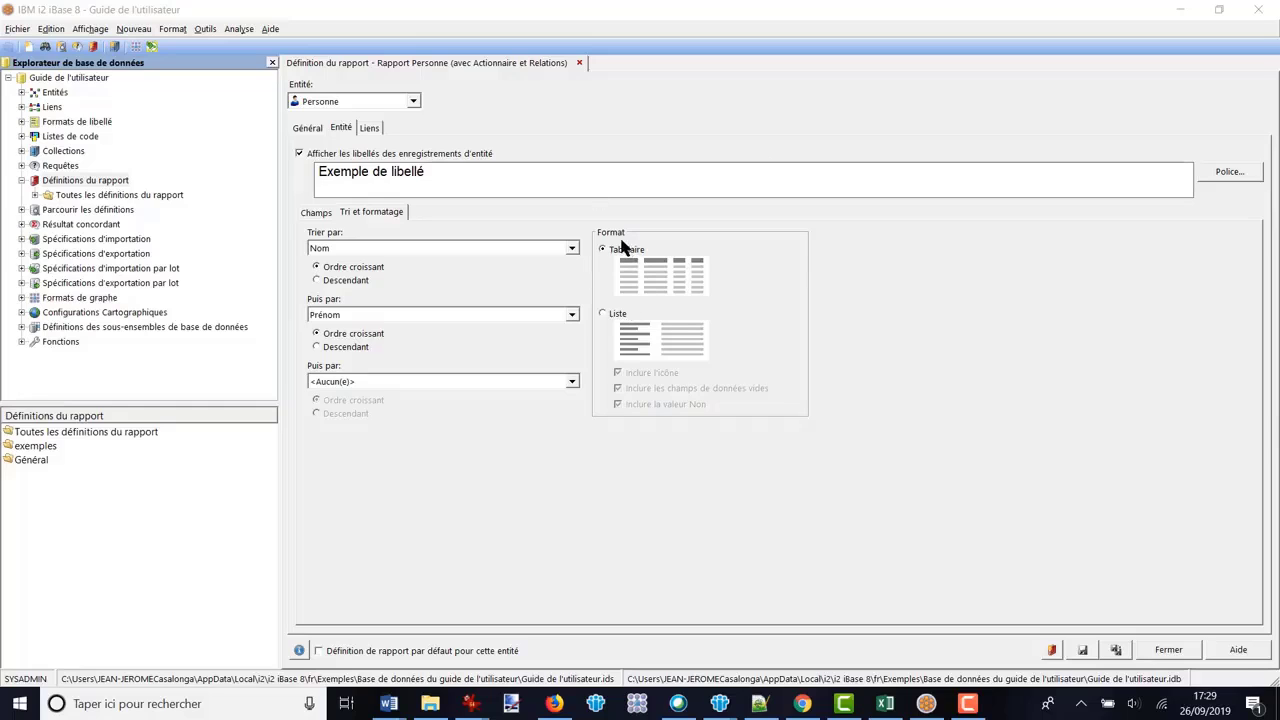
# Try the Liste entity format and a page break after each entity record, and close the definition without saving
pyautogui.click(605, 316)
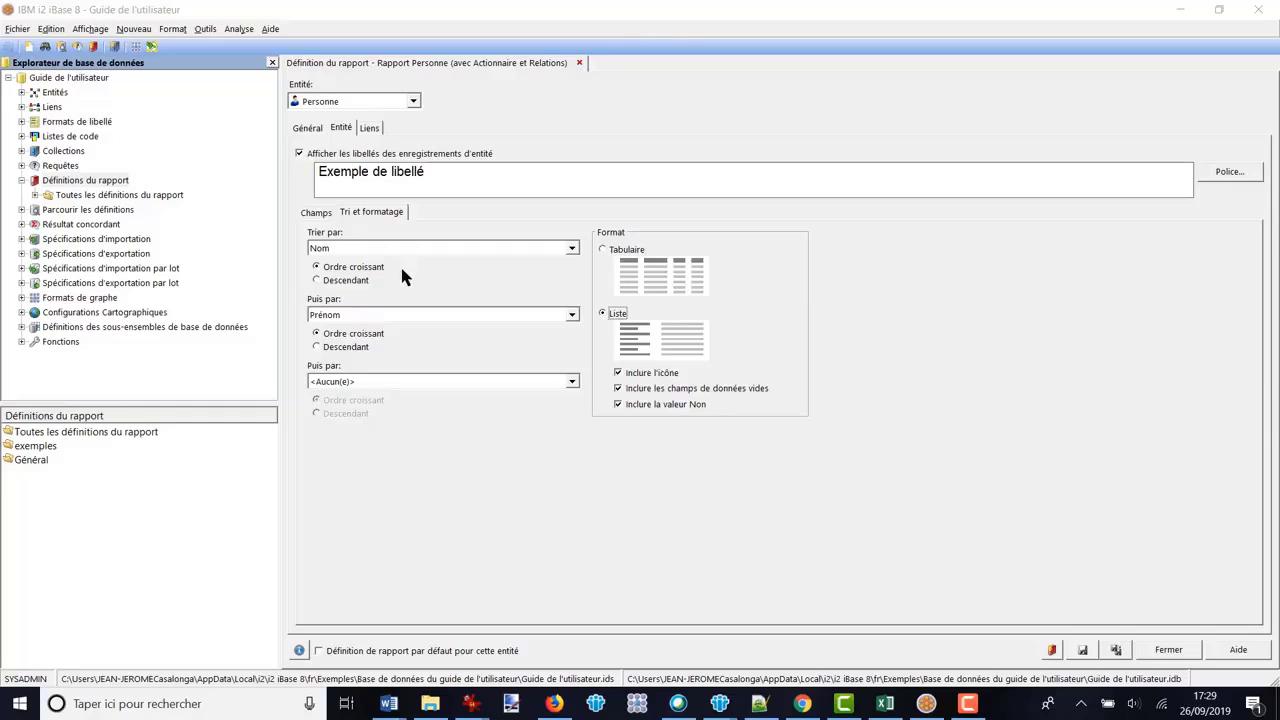
pyautogui.click(315, 213)
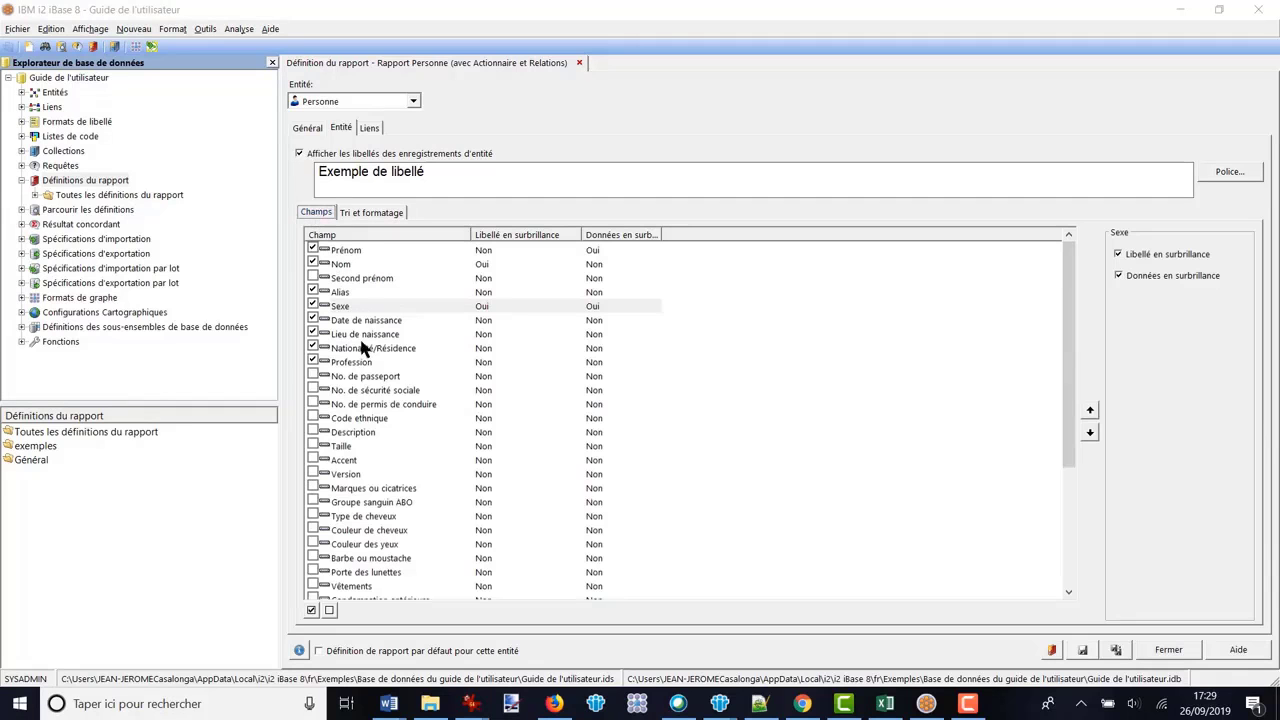
pyautogui.click(308, 128)
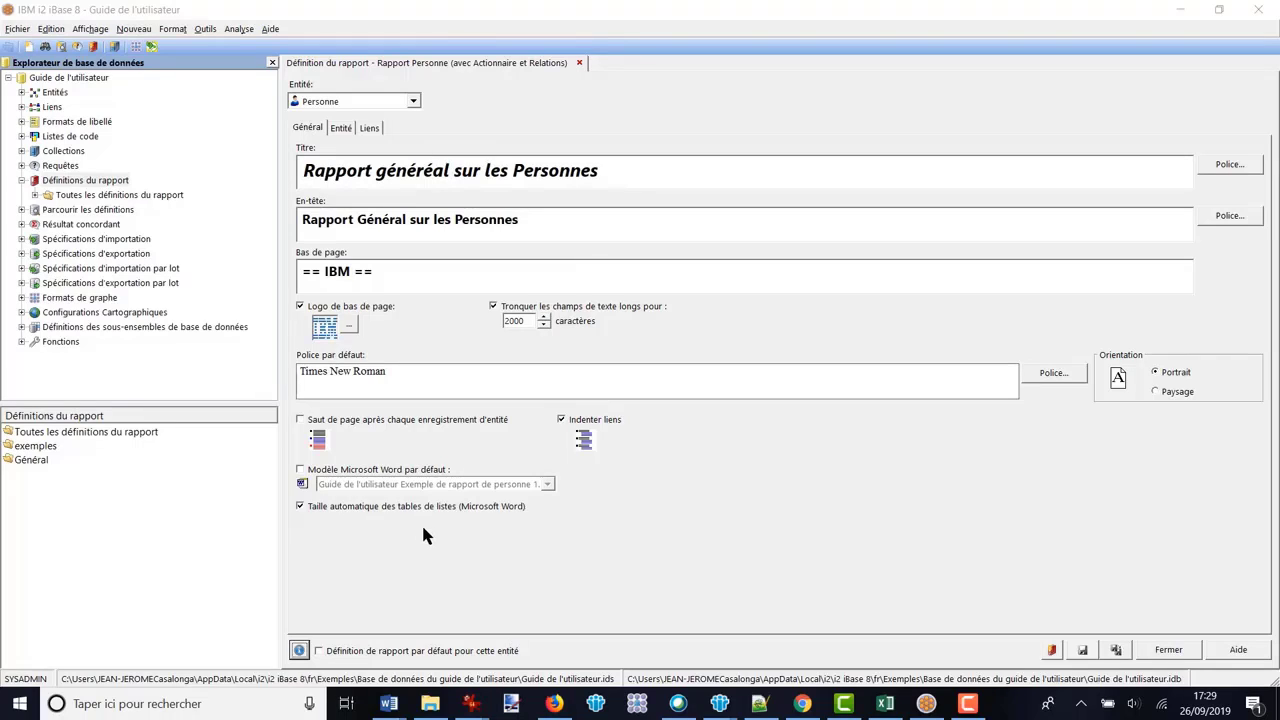
pyautogui.click(302, 421)
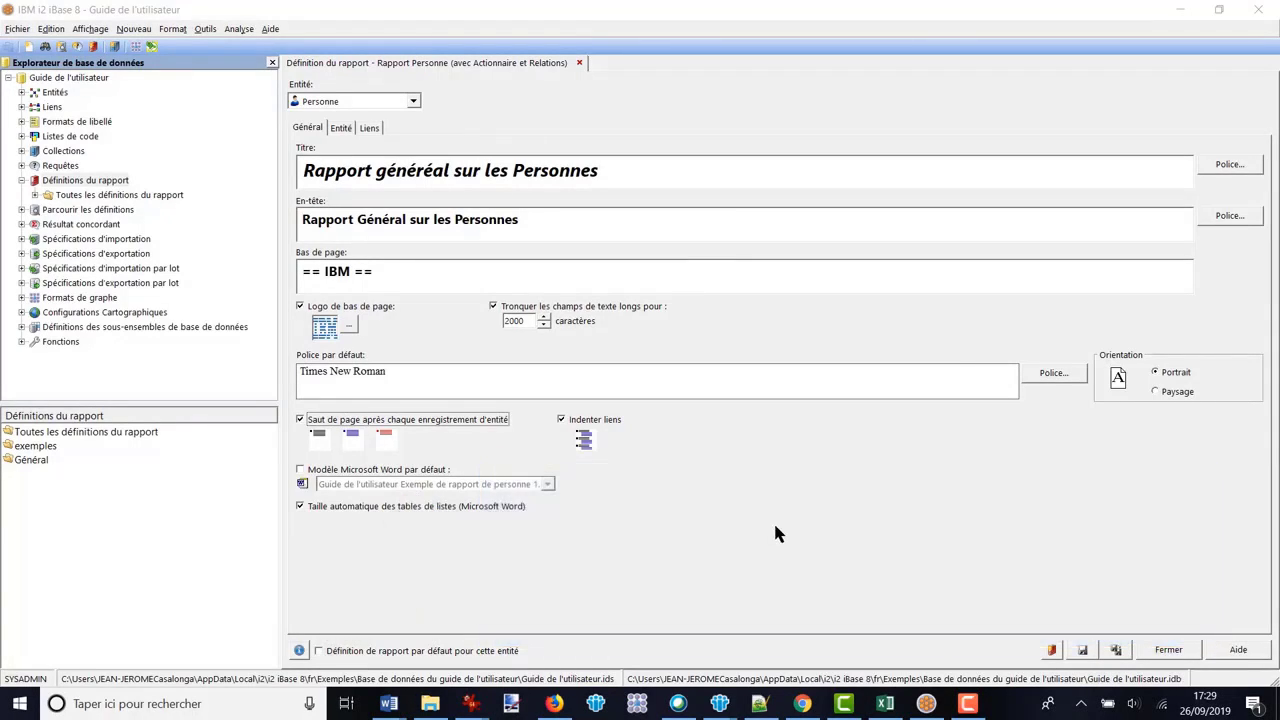
pyautogui.click(579, 63)
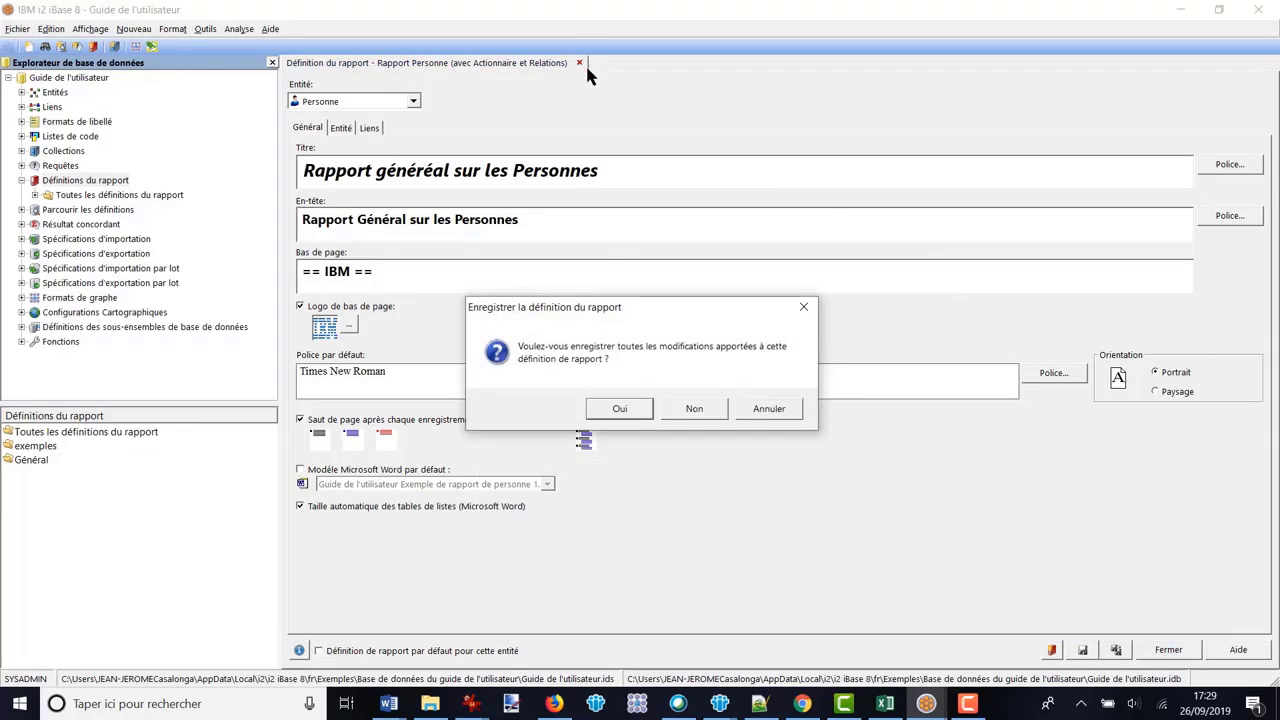
pyautogui.click(688, 408)
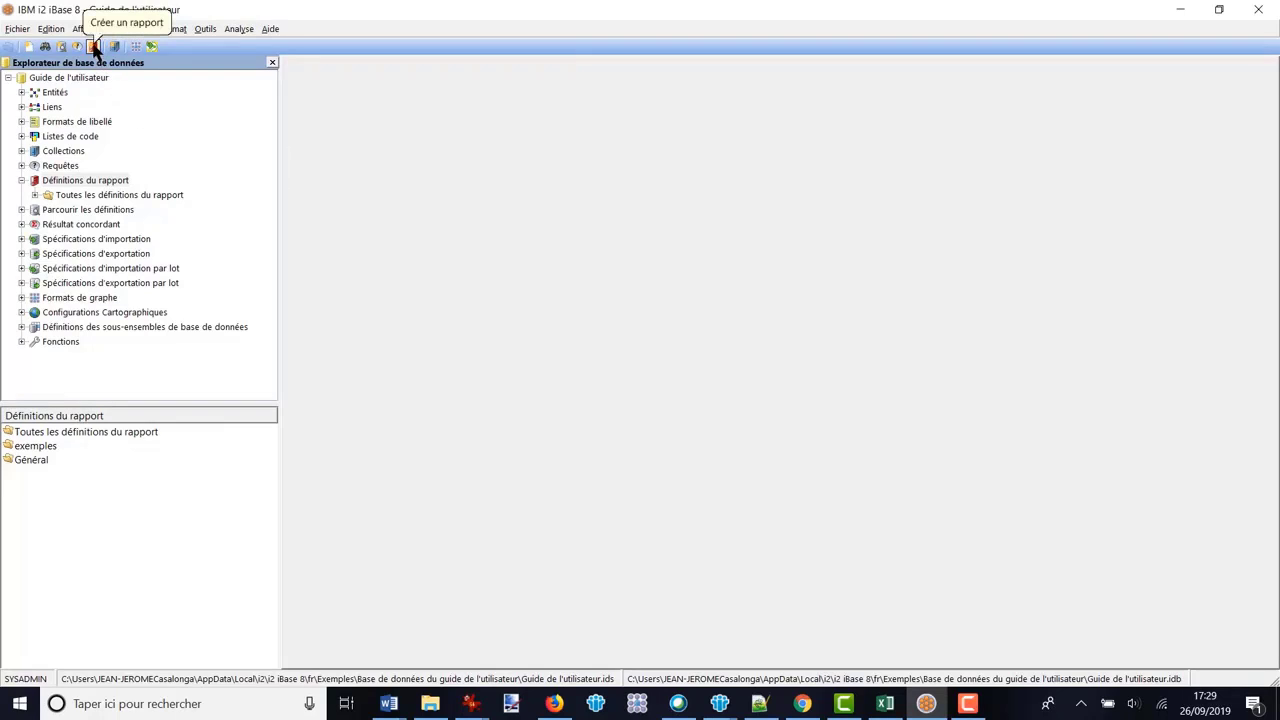
# Go through a new report with the "Rapport Personne (avec Actionnaire et Relations)" definition up to its output options, and cancel it
pyautogui.click(94, 48)
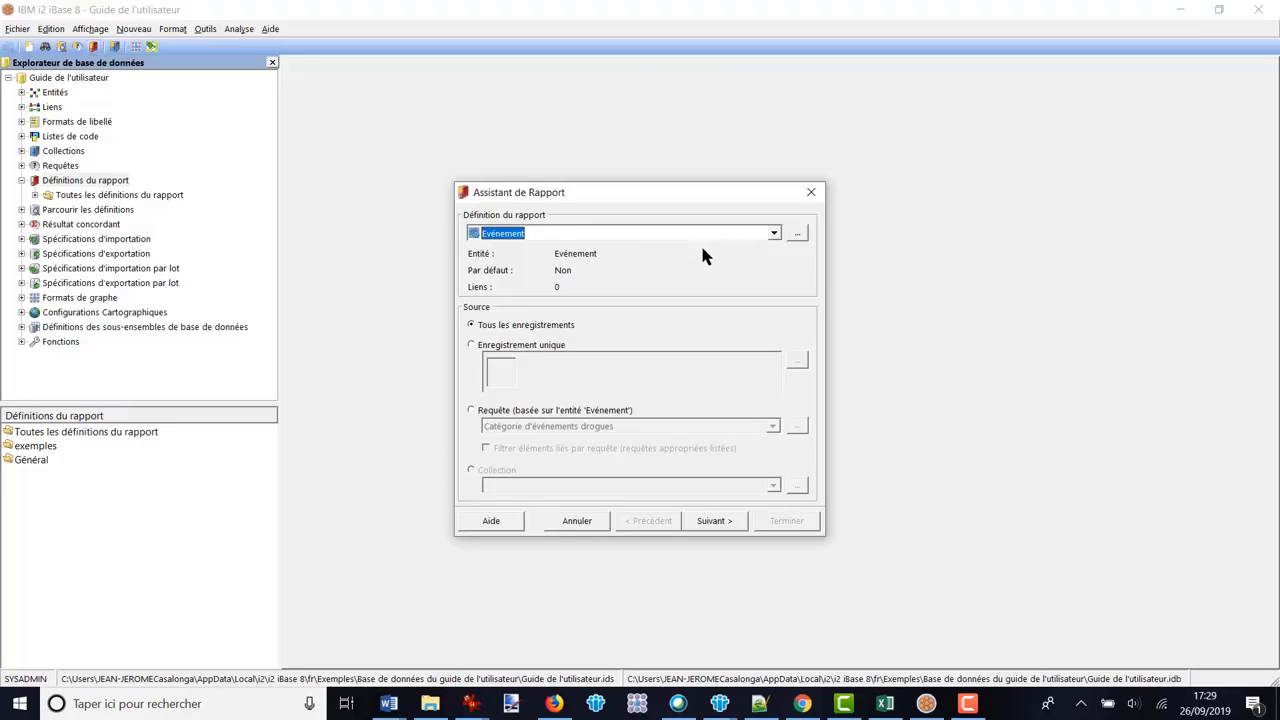
pyautogui.click(775, 236)
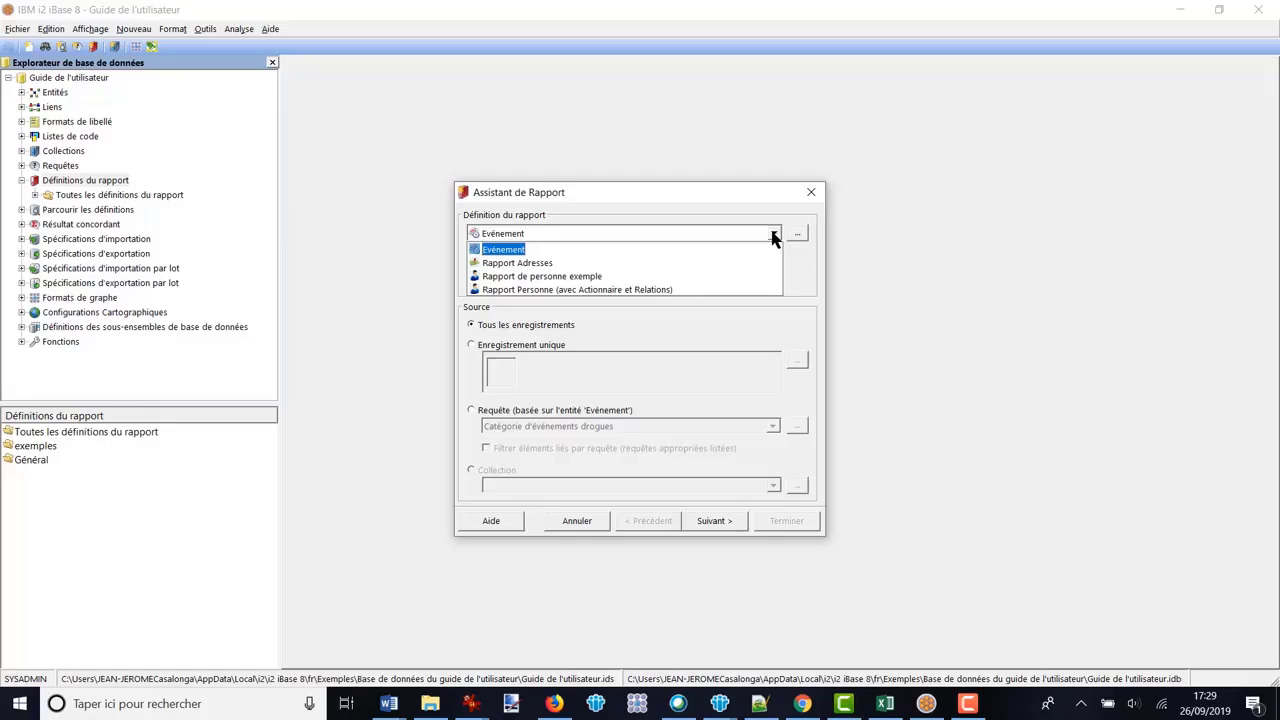
pyautogui.click(561, 290)
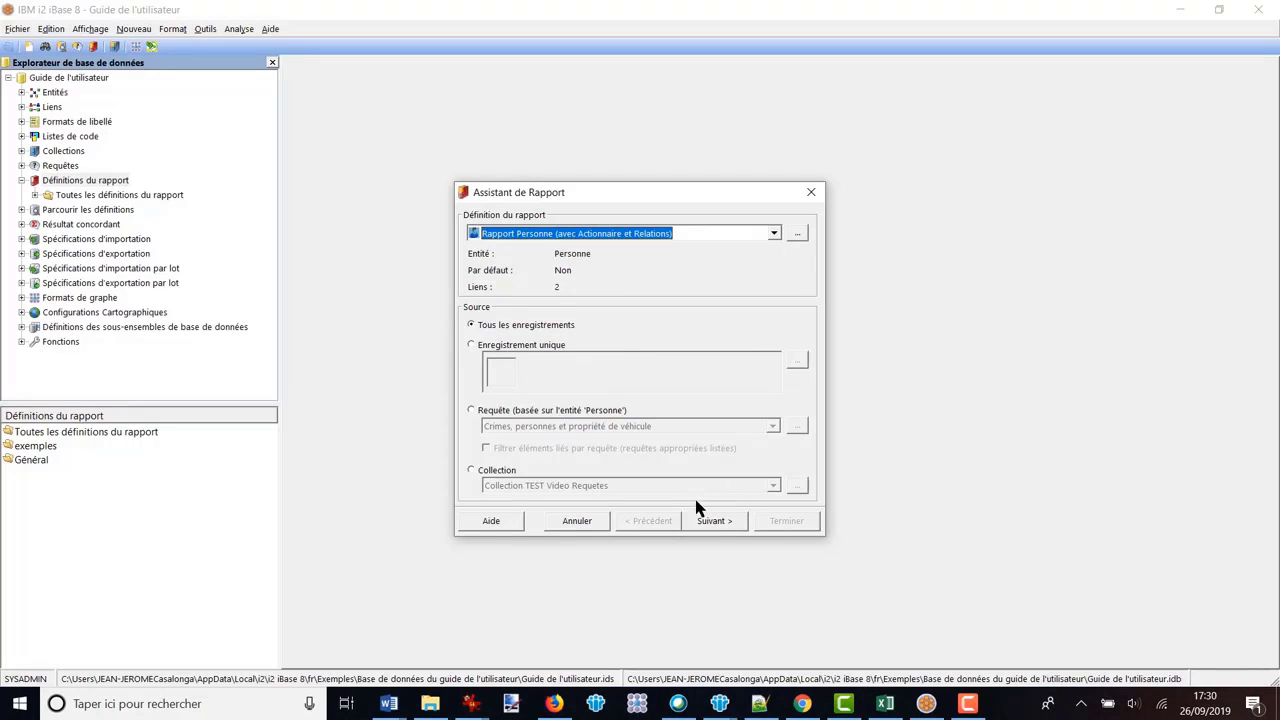
pyautogui.click(714, 522)
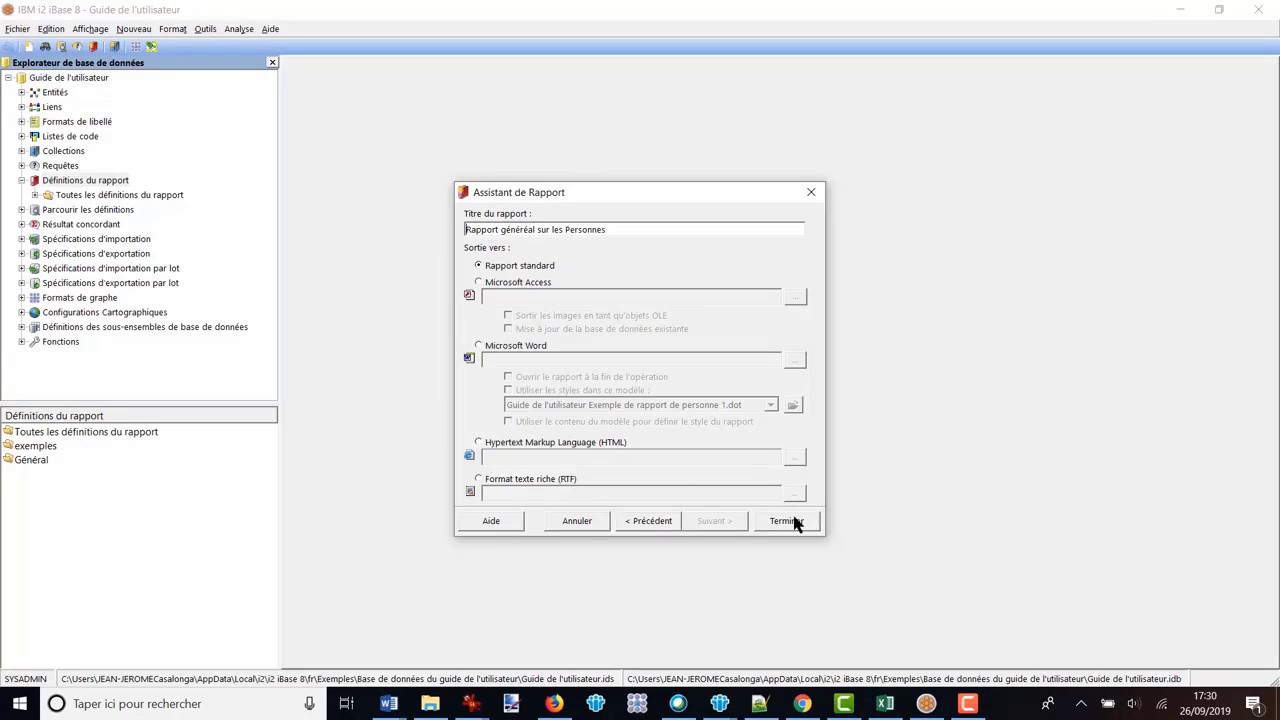
pyautogui.click(579, 524)
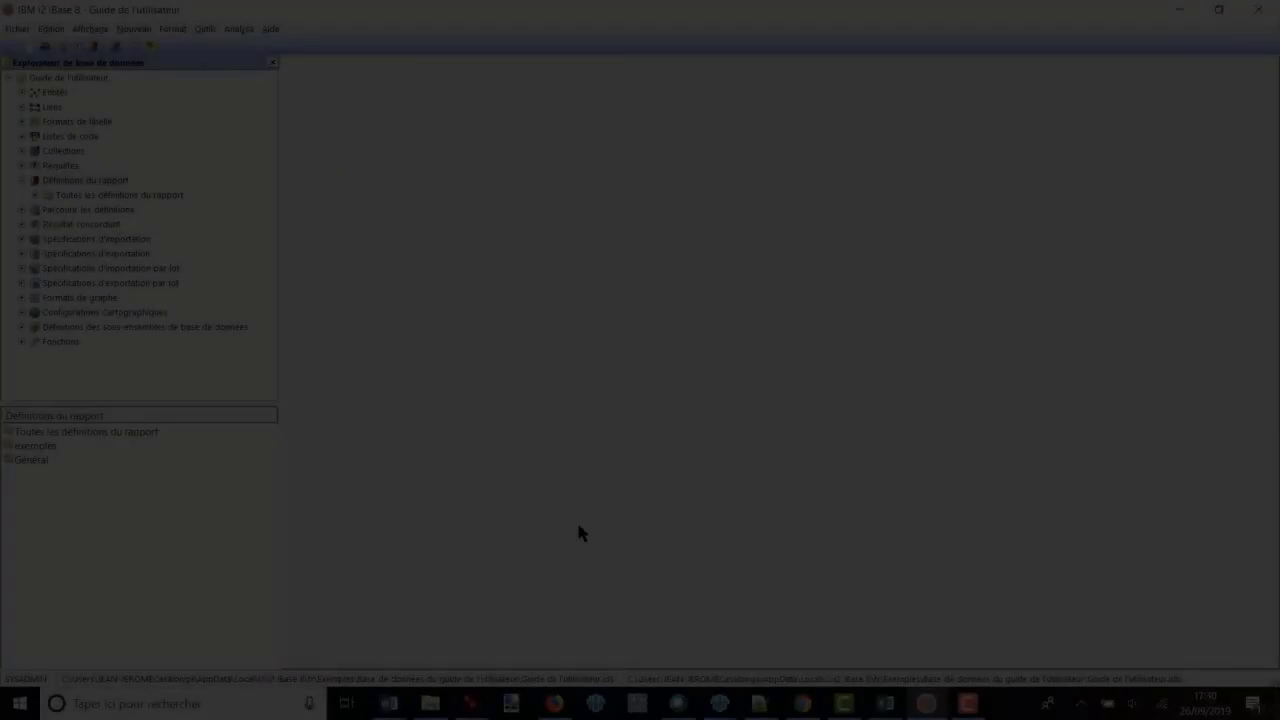